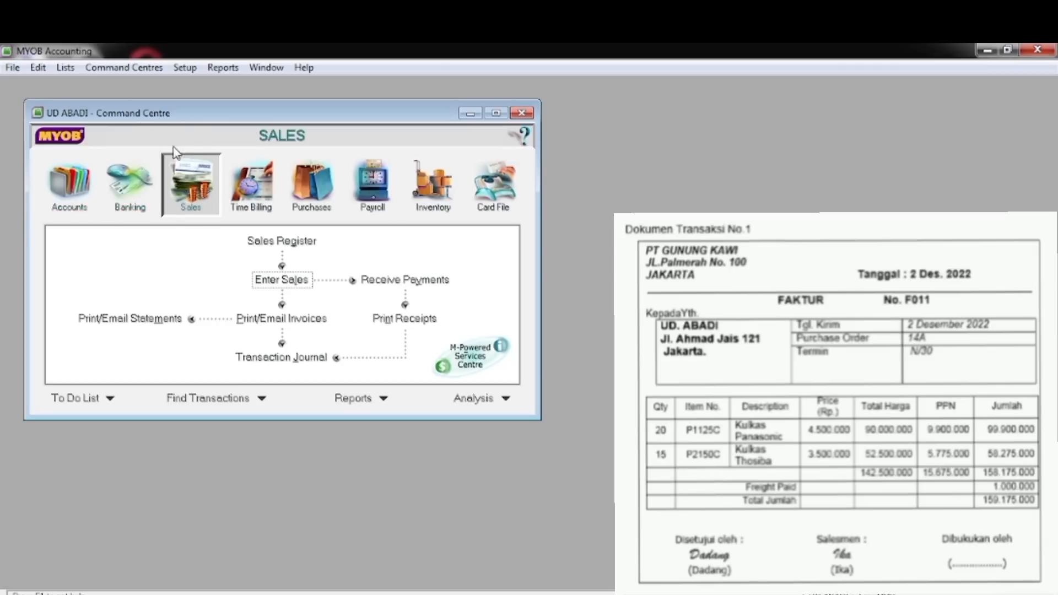
Start a new tax-exclusive purchase bill for the supplier PT Gunung Kawi
{"action": "left_click", "coordinate": [310, 206]}
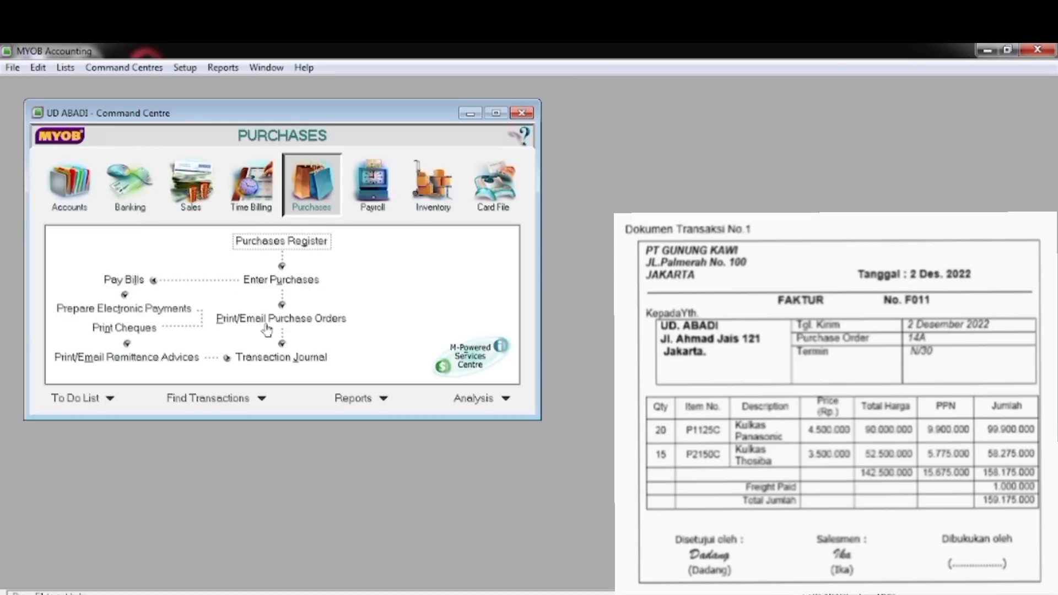
{"action": "left_click", "coordinate": [274, 288]}
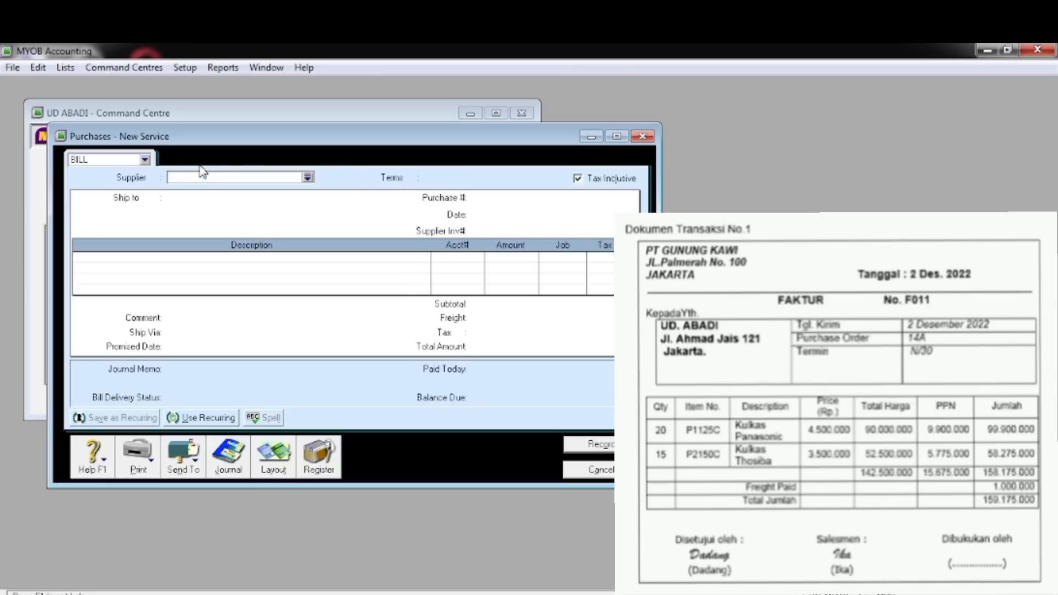
{"action": "left_click", "coordinate": [577, 181]}
{"action": "left_click", "coordinate": [307, 177]}
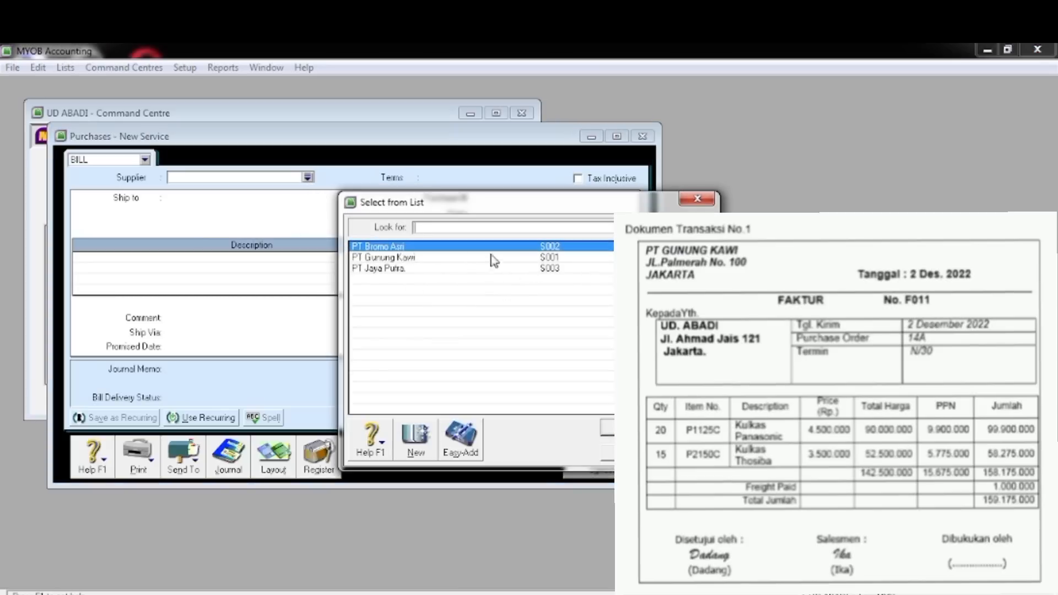
{"action": "left_click", "coordinate": [456, 258]}
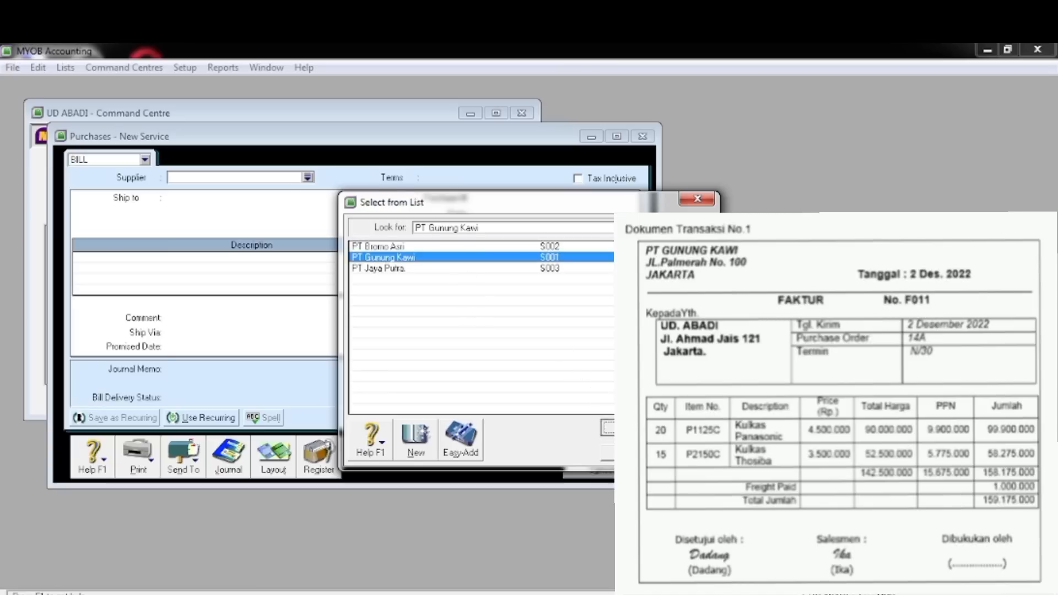
{"action": "left_click", "coordinate": [606, 428]}
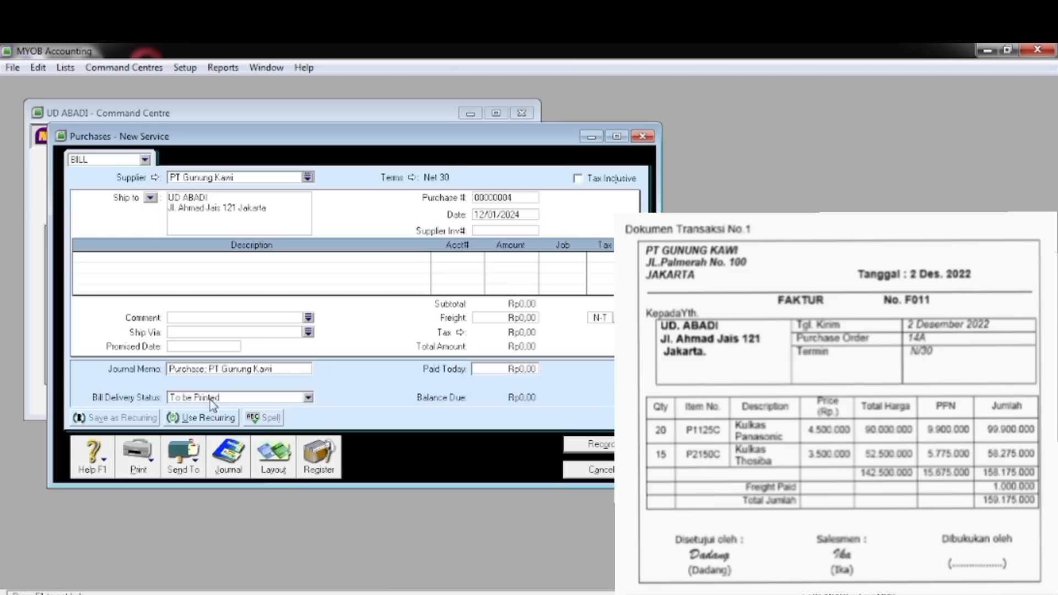
Switch the purchase bill's layout to Item
{"action": "left_click", "coordinate": [271, 470]}
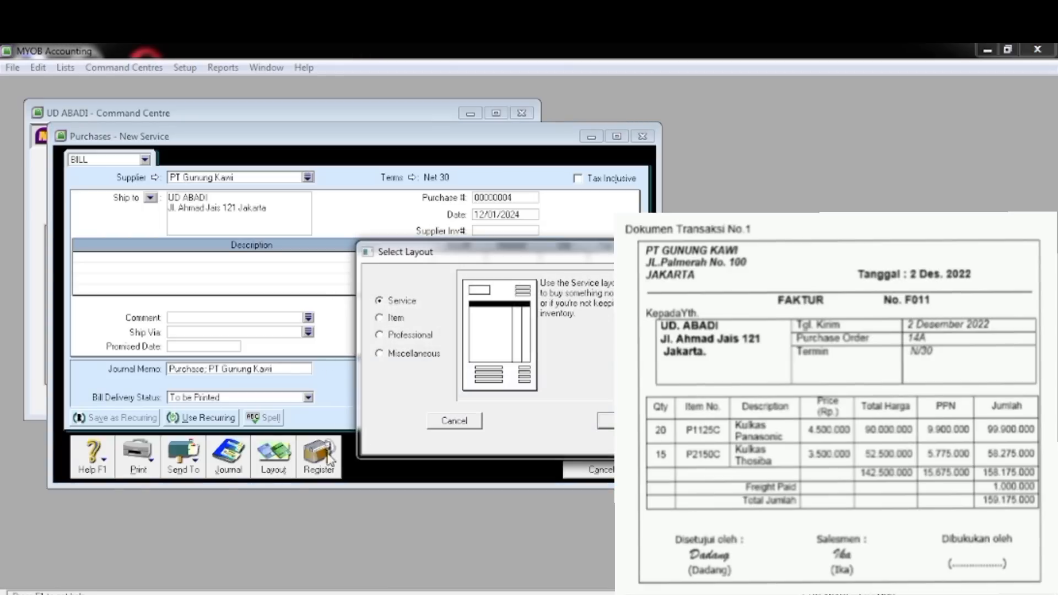
{"action": "left_click", "coordinate": [379, 320]}
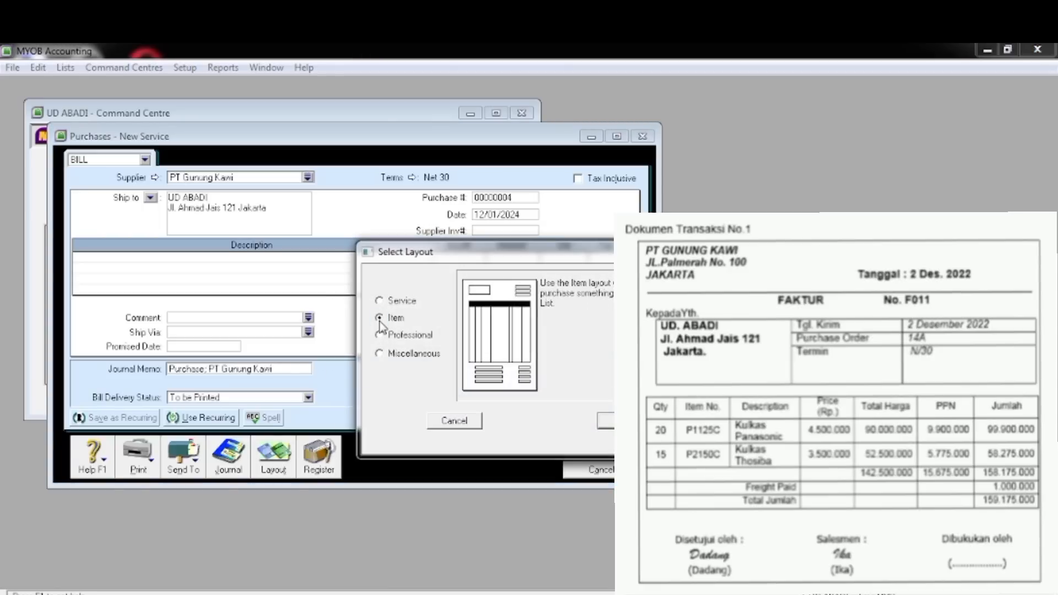
{"action": "left_click", "coordinate": [606, 423]}
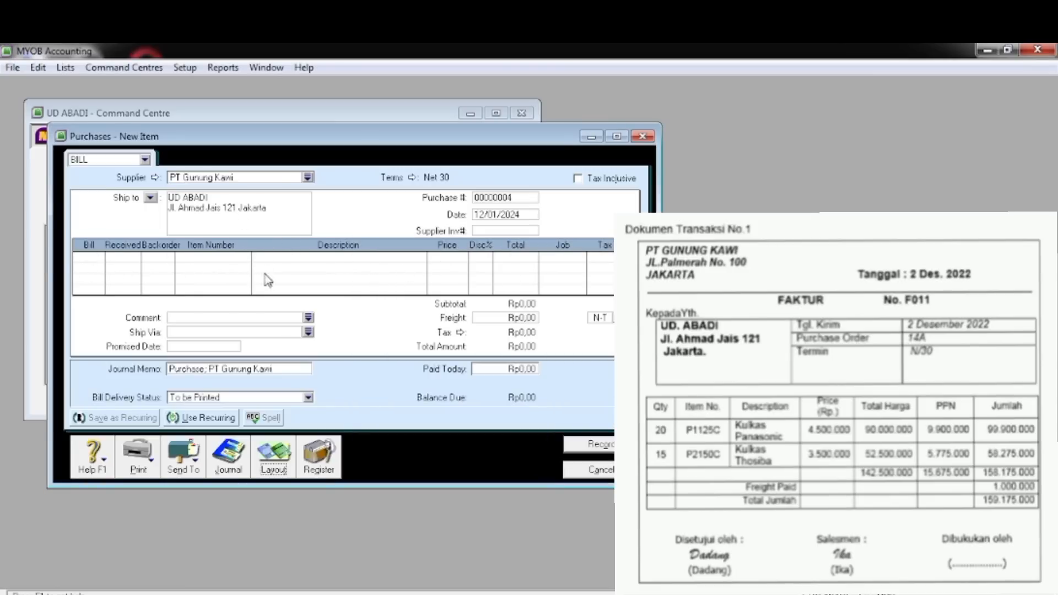
Set the bill's purchase number to F011 and its date to 2/12/2022
{"action": "key", "text": "Tab"}
{"action": "left_click", "coordinate": [490, 200]}
{"action": "type", "text": "F011"}
{"action": "key", "text": "Tab"}
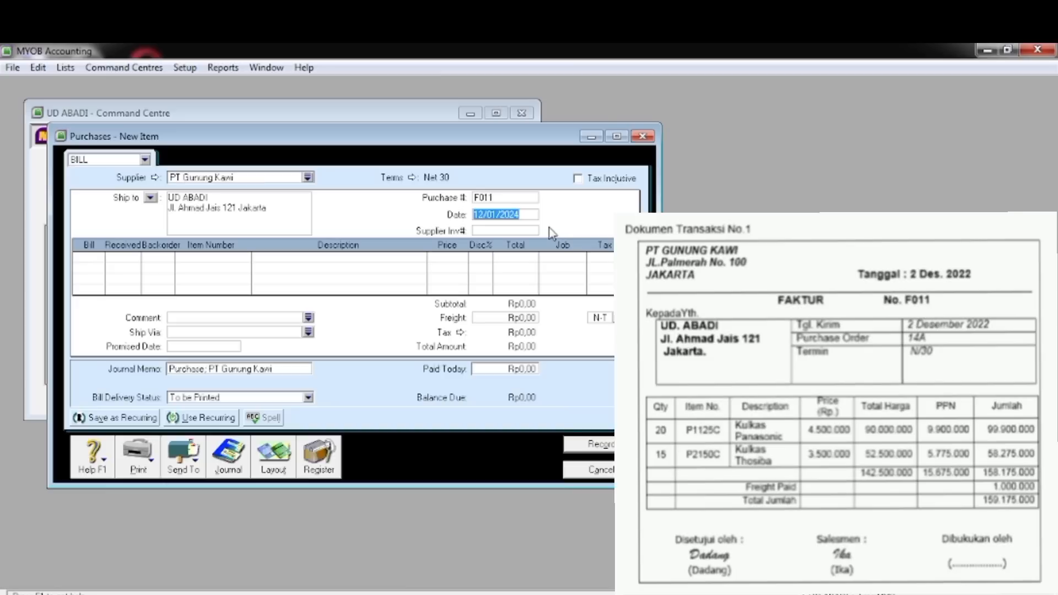
{"action": "type", "text": "2/12/2022"}
{"action": "key", "text": "Tab"}
{"action": "key", "text": "Tab"}
Add a bill line for 20 units of item P1125C, Kulkas Panasonic, priced at Rp4.500.000 each
{"action": "type", "text": "20"}
{"action": "key", "text": "Tab"}
{"action": "key", "text": "Tab"}
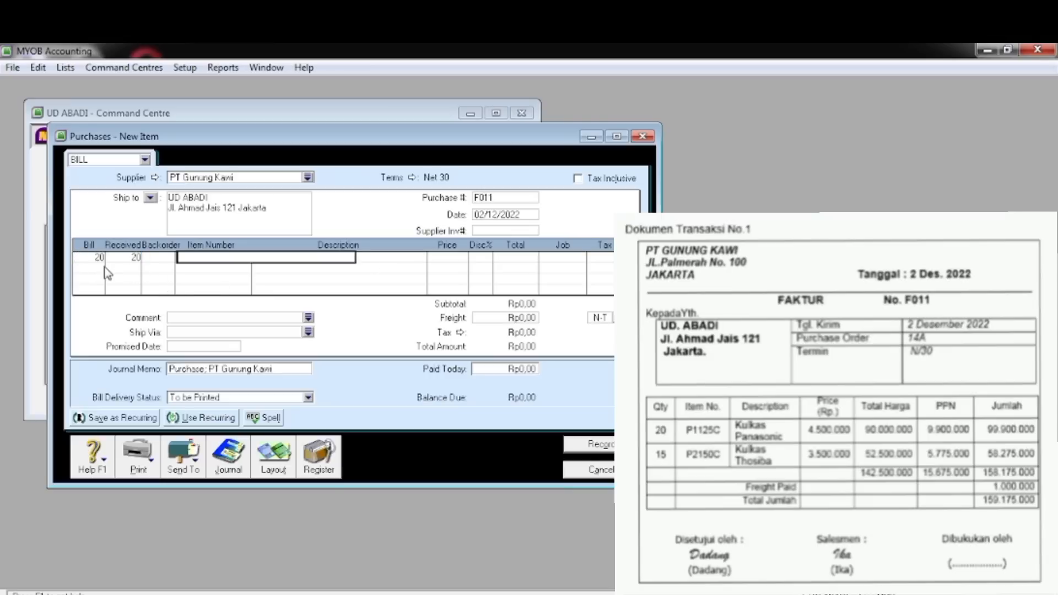
{"action": "key", "text": "Tab"}
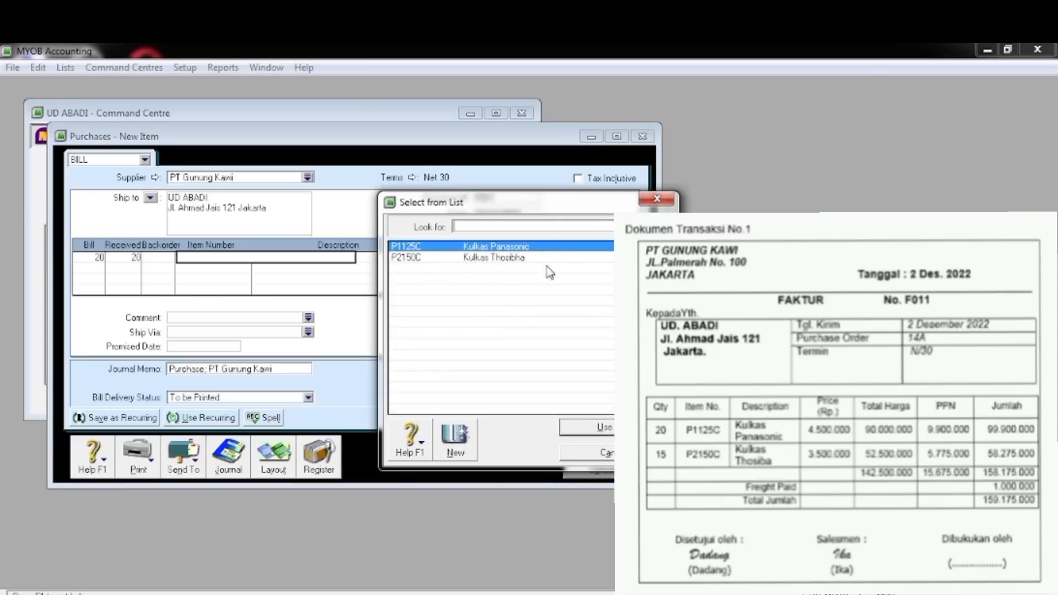
{"action": "left_click", "coordinate": [588, 429]}
{"action": "key", "text": "Tab"}
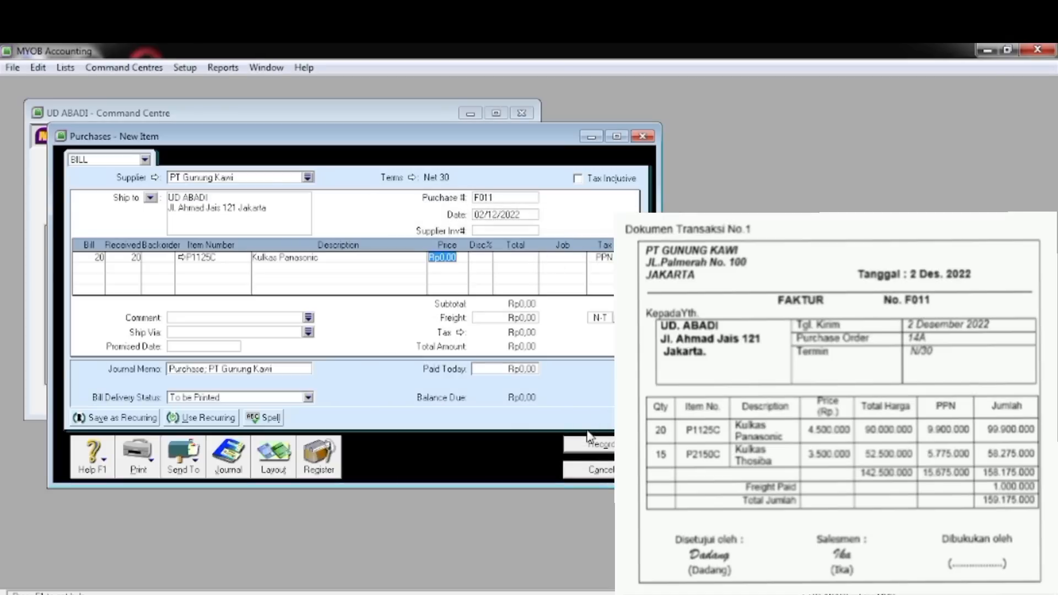
{"action": "type", "text": "45"}
{"action": "type", "text": "00."}
{"action": "type", "text": "000"}
{"action": "key", "text": "Tab"}
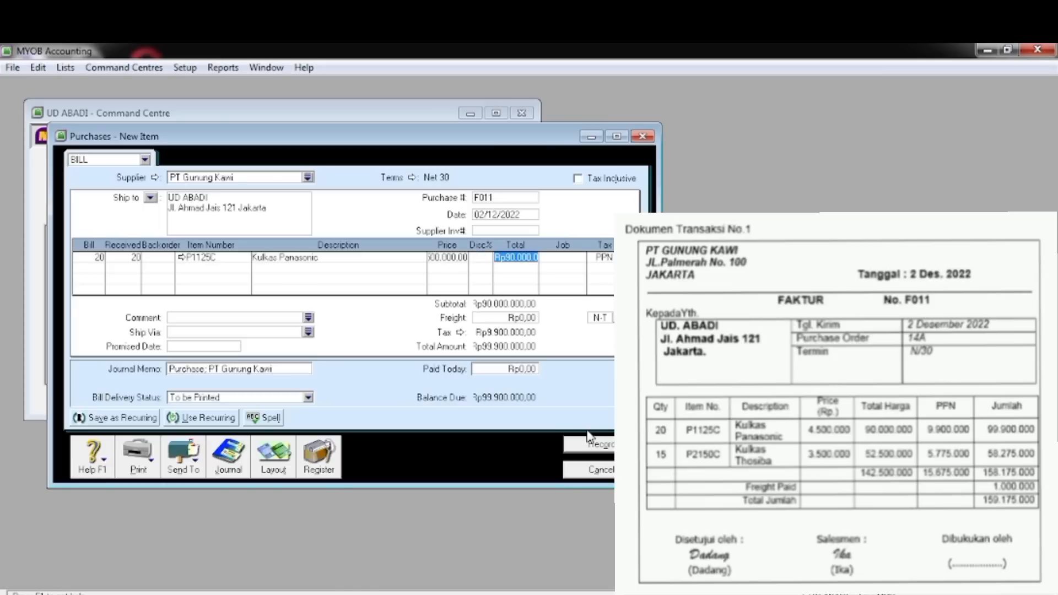
{"action": "key", "text": "Tab"}
{"action": "key", "text": "Tab"}
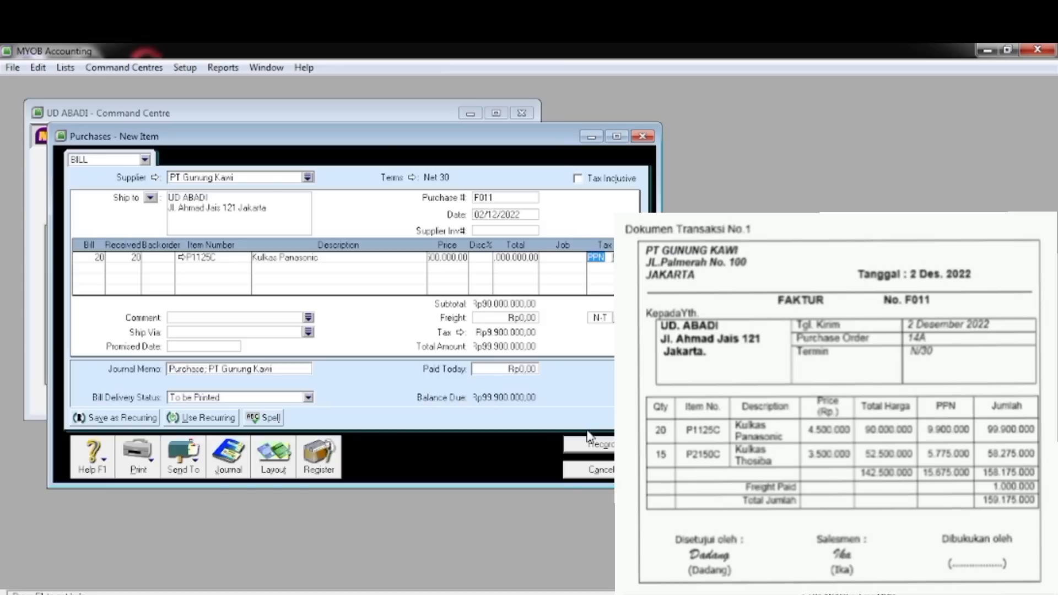
{"action": "key", "text": "Tab"}
Add a second bill line for 15 units of item P2150C, Kulkas Thosibha, priced at Rp3.500.000 each
{"action": "type", "text": "15"}
{"action": "key", "text": "Tab"}
{"action": "key", "text": "Tab"}
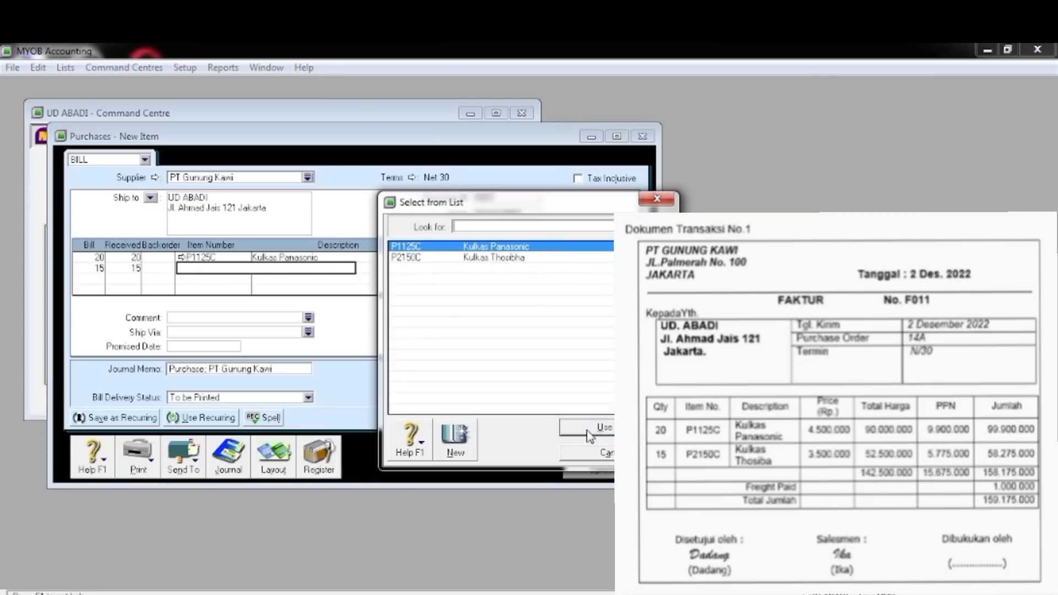
{"action": "left_click", "coordinate": [554, 258]}
{"action": "left_click", "coordinate": [565, 434]}
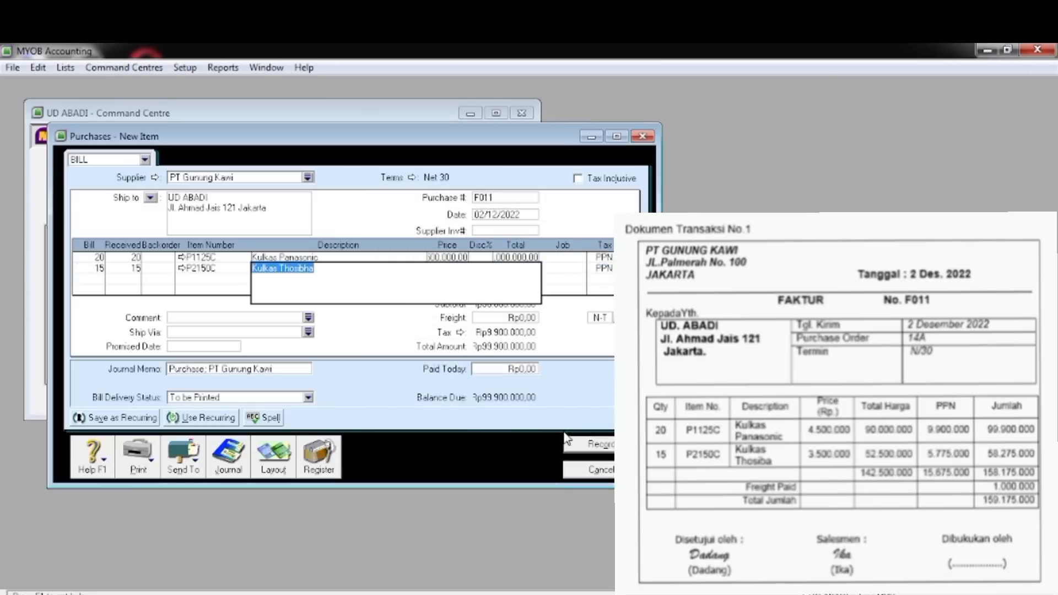
{"action": "key", "text": "Tab"}
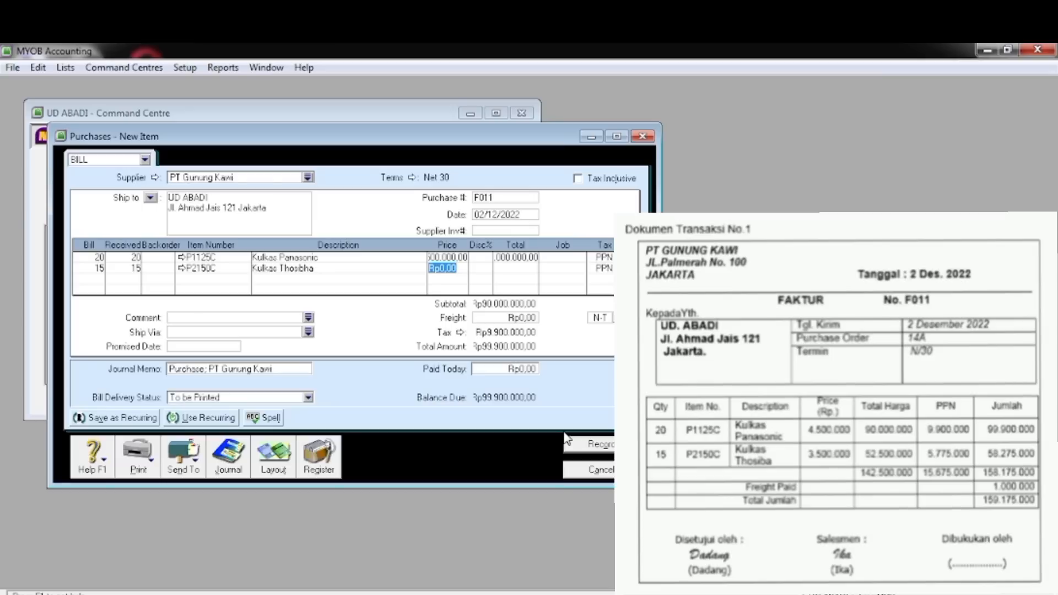
{"action": "type", "text": "3500000"}
{"action": "key", "text": "Tab"}
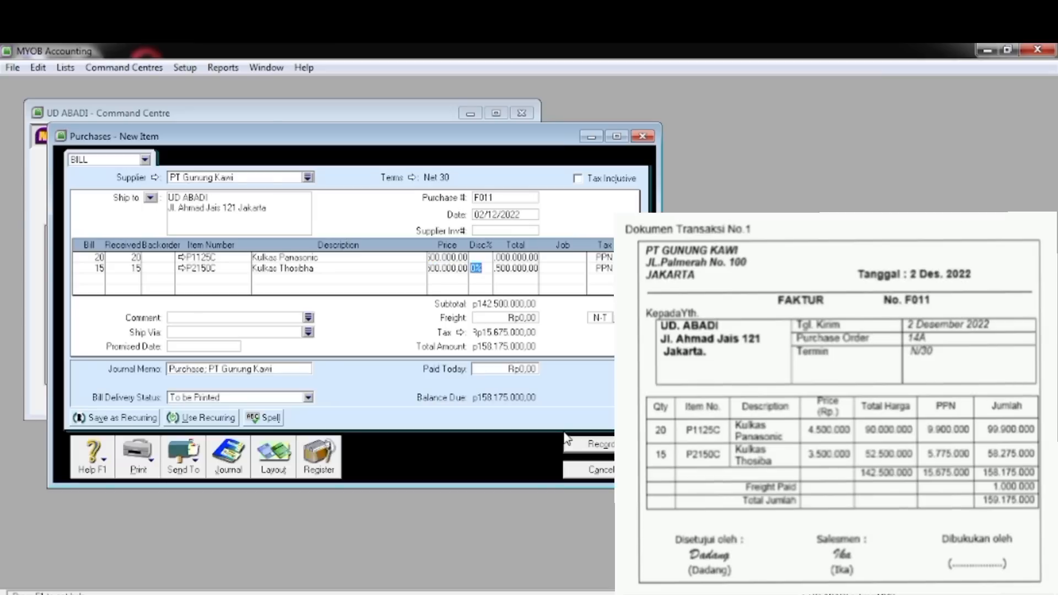
{"action": "key", "text": "Tab"}
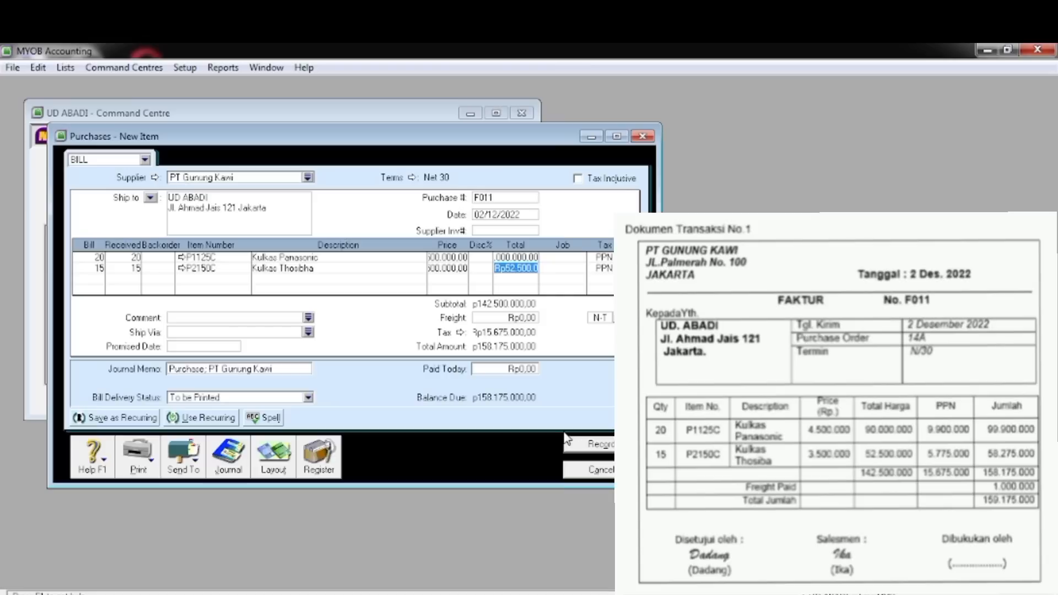
{"action": "key", "text": "Tab"}
{"action": "key", "text": "Tab"}
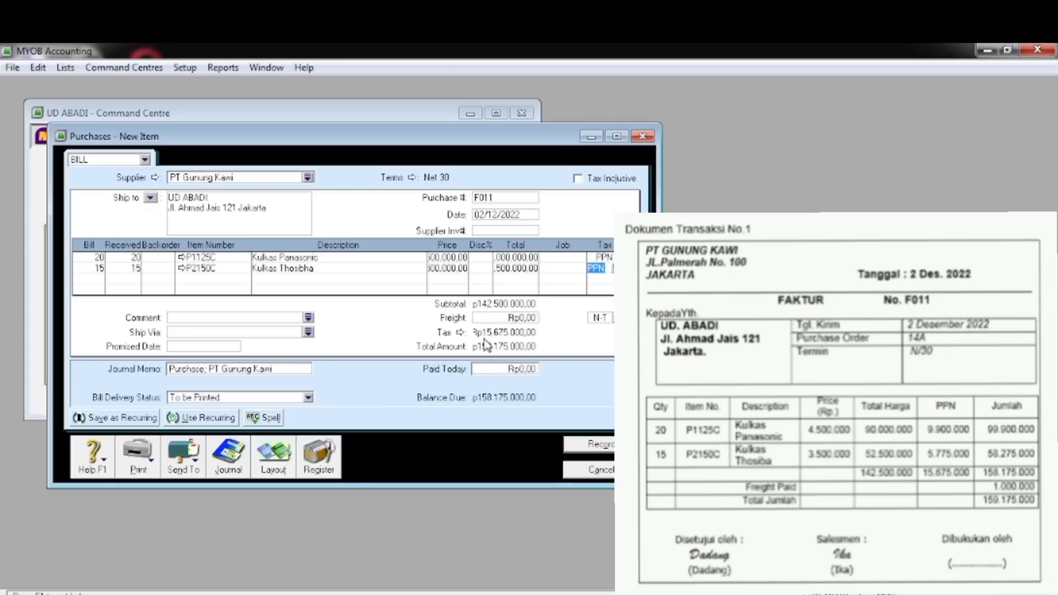
Set the bill's freight charge to Rp1.000.000
{"action": "left_click", "coordinate": [510, 318]}
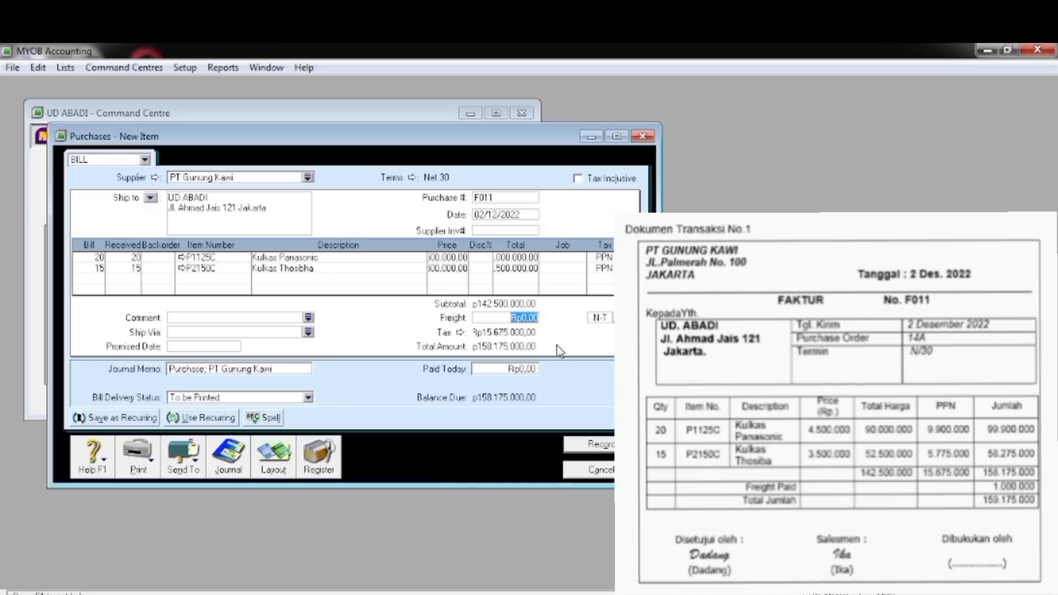
{"action": "type", "text": "1.00"}
{"action": "type", "text": "0.0"}
{"action": "type", "text": "00"}
{"action": "key", "text": "Tab"}
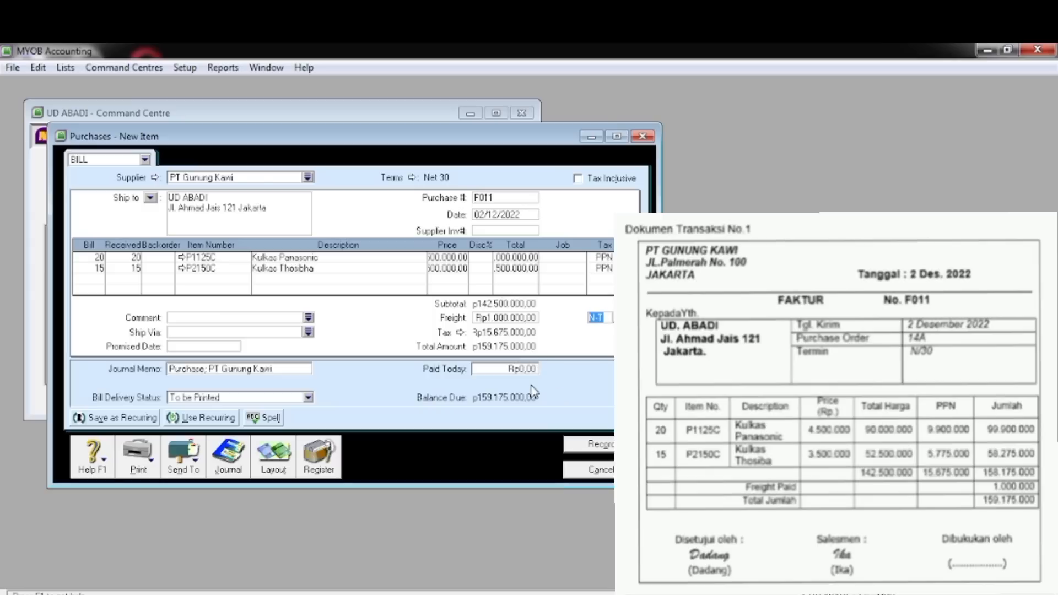
Review the bill's journal entries in the transaction recap and record the purchase
{"action": "key", "text": "Up"}
{"action": "key", "text": "ctrl+r"}
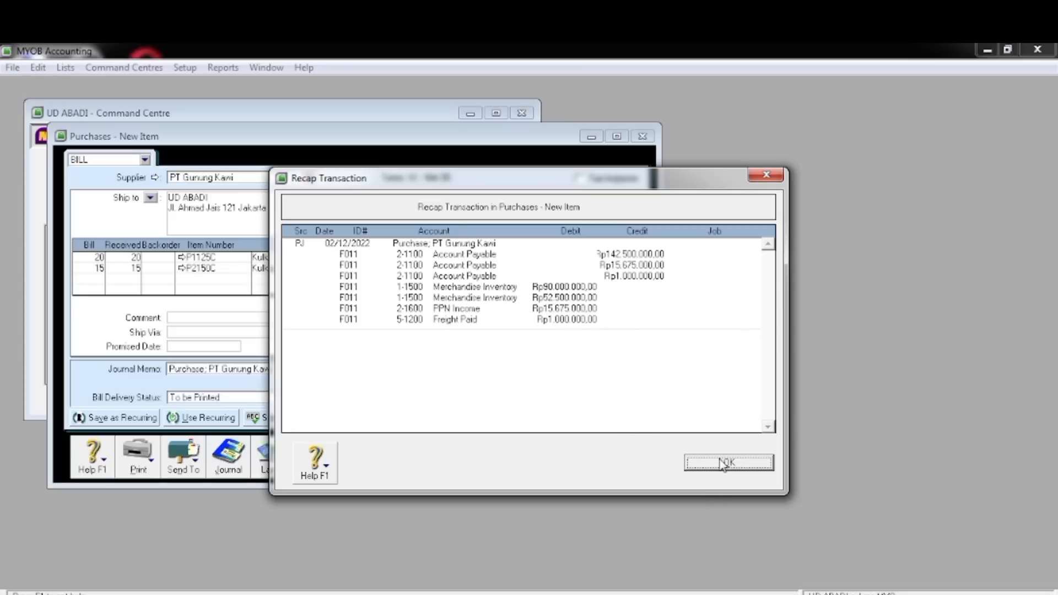
{"action": "left_click", "coordinate": [692, 467]}
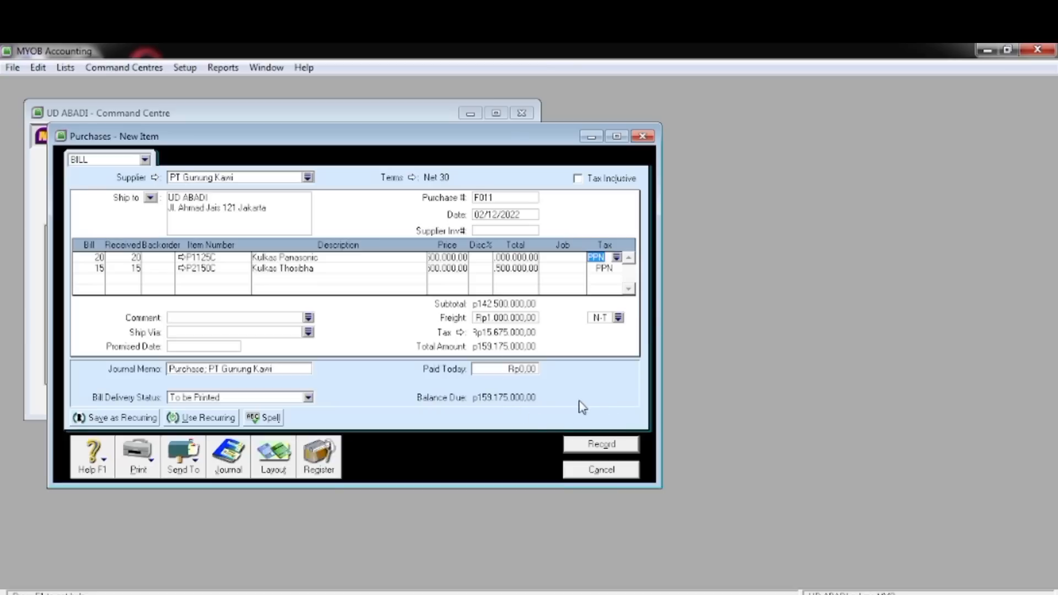
{"action": "left_click", "coordinate": [603, 444]}
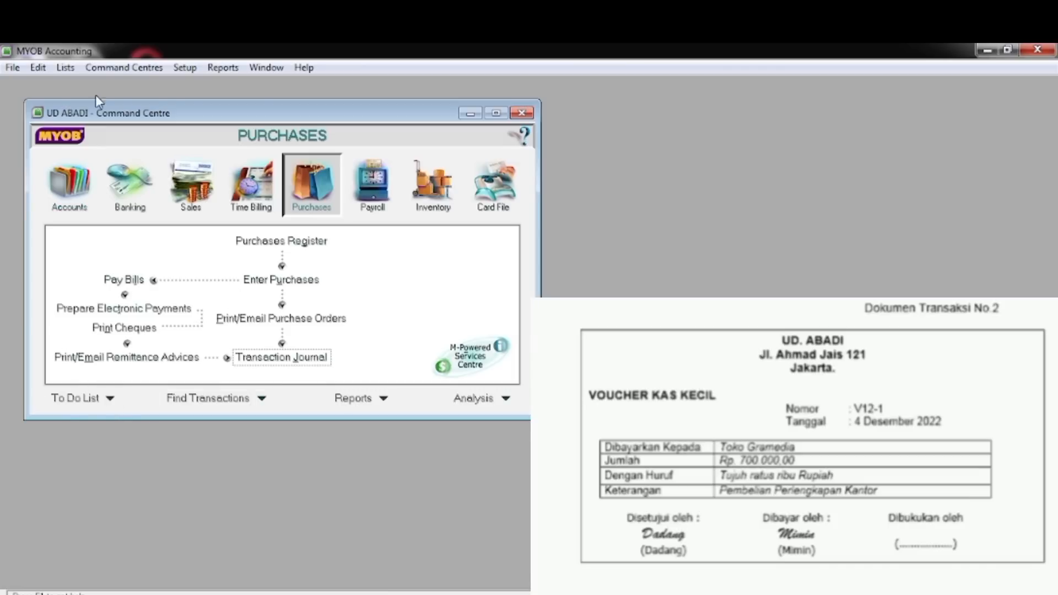
Start a tax-exclusive Spend Money transaction paid from the Petty Cash account
{"action": "left_click", "coordinate": [125, 200]}
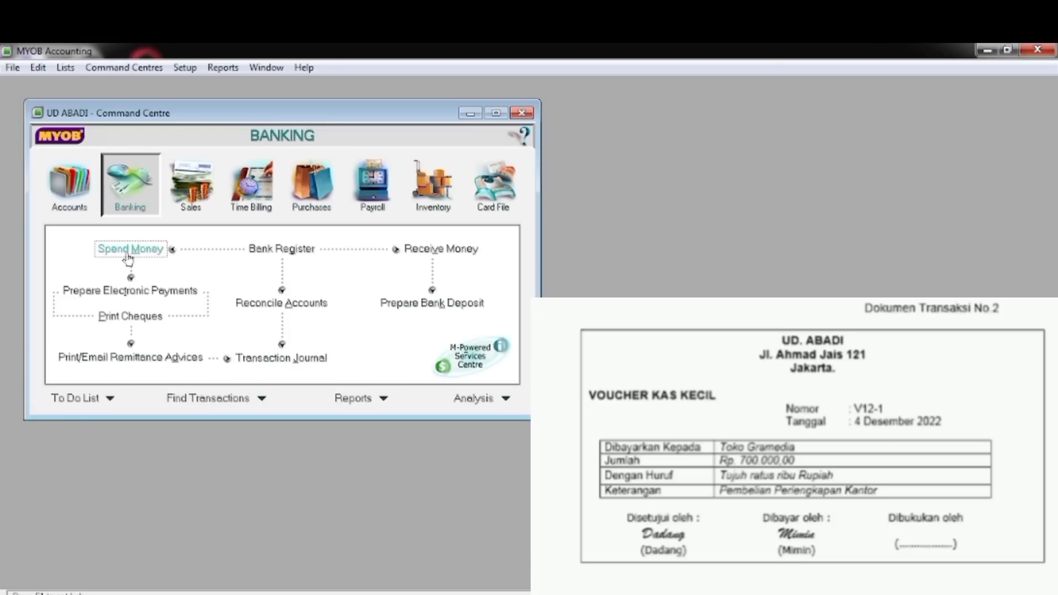
{"action": "left_click", "coordinate": [129, 251]}
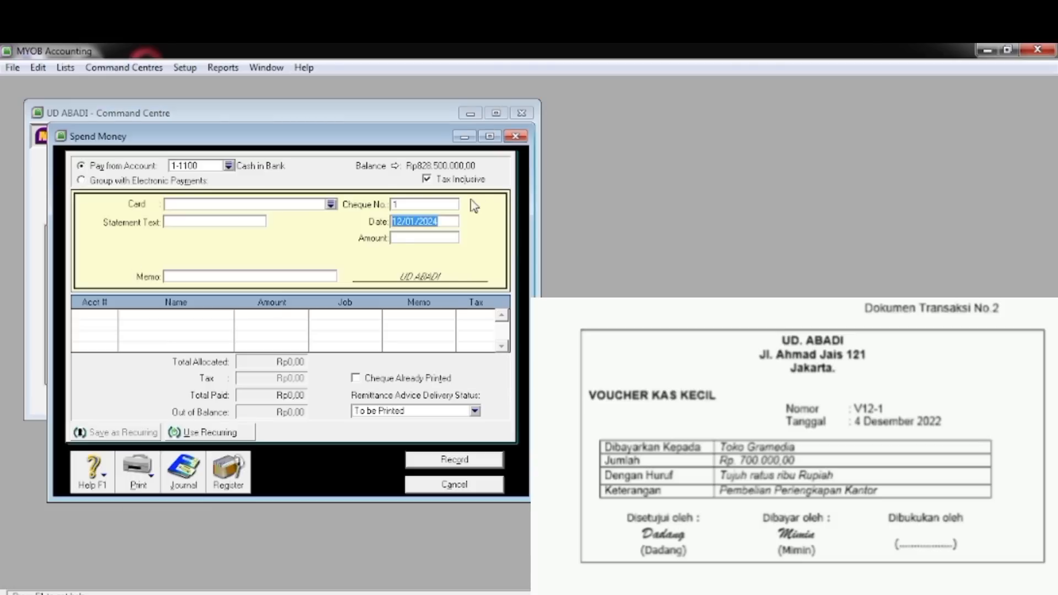
{"action": "left_click", "coordinate": [425, 180]}
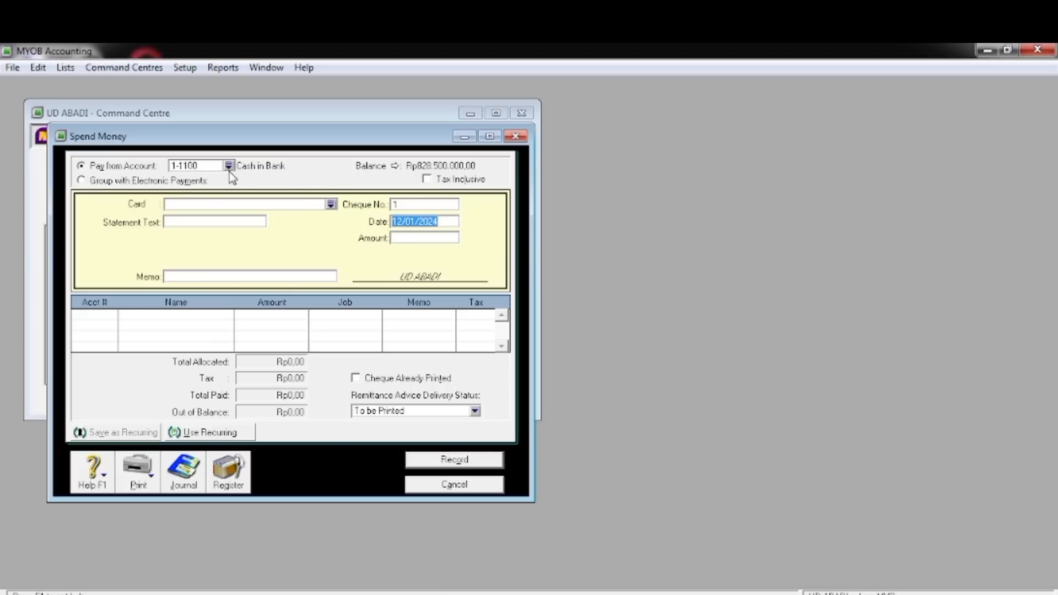
{"action": "left_click", "coordinate": [228, 166]}
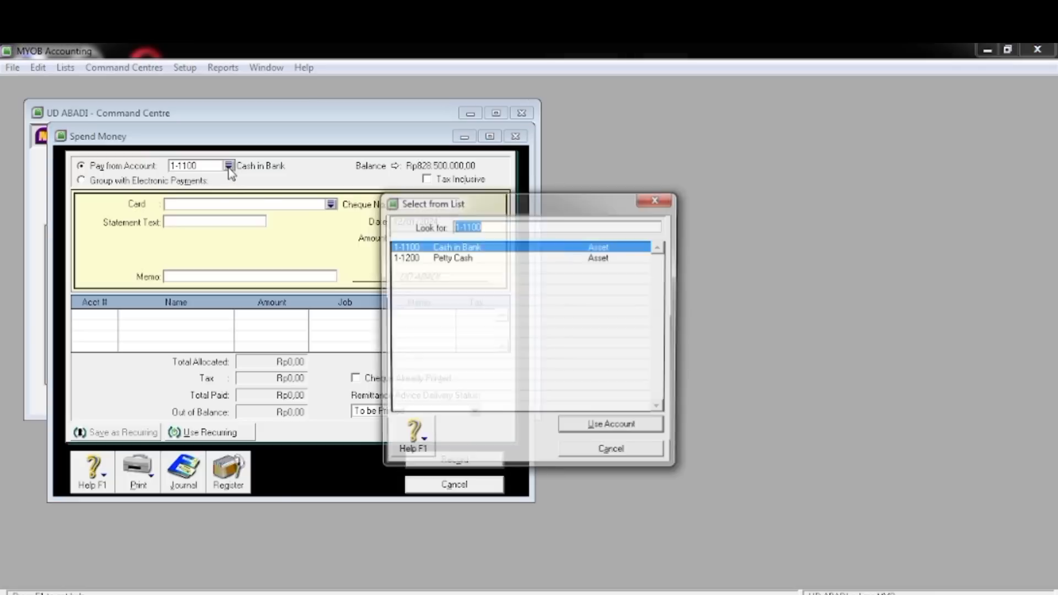
{"action": "left_click", "coordinate": [468, 261]}
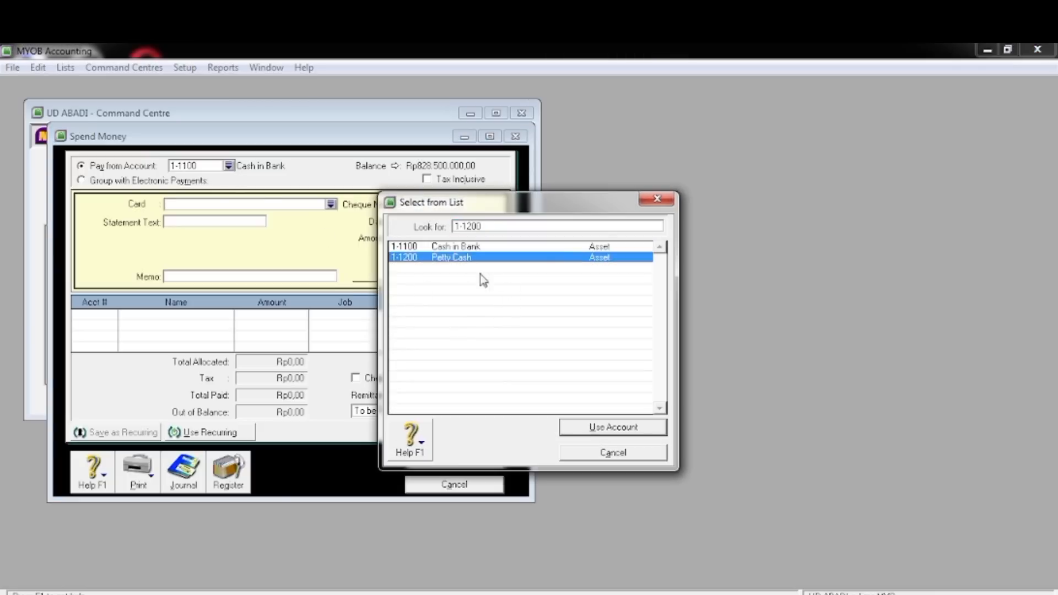
{"action": "left_click", "coordinate": [604, 431]}
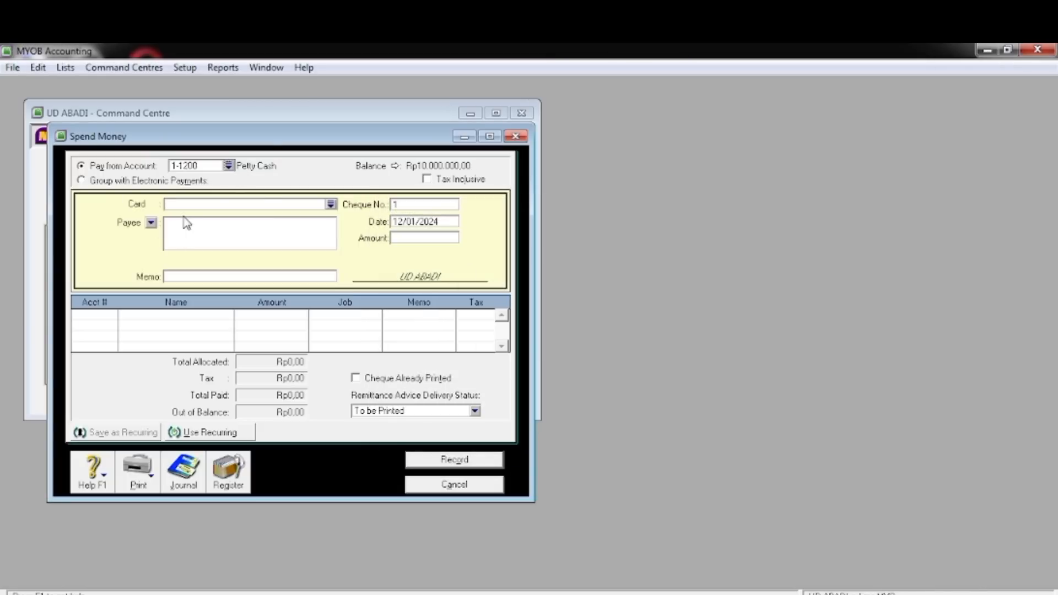
Fill in the payment with cheque number V12-1, date 4/12/2022 and amount Rp700.000
{"action": "left_click", "coordinate": [402, 204]}
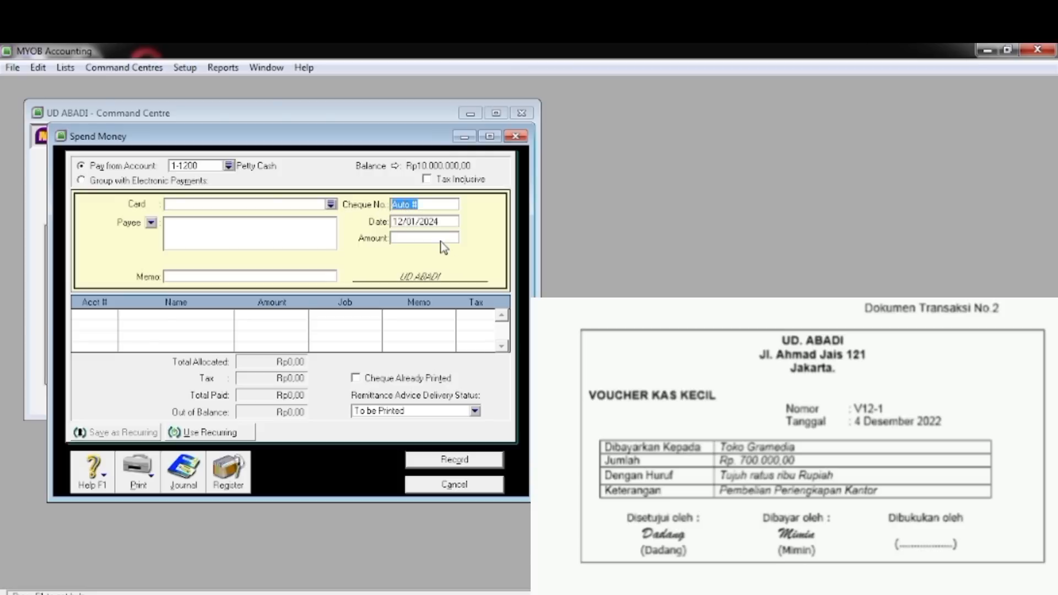
{"action": "type", "text": "V12-1"}
{"action": "key", "text": "Tab"}
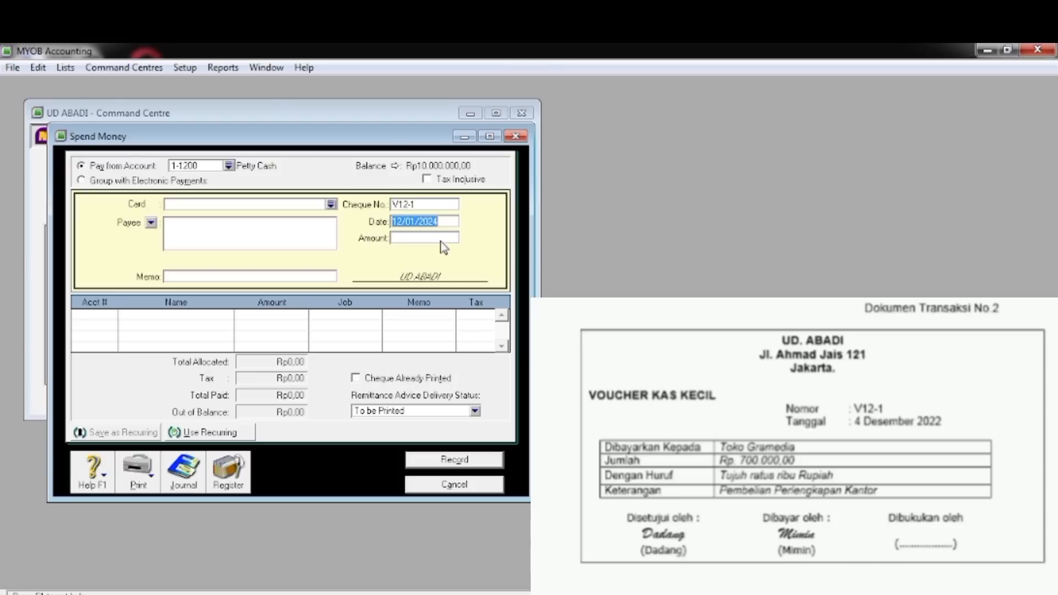
{"action": "type", "text": "4/12/2022"}
{"action": "left_click", "coordinate": [441, 239]}
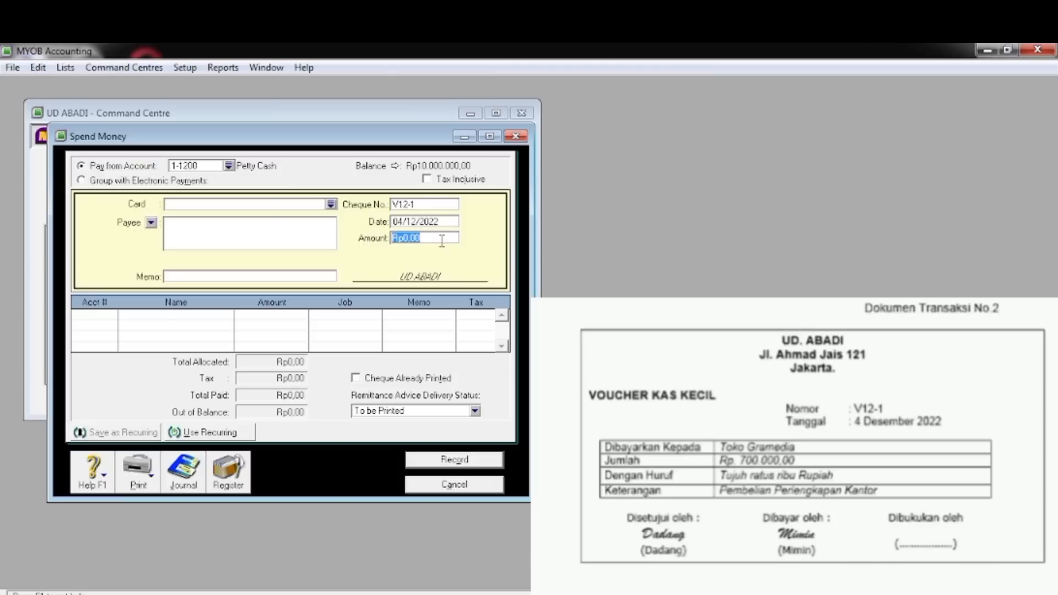
{"action": "type", "text": "700.000"}
{"action": "key", "text": "Tab"}
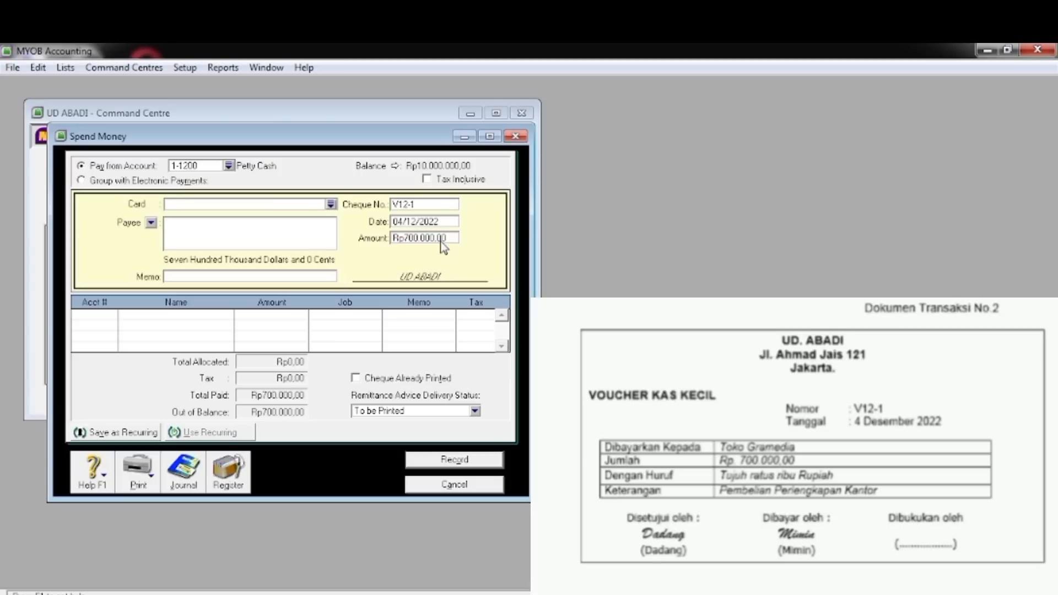
Enter the payment memo PEMBELIAN PERLENGKAPAN KANTOR and the payee TOKO GRAMEDIA
{"action": "key", "text": "Tab"}
{"action": "key", "text": "Tab"}
{"action": "key", "text": "Tab"}
{"action": "type", "text": "pEMBELIAN"}
{"action": "key", "text": "BackSpace"}
{"action": "key", "text": "BackSpace"}
{"action": "key", "text": "BackSpace"}
{"action": "key", "text": "BackSpace"}
{"action": "key", "text": "BackSpace"}
{"action": "key", "text": "BackSpace"}
{"action": "key", "text": "BackSpace"}
{"action": "key", "text": "BackSpace"}
{"action": "key", "text": "BackSpace"}
{"action": "type", "text": "PEMBELIAN PERLENGK"}
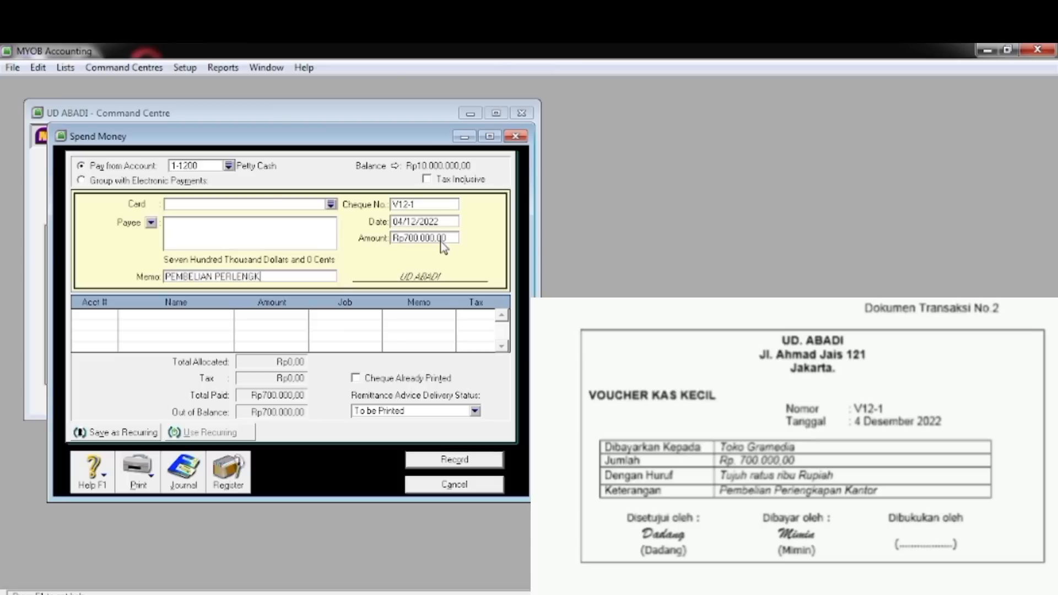
{"action": "type", "text": "APAN KANTOR"}
{"action": "left_click", "coordinate": [225, 230]}
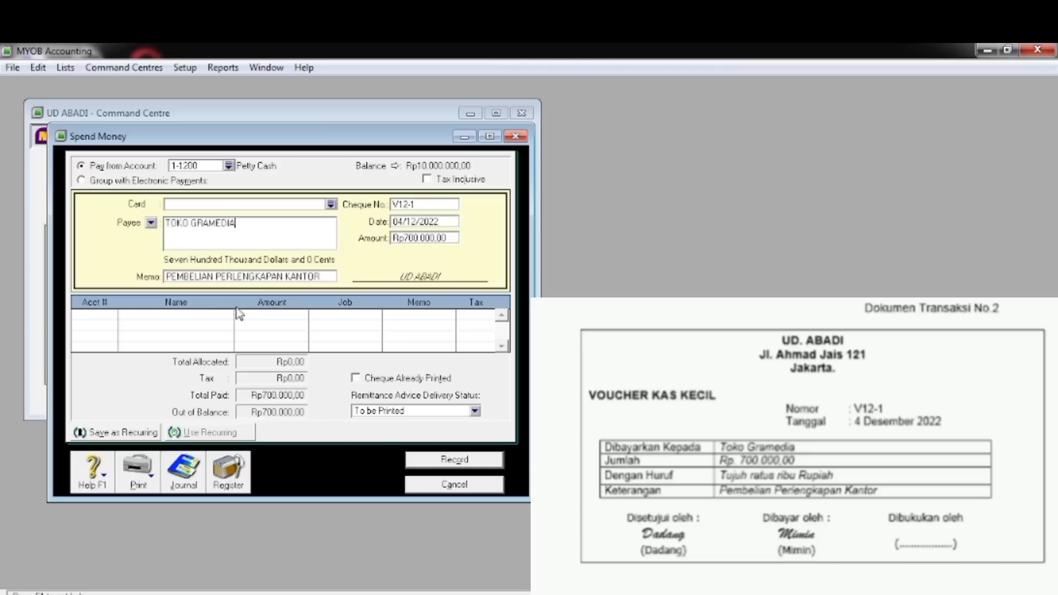
Allocate the full payment amount to account 1-1600 Store Supplies
{"action": "left_click", "coordinate": [99, 323]}
{"action": "left_click", "coordinate": [112, 315]}
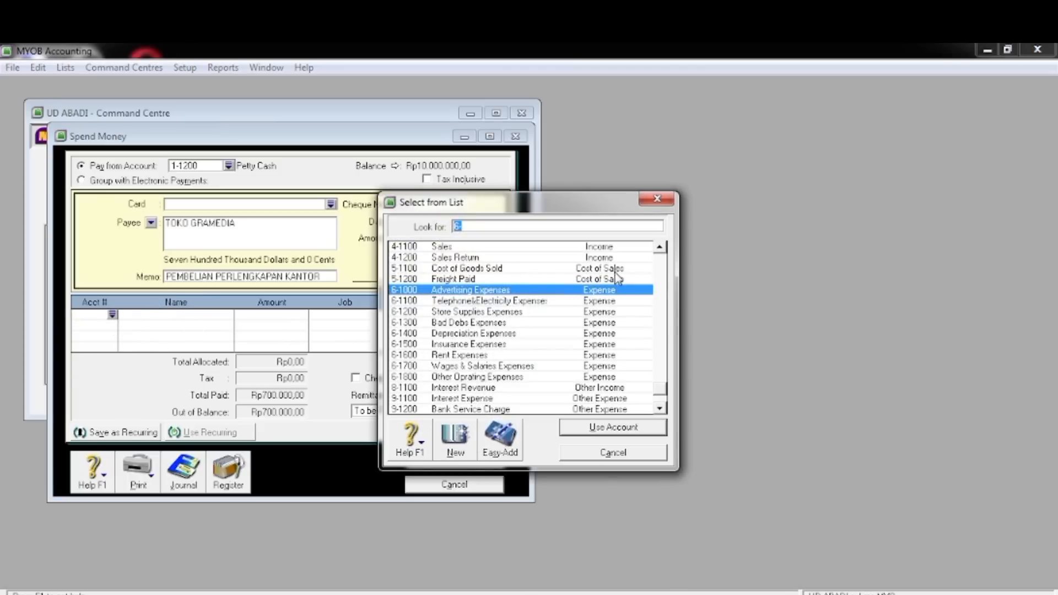
{"action": "type", "text": "1"}
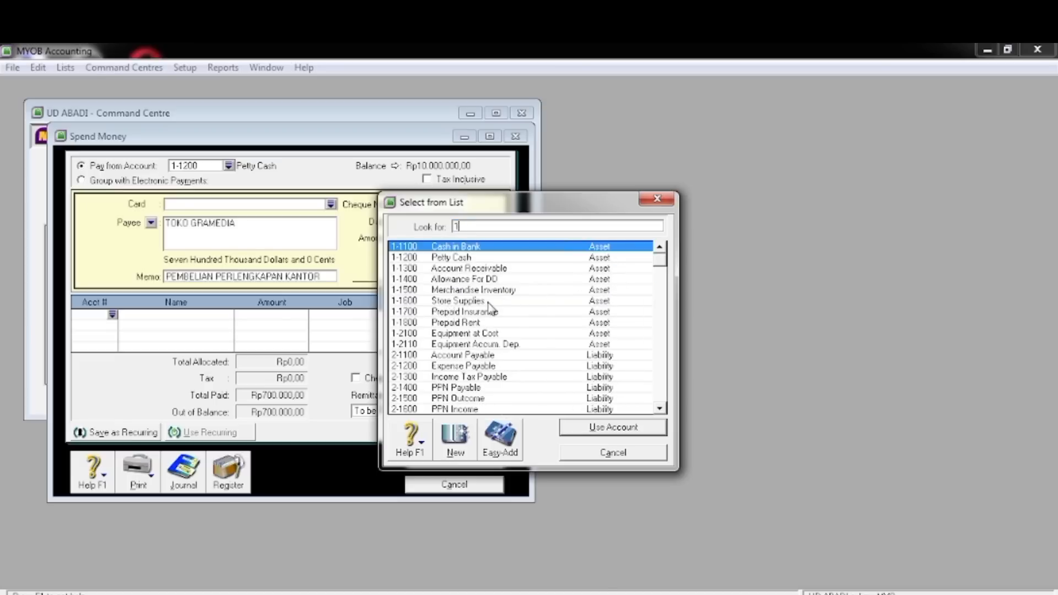
{"action": "type", "text": "-1600"}
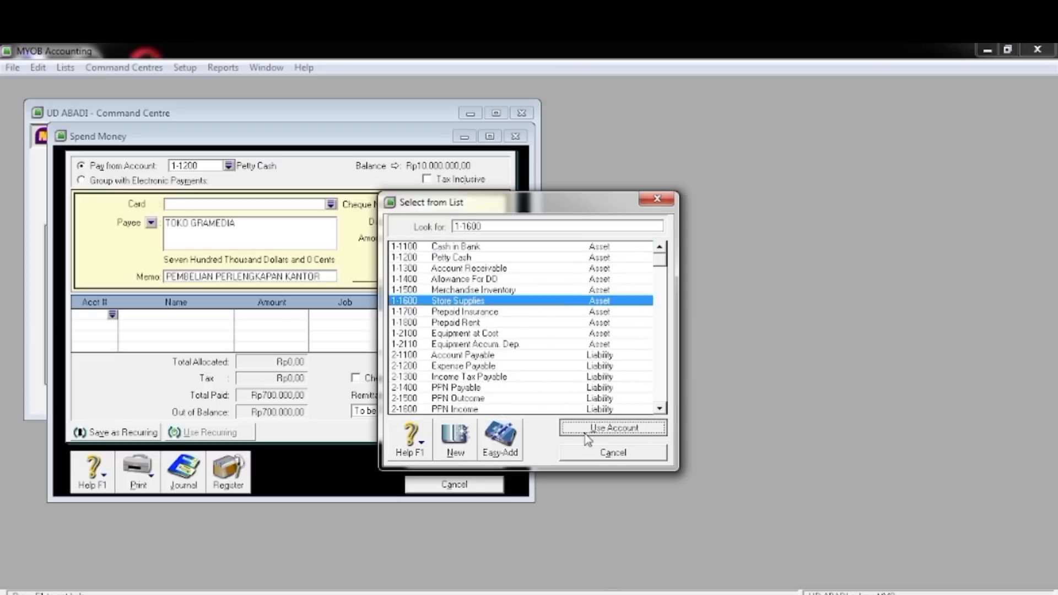
{"action": "left_click", "coordinate": [585, 431]}
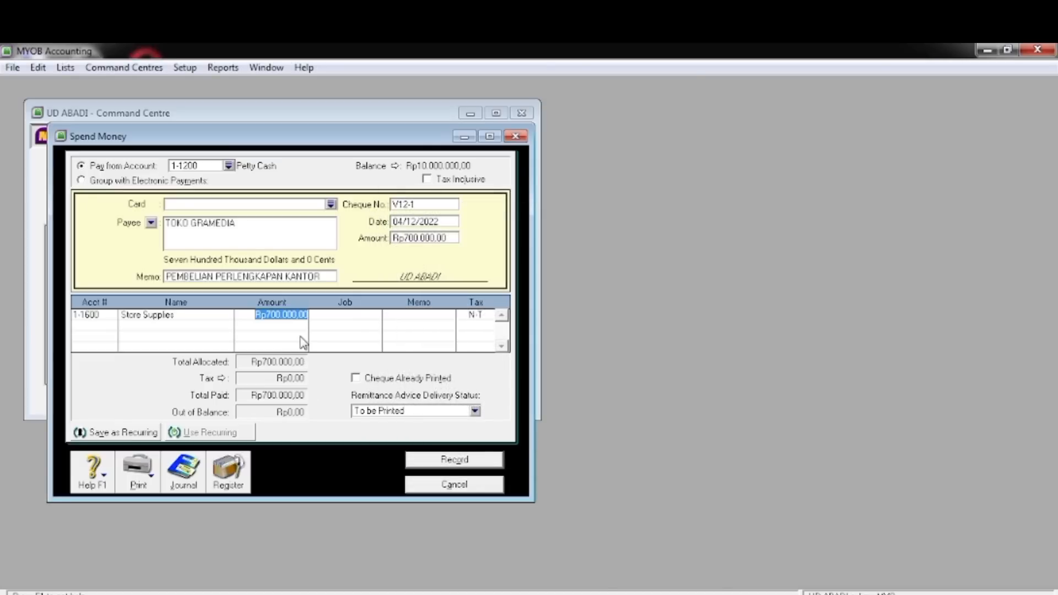
{"action": "key", "text": "Tab"}
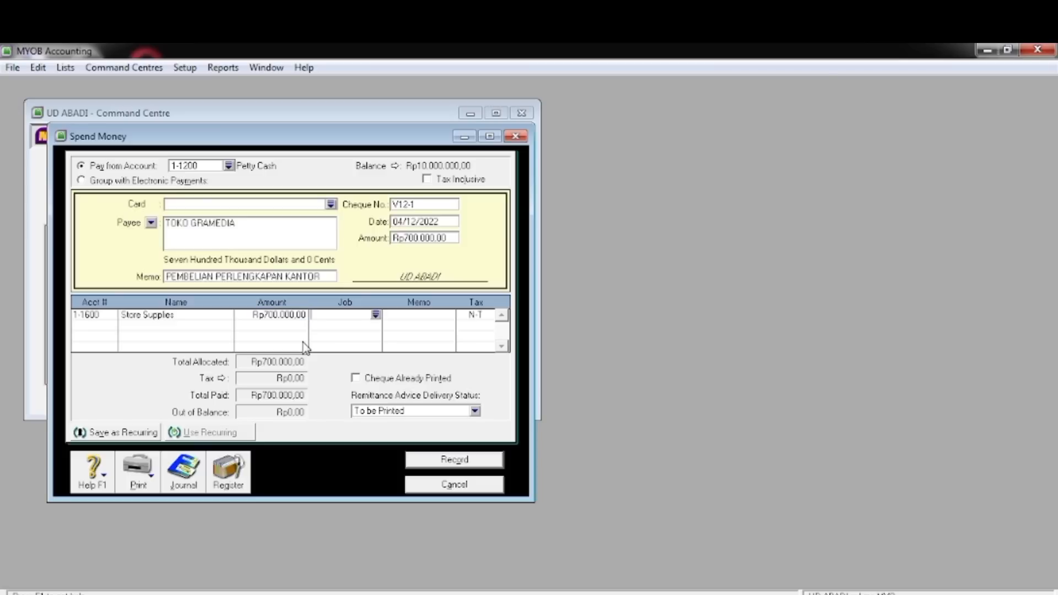
Review the petty cash payment's journal entries in the transaction recap, record the payment and close the Spend Money window
{"action": "key", "text": "ctrl+r"}
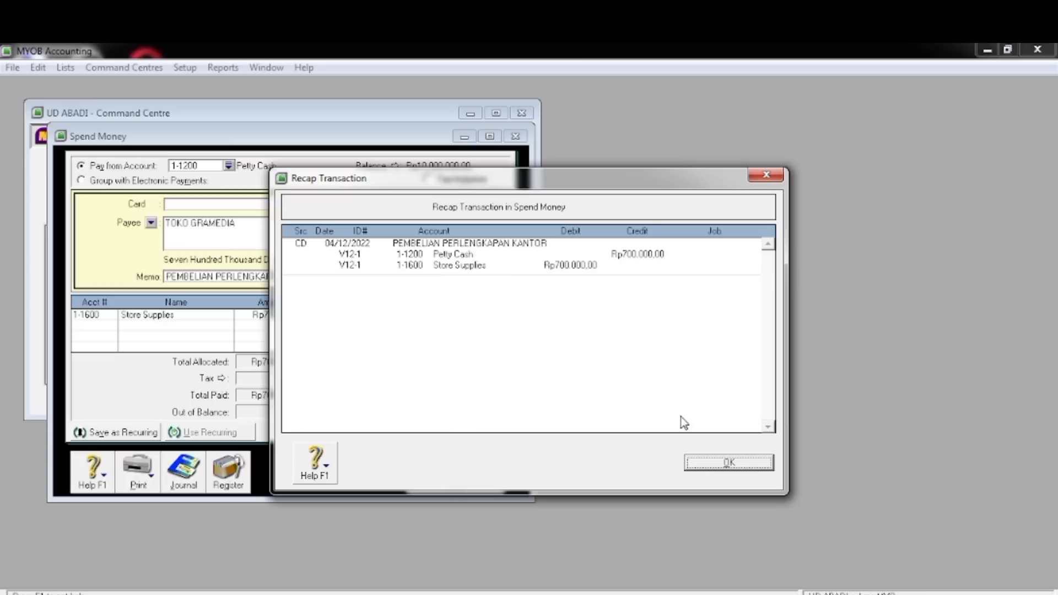
{"action": "left_click", "coordinate": [705, 462]}
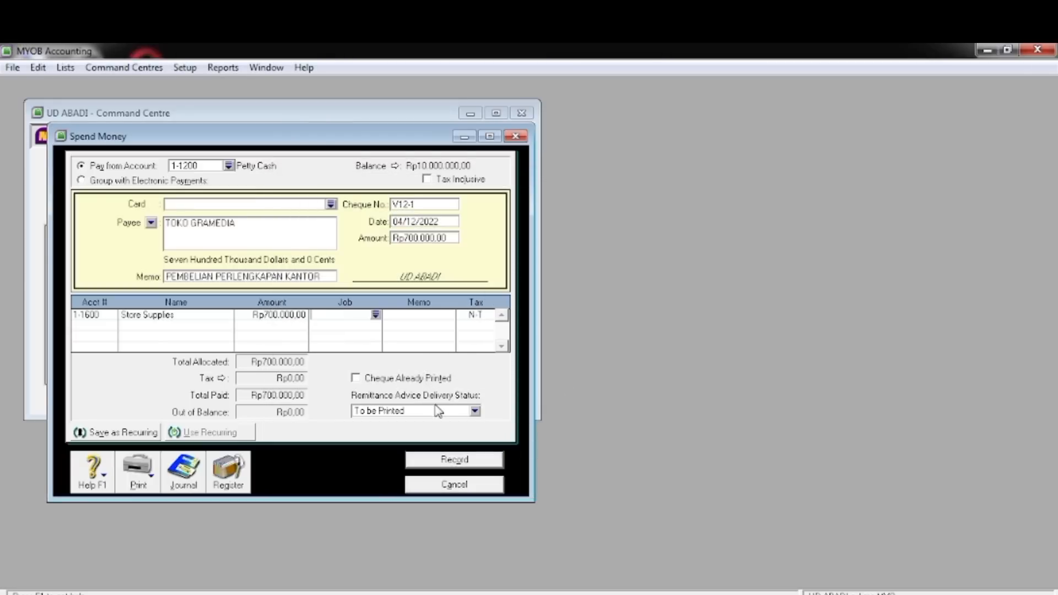
{"action": "left_click", "coordinate": [412, 459]}
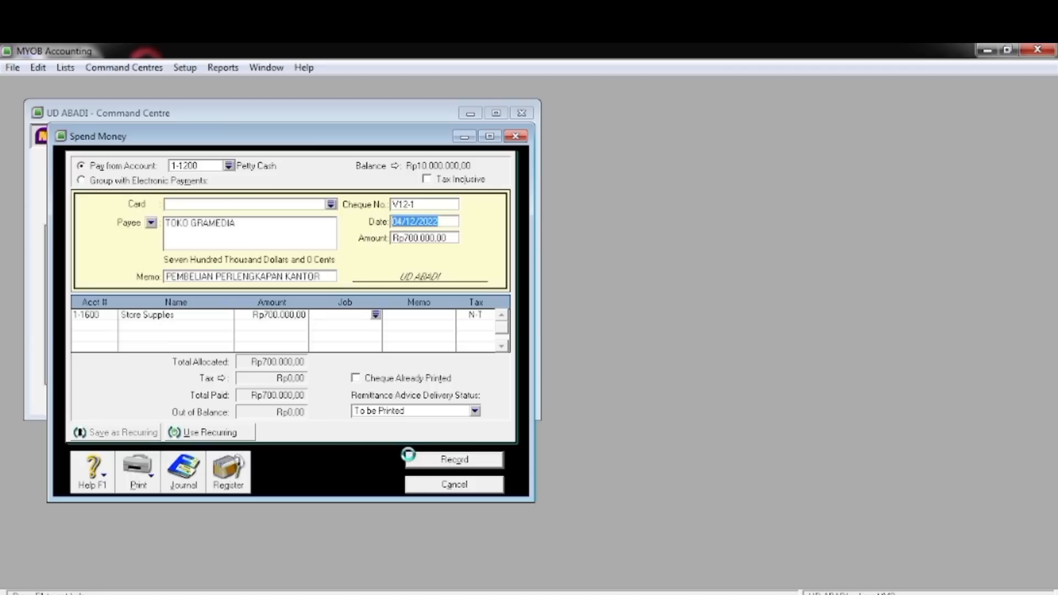
{"action": "left_click", "coordinate": [452, 485]}
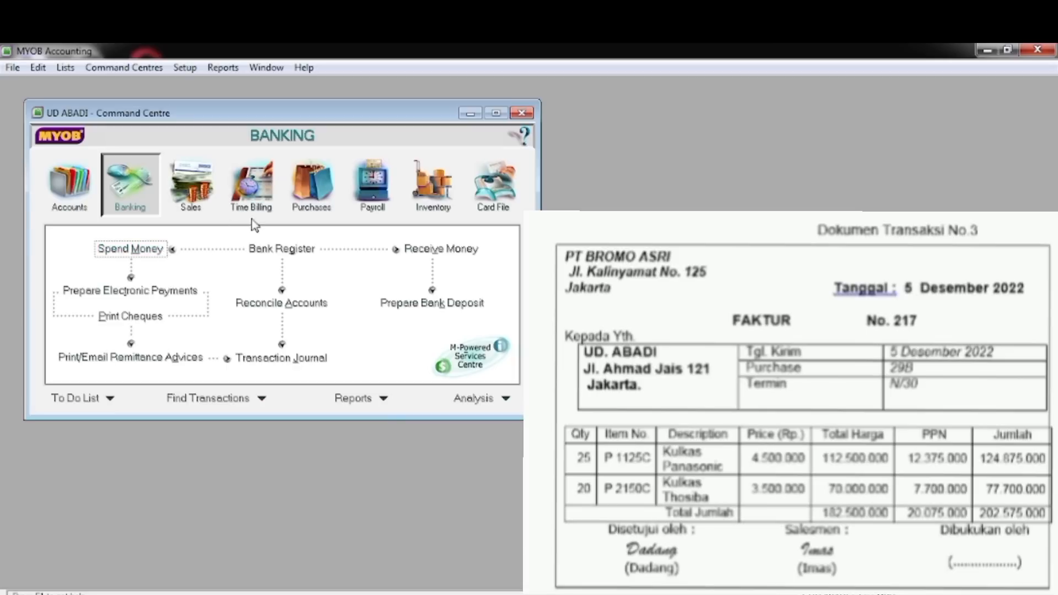
Start a new item purchase bill for the supplier PT Bromo Asri
{"action": "left_click", "coordinate": [323, 207]}
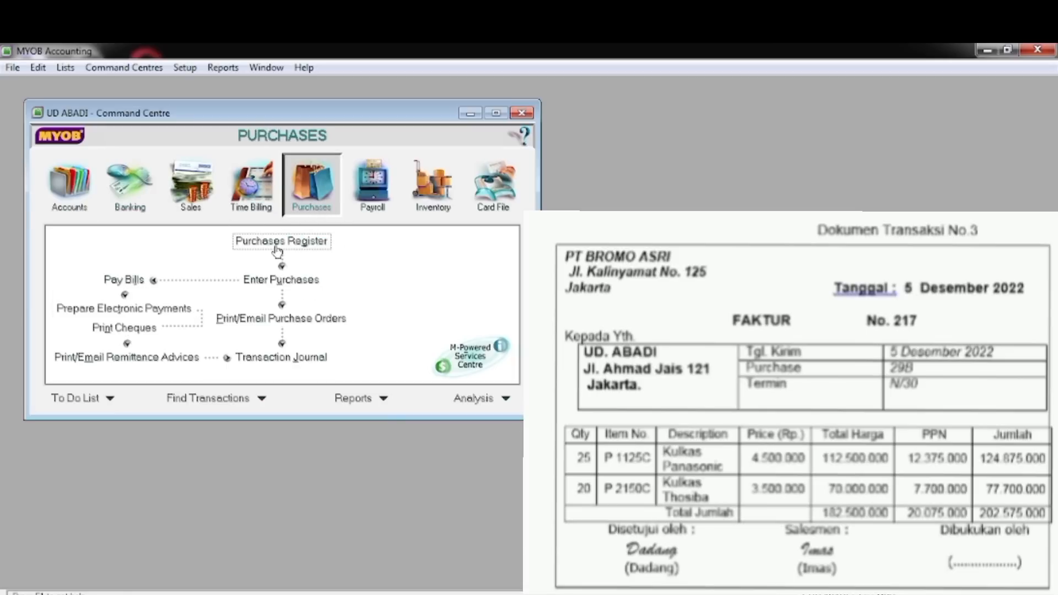
{"action": "left_click", "coordinate": [278, 281]}
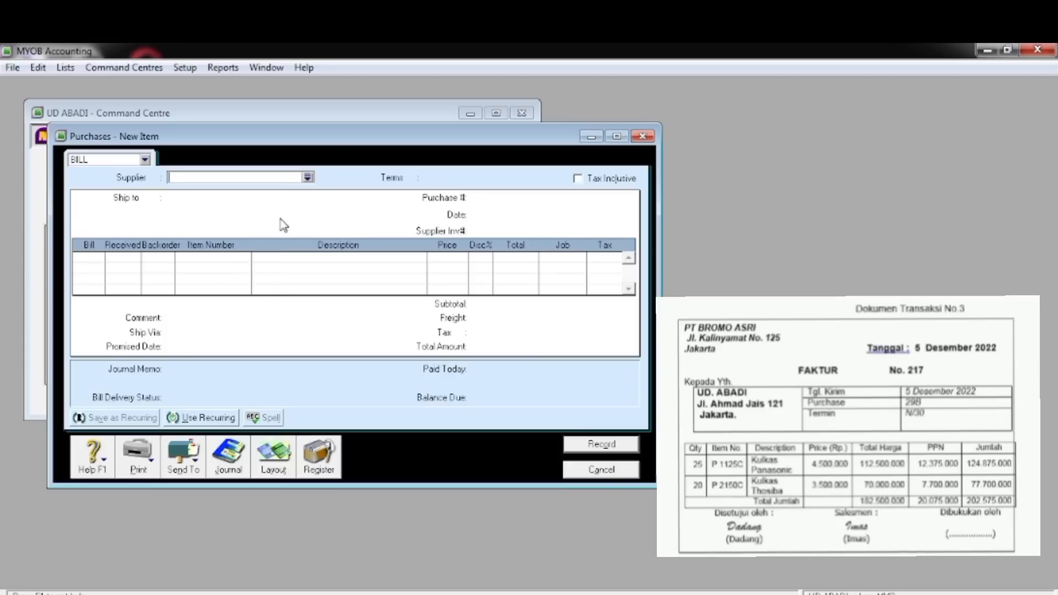
{"action": "left_click", "coordinate": [308, 177]}
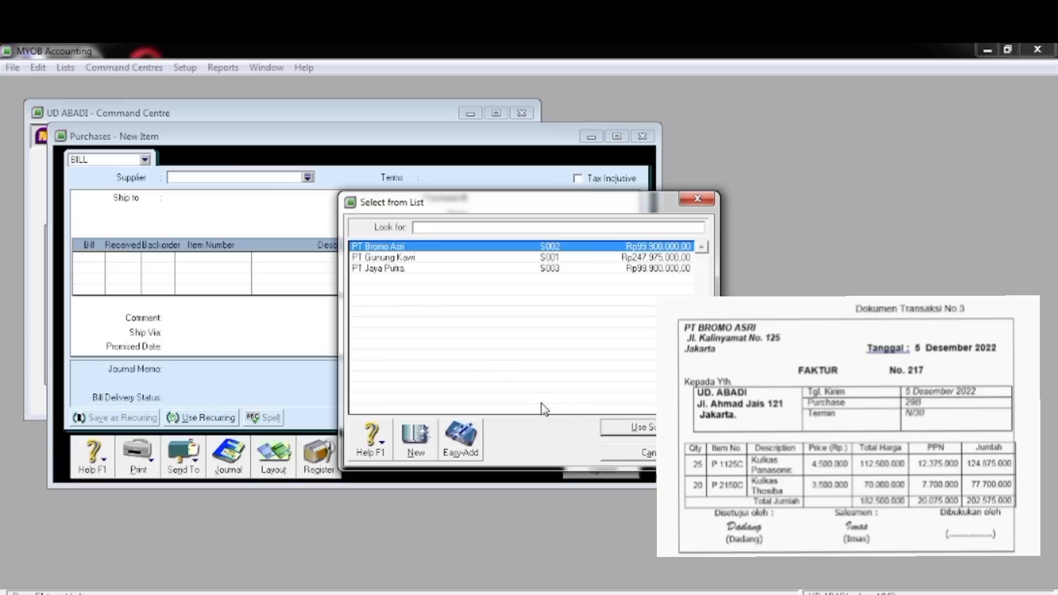
{"action": "left_click", "coordinate": [621, 434]}
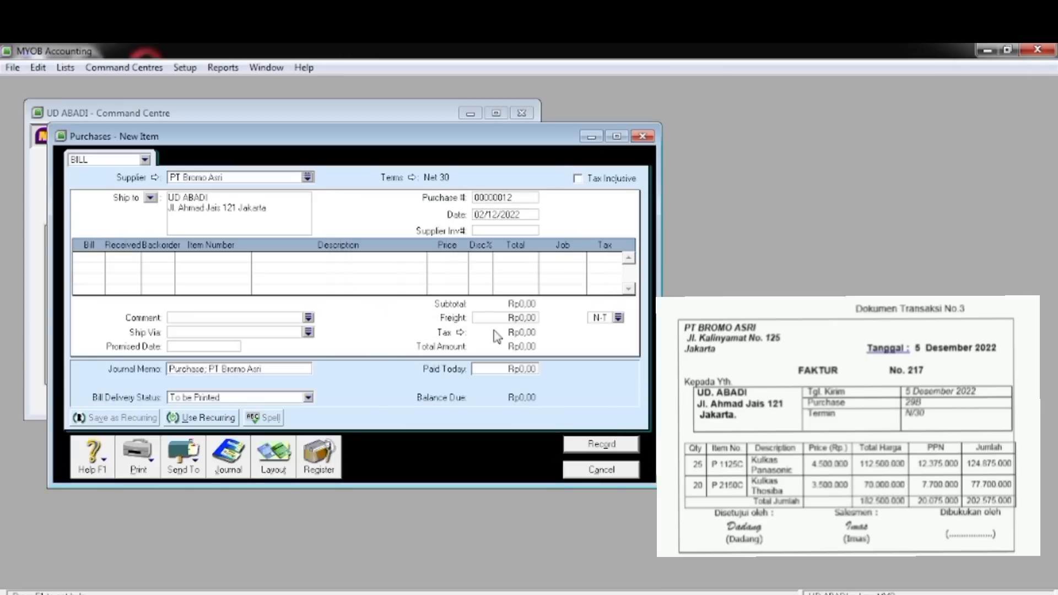
Set the PT Bromo Asri bill's purchase number to 217 and its date to 05/12/2022
{"action": "left_click", "coordinate": [500, 200]}
{"action": "type", "text": "2"}
{"action": "key", "text": "Tab"}
{"action": "left_click", "coordinate": [483, 214]}
{"action": "key", "text": "BackSpace"}
{"action": "type", "text": "5"}
{"action": "key", "text": "Tab"}
{"action": "key", "text": "Tab"}
Add a bill line for 25 units of item P1125C Kulkas Panasonic, keeping its default price and PPN tax code
{"action": "type", "text": "2"}
{"action": "key", "text": "Tab"}
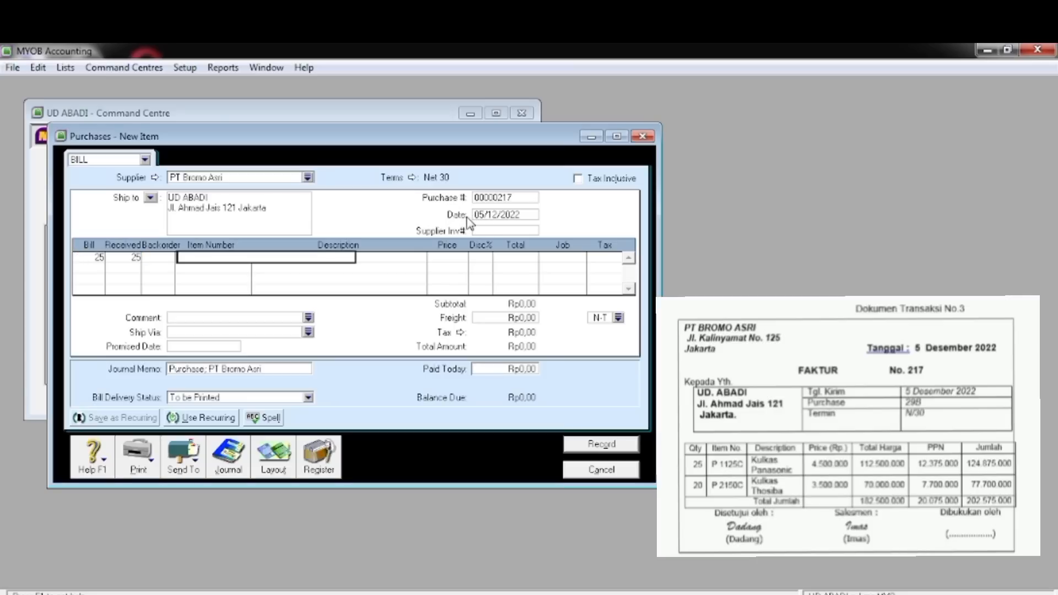
{"action": "key", "text": "Tab"}
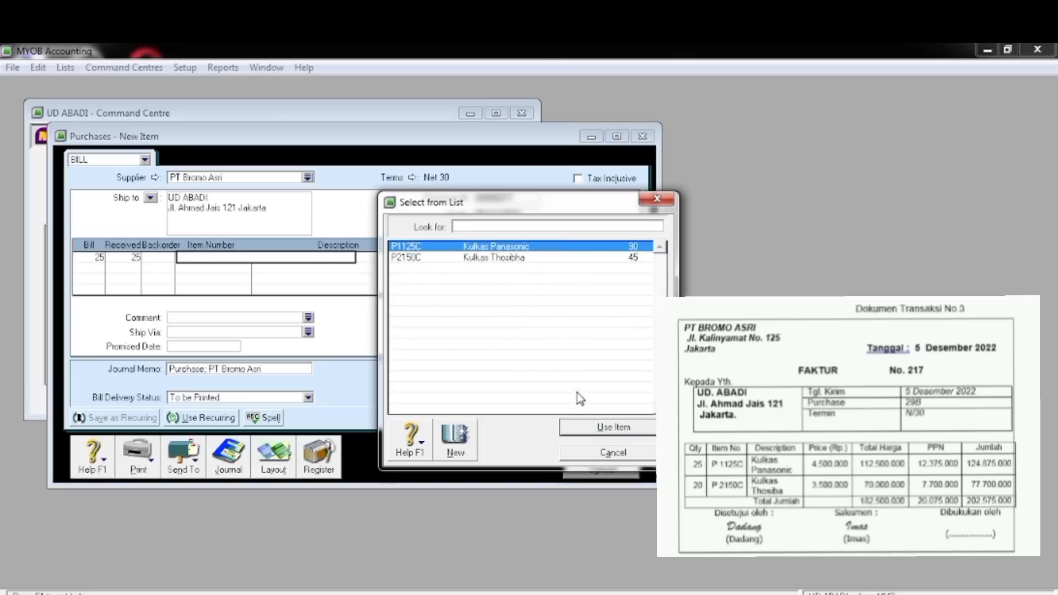
{"action": "left_click", "coordinate": [599, 431]}
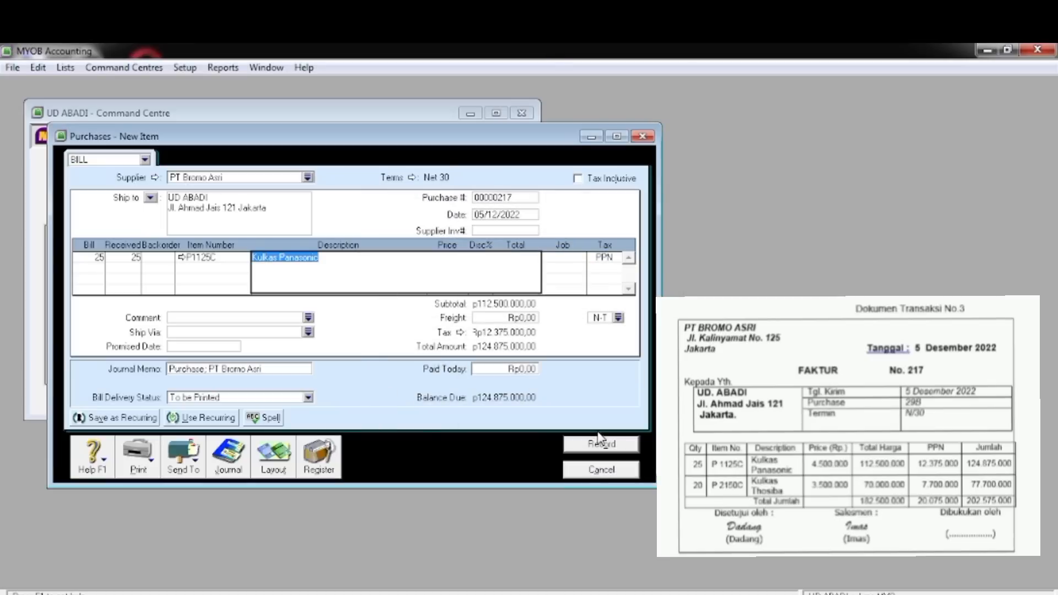
{"action": "key", "text": "Tab"}
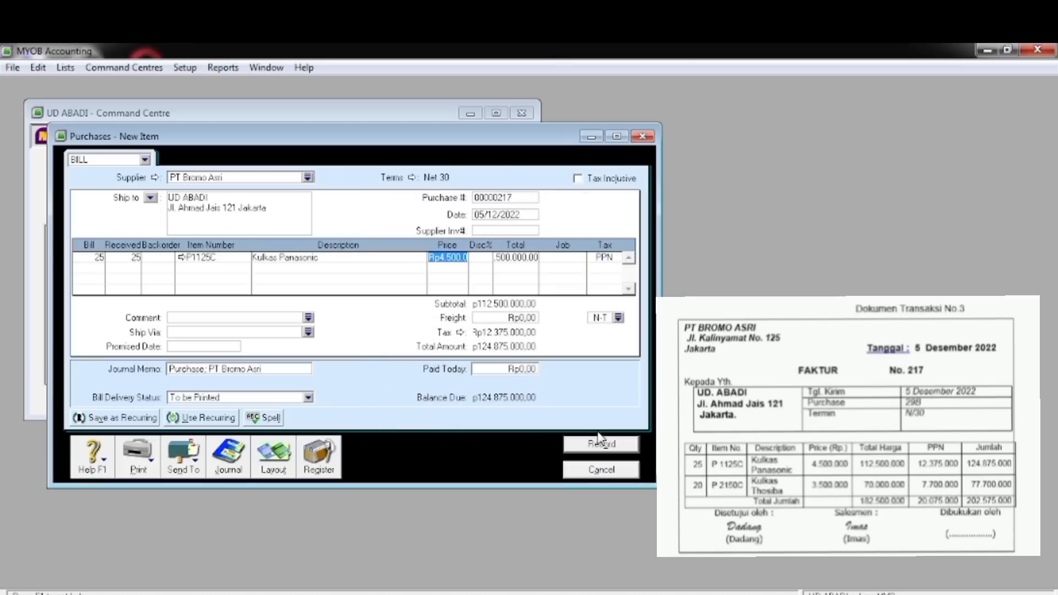
{"action": "key", "text": "Tab"}
{"action": "key", "text": "Tab"}
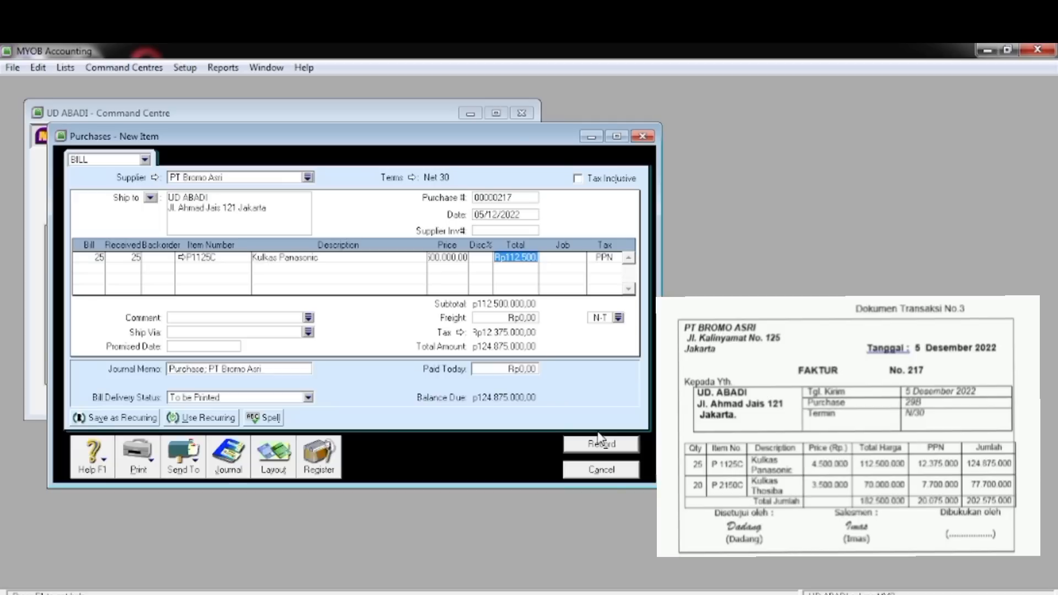
{"action": "key", "text": "Tab"}
{"action": "key", "text": "Tab"}
{"action": "key", "text": "Tab"}
Add a second bill line for 20 units of item P2150C Kulkas Thosibha, keeping its default price and PPN tax code
{"action": "type", "text": "20"}
{"action": "key", "text": "Tab"}
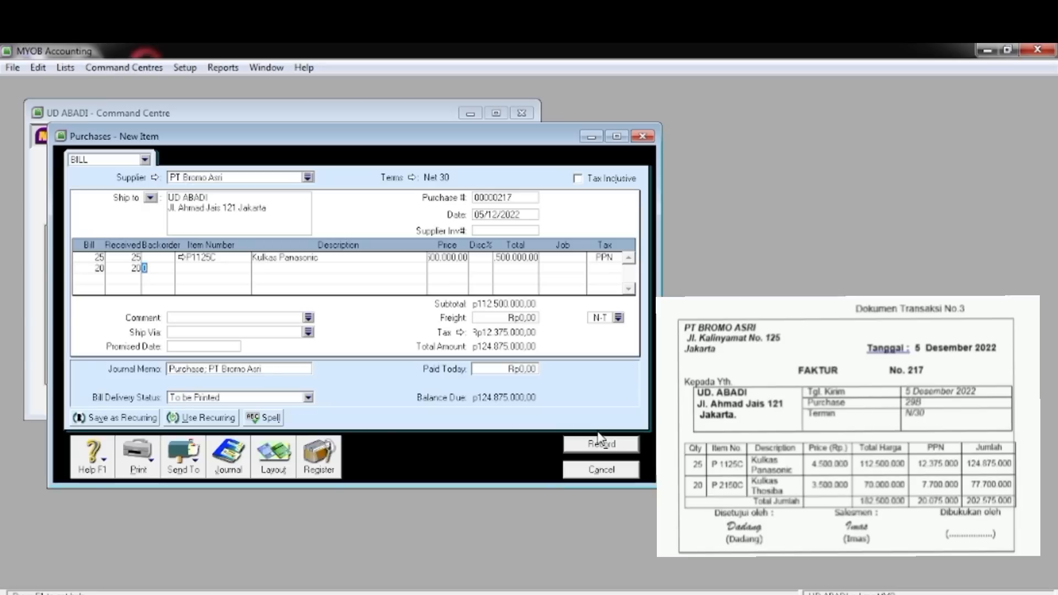
{"action": "key", "text": "Tab"}
{"action": "key", "text": "Tab"}
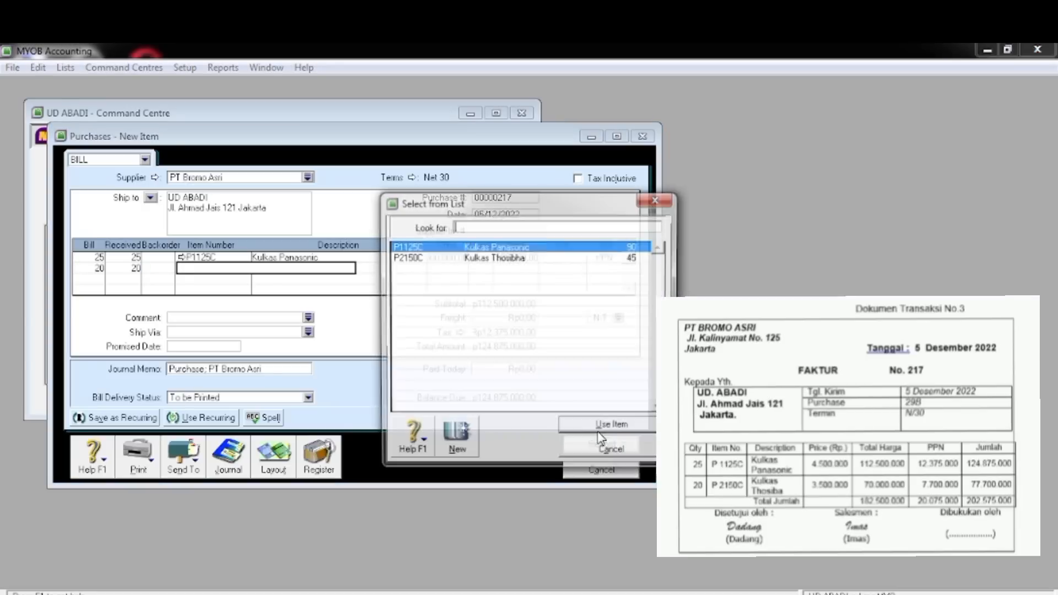
{"action": "left_click", "coordinate": [518, 259]}
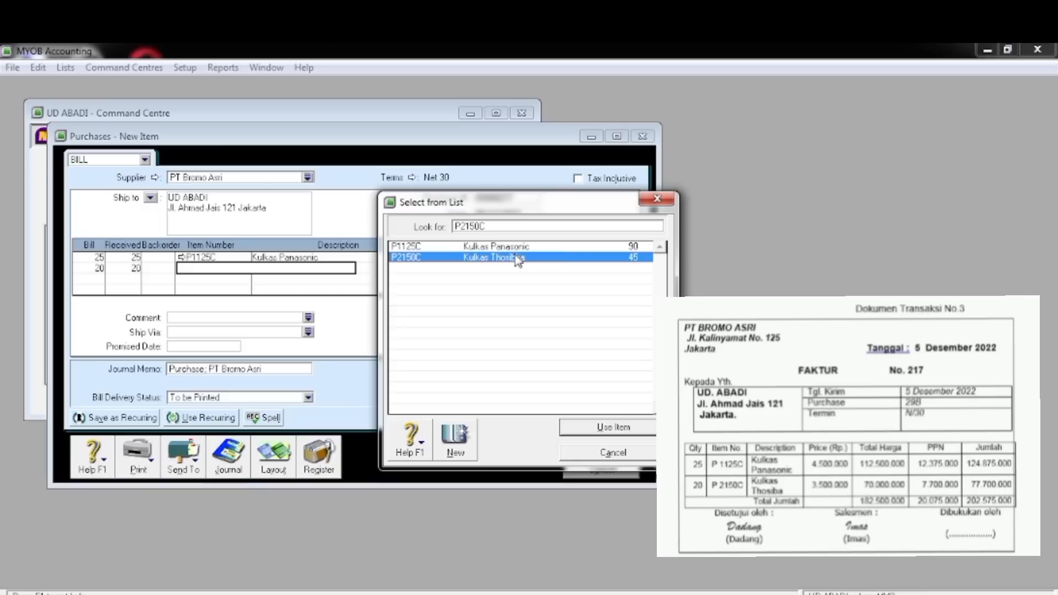
{"action": "left_click", "coordinate": [603, 427]}
{"action": "key", "text": "Tab"}
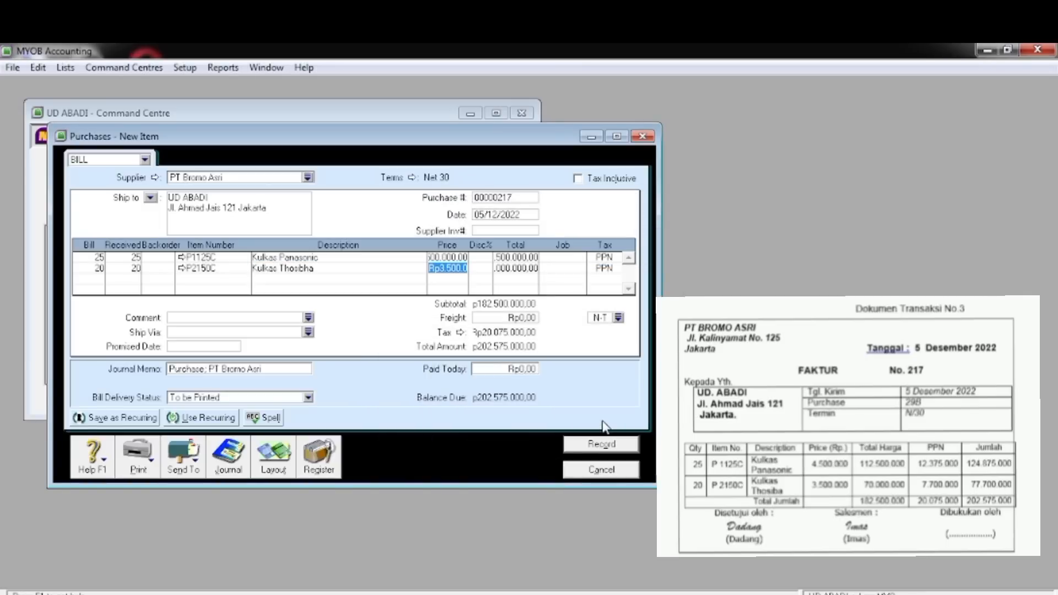
{"action": "key", "text": "Tab"}
{"action": "key", "text": "Tab"}
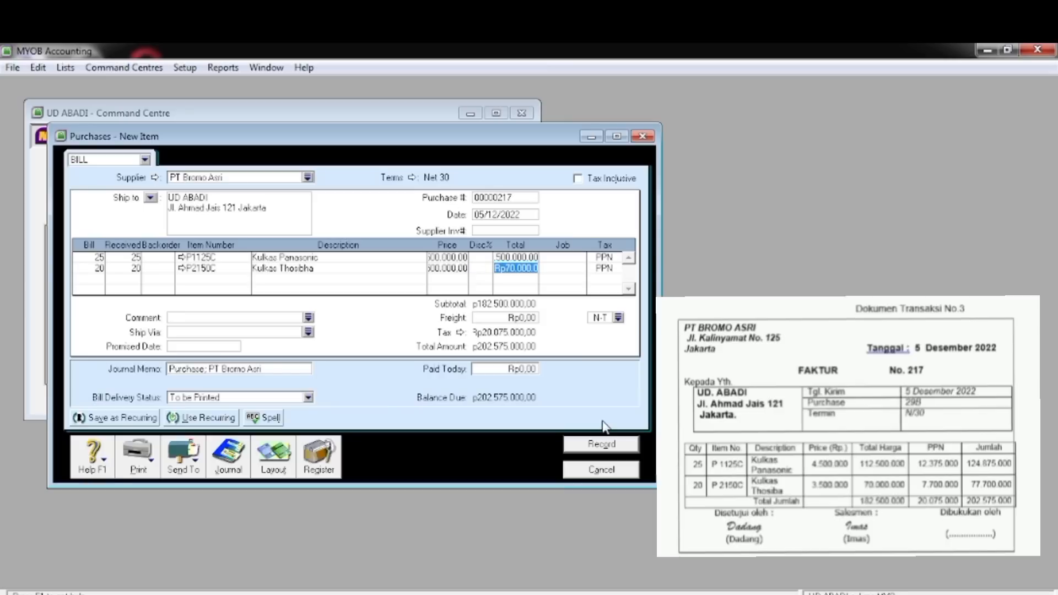
{"action": "key", "text": "Tab"}
{"action": "key", "text": "Tab"}
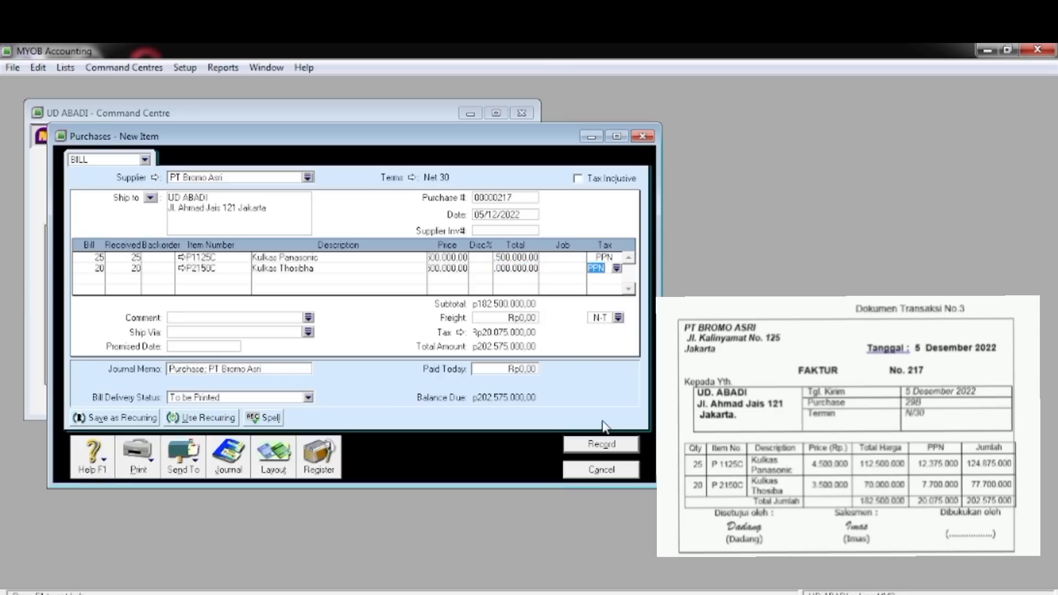
{"action": "key", "text": "Tab"}
Review the PT Bromo Asri bill's journal entries in the transaction recap, record the purchase and close the purchase window
{"action": "key", "text": "ctrl+r"}
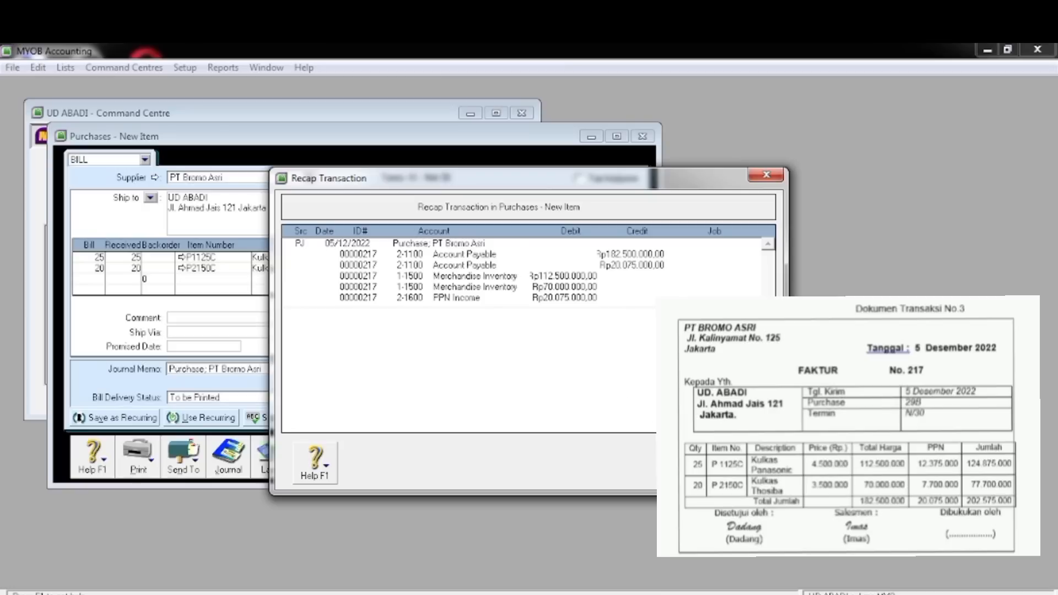
{"action": "key", "text": "Escape"}
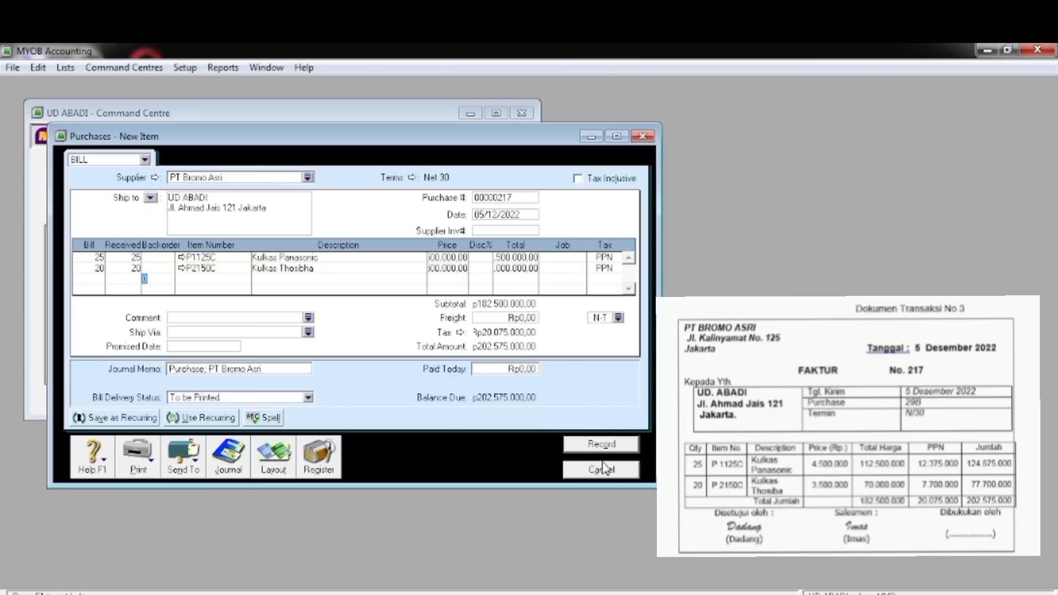
{"action": "left_click", "coordinate": [633, 448]}
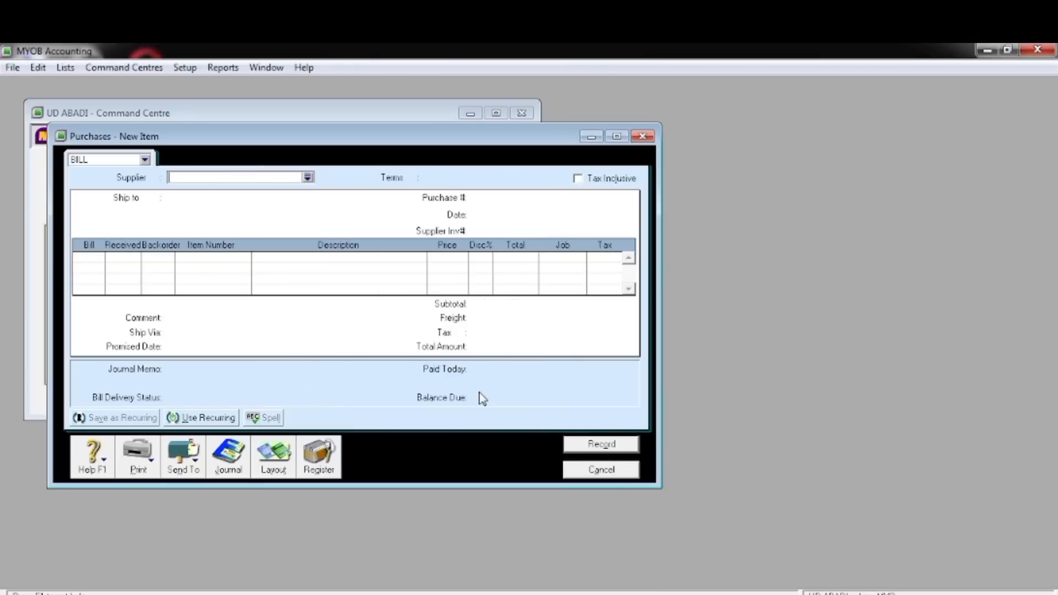
{"action": "left_click", "coordinate": [599, 474]}
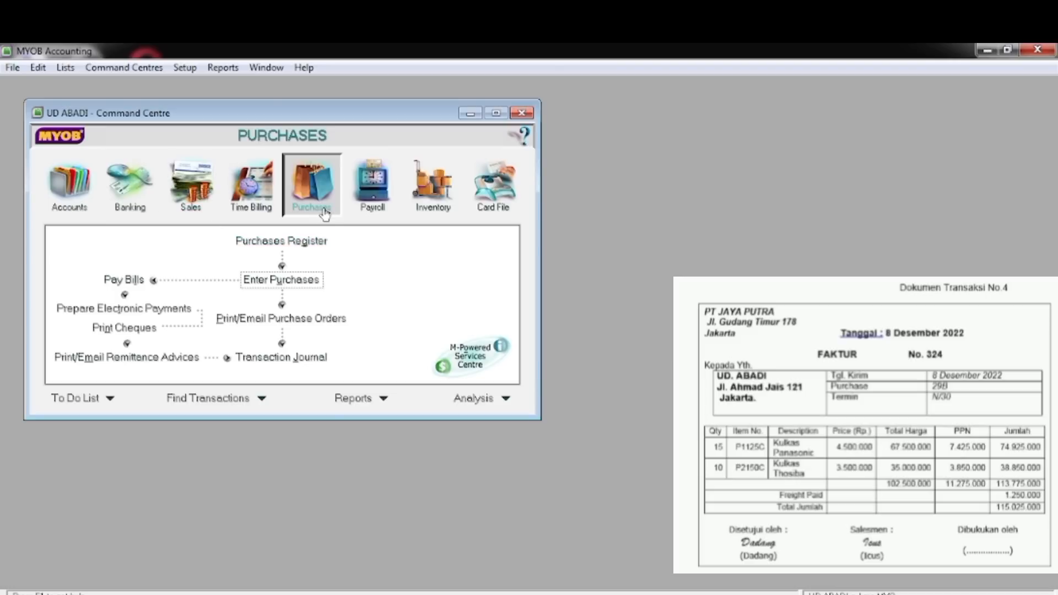
Start a new purchase bill for the supplier PT Jaya Putra
{"action": "left_click", "coordinate": [285, 281]}
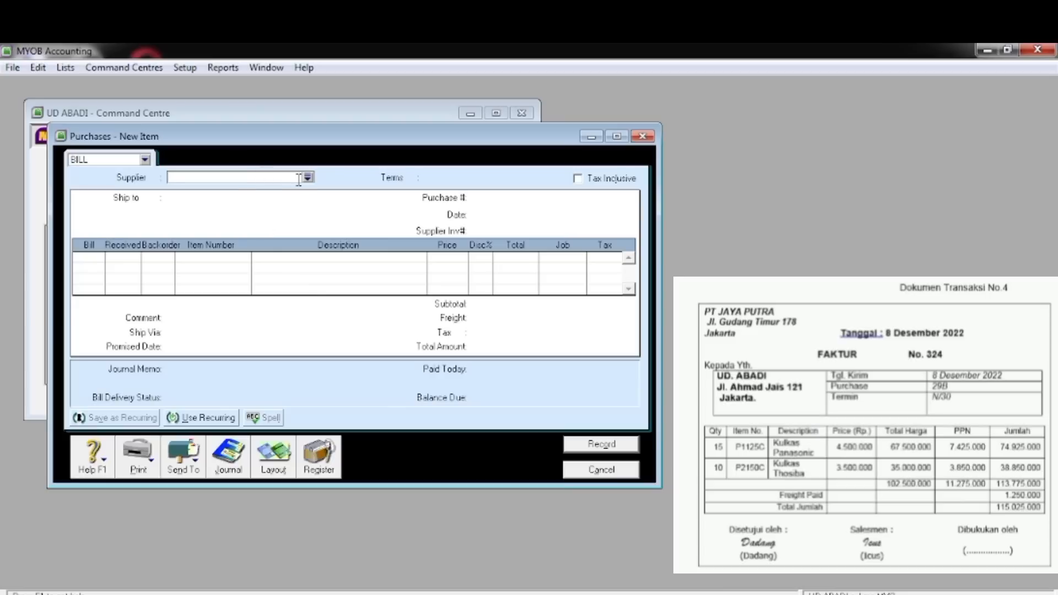
{"action": "left_click", "coordinate": [307, 177]}
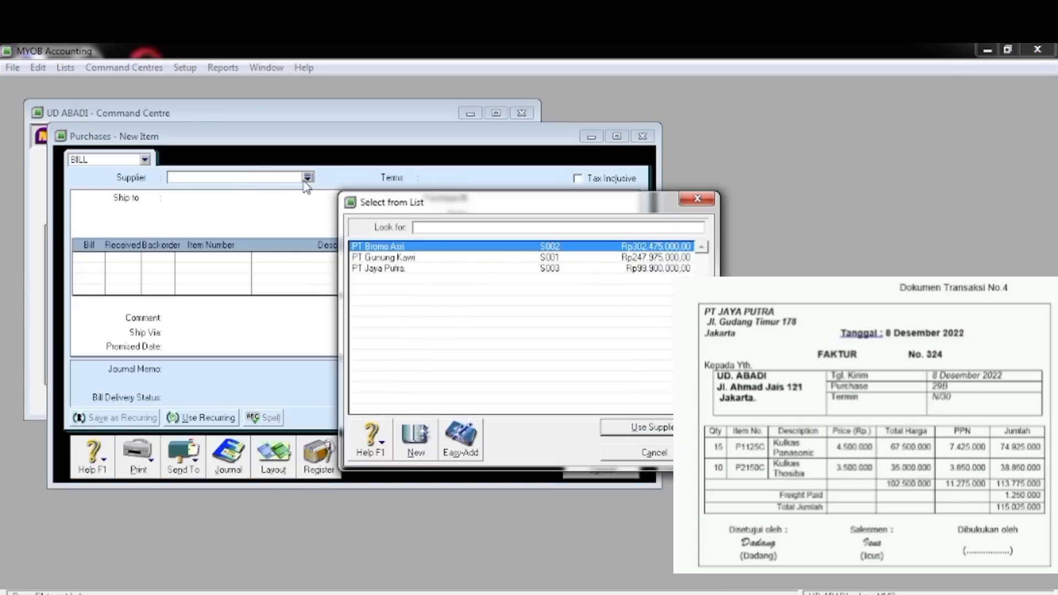
{"action": "left_click", "coordinate": [424, 270]}
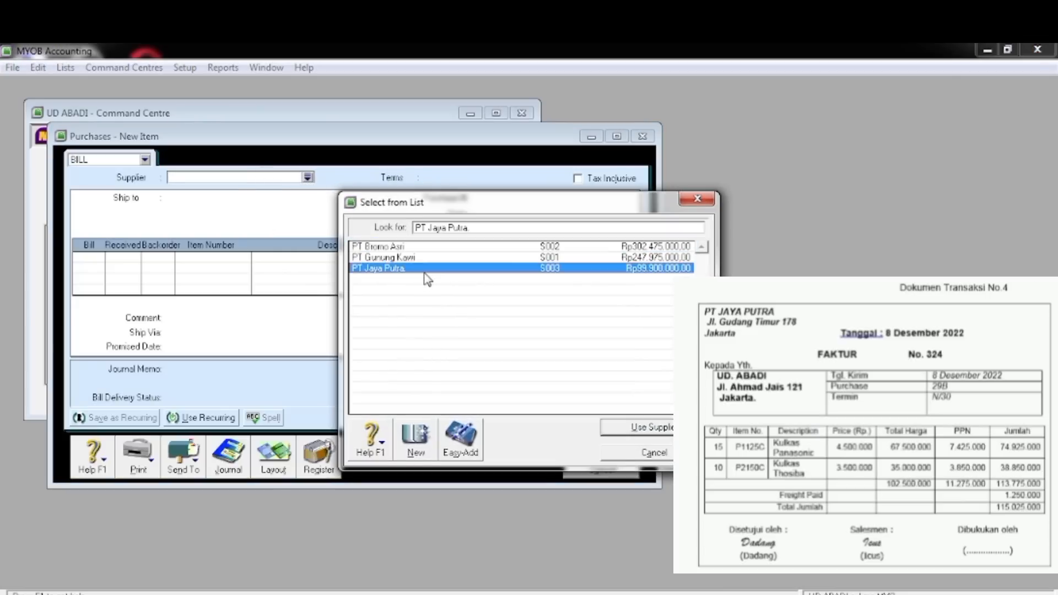
{"action": "left_click", "coordinate": [633, 428]}
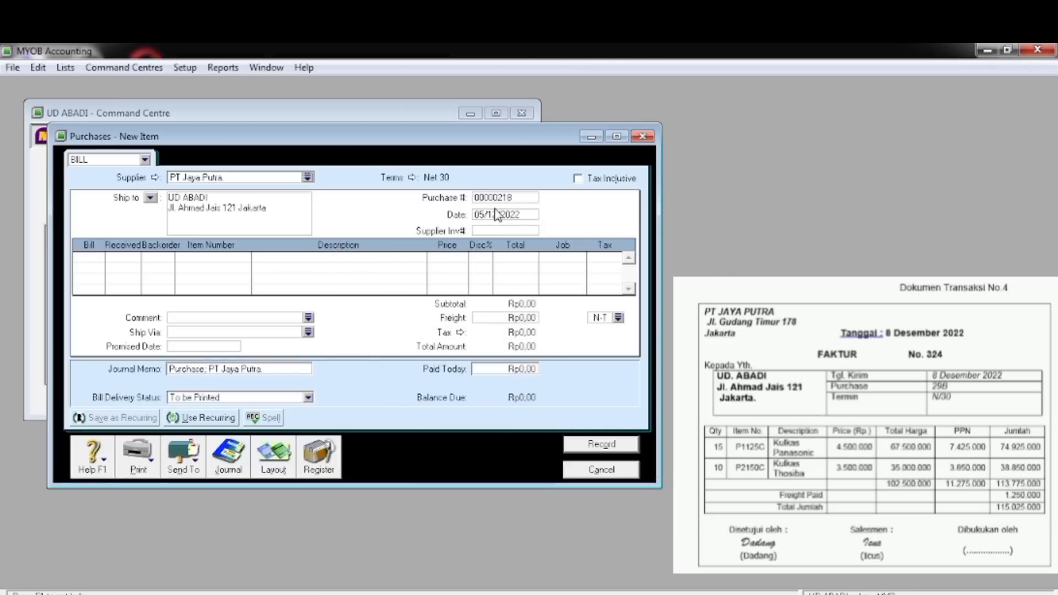
Set the PT Jaya Putra bill's purchase number to 324 and its date to 08/12/2022
{"action": "left_click", "coordinate": [493, 198]}
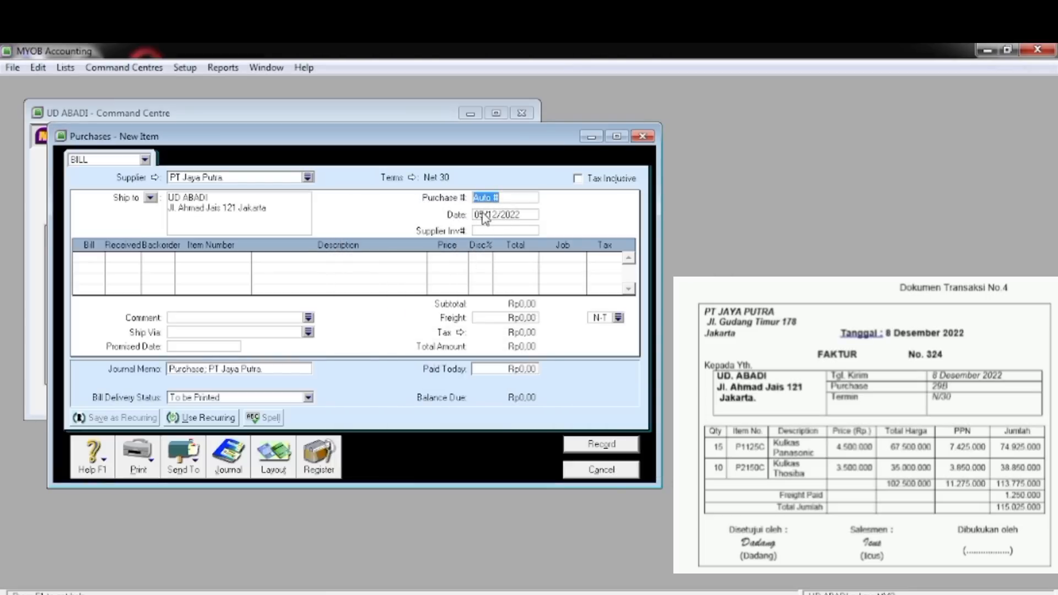
{"action": "type", "text": "324"}
{"action": "key", "text": "Tab"}
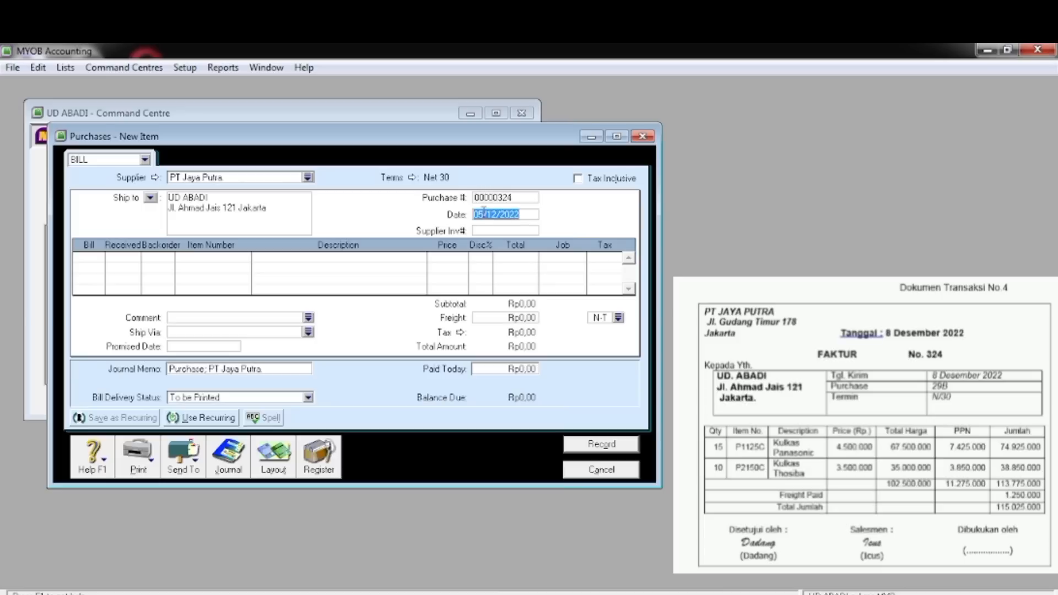
{"action": "left_click", "coordinate": [483, 214]}
{"action": "key", "text": "BackSpace"}
{"action": "type", "text": "8"}
{"action": "key", "text": "Tab"}
{"action": "key", "text": "Tab"}
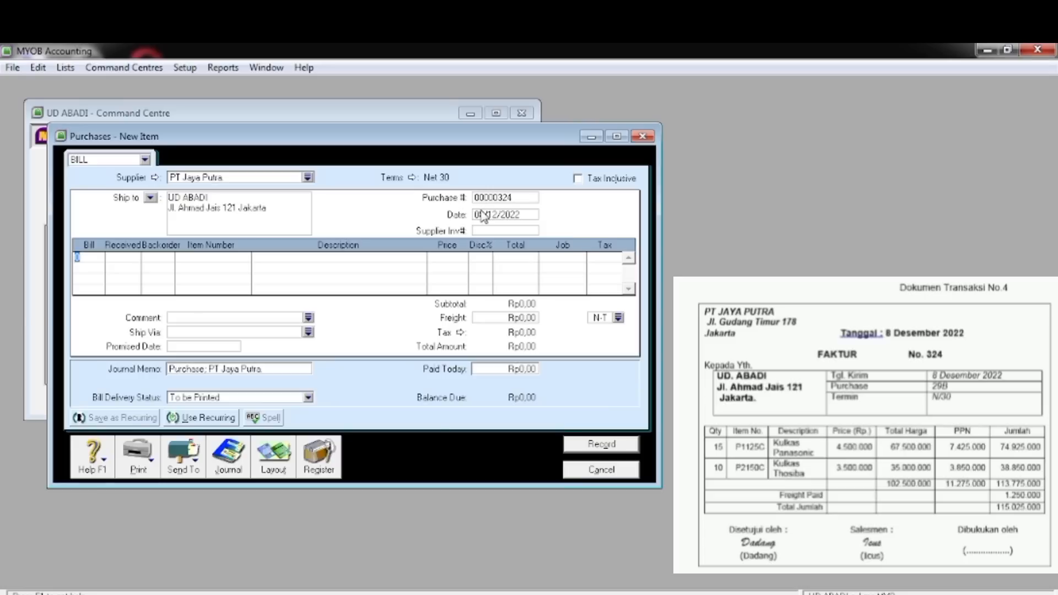
Add a bill line for 15 units of item P1125C Kulkas Panasonic, keeping its default price and PPN tax code
{"action": "type", "text": "15"}
{"action": "key", "text": "Tab"}
{"action": "key", "text": "Tab"}
{"action": "key", "text": "Tab"}
{"action": "key", "text": "Tab"}
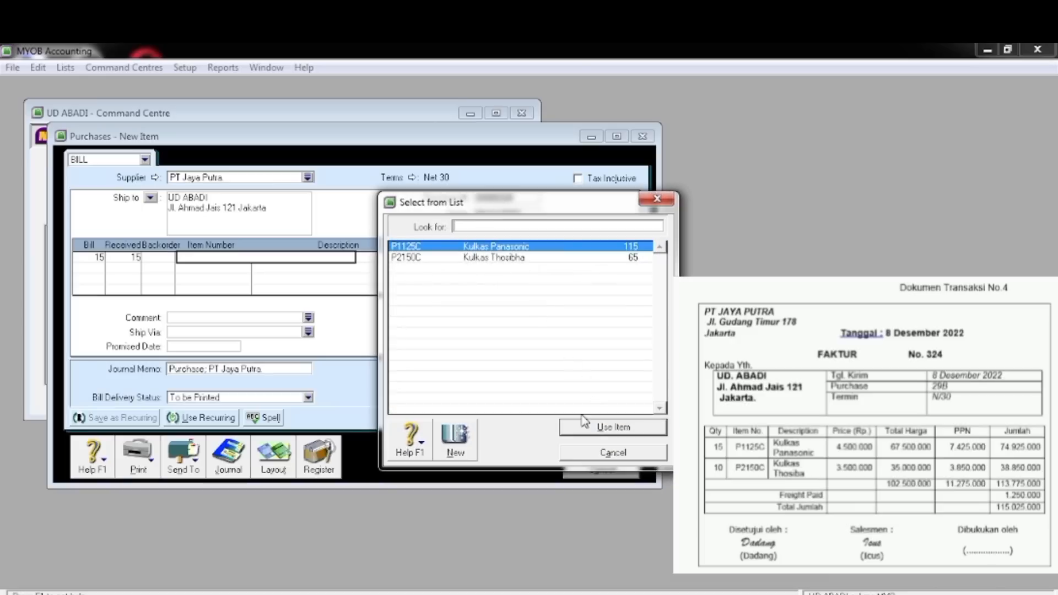
{"action": "left_click", "coordinate": [573, 431]}
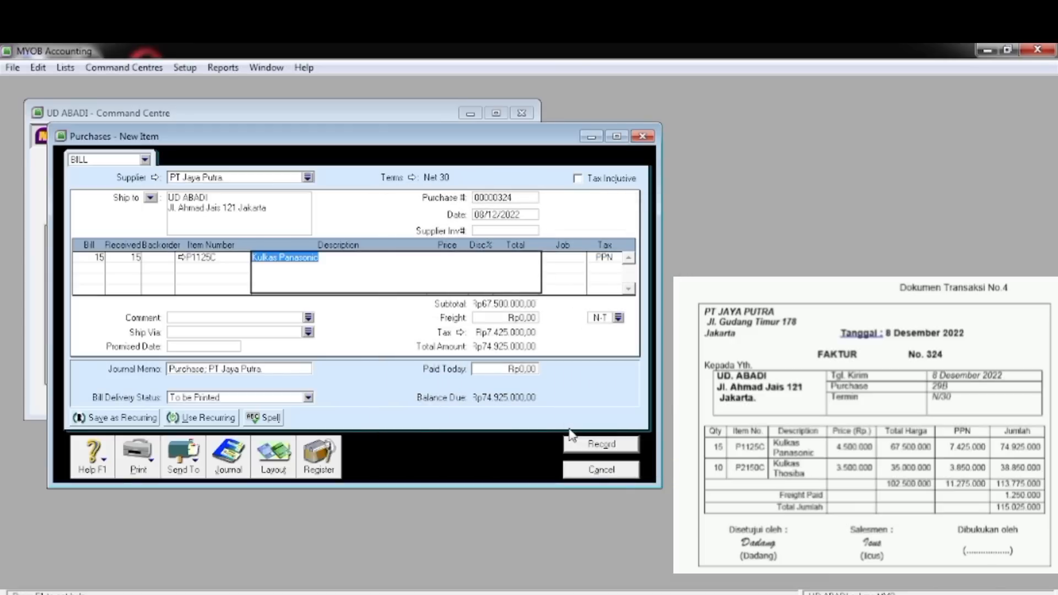
{"action": "key", "text": "Tab"}
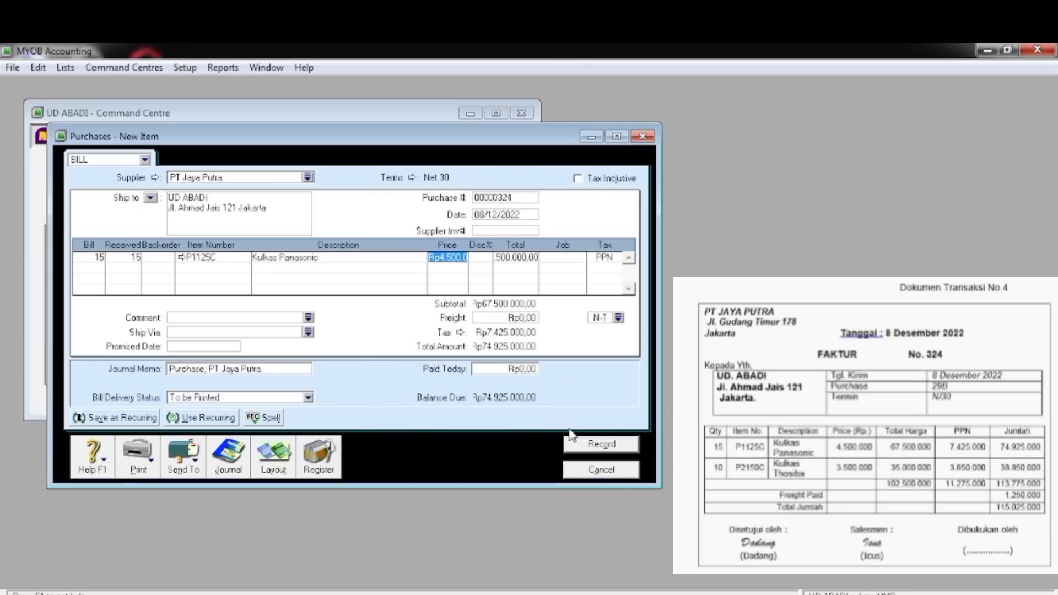
{"action": "key", "text": "Tab"}
{"action": "key", "text": "Tab"}
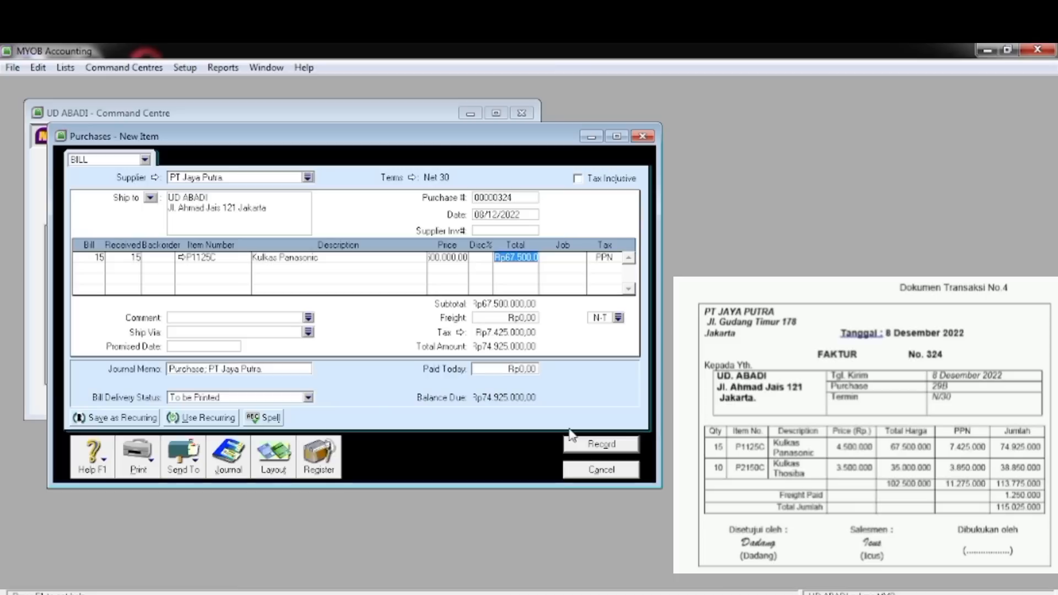
{"action": "key", "text": "Tab"}
{"action": "key", "text": "Tab"}
{"action": "key", "text": "Tab"}
Add a second bill line for 10 units of item P2150C Kulkas Thosibha, keeping its default price and PPN tax code
{"action": "type", "text": "10"}
{"action": "key", "text": "Tab"}
{"action": "key", "text": "Tab"}
{"action": "key", "text": "Tab"}
{"action": "key", "text": "Tab"}
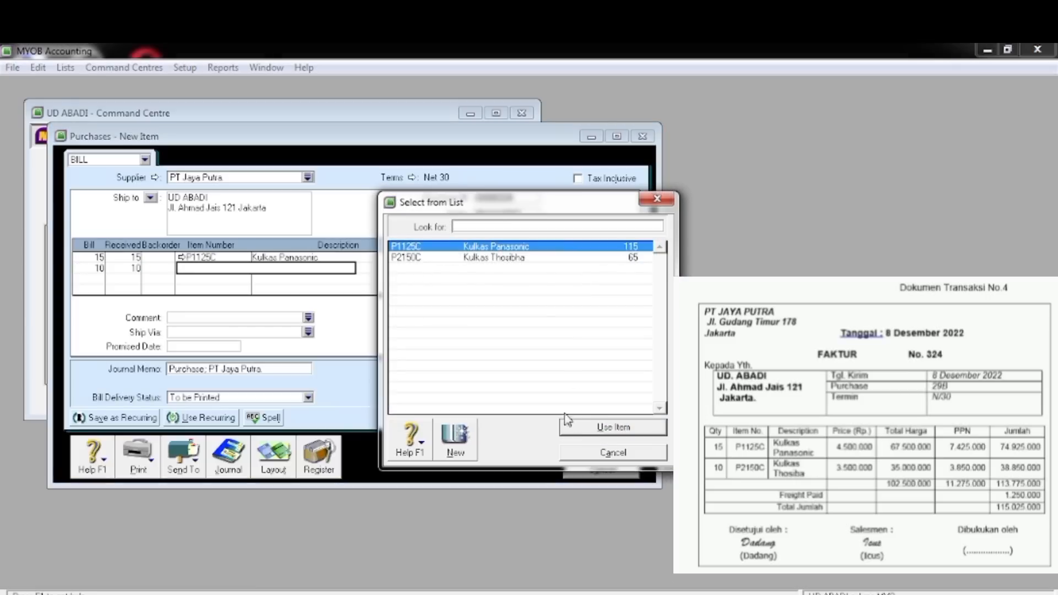
{"action": "left_click", "coordinate": [532, 258]}
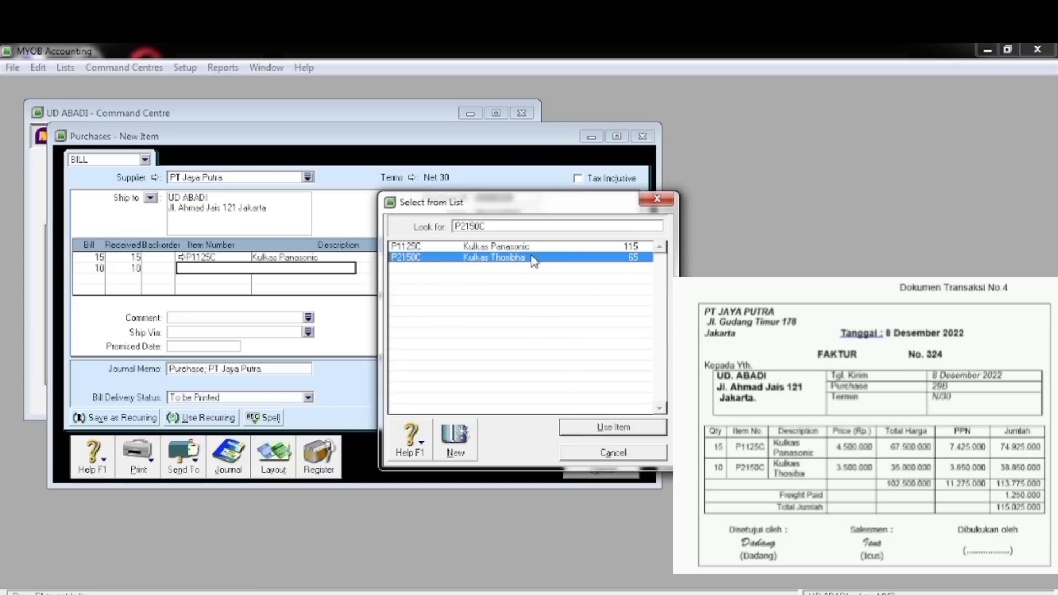
{"action": "left_click", "coordinate": [569, 428]}
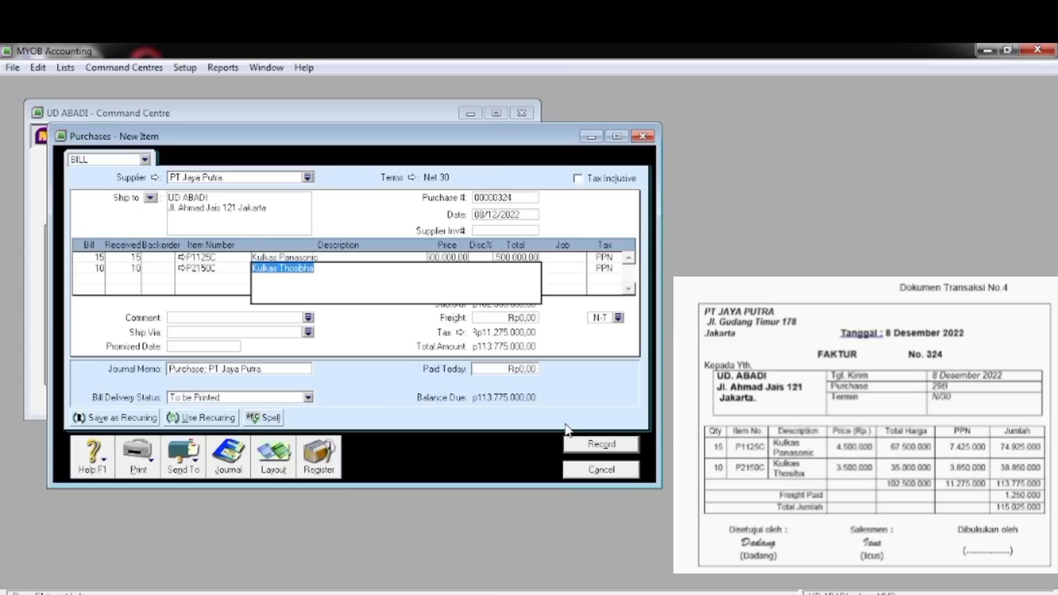
{"action": "key", "text": "Tab"}
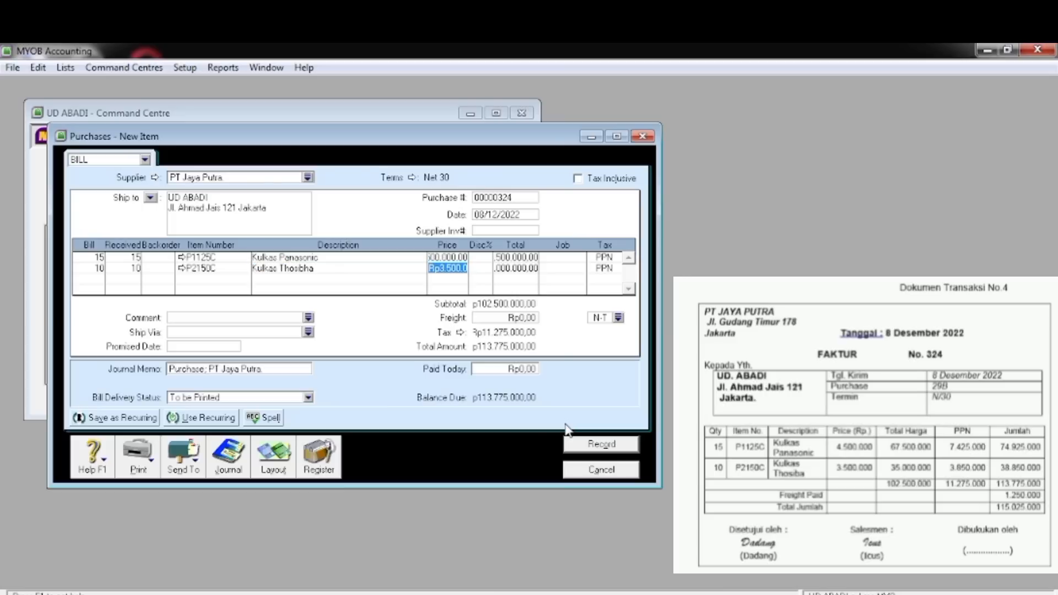
{"action": "key", "text": "Tab"}
{"action": "key", "text": "Tab"}
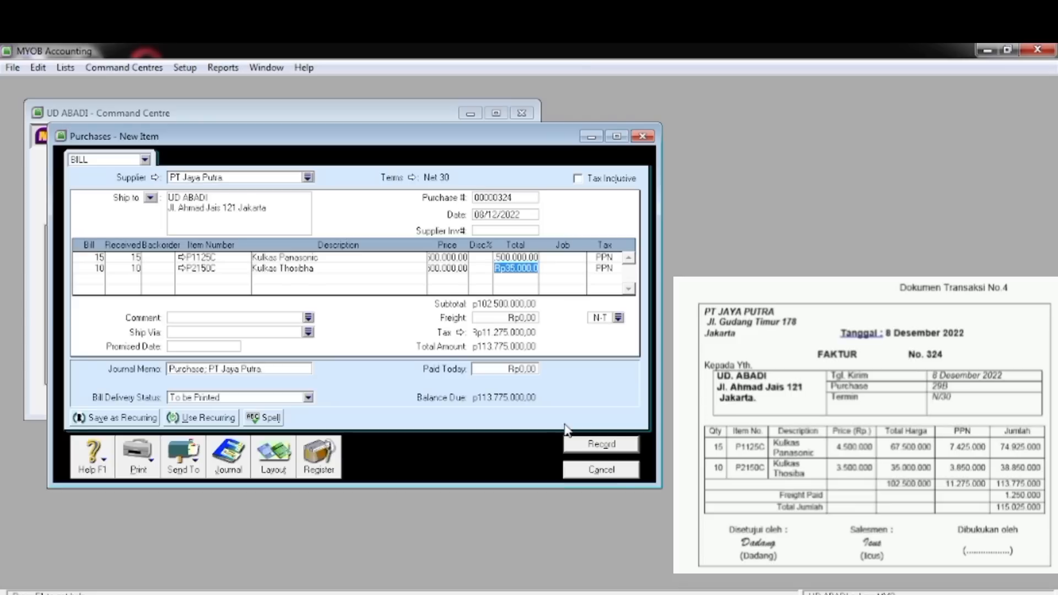
{"action": "key", "text": "Tab"}
{"action": "key", "text": "Tab"}
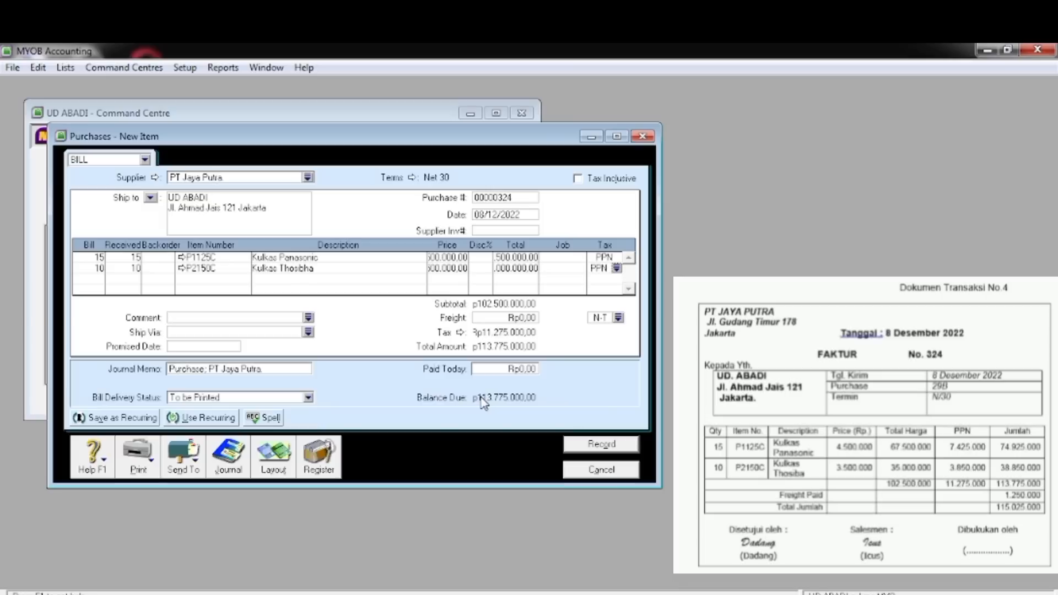
Enter a freight charge of Rp1.250.000 with tax code N-T, record the purchase and close the purchase window
{"action": "left_click", "coordinate": [488, 322]}
{"action": "type", "text": "1250000"}
{"action": "key", "text": "Tab"}
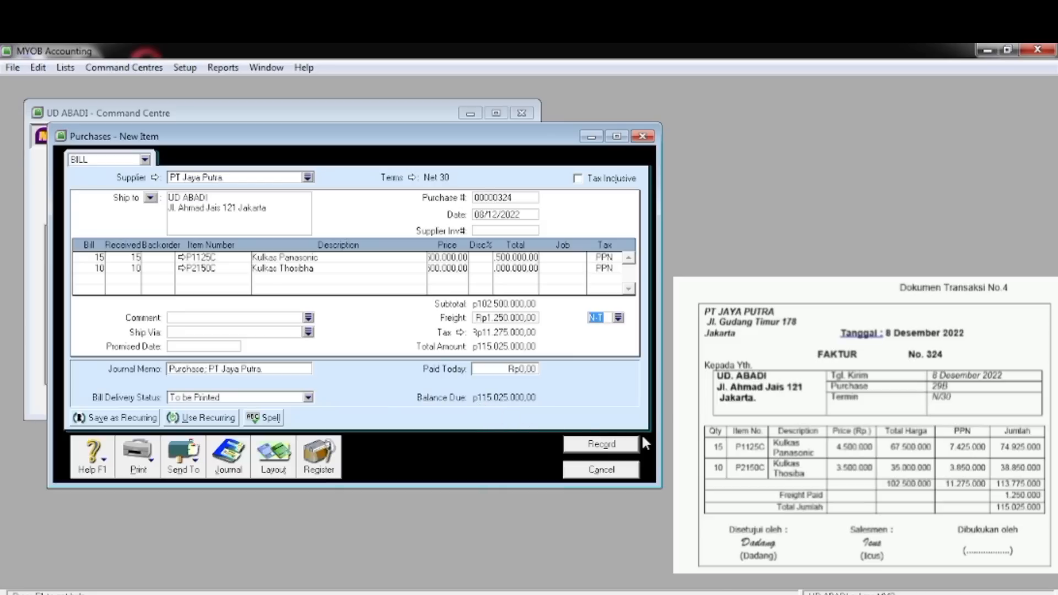
{"action": "left_click", "coordinate": [601, 448]}
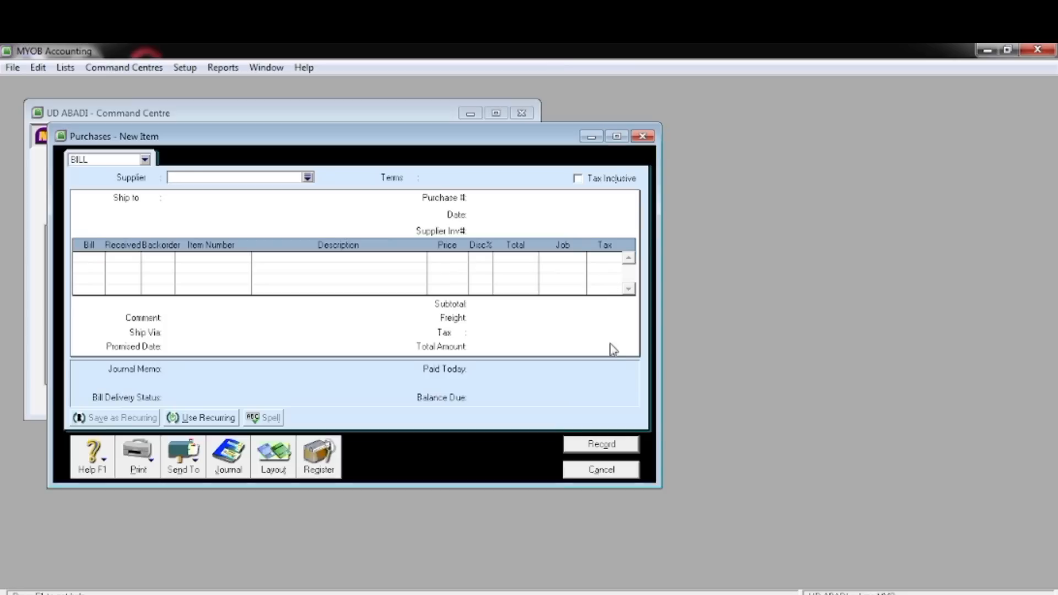
{"action": "left_click", "coordinate": [594, 475]}
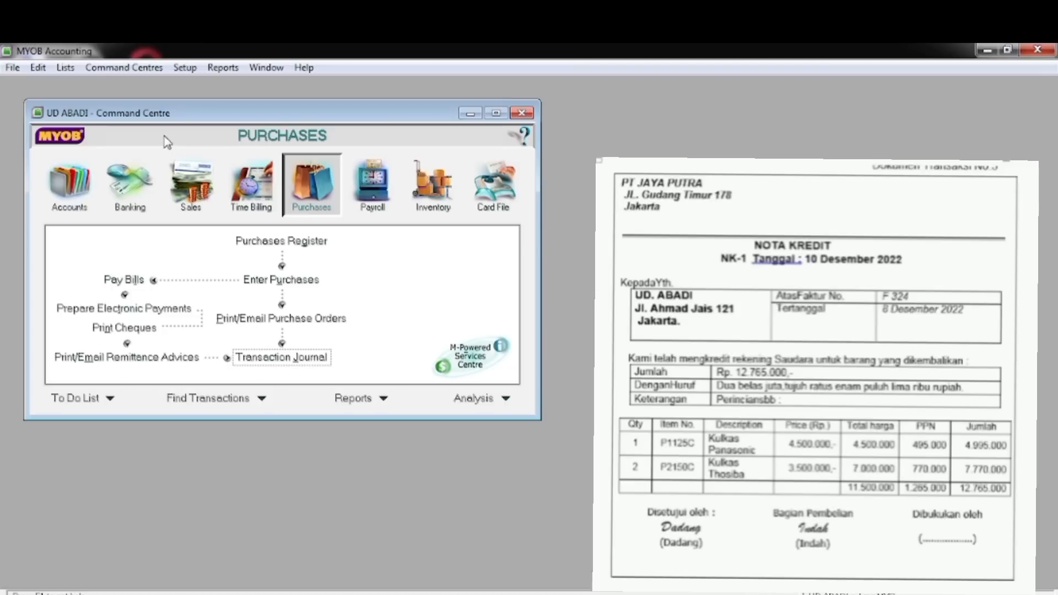
Start another purchase bill for PT Jaya Putra to enter the goods returned under its credit note
{"action": "left_click", "coordinate": [286, 286]}
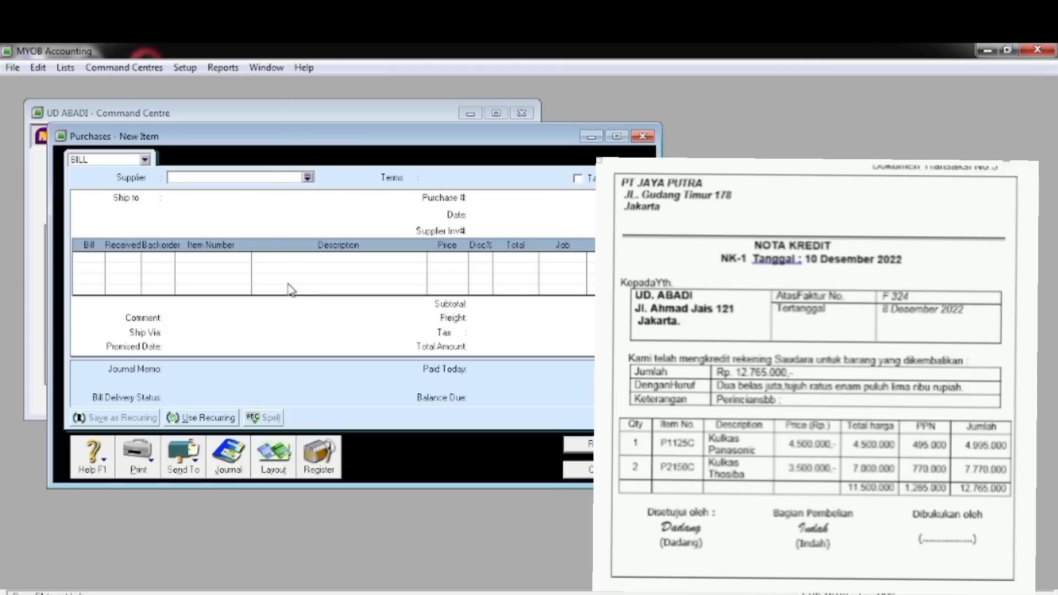
{"action": "left_click", "coordinate": [308, 177]}
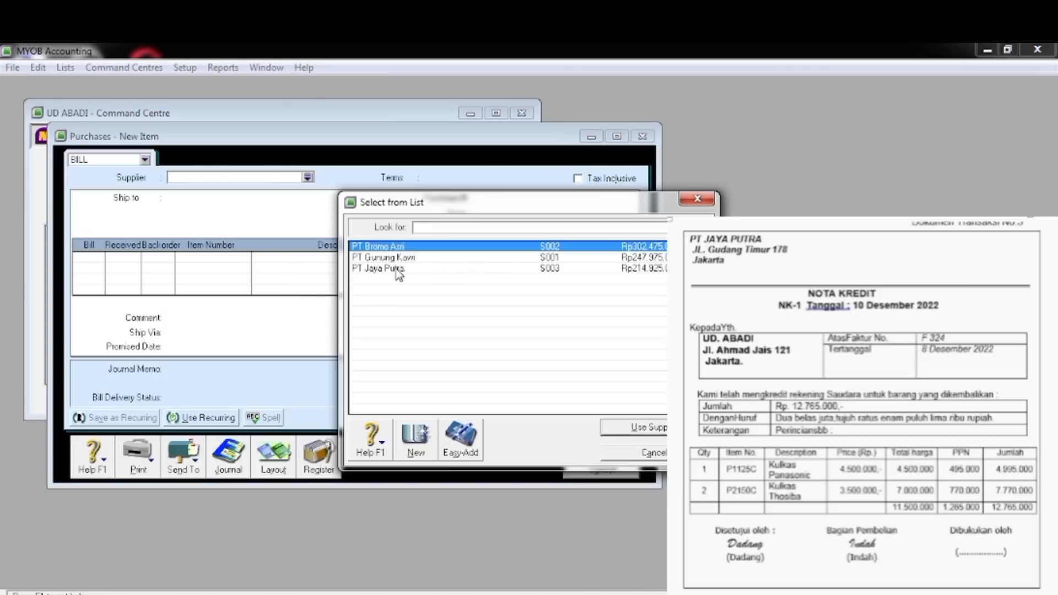
{"action": "left_click", "coordinate": [397, 269]}
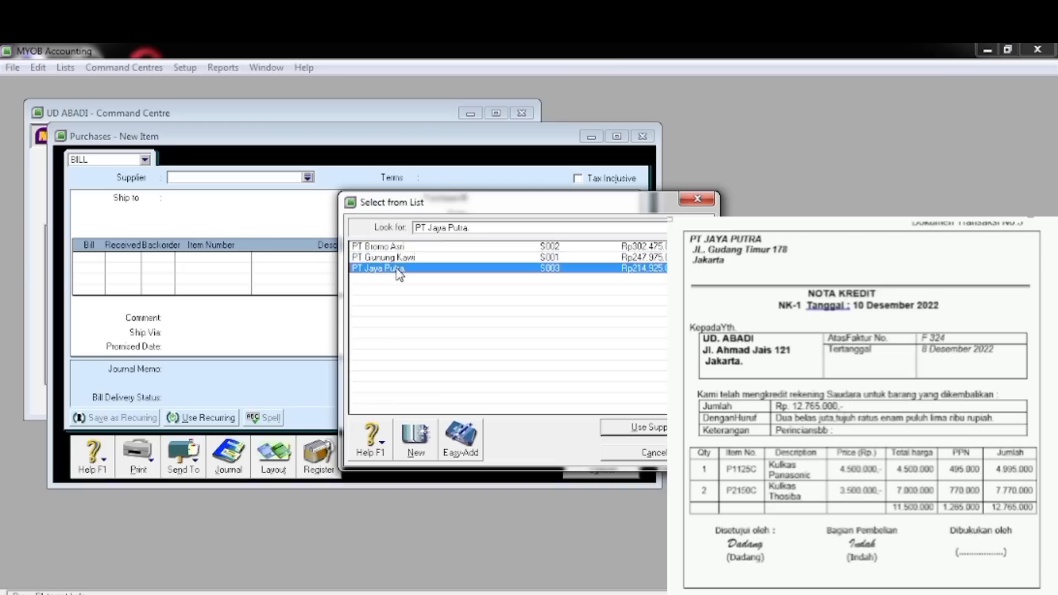
{"action": "left_click", "coordinate": [634, 428]}
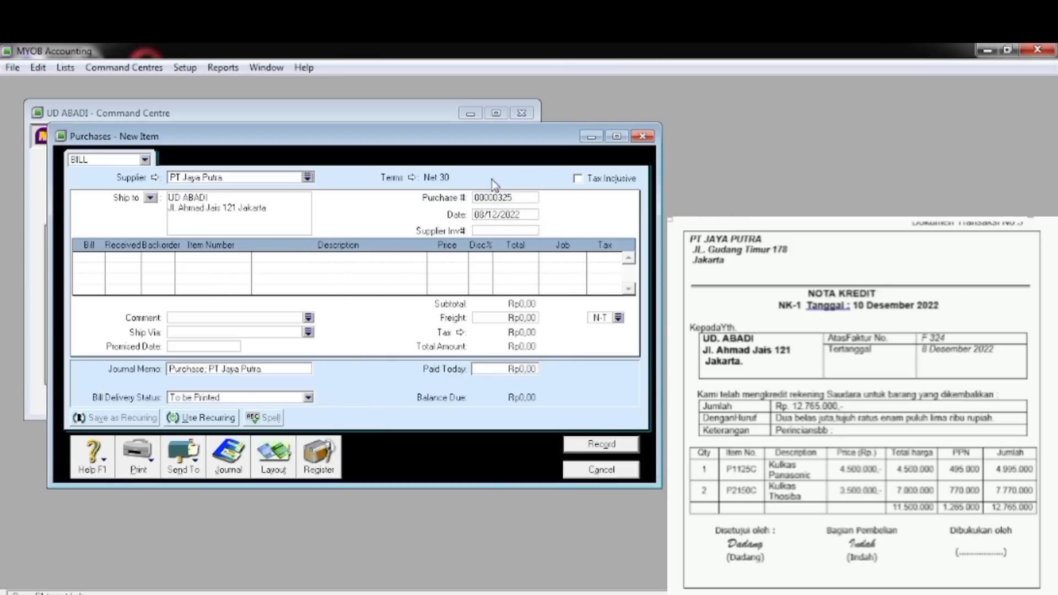
Set the return's purchase number to NK-1 and its date to 10/12/2022
{"action": "left_click", "coordinate": [492, 201]}
{"action": "type", "text": "NK-1"}
{"action": "key", "text": "Tab"}
{"action": "left_click", "coordinate": [491, 211]}
{"action": "key", "text": "BackSpace"}
{"action": "key", "text": "Delete"}
{"action": "type", "text": "10"}
{"action": "key", "text": "Tab"}
{"action": "key", "text": "Tab"}
Add a return line with quantity -1 for item P1125C Kulkas Panasonic, keeping its default price and PPN tax code
{"action": "type", "text": "-1"}
{"action": "key", "text": "Tab"}
{"action": "key", "text": "Tab"}
{"action": "key", "text": "Tab"}
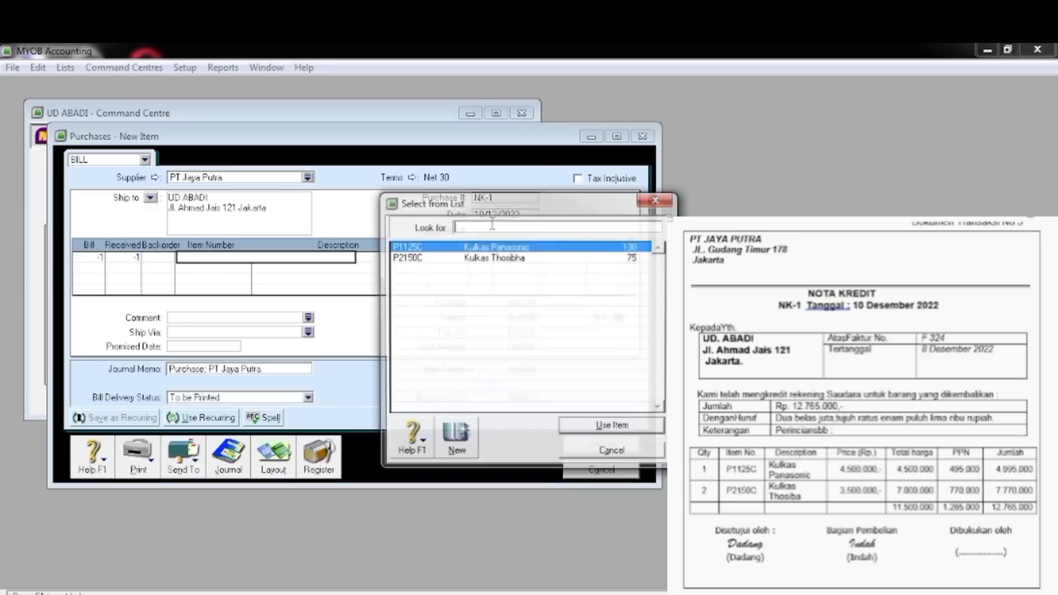
{"action": "left_click", "coordinate": [593, 429]}
{"action": "key", "text": "Tab"}
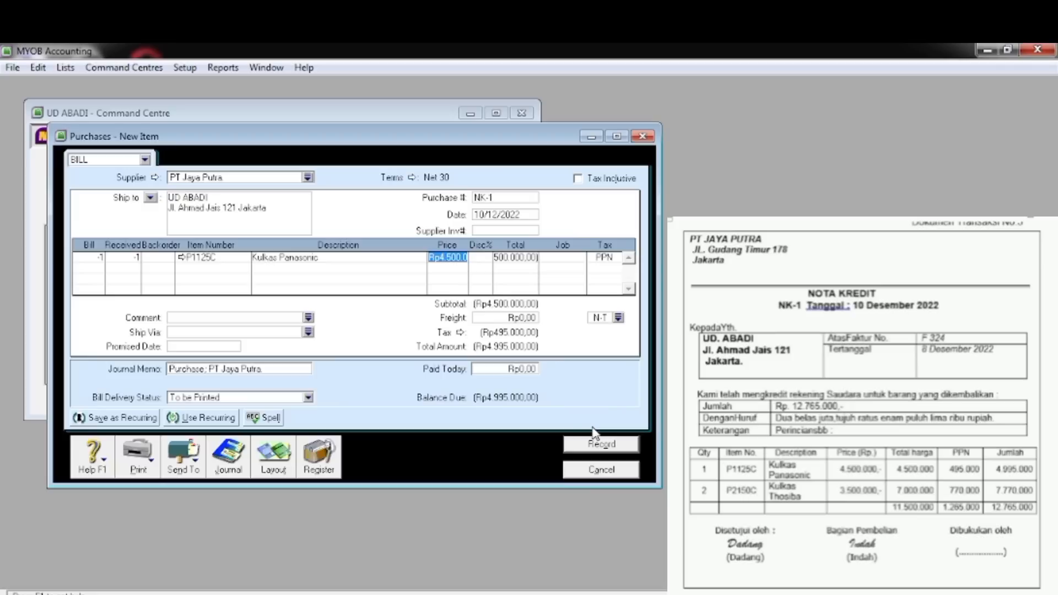
{"action": "key", "text": "Tab"}
{"action": "key", "text": "Tab"}
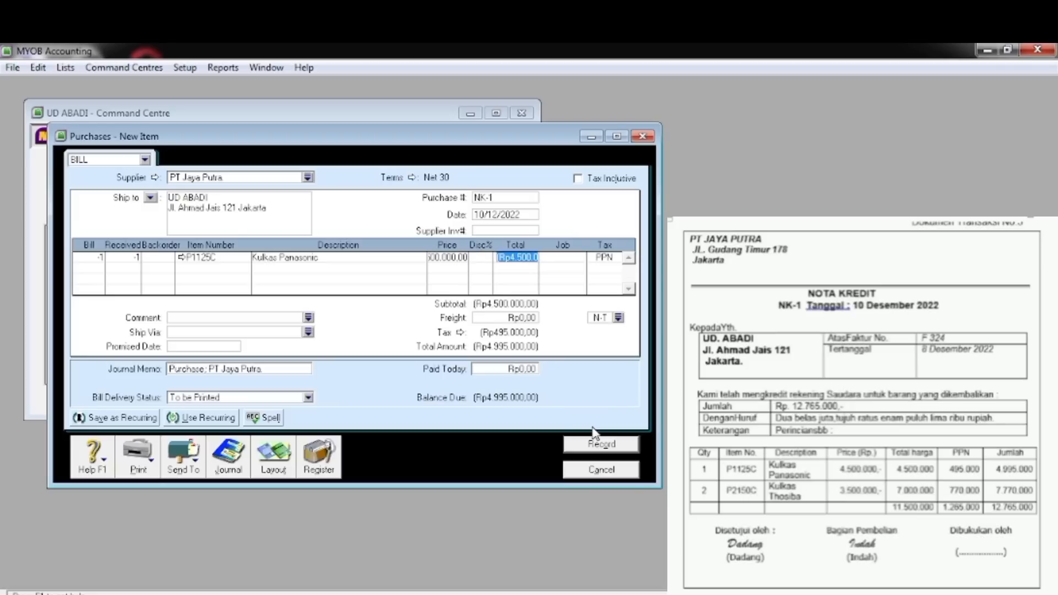
{"action": "key", "text": "Tab"}
{"action": "key", "text": "Tab"}
{"action": "key", "text": "Tab"}
Add a second return line with quantity -2 for item P2150C Kulkas Thosibha, keeping its default price
{"action": "type", "text": "-2"}
{"action": "key", "text": "Tab"}
{"action": "key", "text": "Tab"}
{"action": "key", "text": "Tab"}
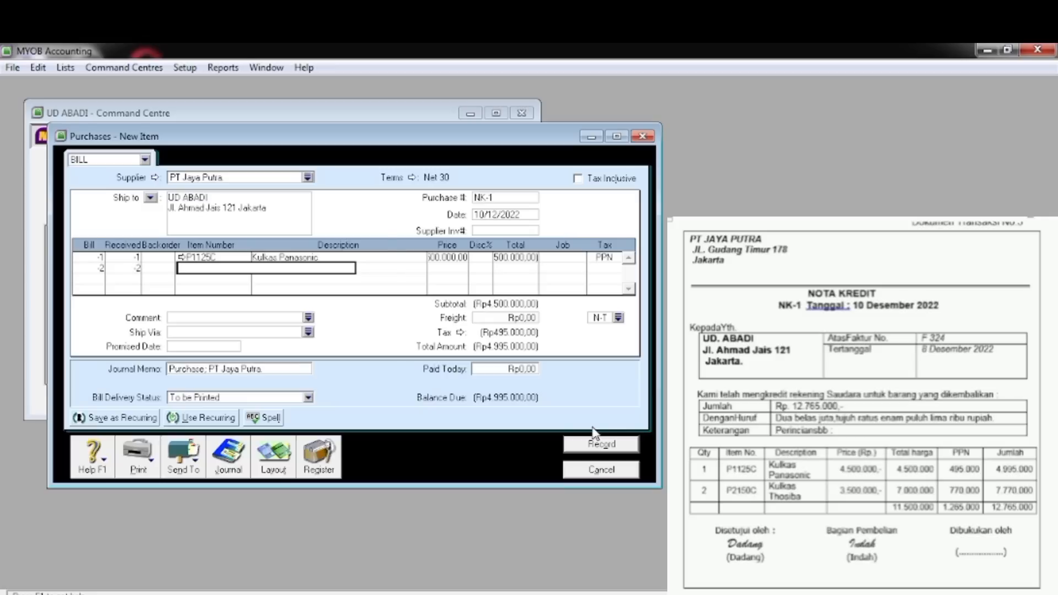
{"action": "key", "text": "Return"}
{"action": "type", "text": "P2150C"}
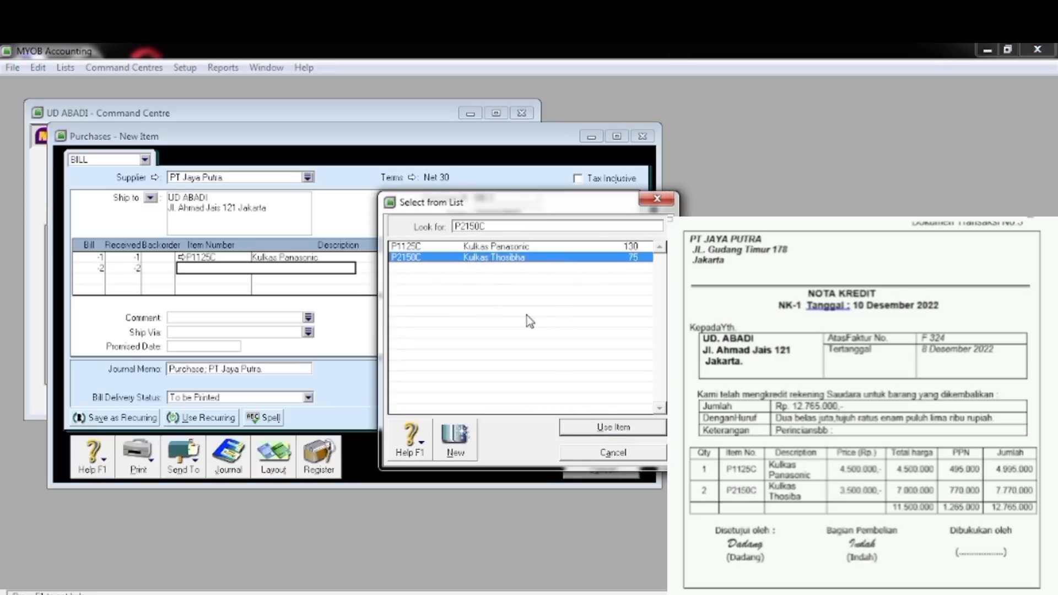
{"action": "left_click", "coordinate": [601, 427]}
{"action": "key", "text": "Tab"}
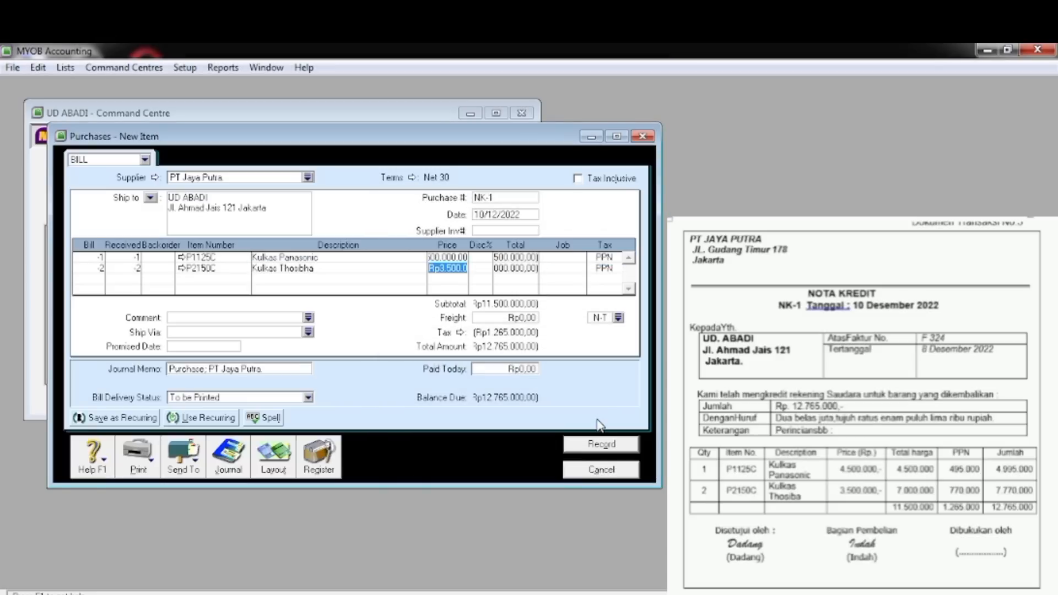
{"action": "key", "text": "Tab"}
{"action": "key", "text": "Tab"}
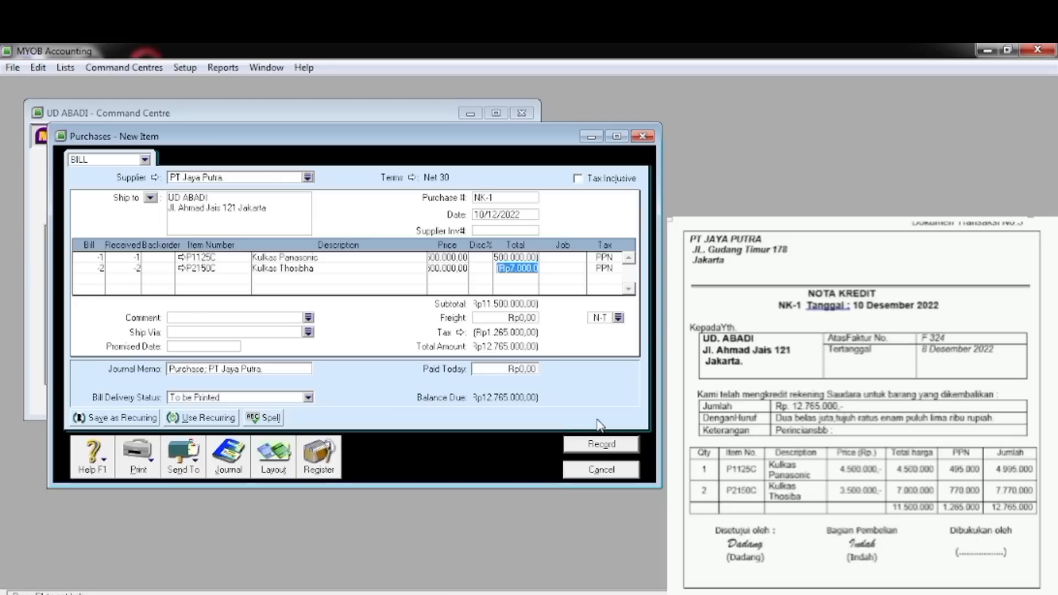
{"action": "key", "text": "Tab"}
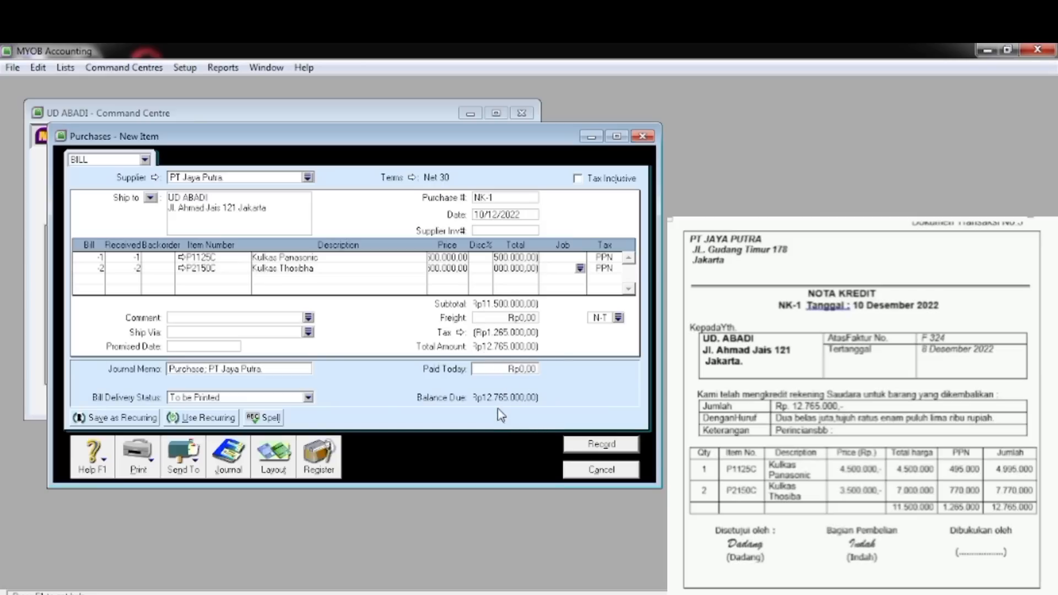
Review the return's journal entries in the transaction recap and record purchase return NK-1
{"action": "key", "text": "ctrl+r"}
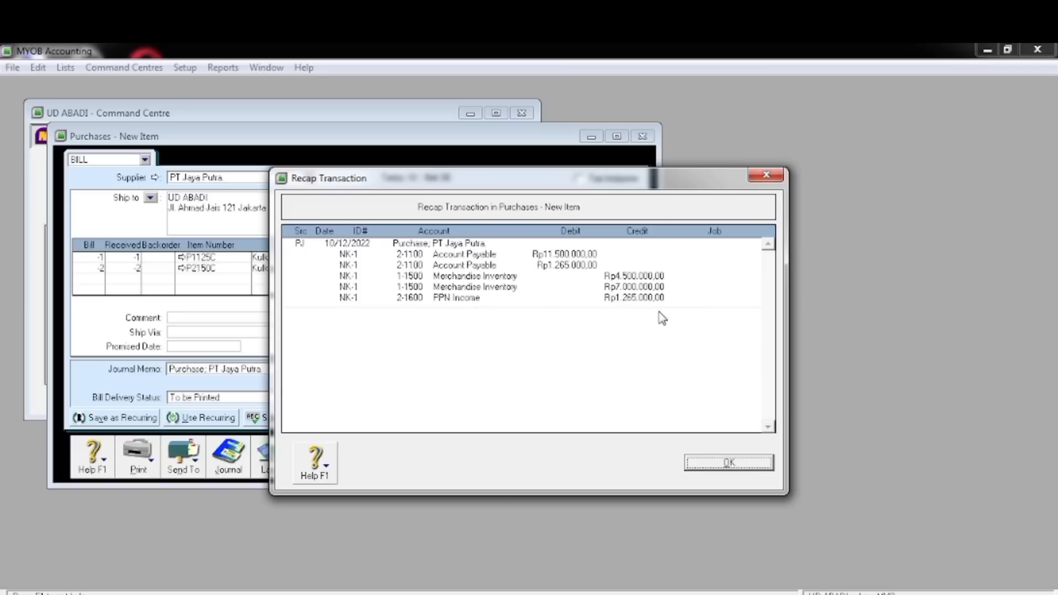
{"action": "left_click", "coordinate": [728, 463]}
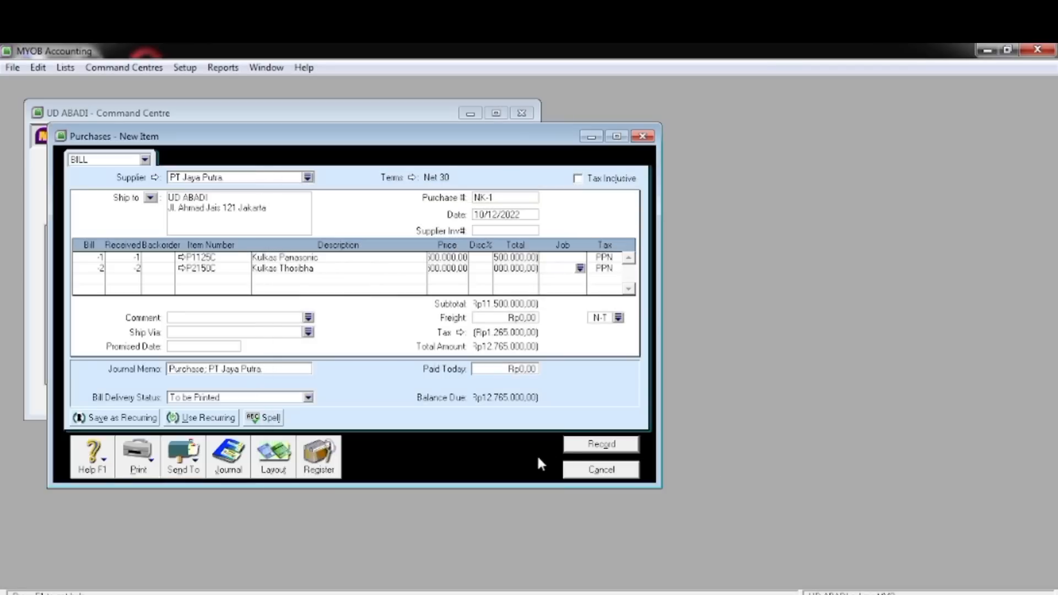
{"action": "left_click", "coordinate": [576, 447]}
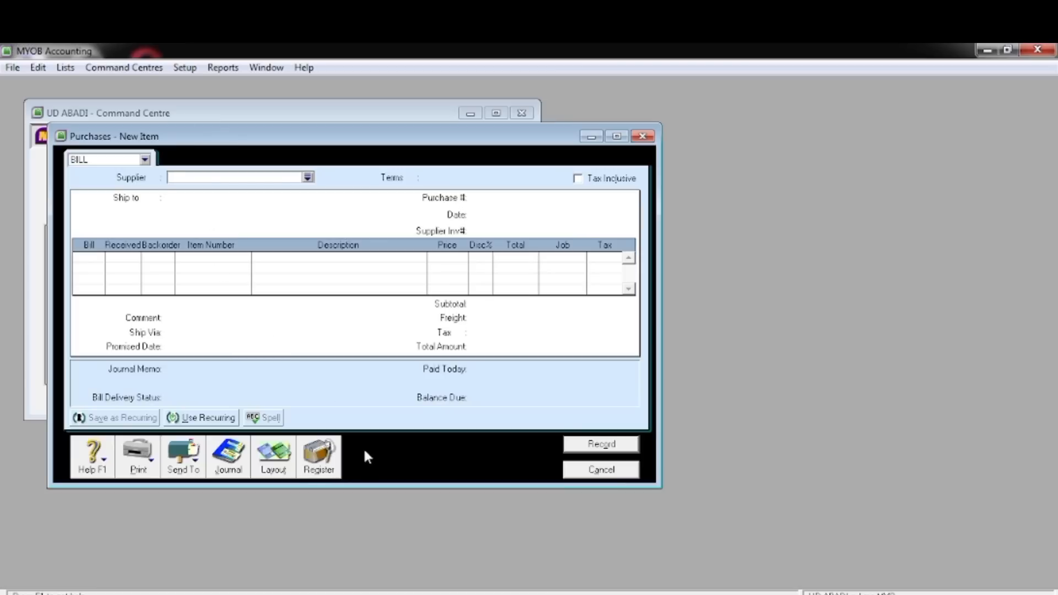
Open PT Jaya Putra's return NK-1 from the returns and debits in the purchases register for applying to a purchase
{"action": "left_click", "coordinate": [319, 465]}
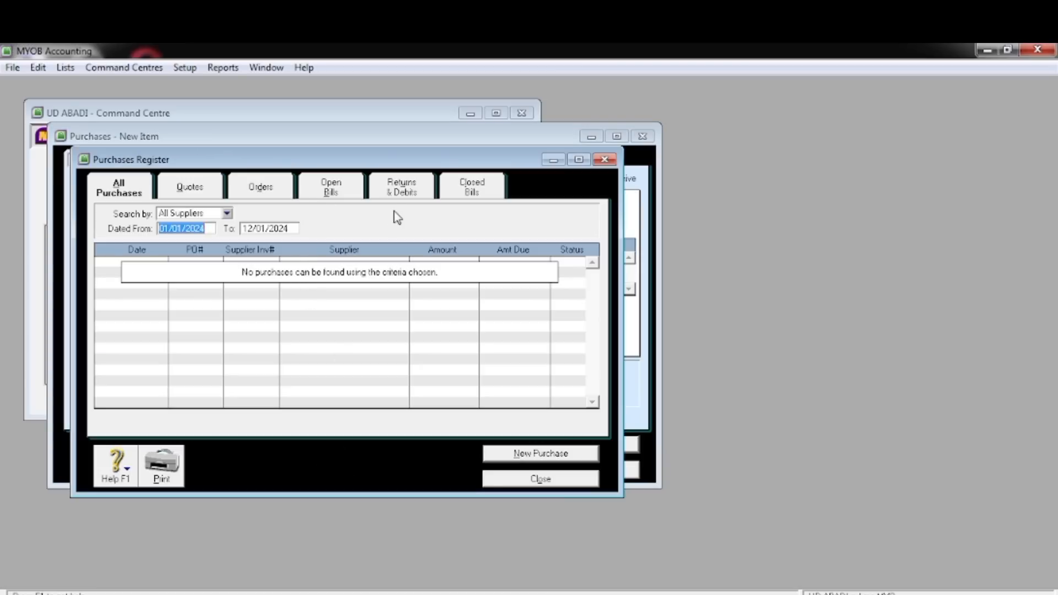
{"action": "left_click", "coordinate": [391, 194]}
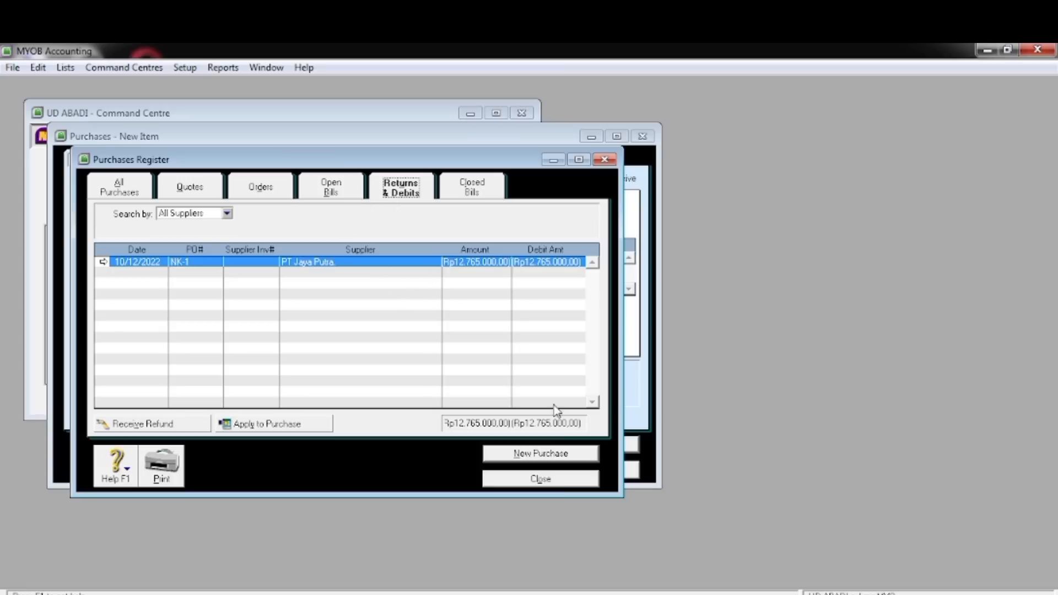
{"action": "left_click", "coordinate": [273, 424]}
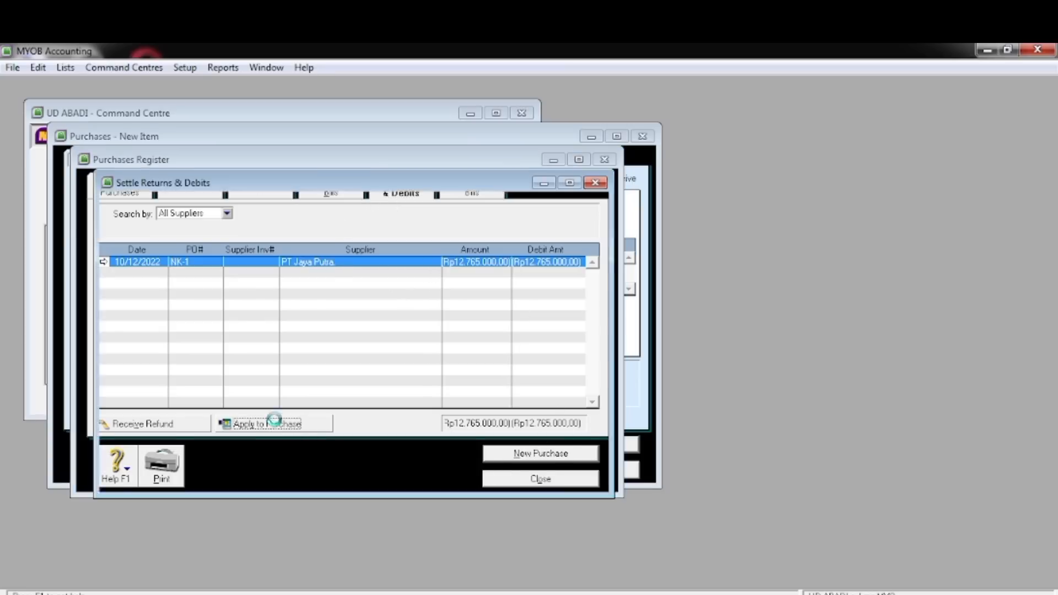
Set the debit settlement's ID number to NK-1 and its date to 10/12/2022
{"action": "left_click", "coordinate": [498, 215]}
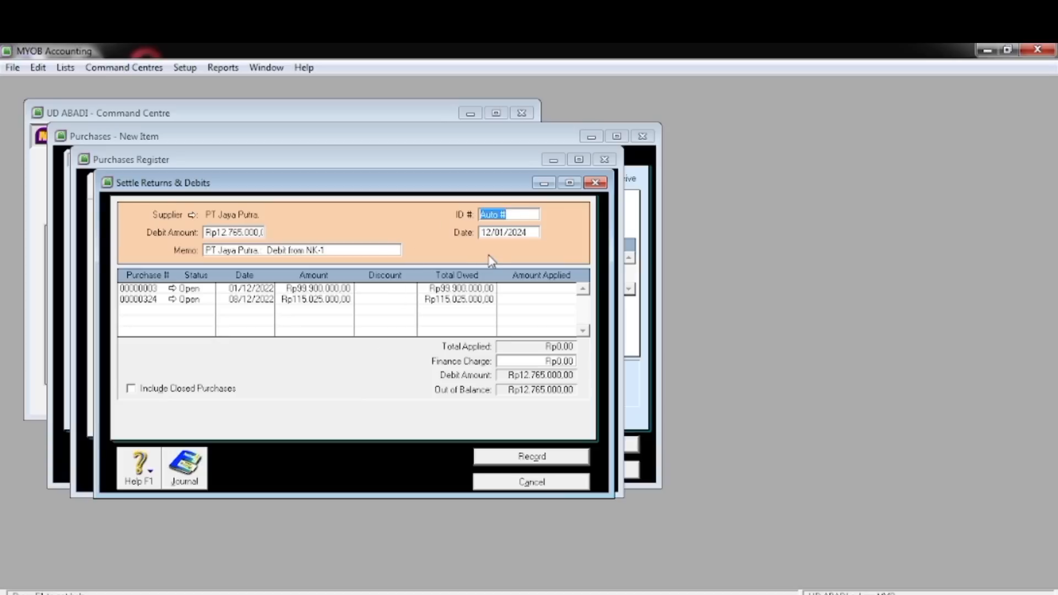
{"action": "type", "text": "NK-1"}
{"action": "key", "text": "Tab"}
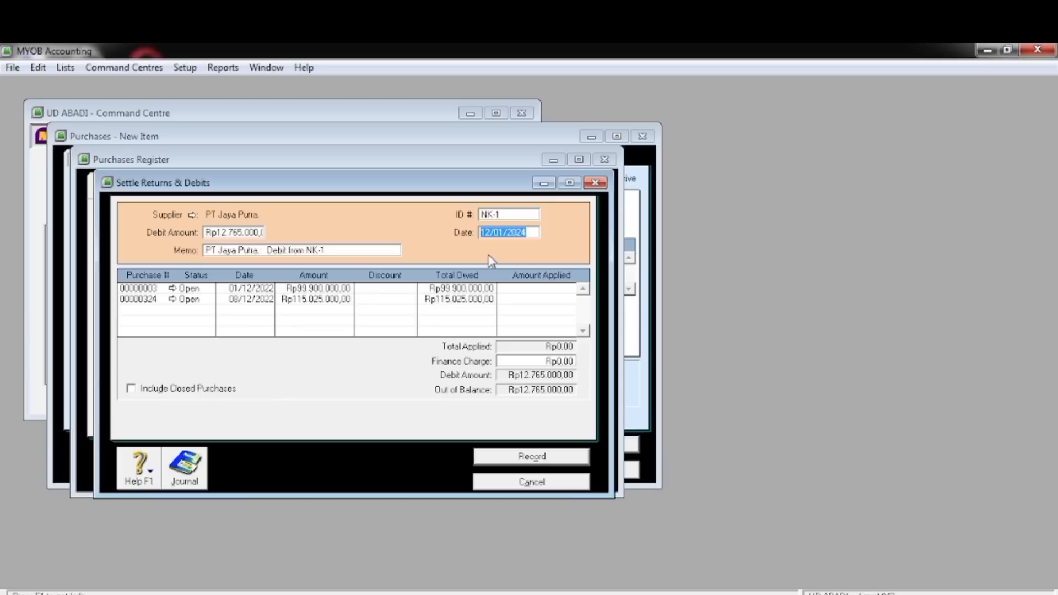
{"action": "type", "text": "10/12/2022"}
Apply the full Rp12.765.000 debit to the purchase dated 08/12/2022, record the settlement, and close the purchase windows
{"action": "left_click", "coordinate": [518, 299]}
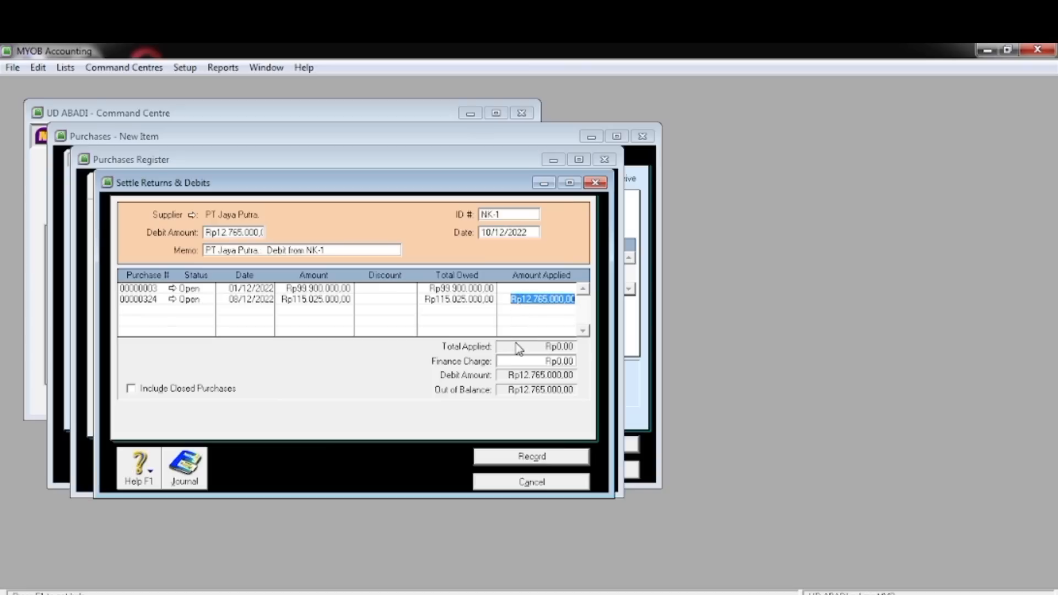
{"action": "key", "text": "Tab"}
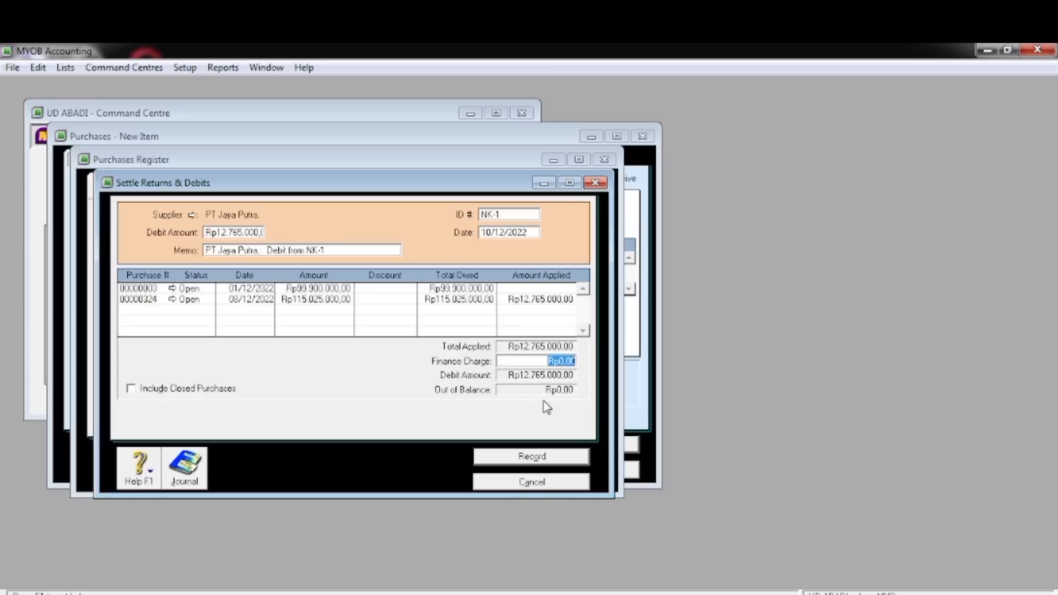
{"action": "left_click", "coordinate": [532, 462]}
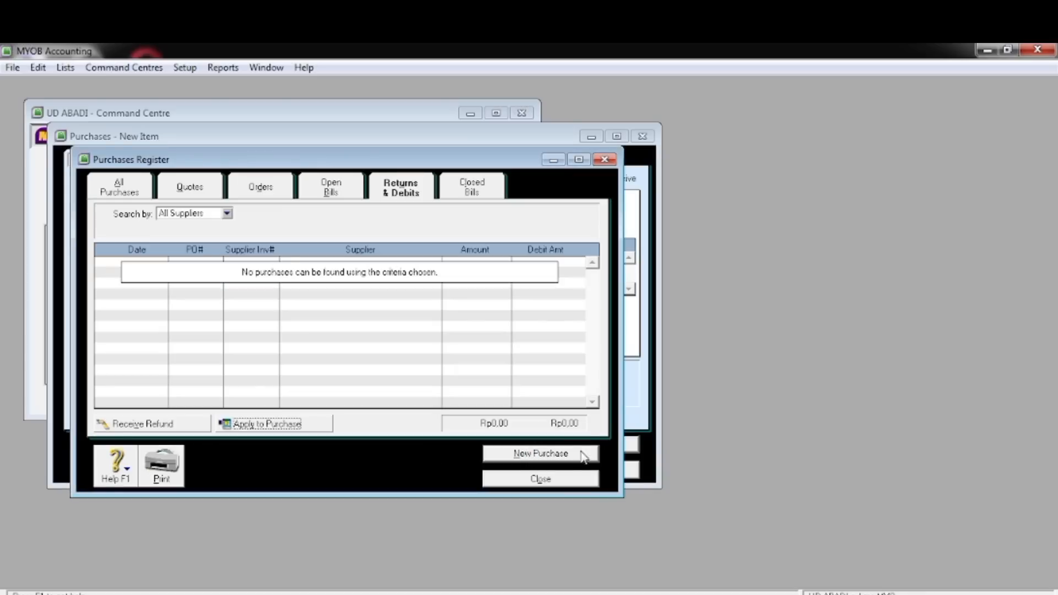
{"action": "left_click", "coordinate": [512, 480]}
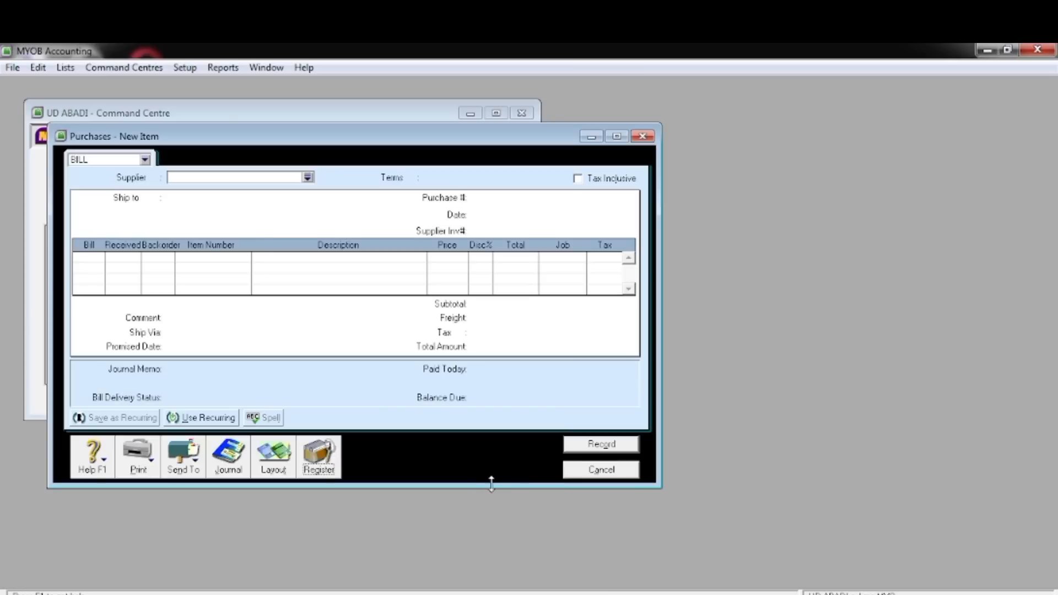
{"action": "left_click", "coordinate": [603, 473]}
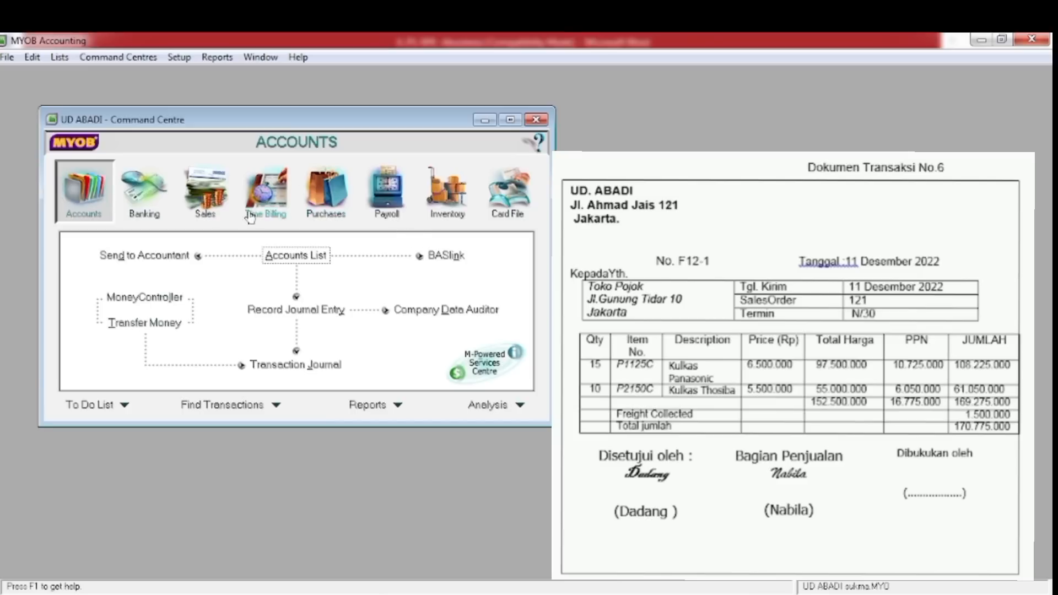
Start a new sales invoice for customer Toko Pojok with tax-inclusive pricing turned off
{"action": "left_click", "coordinate": [216, 210]}
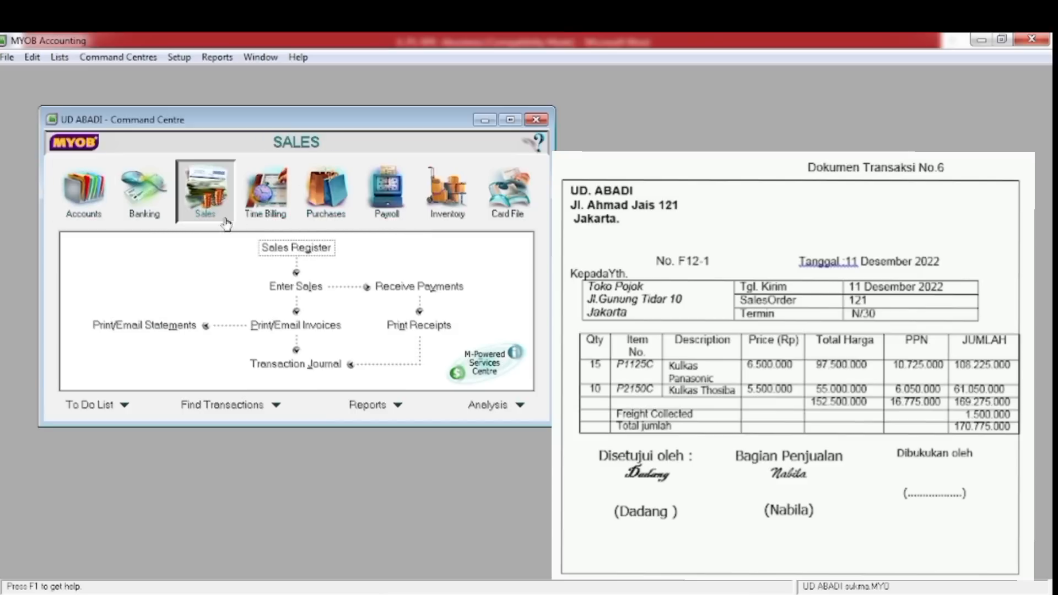
{"action": "left_click", "coordinate": [277, 285]}
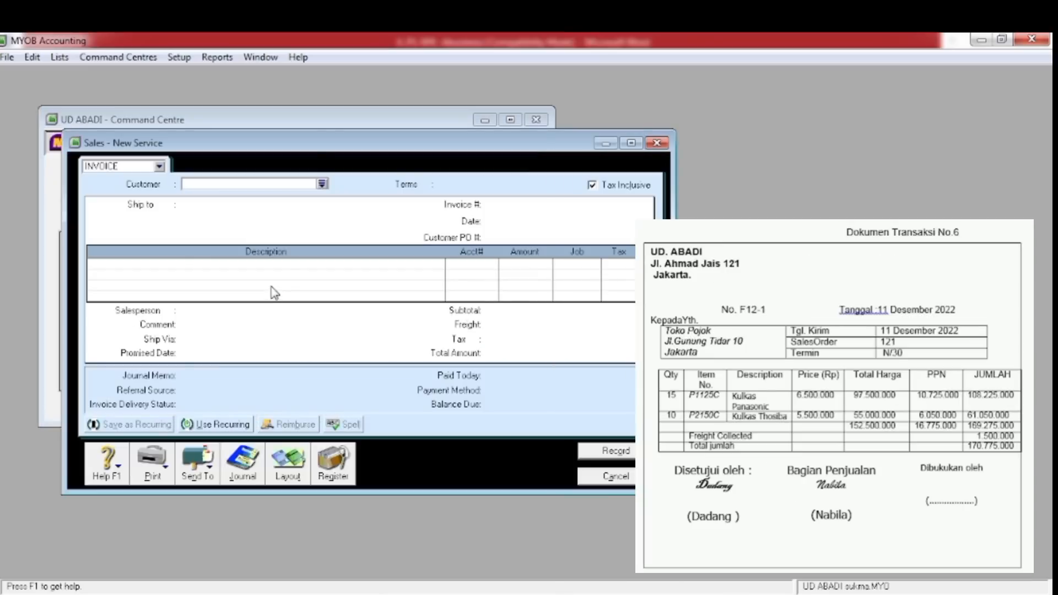
{"action": "left_click_drag", "start_coordinate": [316, 147], "coordinate": [267, 132]}
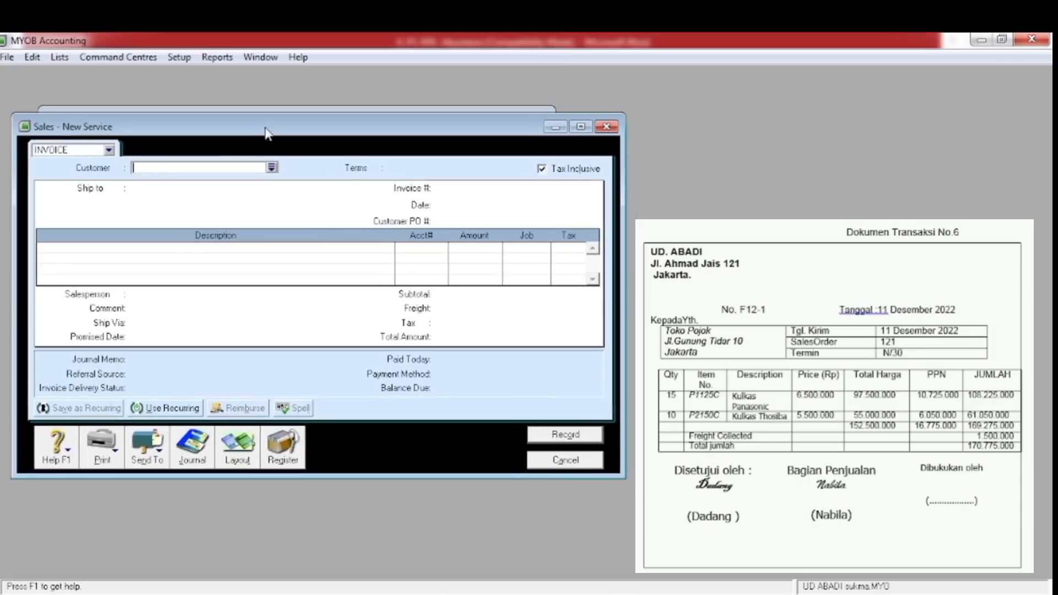
{"action": "left_click", "coordinate": [542, 169]}
{"action": "left_click", "coordinate": [273, 168]}
{"action": "left_click", "coordinate": [442, 249]}
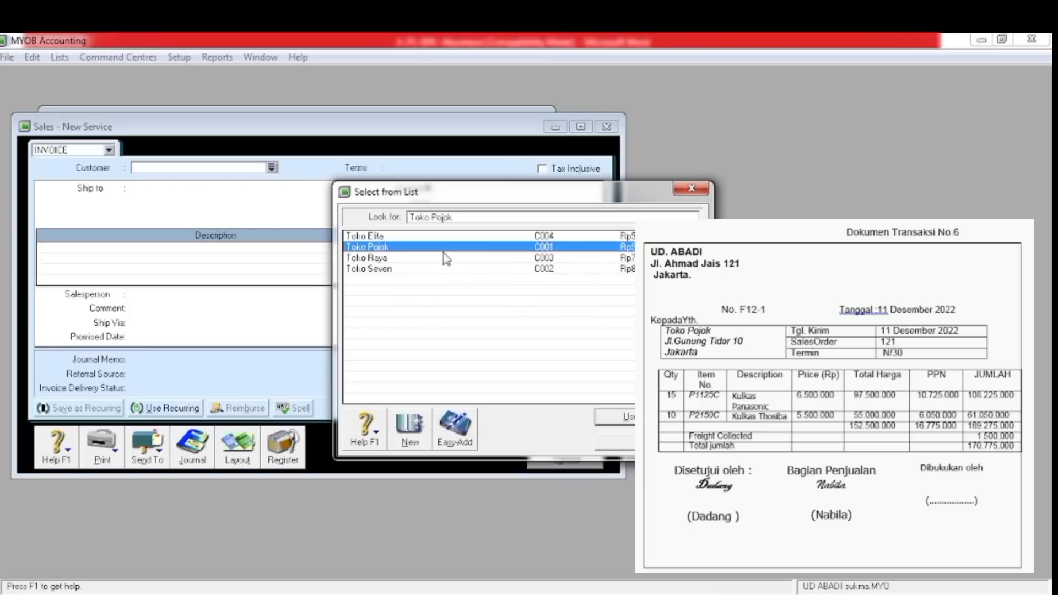
{"action": "left_click", "coordinate": [614, 417]}
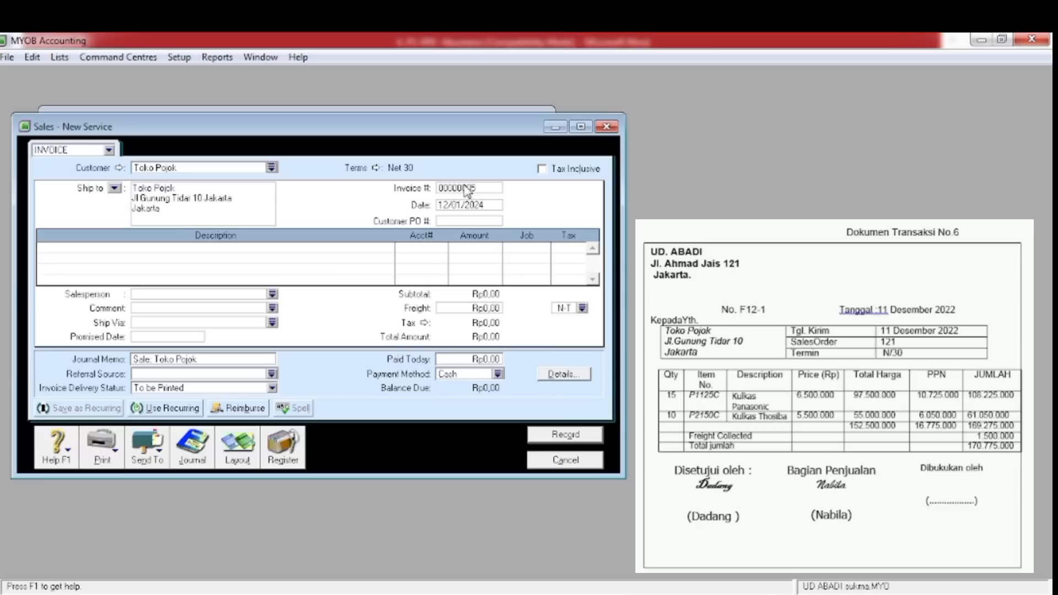
Set the sales invoice number to F12-1 and its date to 11/12/2022
{"action": "left_click", "coordinate": [465, 187]}
{"action": "type", "text": "F12-1"}
{"action": "key", "text": "Tab"}
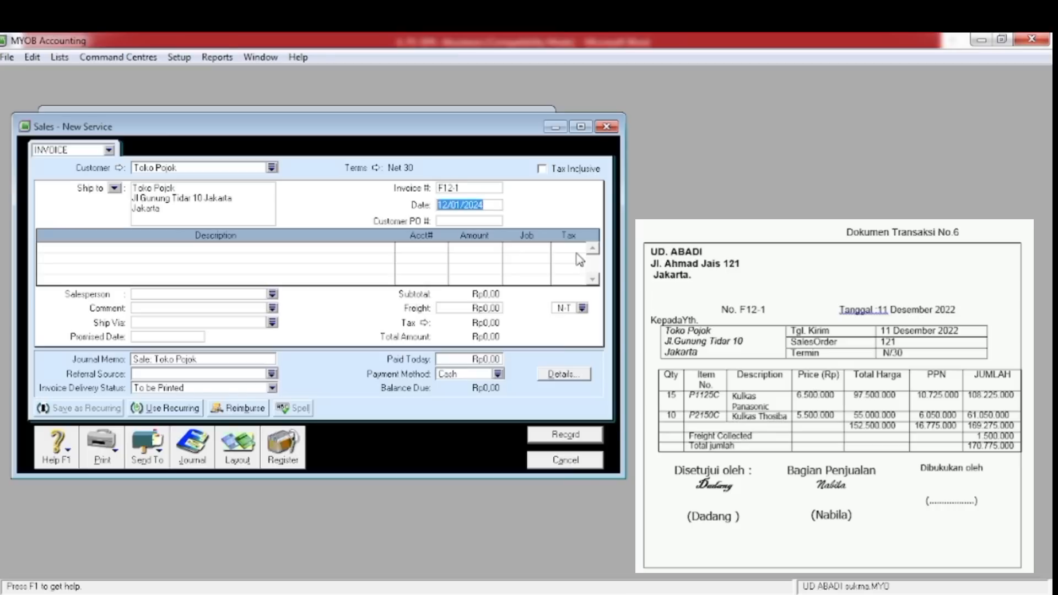
{"action": "type", "text": "11/12/2022"}
{"action": "key", "text": "Tab"}
{"action": "key", "text": "Tab"}
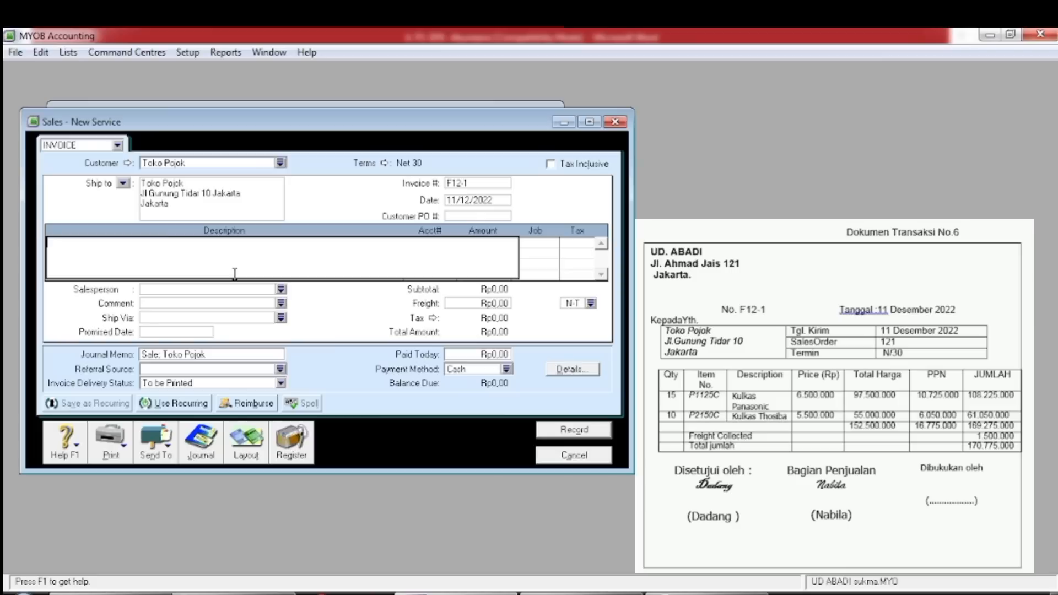
Switch the sales invoice from the Service layout to the Item layout
{"action": "left_click", "coordinate": [240, 449]}
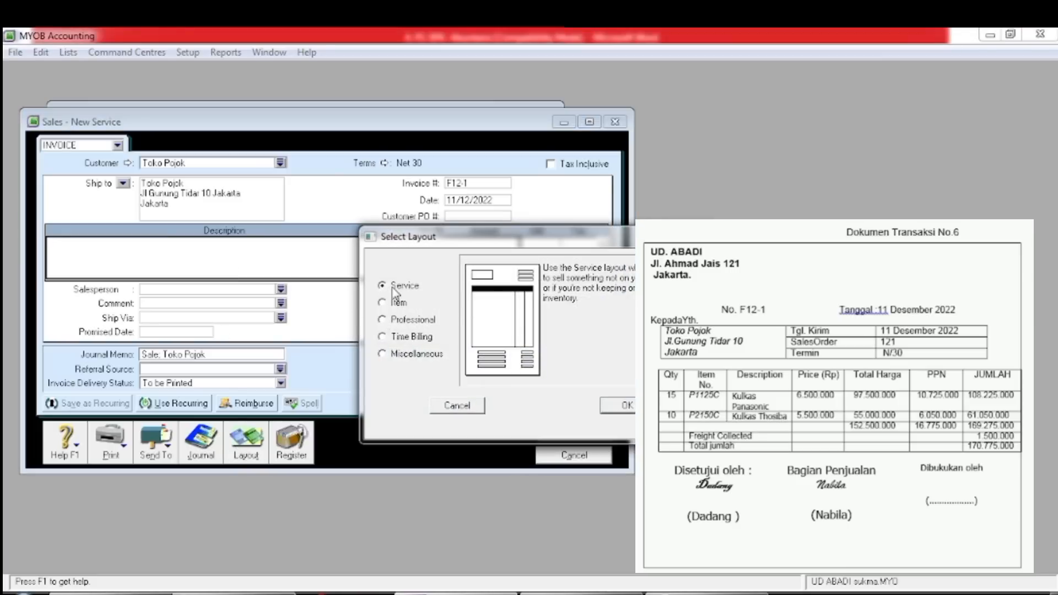
{"action": "left_click", "coordinate": [383, 306]}
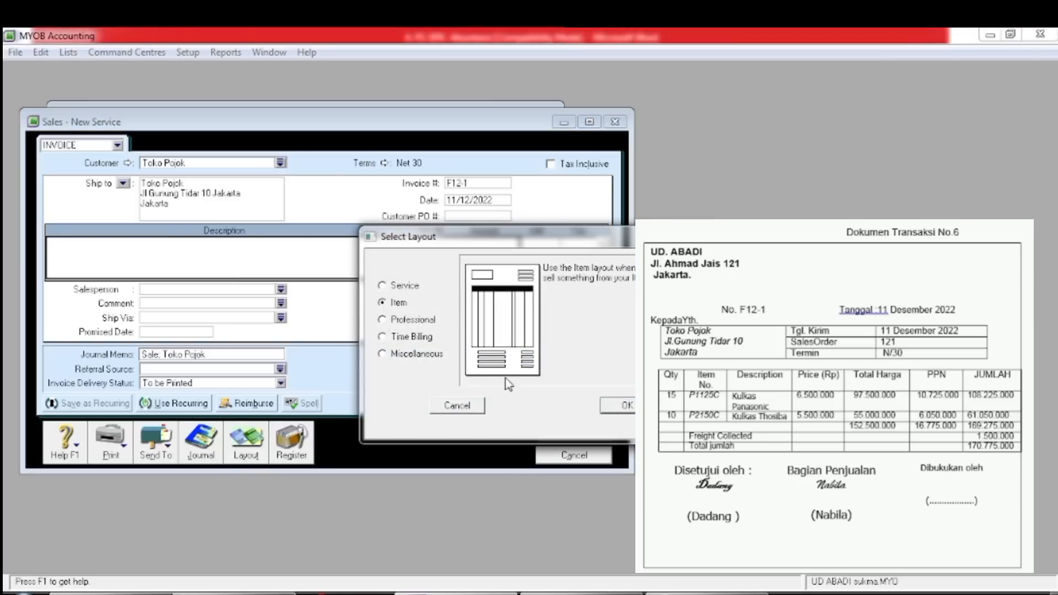
{"action": "left_click", "coordinate": [616, 411]}
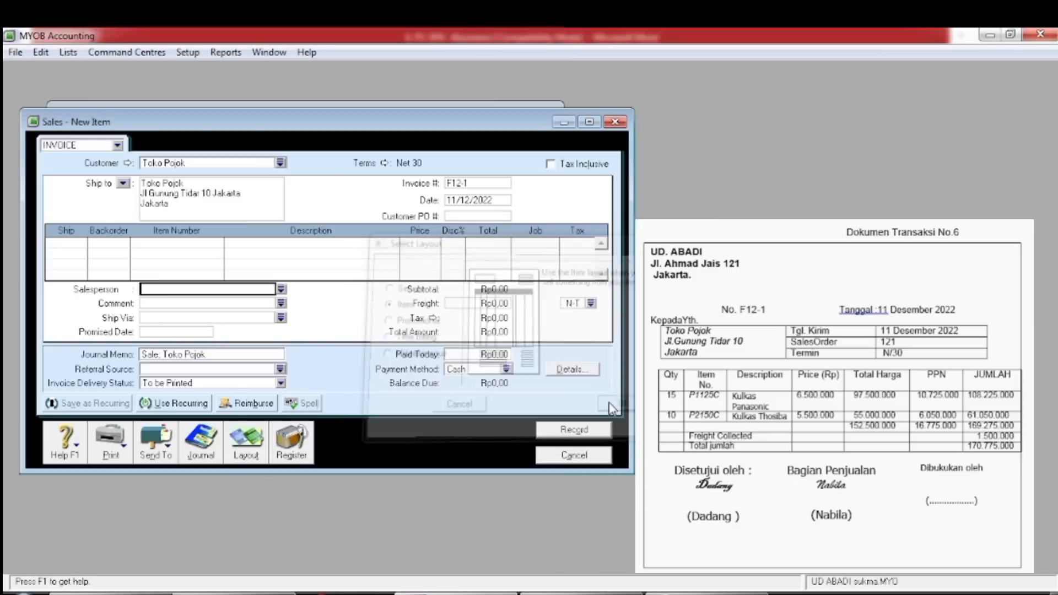
Add an invoice line for 15 units of item P1125C Kulkas Panasonic at Rp6.500.000 each, keeping the PPN tax code
{"action": "left_click", "coordinate": [77, 244]}
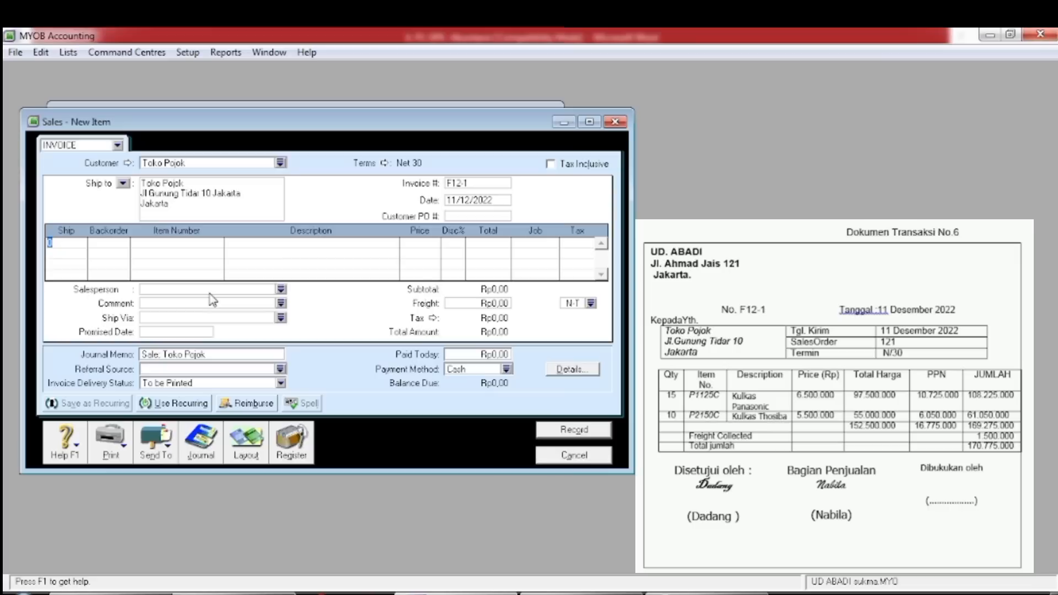
{"action": "type", "text": "15"}
{"action": "key", "text": "Tab"}
{"action": "key", "text": "Tab"}
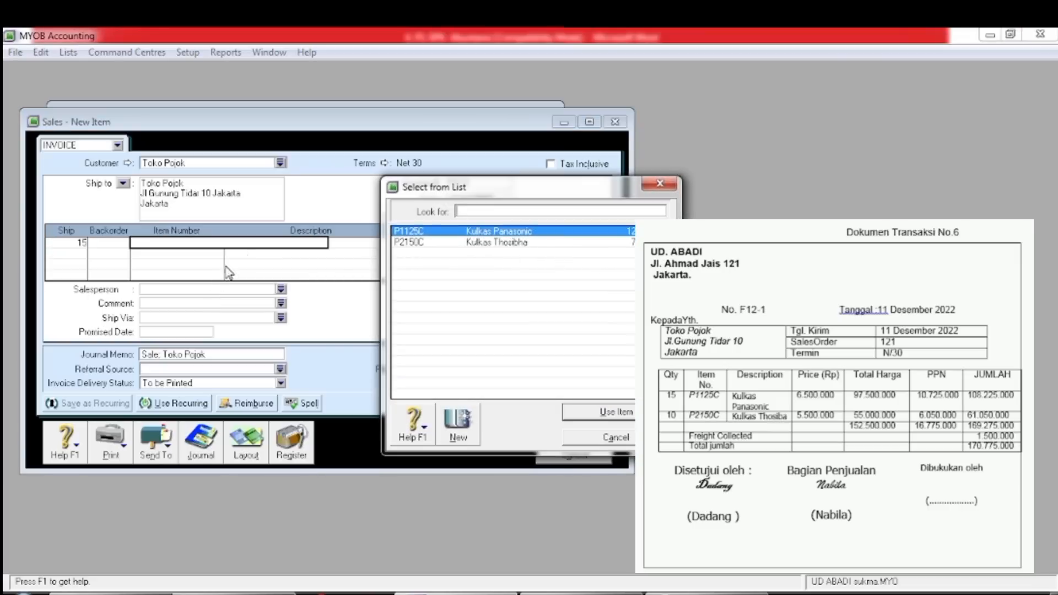
{"action": "left_click", "coordinate": [592, 413]}
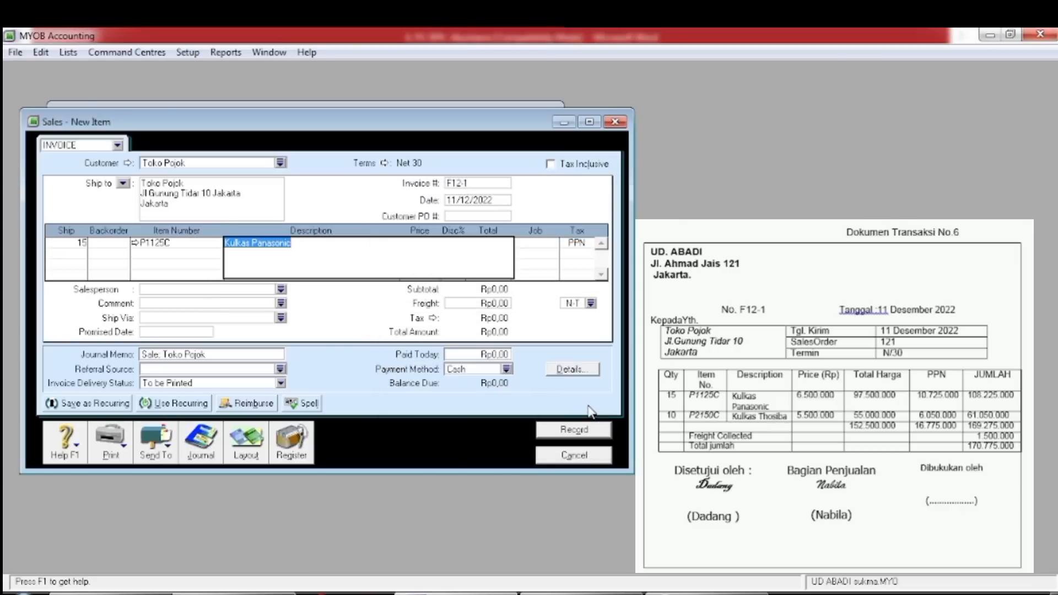
{"action": "key", "text": "Tab"}
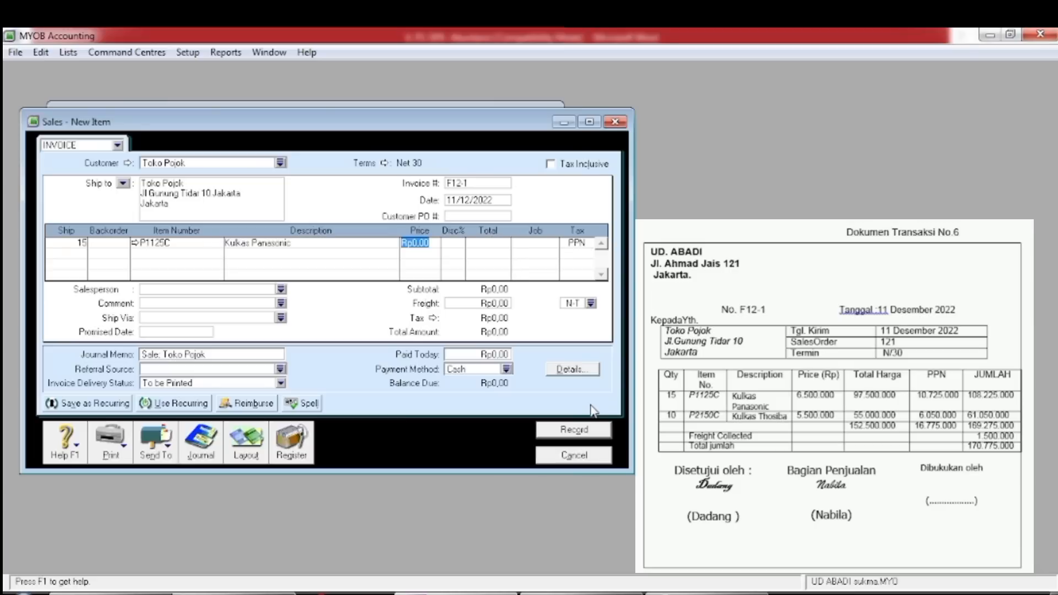
{"action": "key", "text": "Tab"}
{"action": "key", "text": "shift+Tab"}
{"action": "type", "text": "6500000"}
{"action": "key", "text": "Tab"}
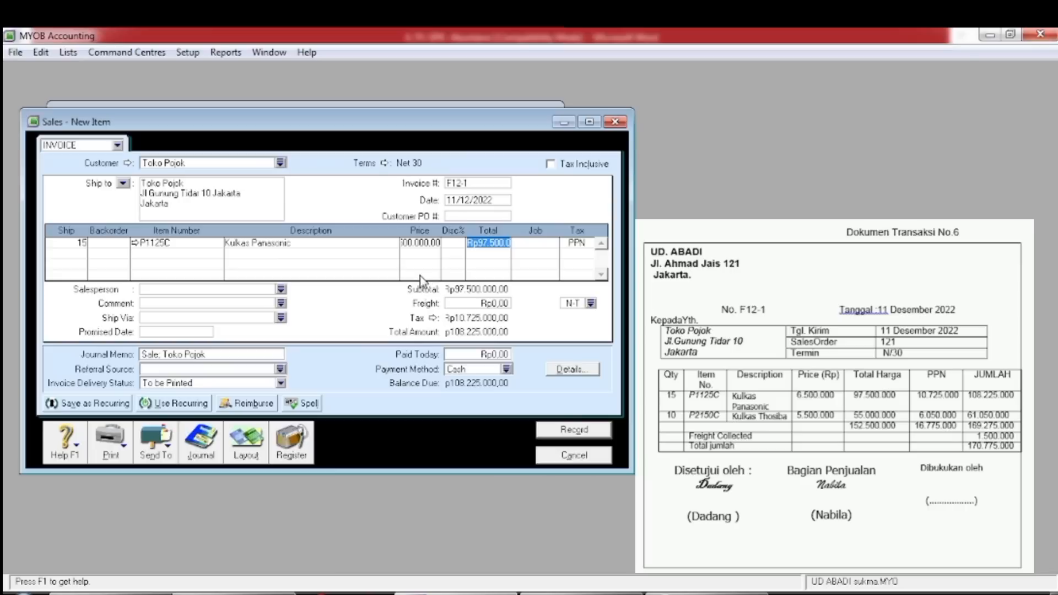
{"action": "key", "text": "Tab"}
{"action": "key", "text": "Tab"}
{"action": "key", "text": "Tab"}
Add a second invoice line for 10 units of item P2150C Kulkas Thosibha at Rp5.500.000 each
{"action": "type", "text": "10"}
{"action": "key", "text": "Tab"}
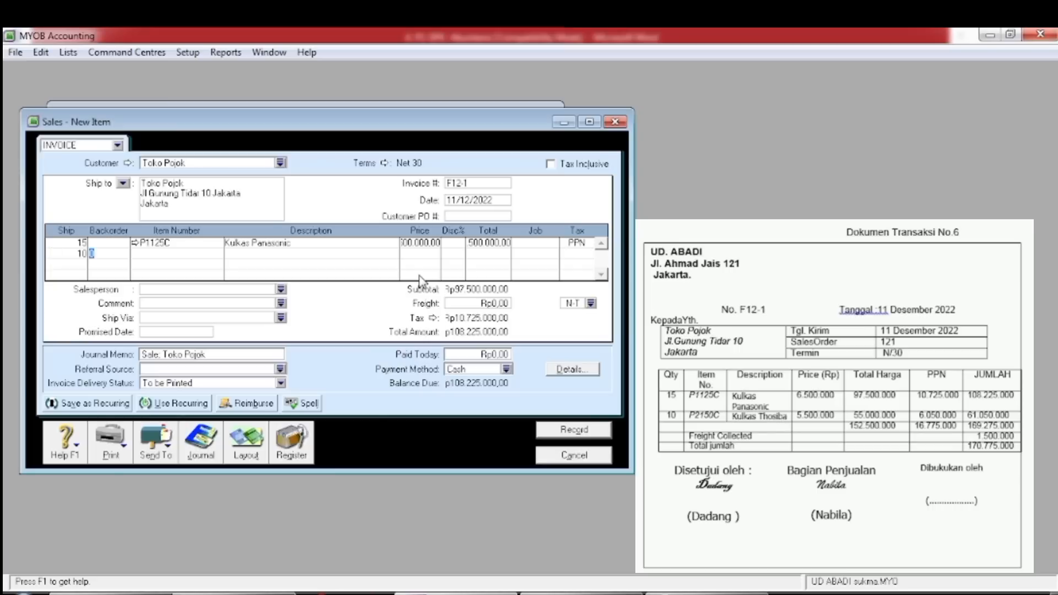
{"action": "key", "text": "Tab"}
{"action": "key", "text": "Tab"}
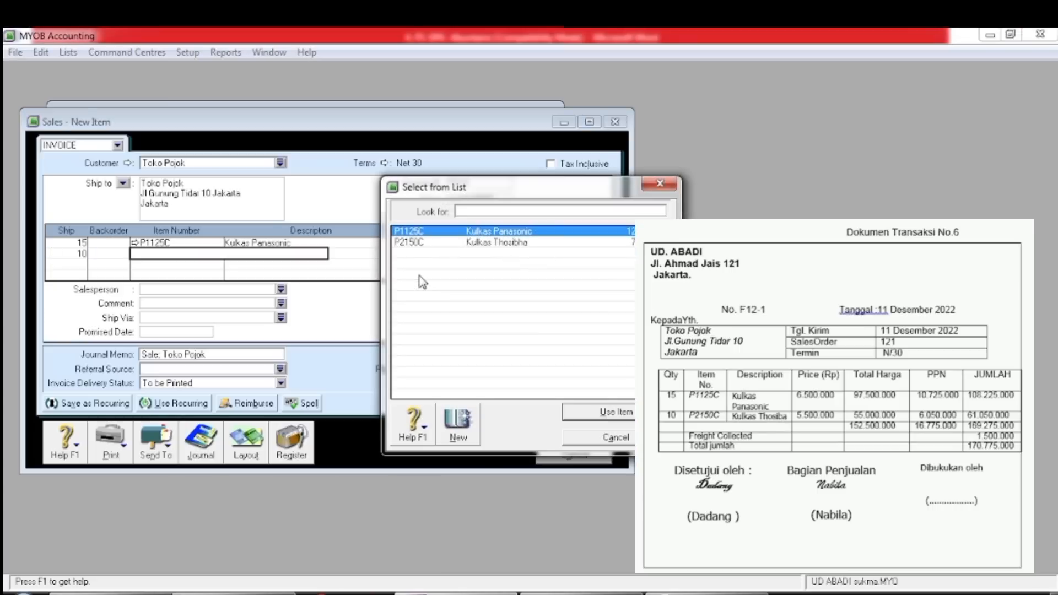
{"action": "left_click", "coordinate": [426, 243]}
{"action": "left_click", "coordinate": [606, 412]}
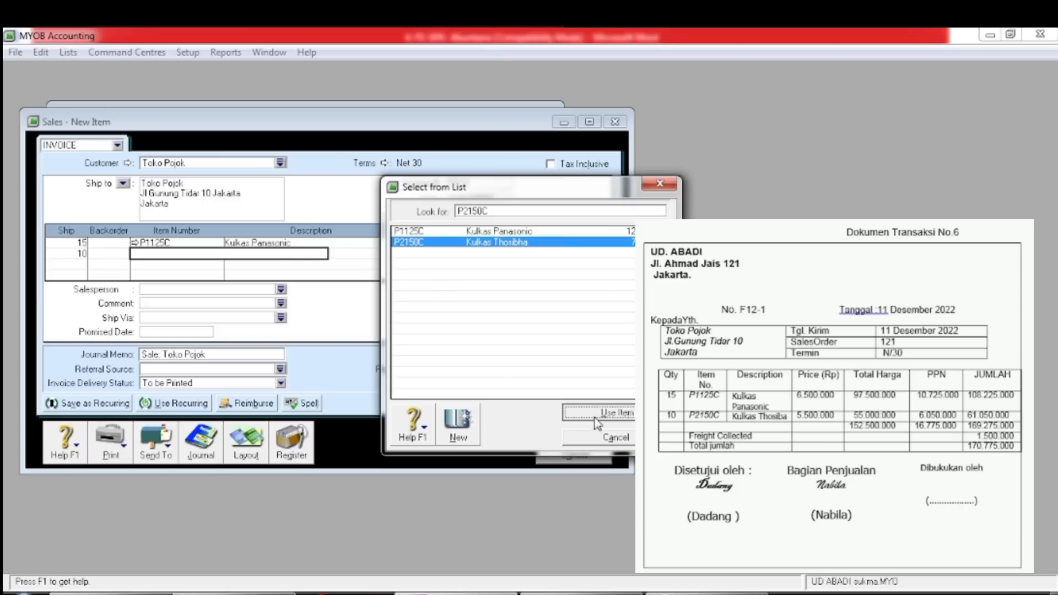
{"action": "key", "text": "Tab"}
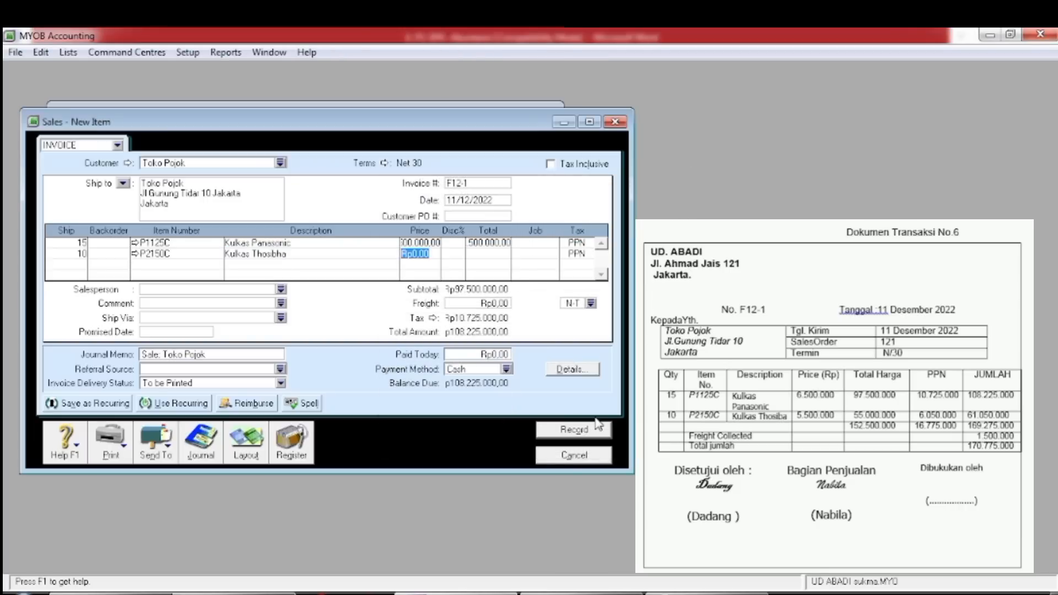
{"action": "type", "text": "5500000"}
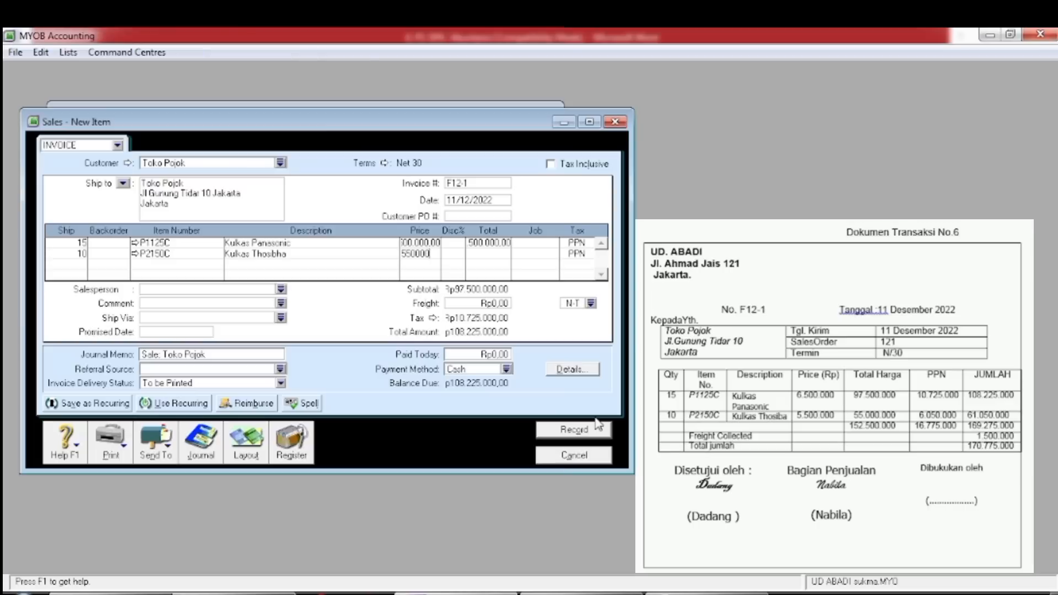
{"action": "key", "text": "Tab"}
{"action": "key", "text": "Tab"}
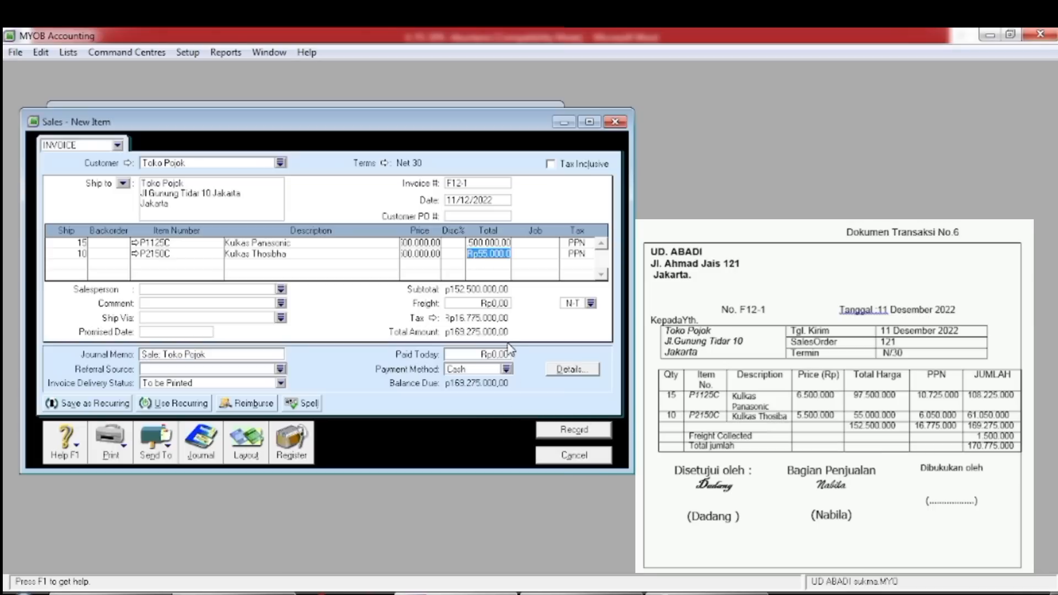
Set the invoice's freight to Rp1.500.000 with the N-T tax code and review its journal entries in the transaction recap
{"action": "left_click", "coordinate": [490, 304]}
{"action": "type", "text": "15"}
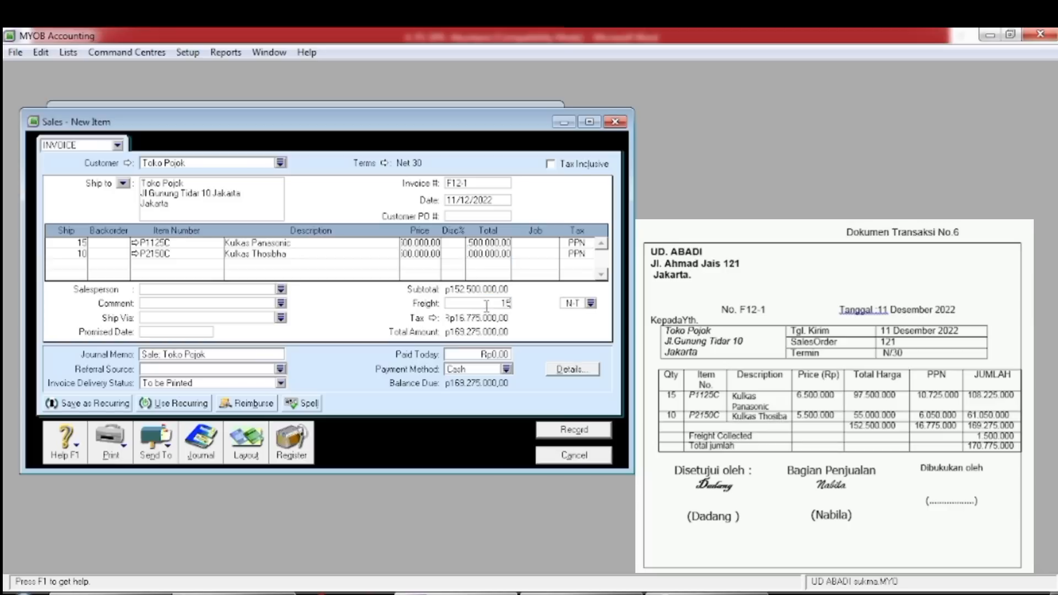
{"action": "type", "text": "00000"}
{"action": "key", "text": "Tab"}
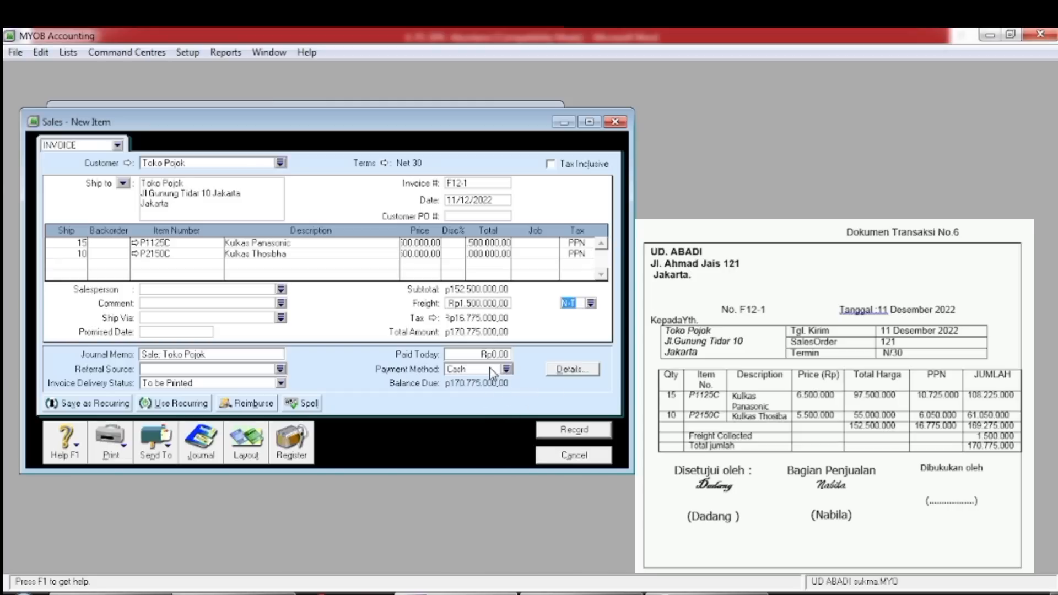
{"action": "key", "text": "ctrl+r"}
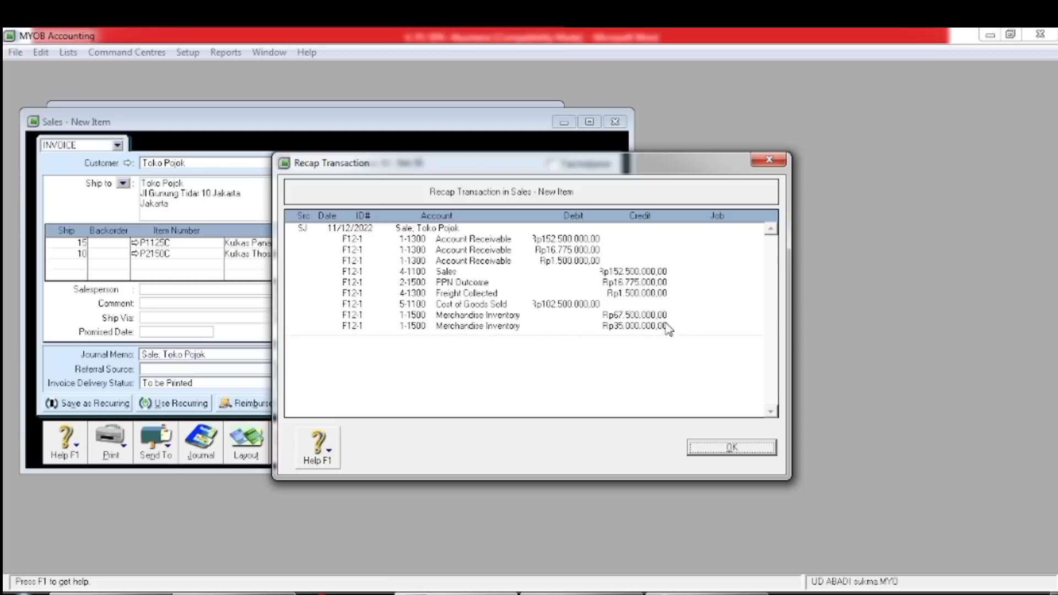
{"action": "left_click", "coordinate": [713, 457]}
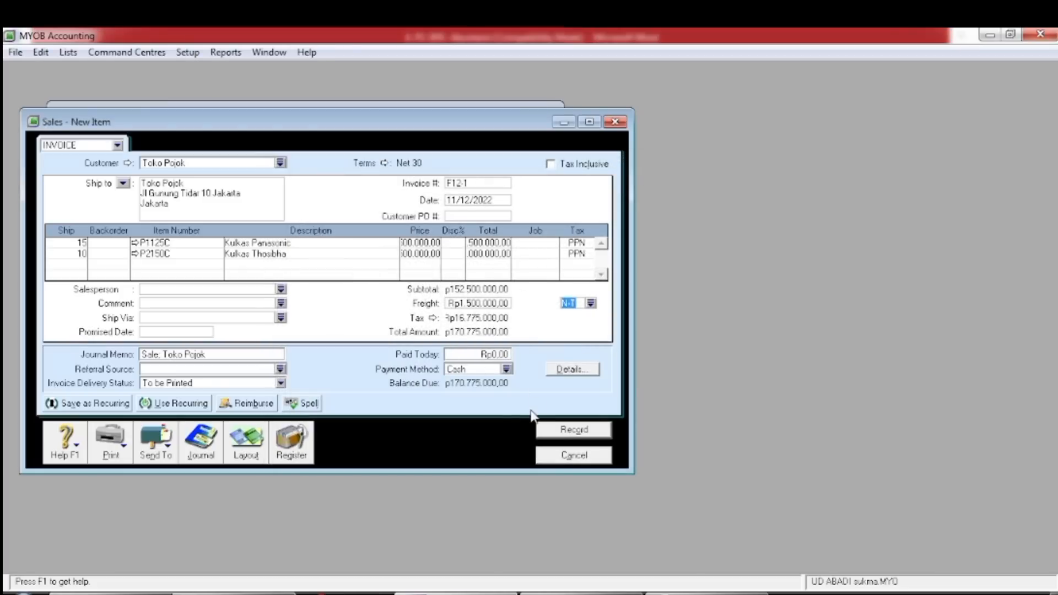
Record the Toko Pojok sales invoice and close the sales entry window
{"action": "left_click", "coordinate": [564, 435]}
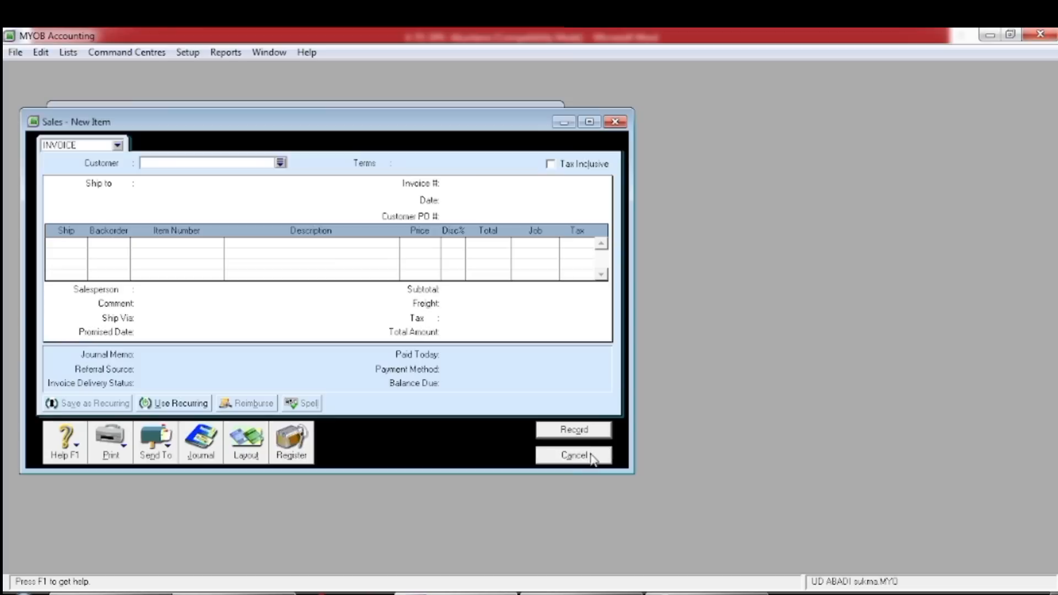
{"action": "left_click", "coordinate": [571, 462]}
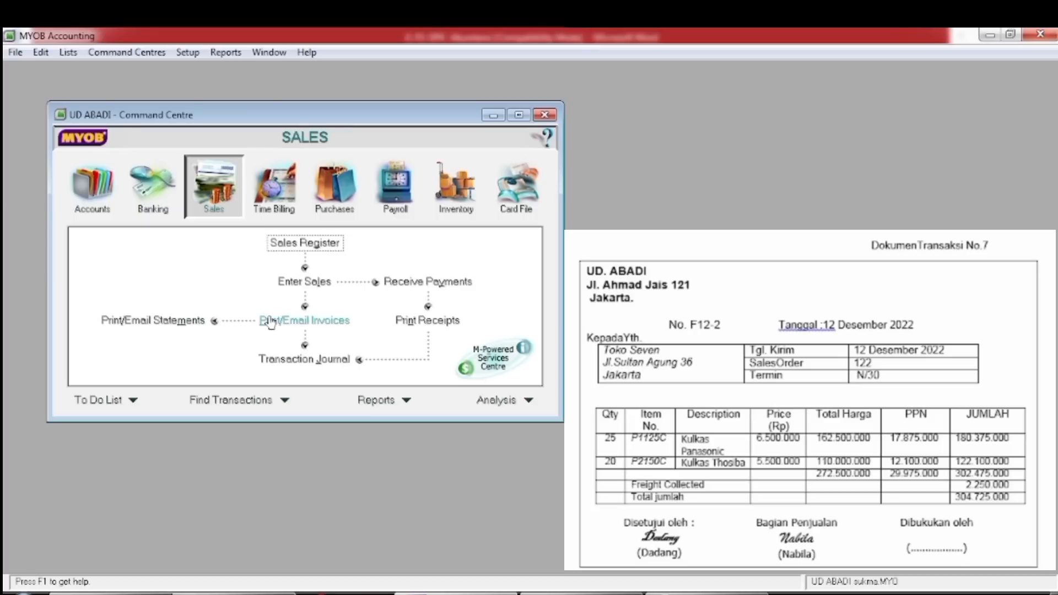
Start a new sales invoice for the customer Toko Seven
{"action": "left_click", "coordinate": [307, 282]}
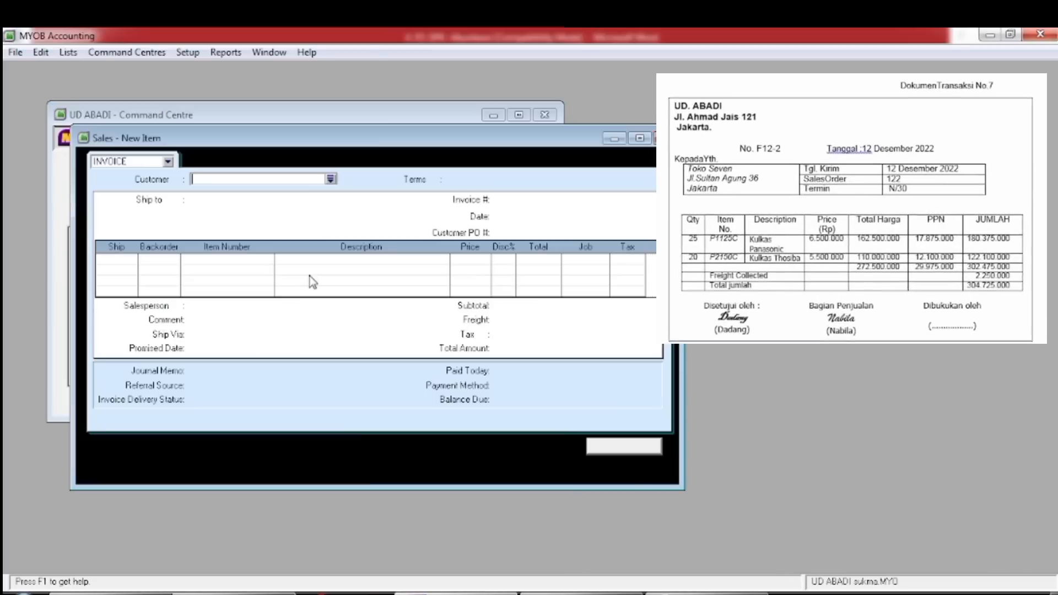
{"action": "left_click", "coordinate": [330, 180]}
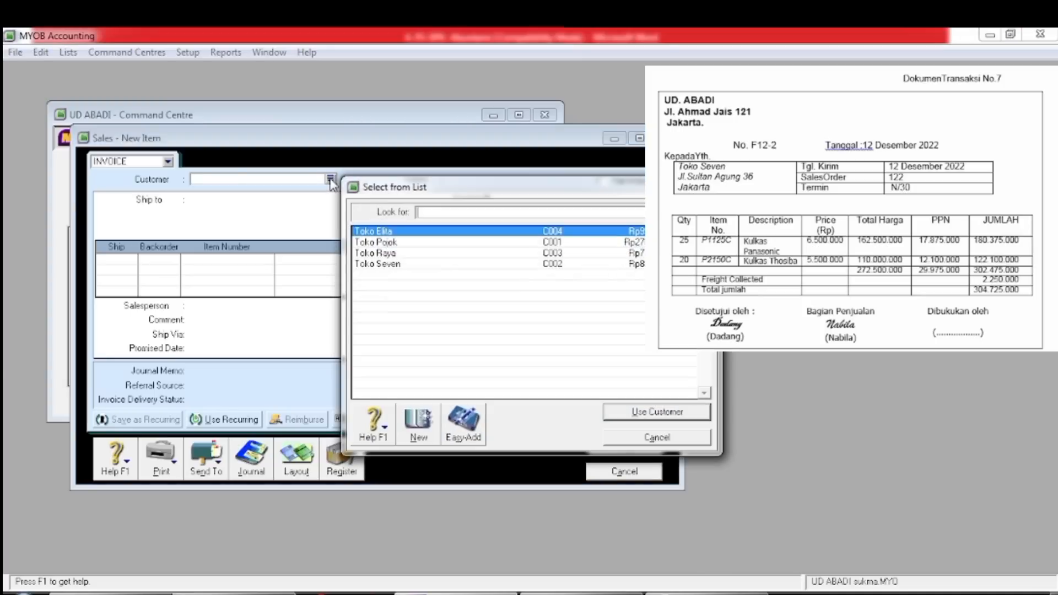
{"action": "left_click", "coordinate": [422, 266]}
{"action": "left_click", "coordinate": [620, 410]}
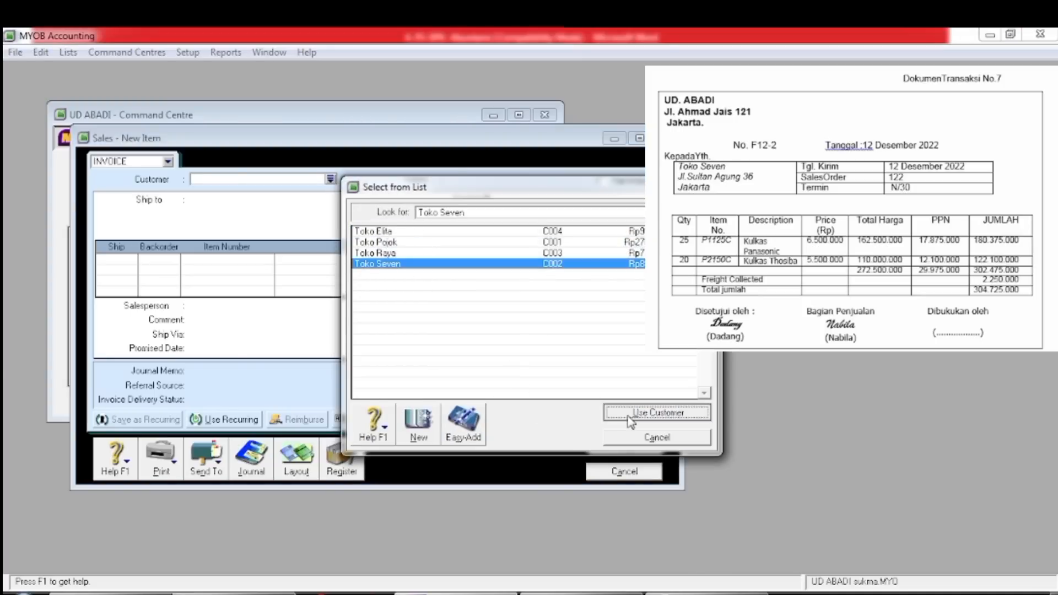
Set the Toko Seven invoice number to F12-2 and its date to 12/12/2022
{"action": "left_click", "coordinate": [529, 204]}
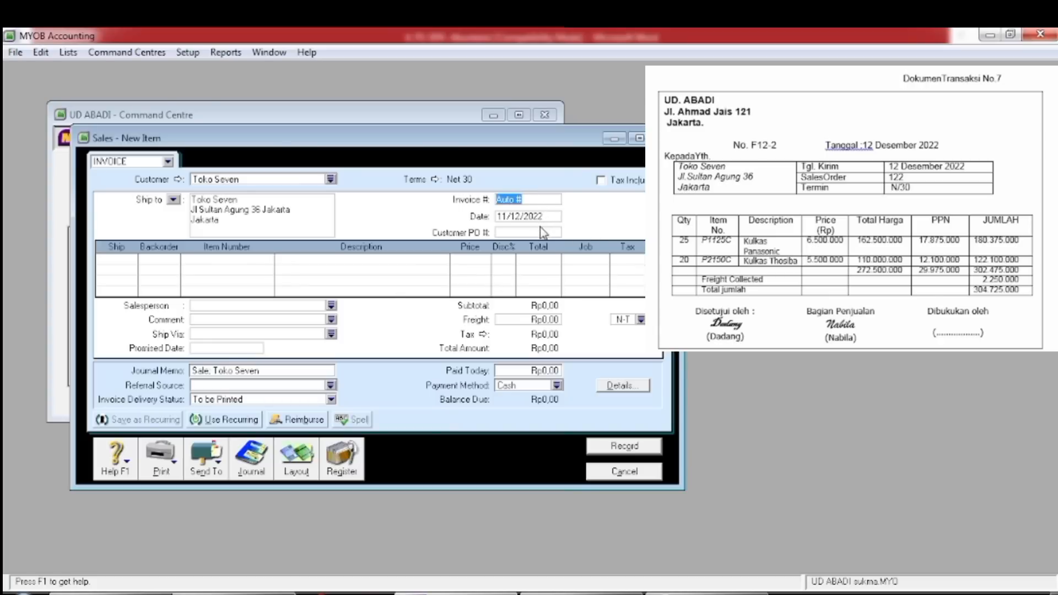
{"action": "type", "text": "F12-2"}
{"action": "key", "text": "Tab"}
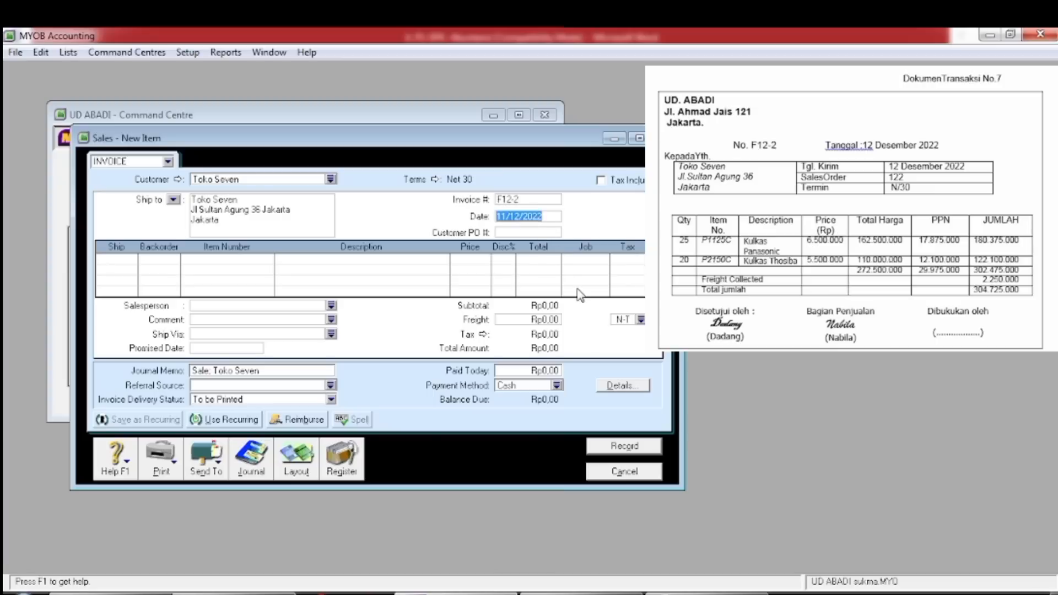
{"action": "key", "text": "Left"}
{"action": "key", "text": "Left"}
{"action": "key", "text": "Left"}
{"action": "key", "text": "Left"}
{"action": "key", "text": "Left"}
{"action": "key", "text": "Left"}
{"action": "key", "text": "Left"}
{"action": "key", "text": "Left"}
{"action": "key", "text": "BackSpace"}
{"action": "type", "text": "2"}
{"action": "key", "text": "Tab"}
{"action": "key", "text": "Tab"}
Add an invoice line for 25 units of item P1125C Kulkas Panasonic at Rp6.500.000 each, keeping the PPN tax code
{"action": "type", "text": "25"}
{"action": "key", "text": "Tab"}
{"action": "key", "text": "Tab"}
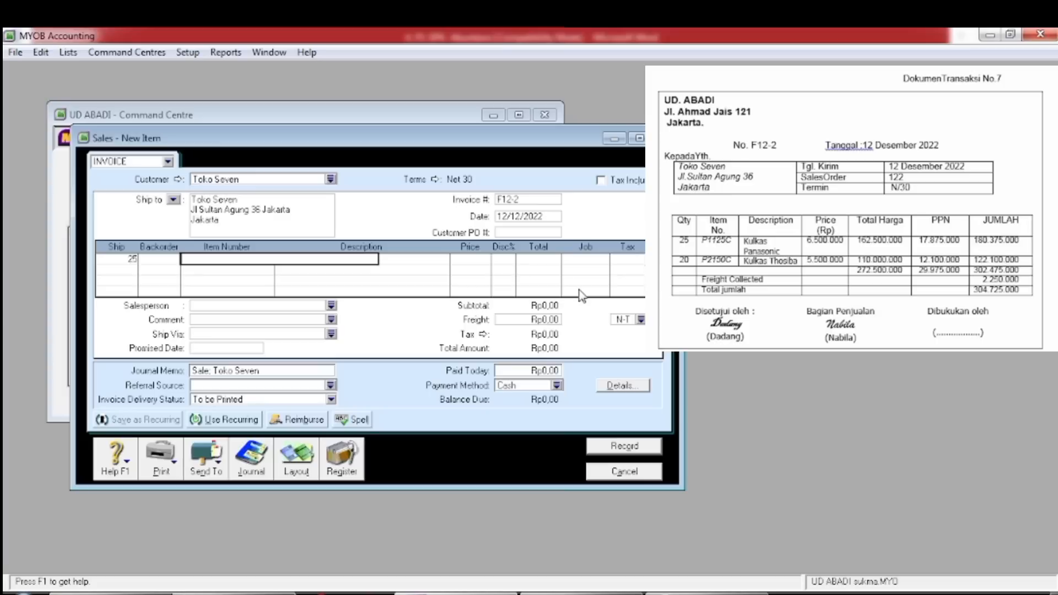
{"action": "key", "text": "Tab"}
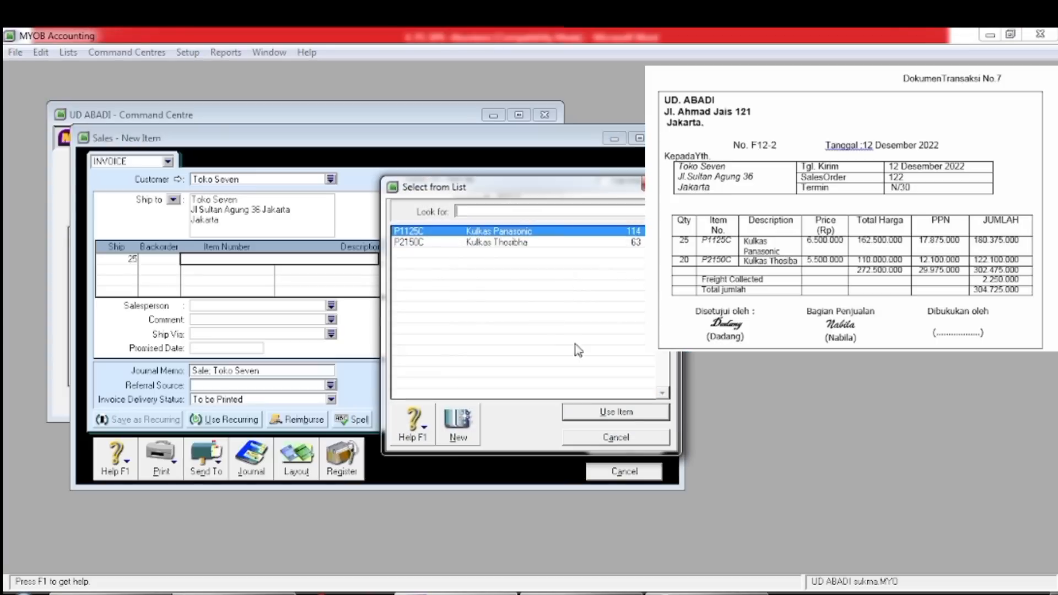
{"action": "left_click", "coordinate": [614, 415]}
{"action": "key", "text": "Tab"}
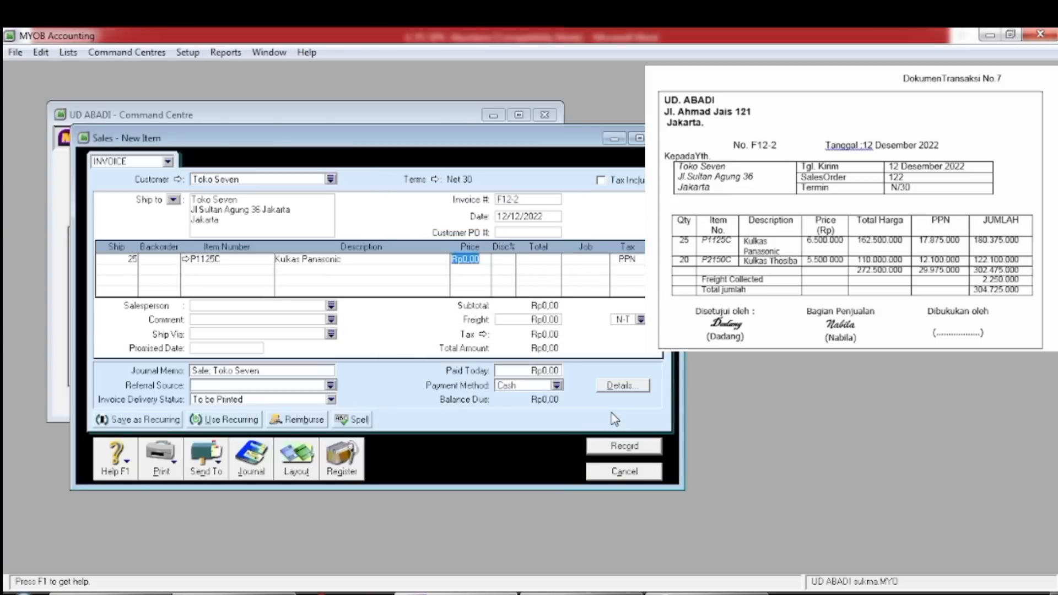
{"action": "type", "text": "6500000"}
{"action": "key", "text": "Tab"}
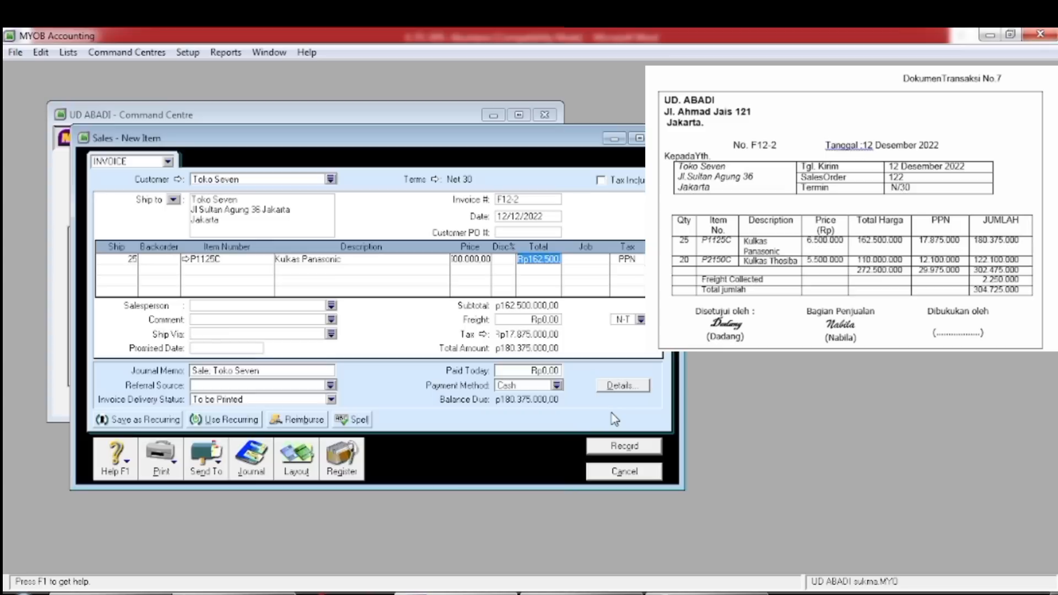
{"action": "key", "text": "Tab"}
{"action": "key", "text": "Tab"}
{"action": "key", "text": "Tab"}
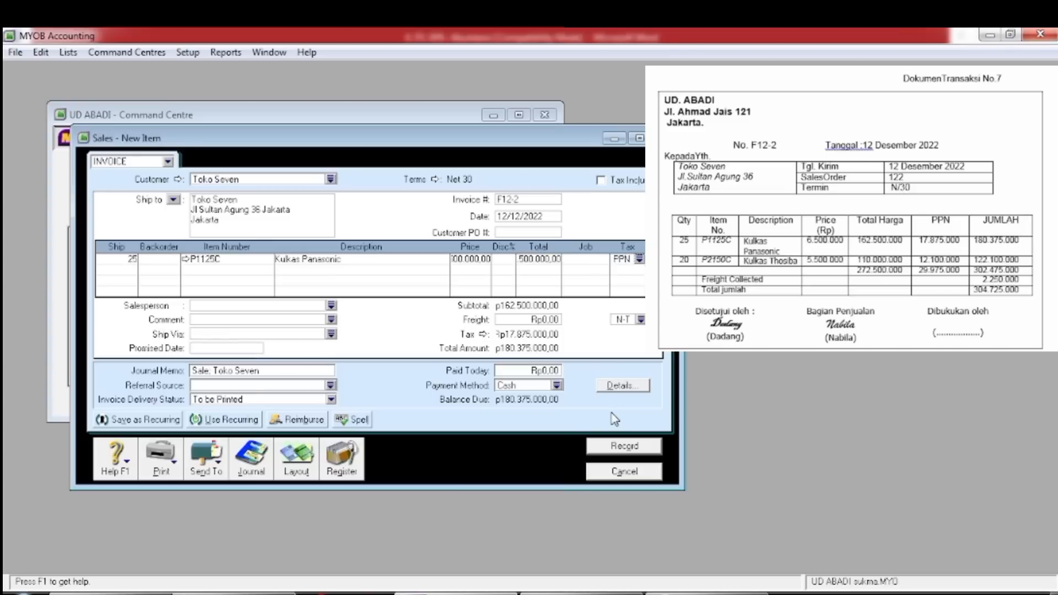
Add a second invoice line for 20 units of item P2150C Kulkas Thosibha at Rp5.500.000 each
{"action": "type", "text": "20"}
{"action": "key", "text": "Tab"}
{"action": "key", "text": "Tab"}
{"action": "key", "text": "Tab"}
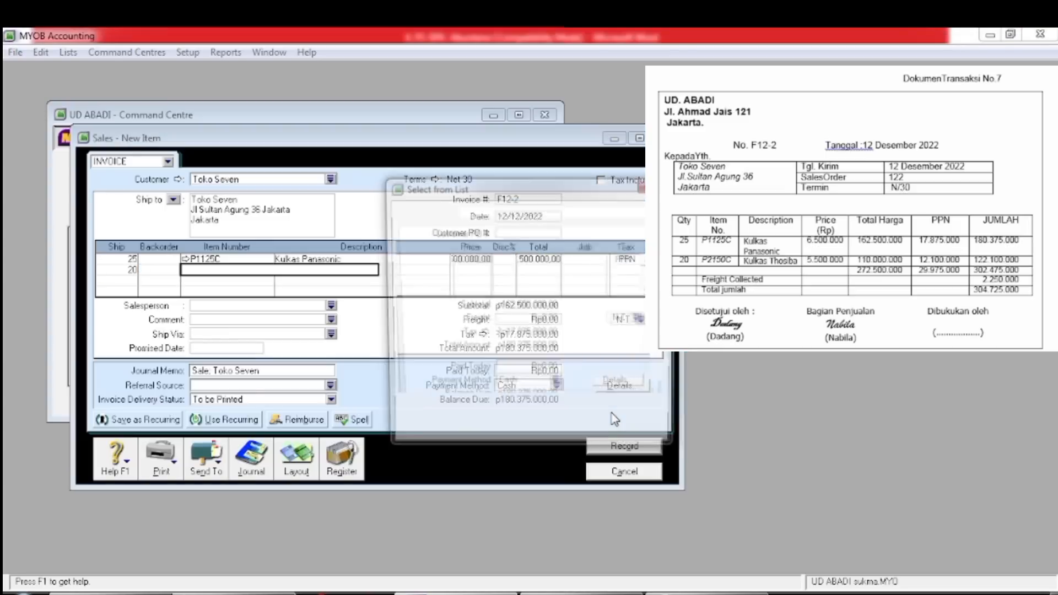
{"action": "left_click", "coordinate": [557, 242]}
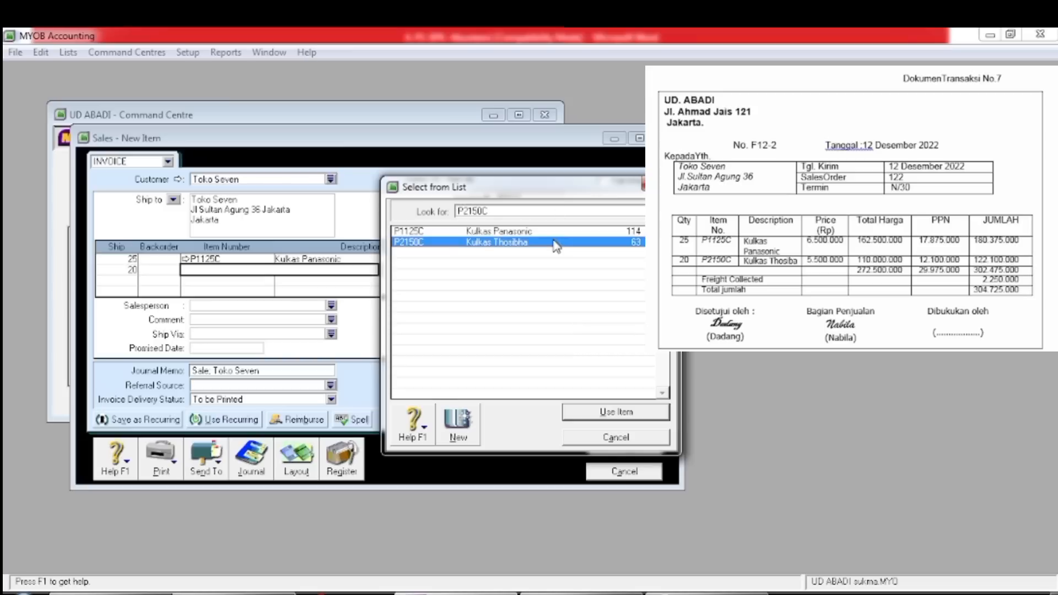
{"action": "left_click", "coordinate": [606, 414]}
{"action": "key", "text": "Tab"}
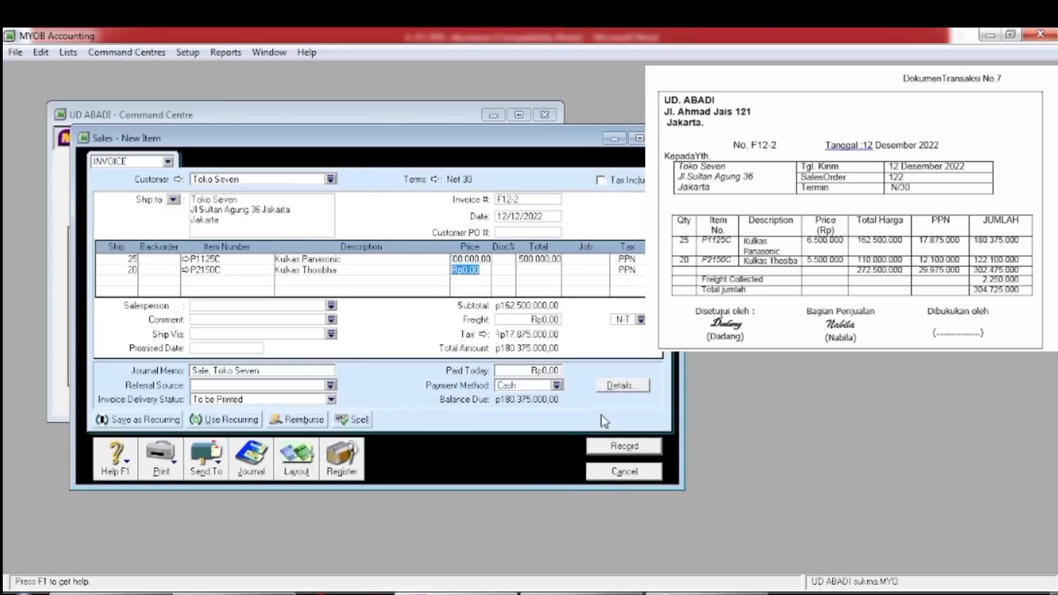
{"action": "type", "text": "5500000"}
{"action": "key", "text": "Tab"}
{"action": "key", "text": "Tab"}
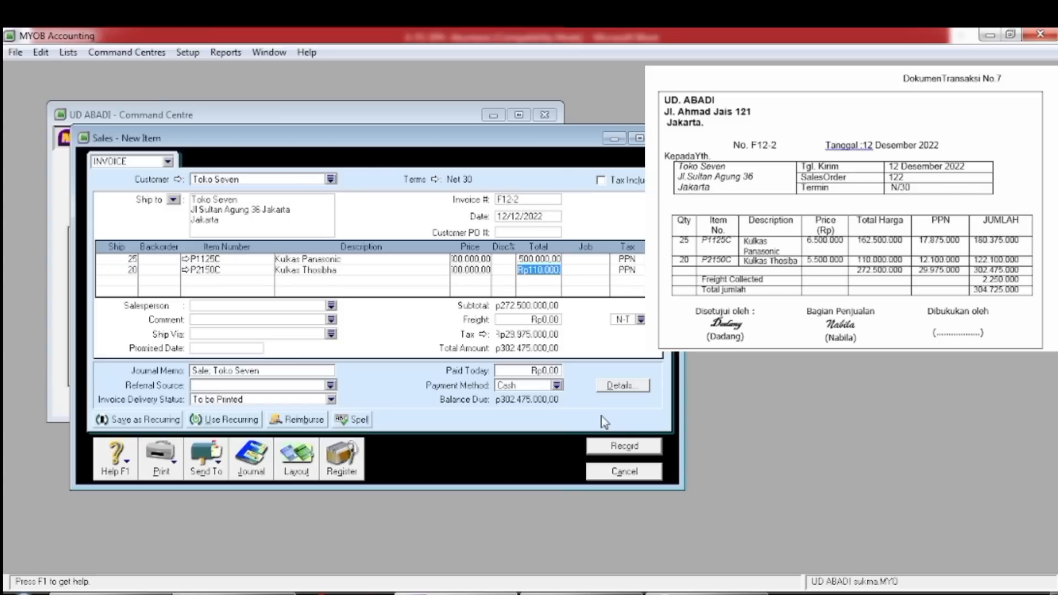
{"action": "key", "text": "Tab"}
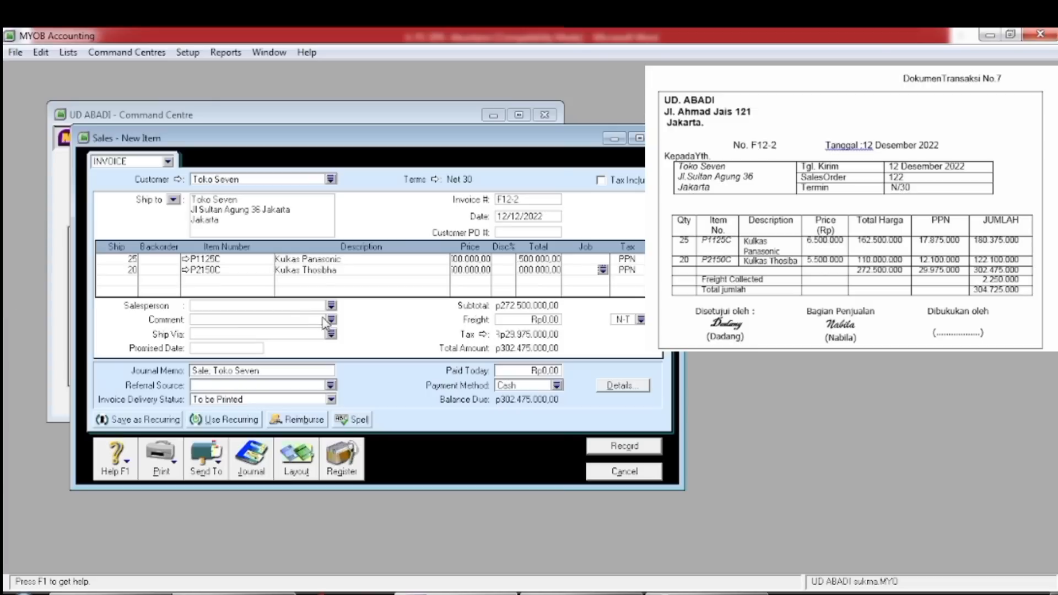
Set the Toko Seven invoice's freight to Rp2.250.000, keeping the N-T tax code
{"action": "left_click", "coordinate": [546, 319]}
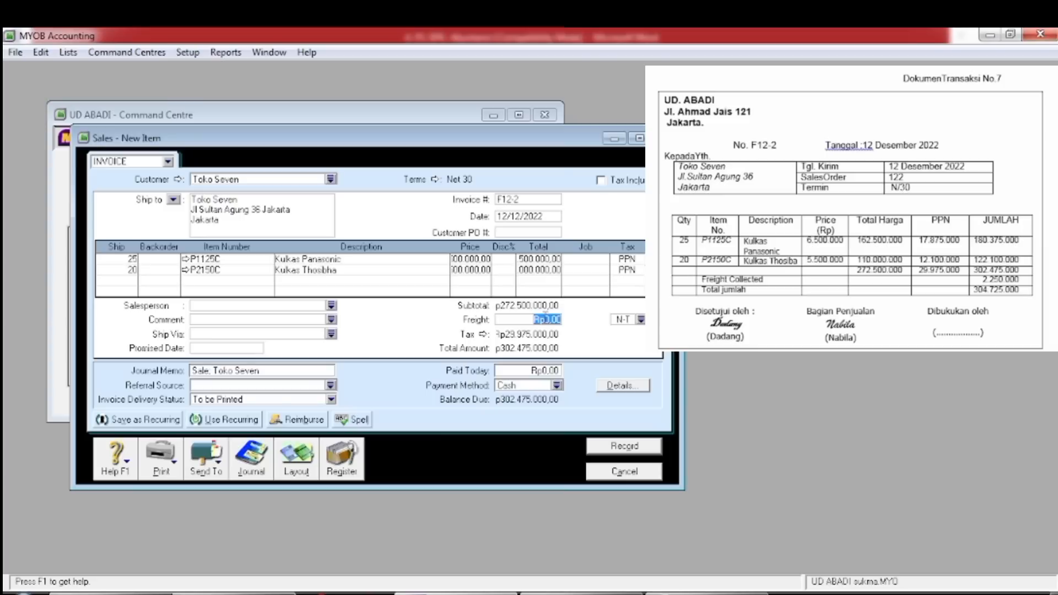
{"action": "type", "text": "2250000"}
{"action": "key", "text": "Tab"}
{"action": "key", "text": "Tab"}
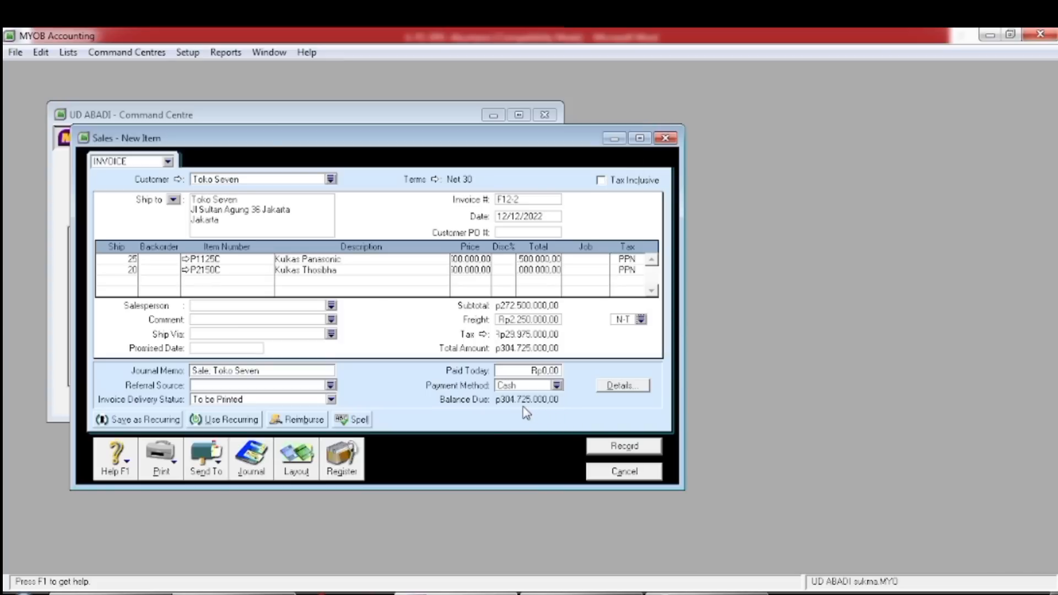
Review the Toko Seven invoice's journal entries in the transaction recap, record the invoice and close the sales entry window
{"action": "key", "text": "ctrl+r"}
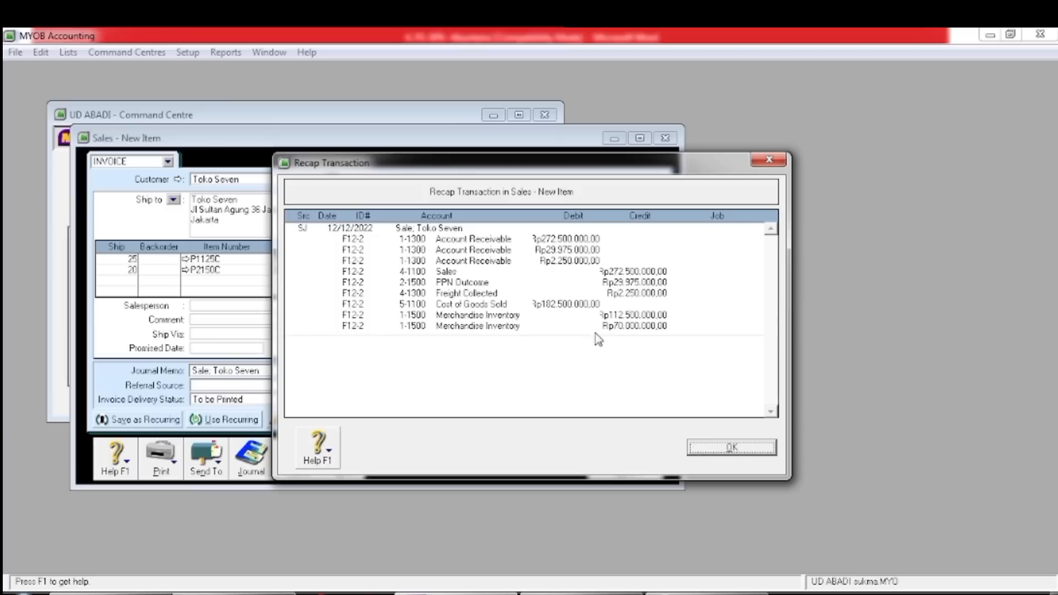
{"action": "left_click", "coordinate": [717, 453]}
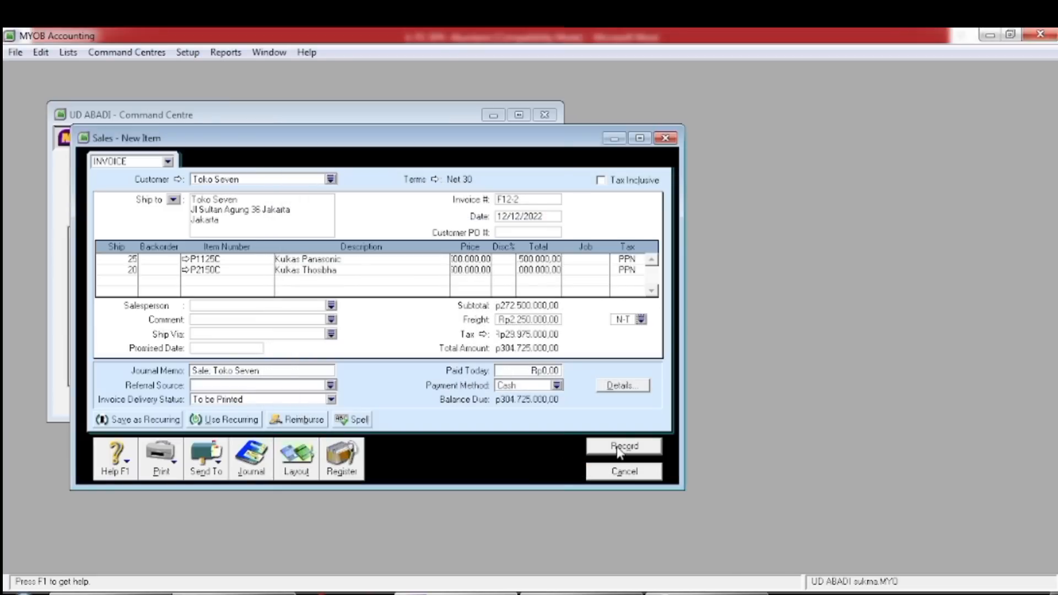
{"action": "left_click", "coordinate": [621, 448]}
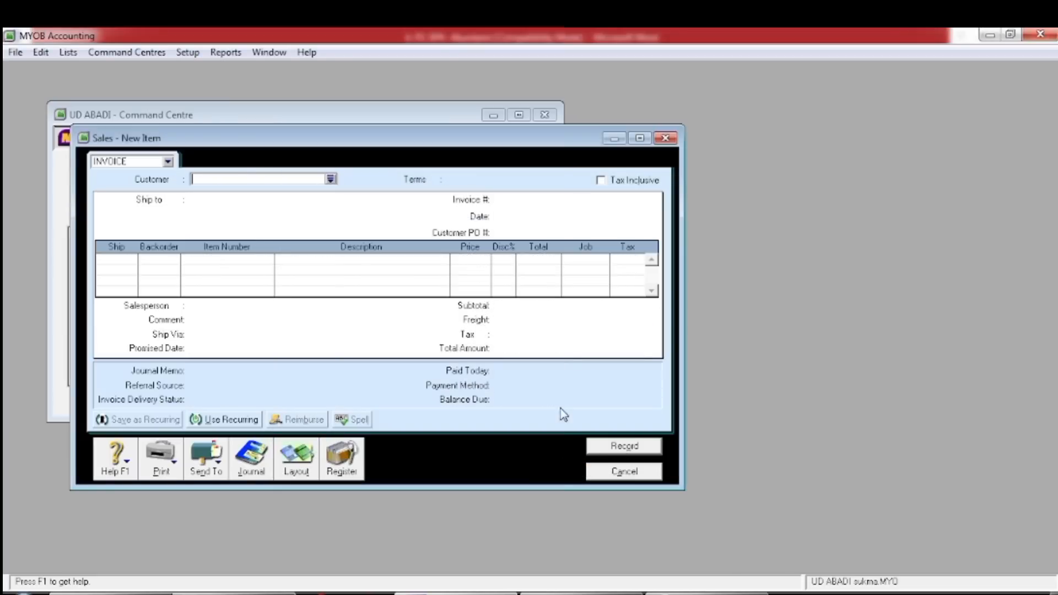
{"action": "left_click", "coordinate": [604, 473]}
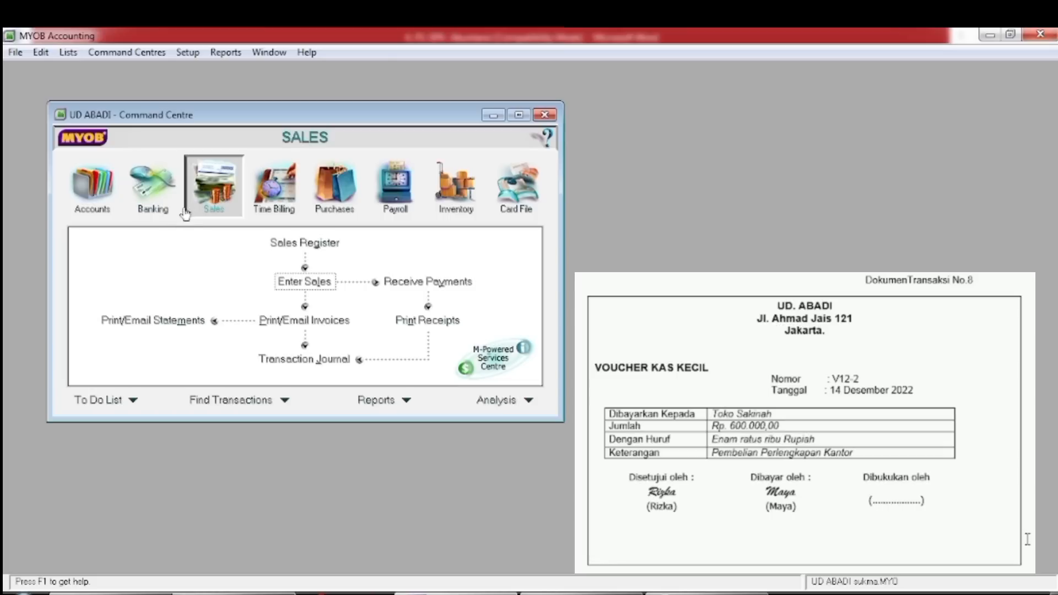
Start a Spend Money transaction in Banking, paid from account 1-1200 Petty Cash
{"action": "left_click", "coordinate": [159, 199]}
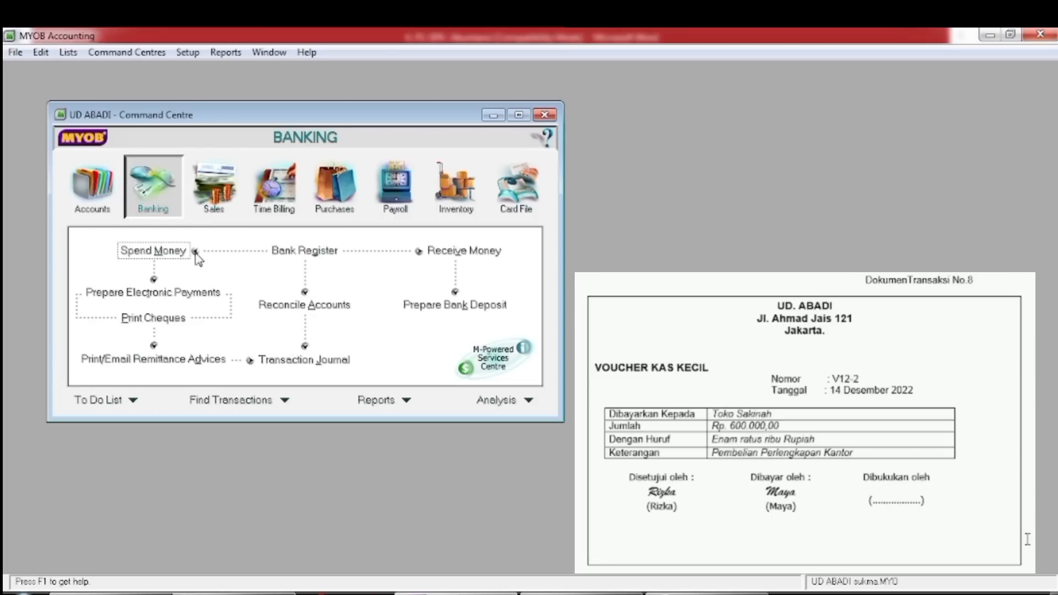
{"action": "left_click", "coordinate": [151, 253]}
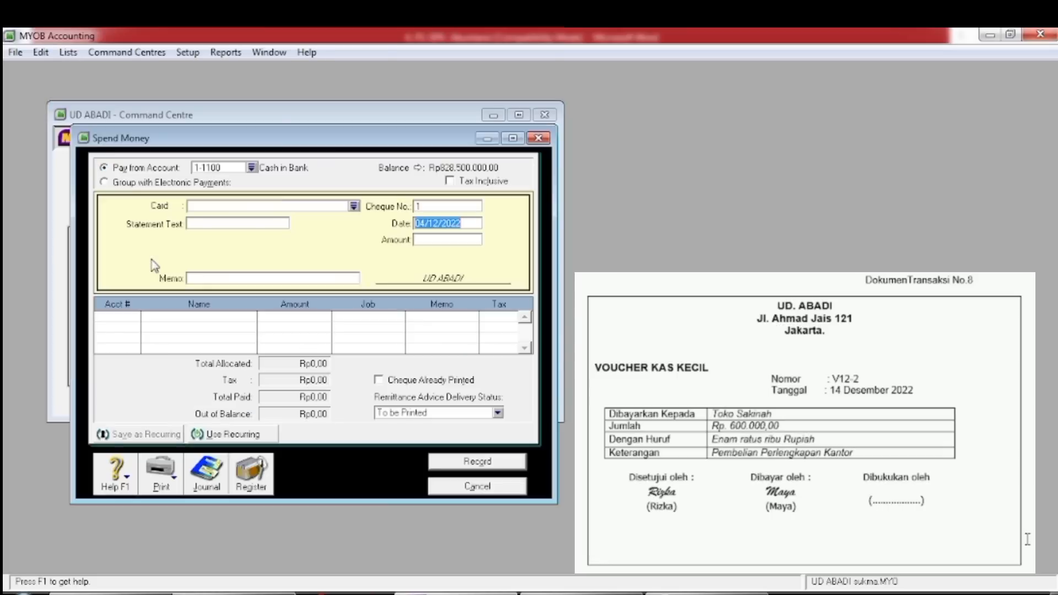
{"action": "left_click", "coordinate": [252, 168]}
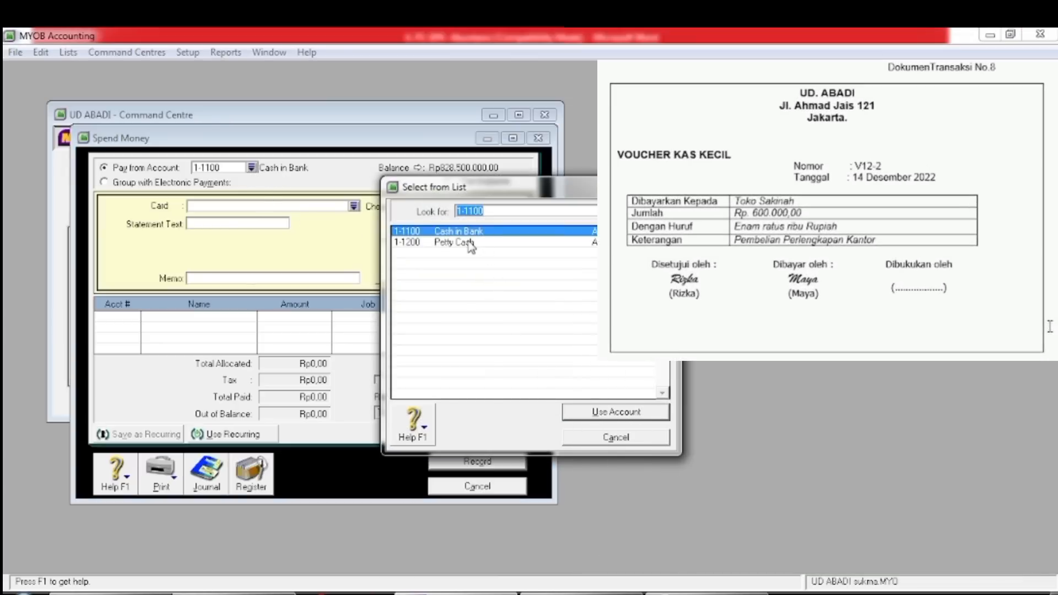
{"action": "left_click", "coordinate": [471, 243]}
{"action": "left_click", "coordinate": [624, 418]}
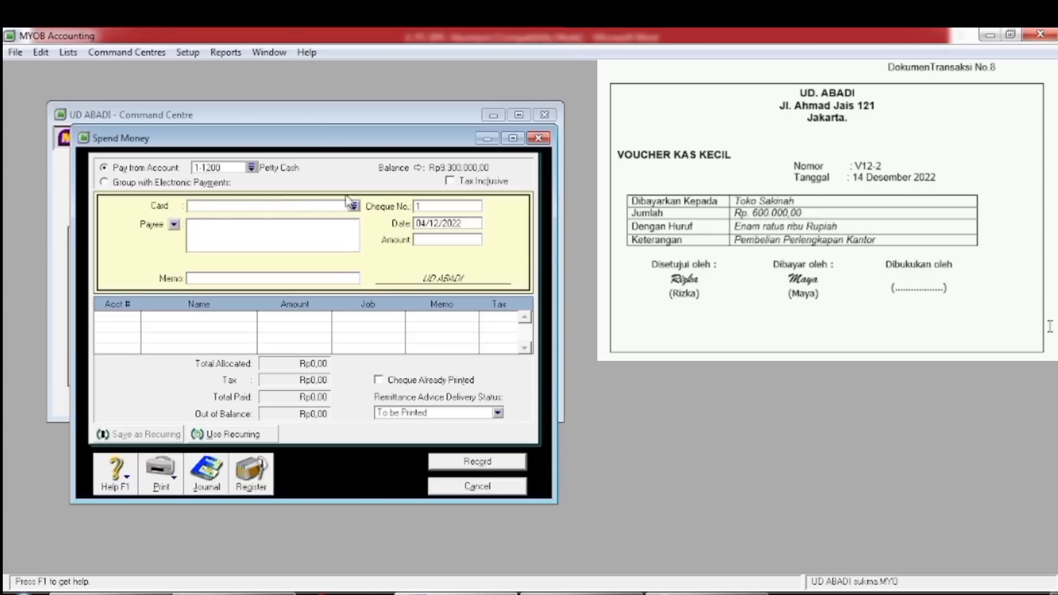
Set the payment's cheque number to V12-2, the date to 14/12/2022 and the amount to Rp600.000
{"action": "left_click", "coordinate": [426, 205]}
{"action": "type", "text": "V12-2"}
{"action": "key", "text": "Tab"}
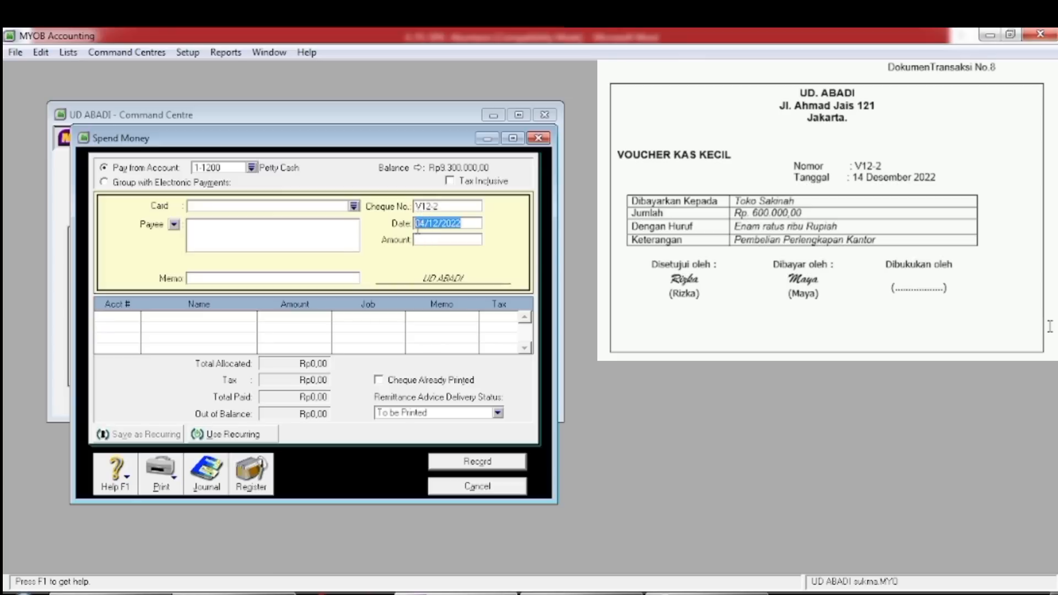
{"action": "left_click", "coordinate": [421, 223]}
{"action": "key", "text": "BackSpace"}
{"action": "type", "text": "1"}
{"action": "key", "text": "Tab"}
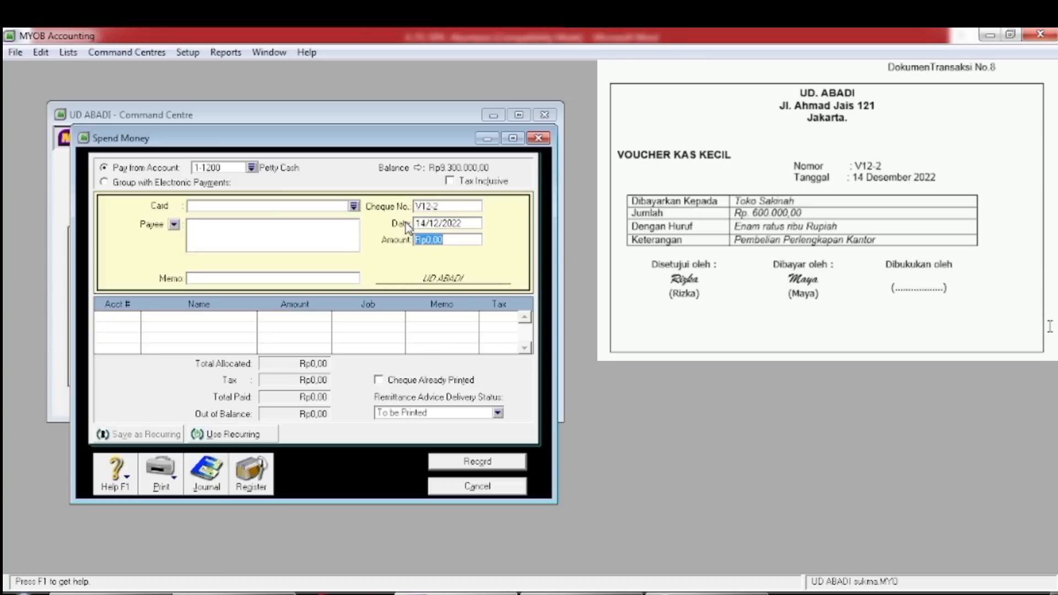
{"action": "type", "text": "600."}
{"action": "type", "text": "000"}
{"action": "key", "text": "Tab"}
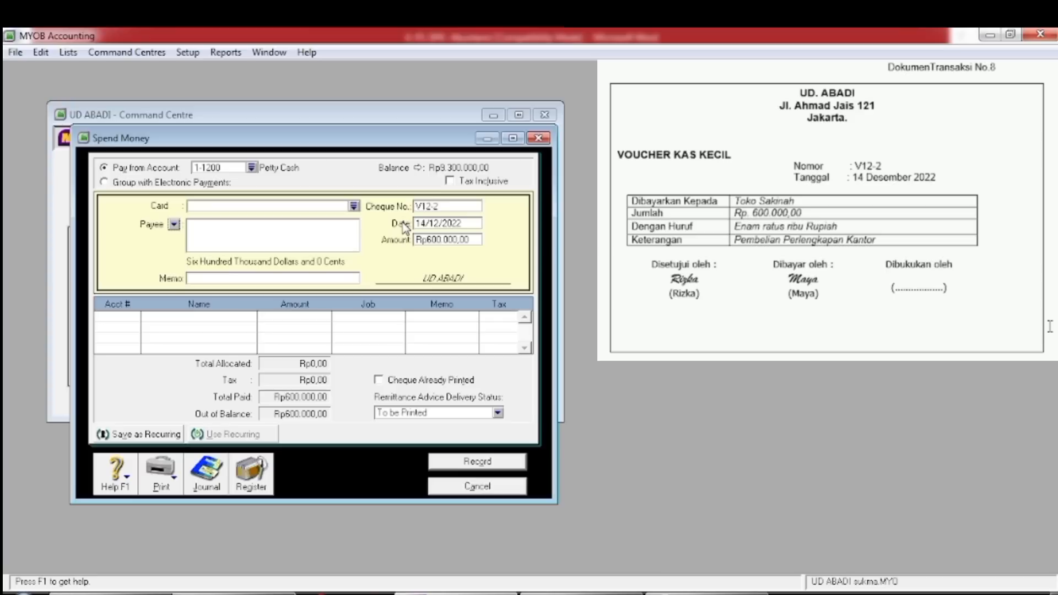
Enter TOKO SAKINAH as the payee and PEMBELIAN PERLENGKAPAN KANTOR as the payment memo
{"action": "left_click", "coordinate": [305, 225]}
{"action": "type", "text": "TOKO SAKINAH"}
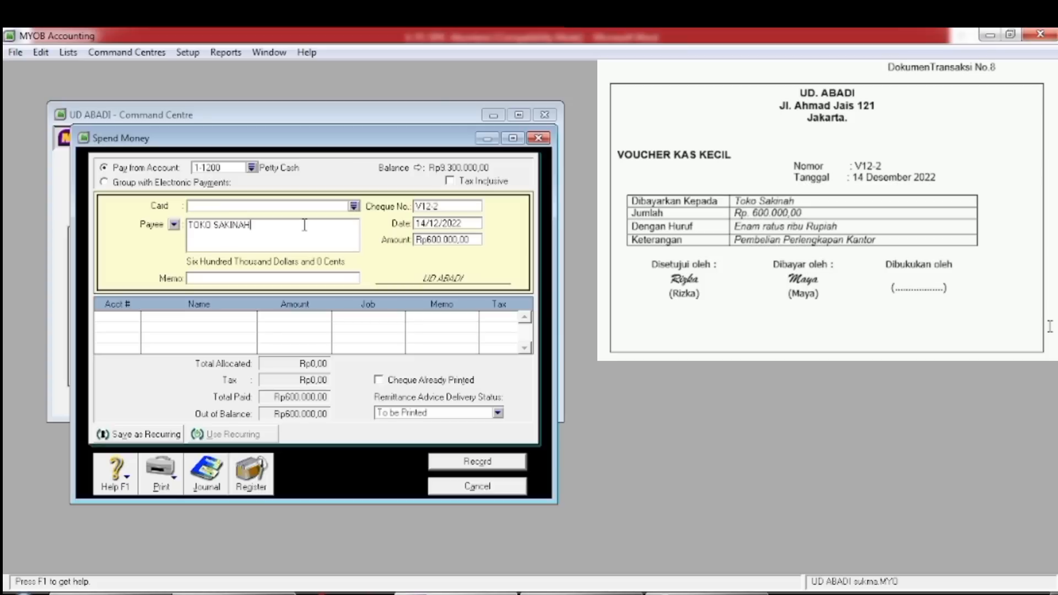
{"action": "key", "text": "Tab"}
{"action": "type", "text": "p"}
{"action": "key", "text": "BackSpace"}
{"action": "type", "text": "PEMBELIAN PP"}
{"action": "key", "text": "BackSpace"}
{"action": "type", "text": "ERLL"}
{"action": "key", "text": "BackSpace"}
{"action": "type", "text": "ENGKAPAN"}
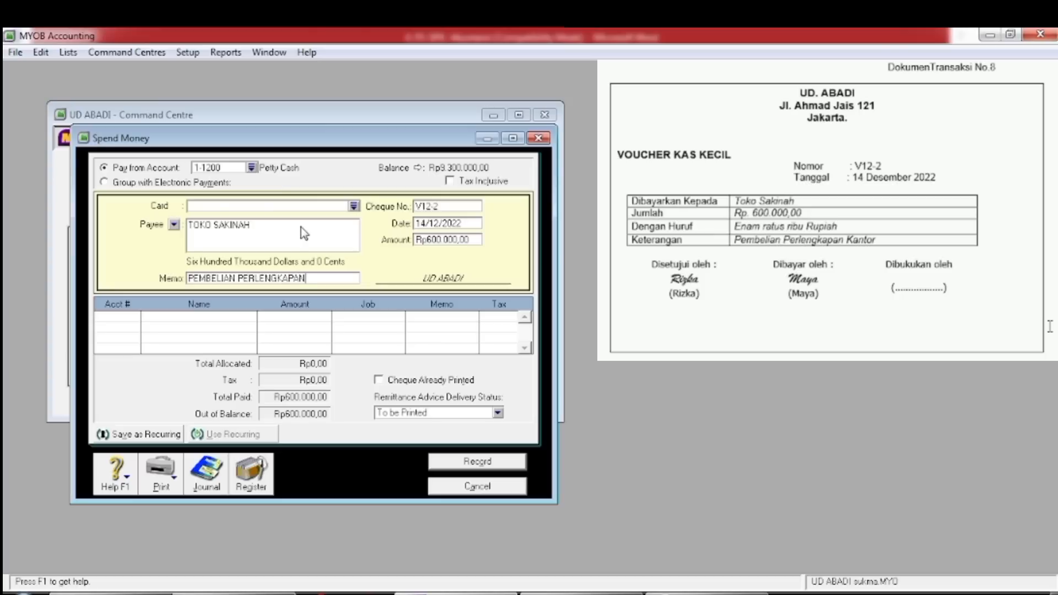
{"action": "type", "text": " KANTOR"}
{"action": "key", "text": "Tab"}
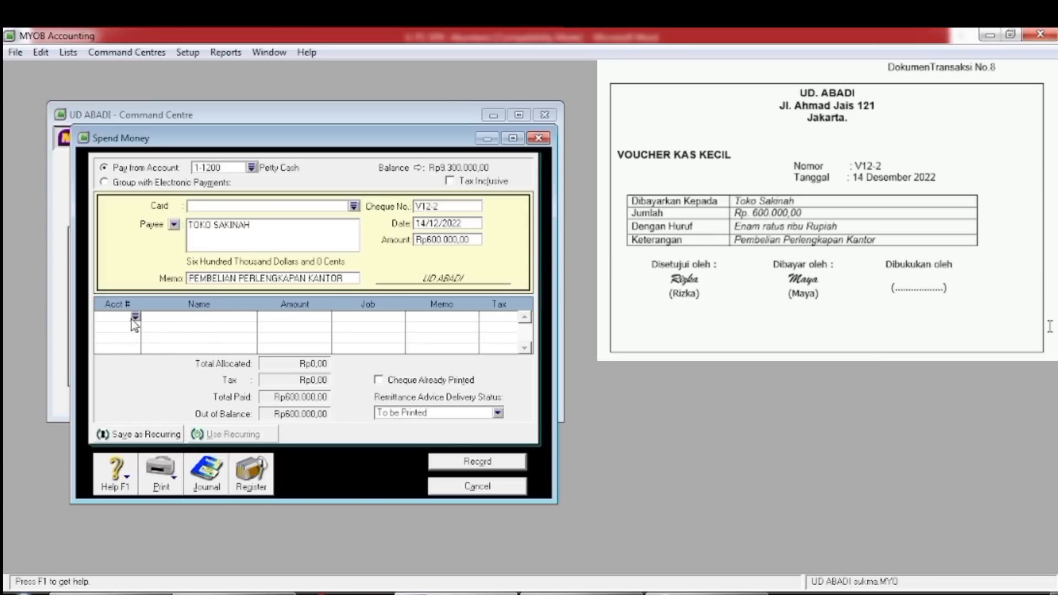
Allocate the full Toko Sakinah payment to account 1-1600 Store Supplies
{"action": "type", "text": "6"}
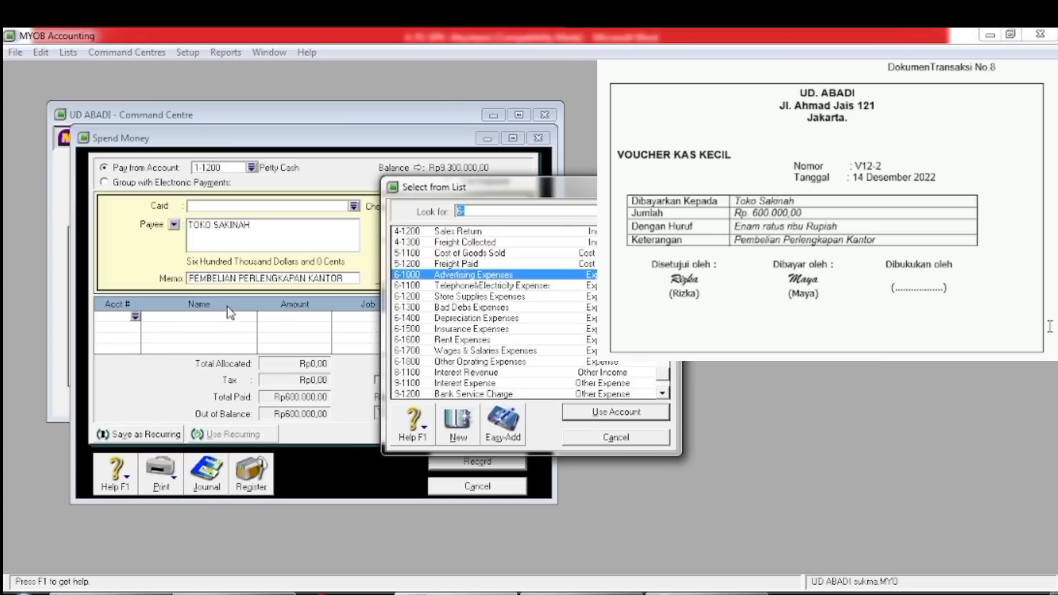
{"action": "type", "text": "1"}
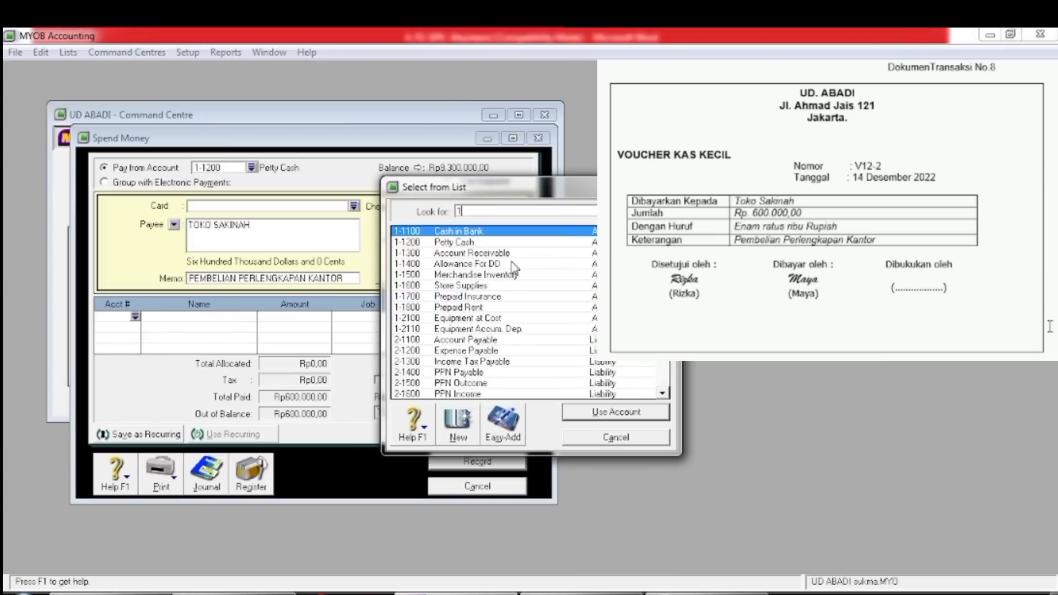
{"action": "type", "text": "-1600"}
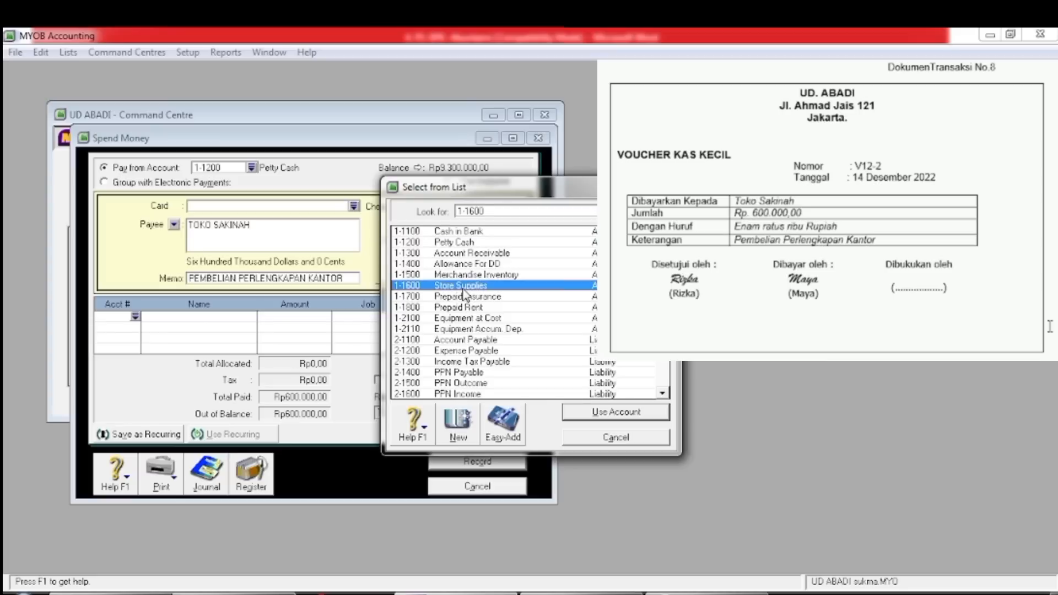
{"action": "left_click", "coordinate": [616, 412]}
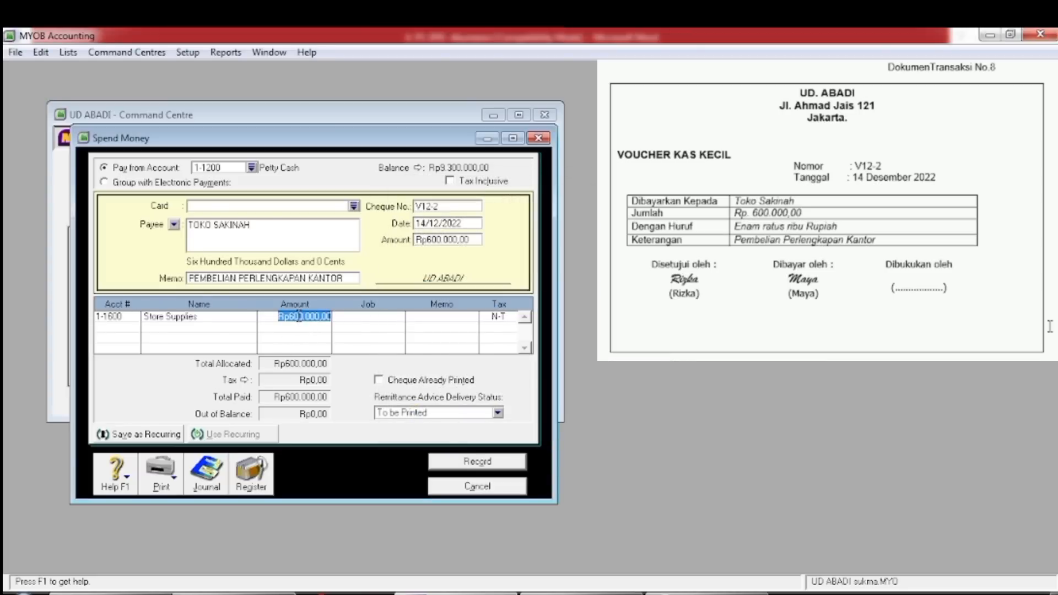
{"action": "key", "text": "Tab"}
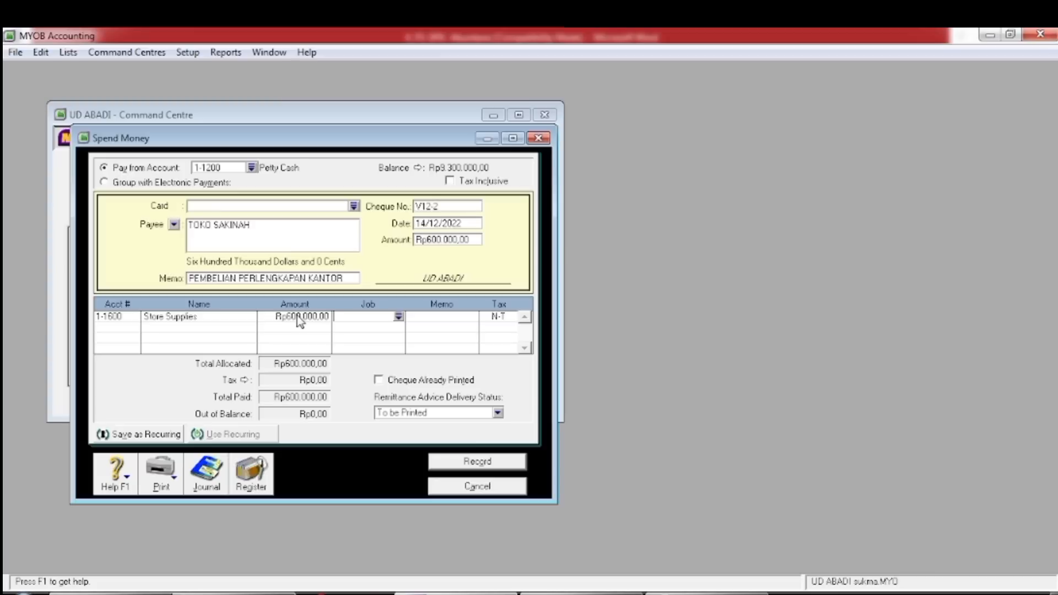
Review the petty cash payment's journal entries in the transaction recap, record the payment and close the Spend Money window
{"action": "key", "text": "ctrl+r"}
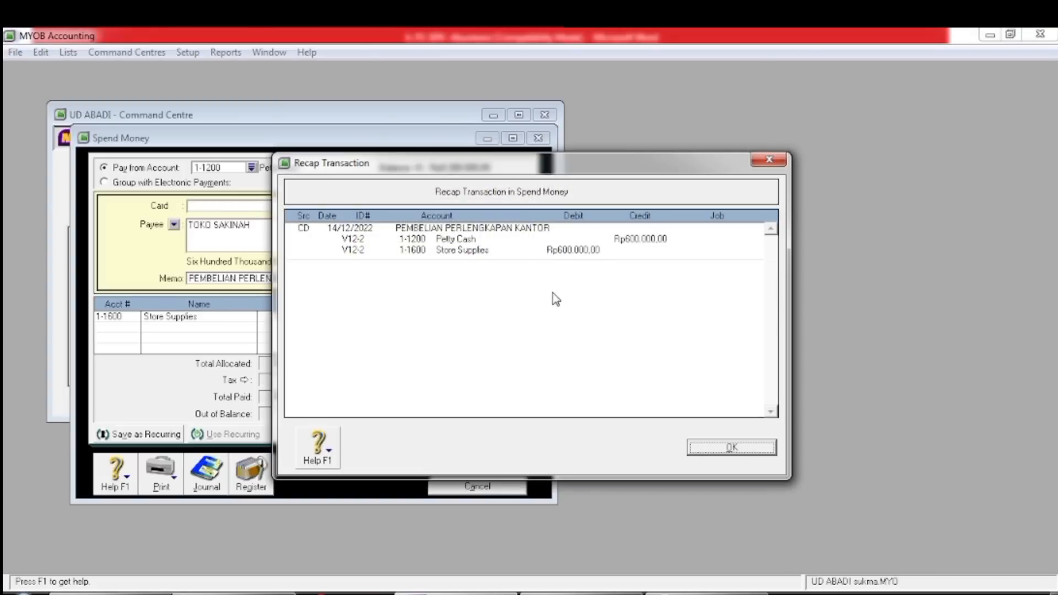
{"action": "left_click", "coordinate": [712, 449]}
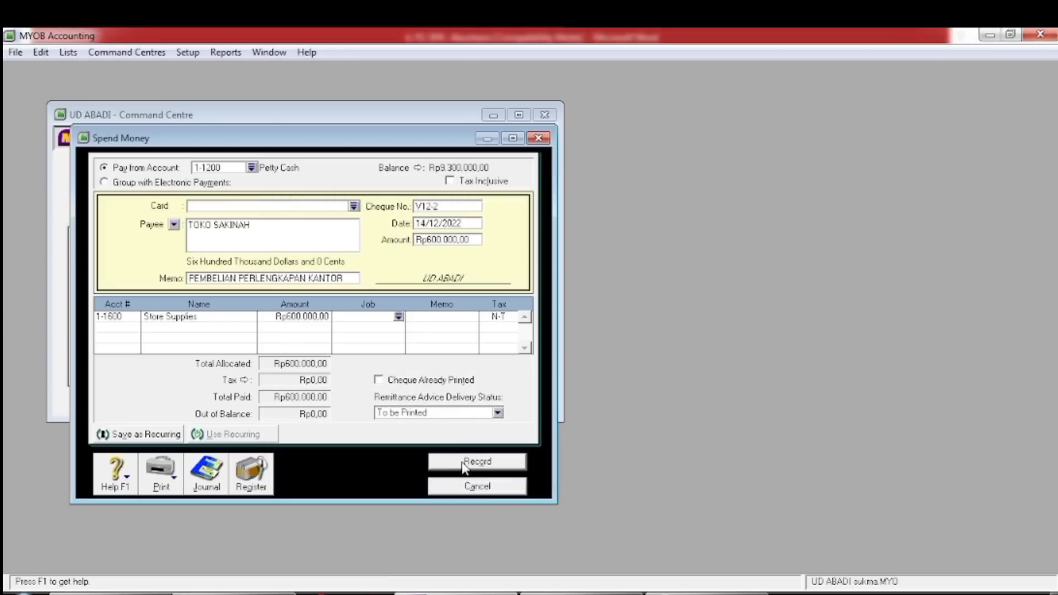
{"action": "left_click", "coordinate": [463, 464]}
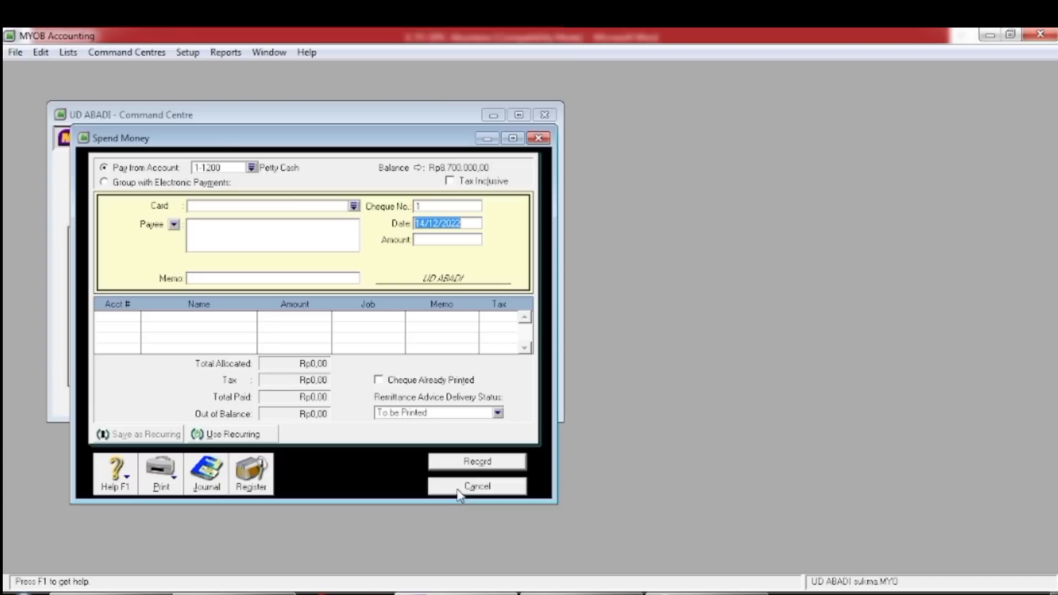
{"action": "left_click", "coordinate": [461, 487]}
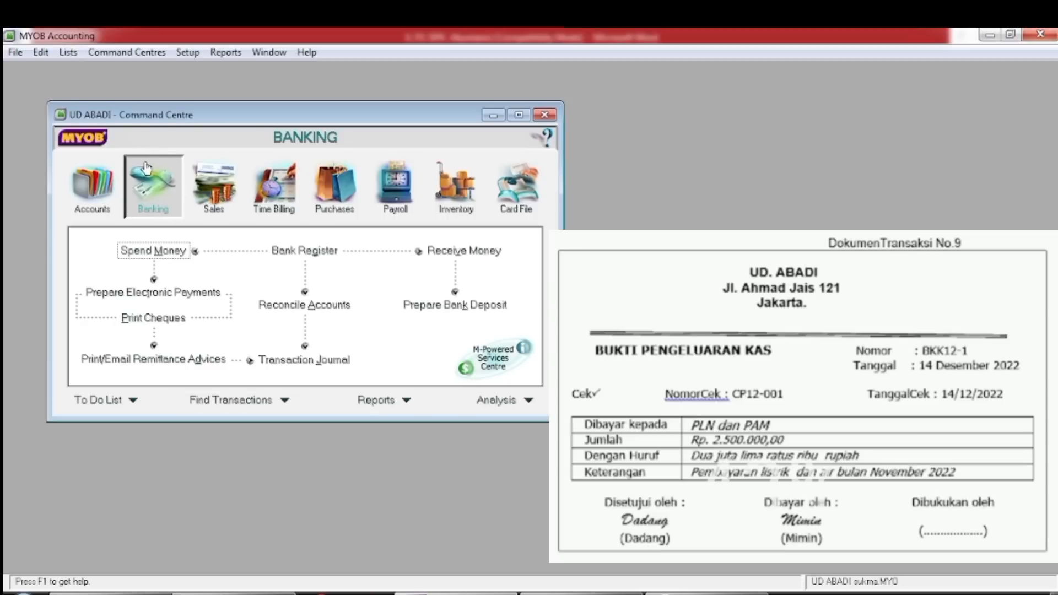
Start a Spend Money transaction from Cash in Bank with cheque number BKK12-1, amount Rp2.500.000 and memo PEMBAYARAN LIST & AIR NOVEMBER
{"action": "left_click", "coordinate": [158, 250]}
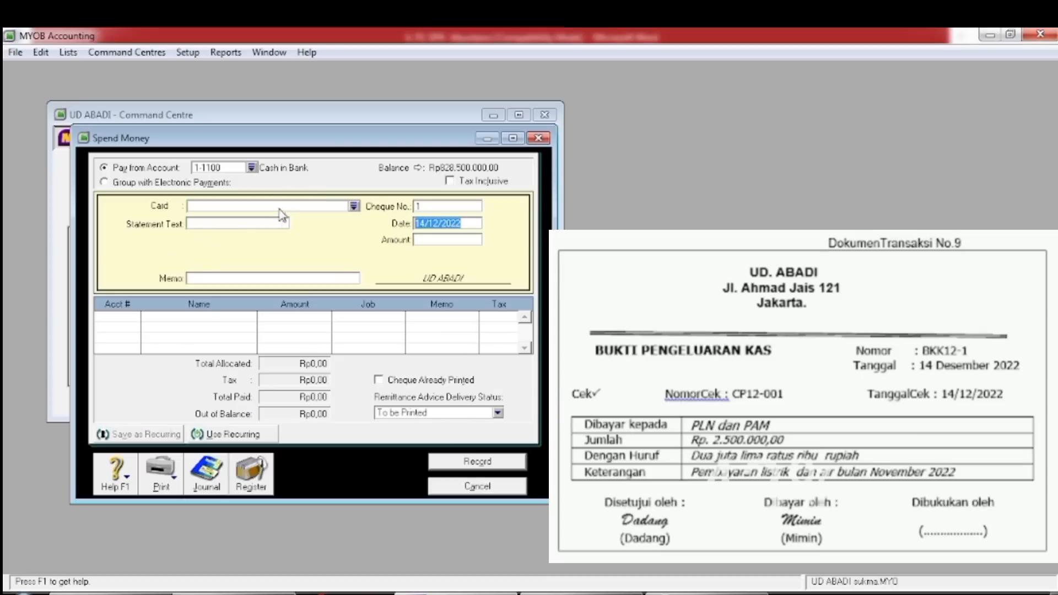
{"action": "left_click", "coordinate": [422, 210]}
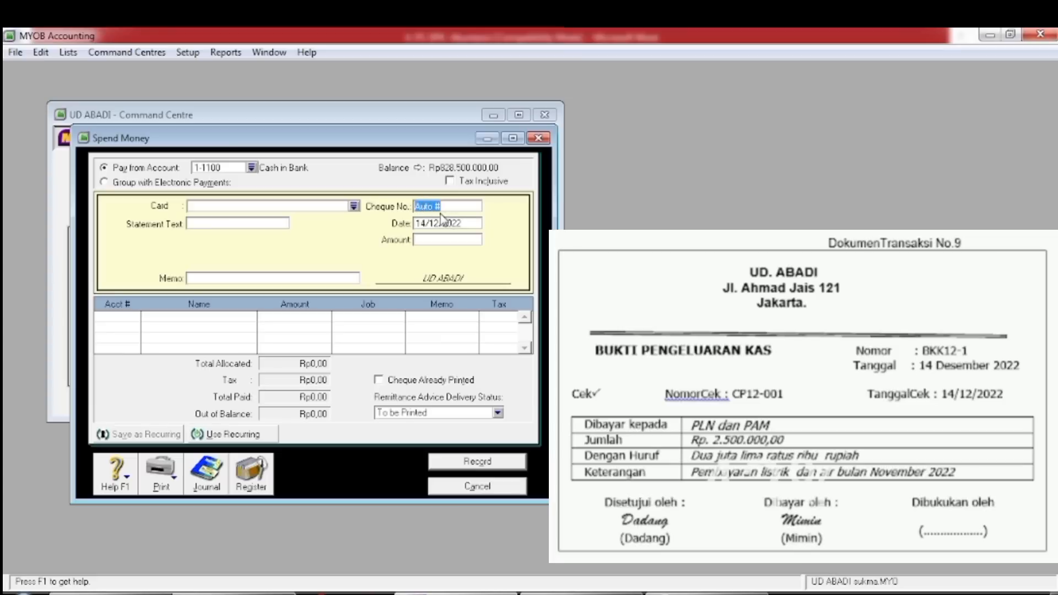
{"action": "type", "text": "BKK12-1"}
{"action": "key", "text": "Tab"}
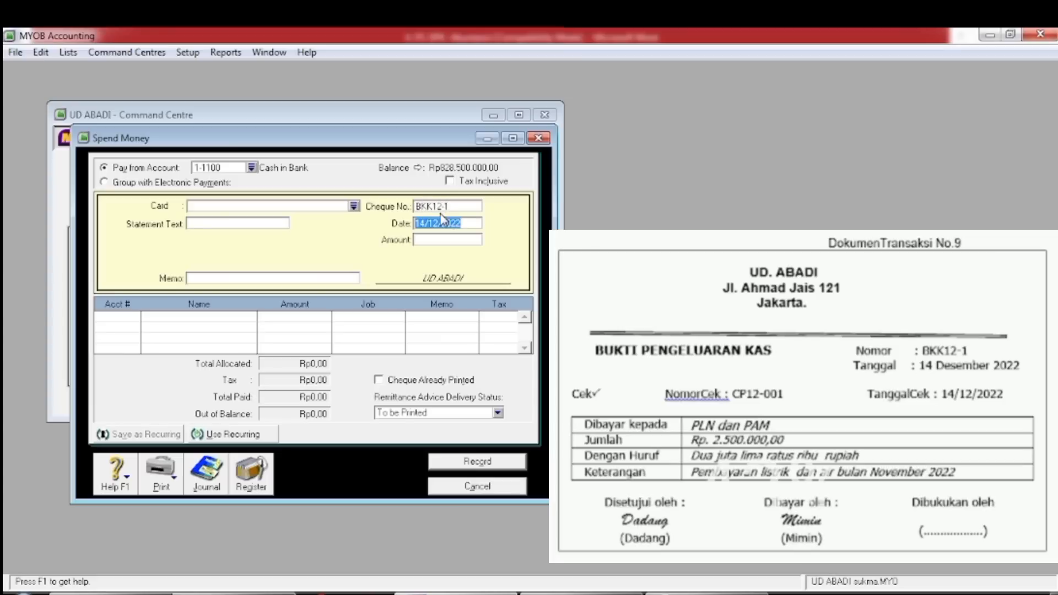
{"action": "left_click", "coordinate": [429, 242]}
{"action": "type", "text": "2500000"}
{"action": "key", "text": "Tab"}
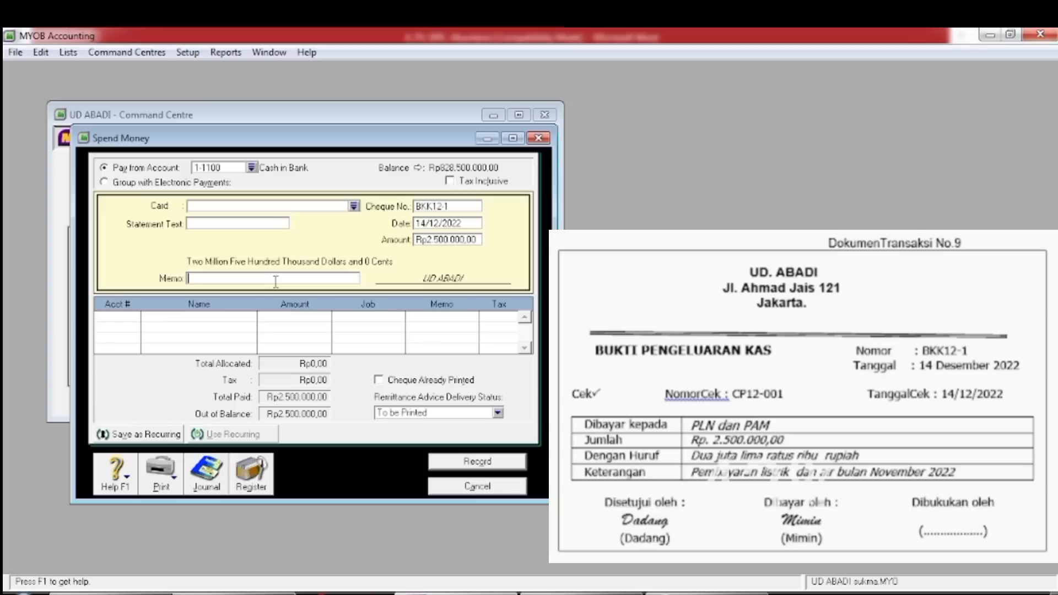
{"action": "type", "text": "PEMBAYARAN LIST &AIR nOvember"}
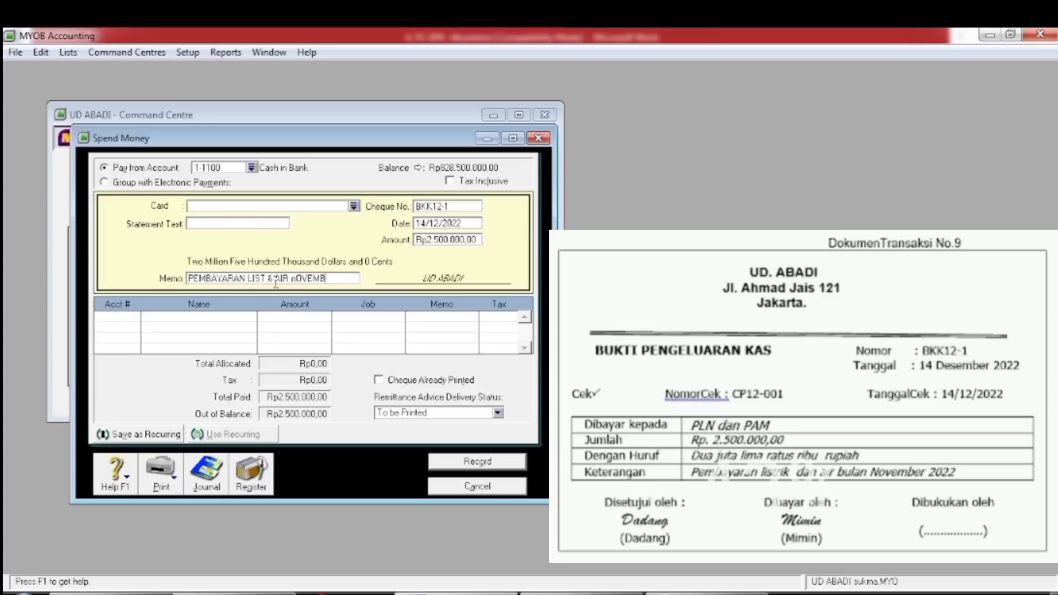
{"action": "key", "text": "Tab"}
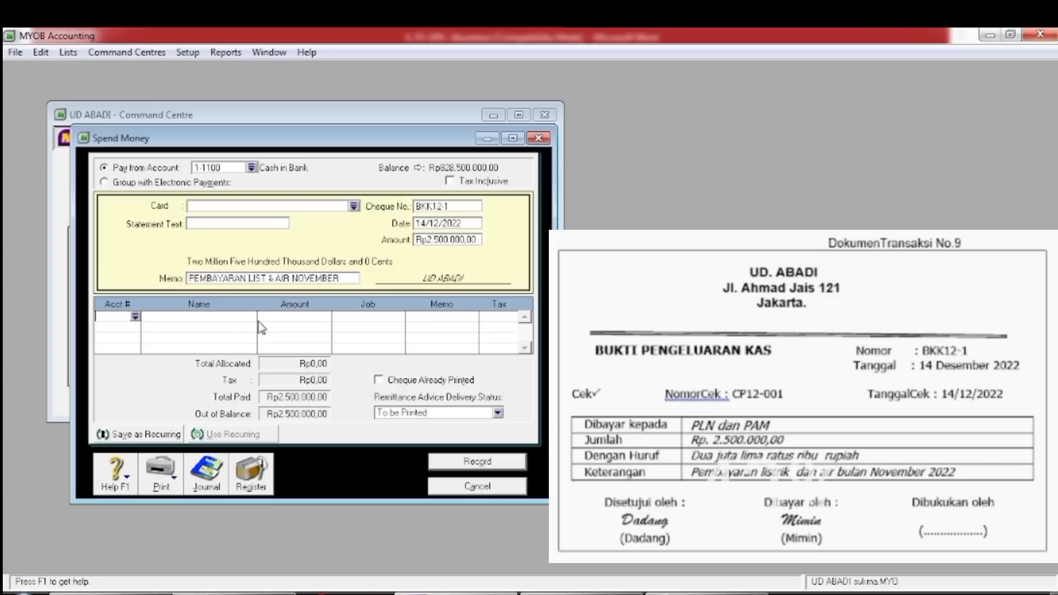
Allocate the full electricity and water payment to account 2-1200 Expense Payable
{"action": "left_click", "coordinate": [135, 318]}
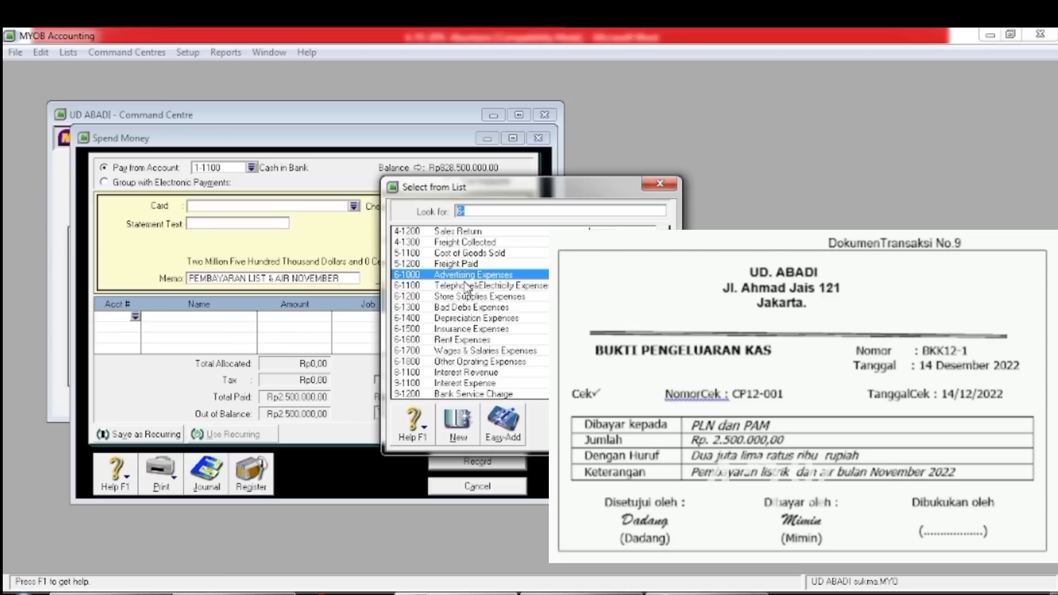
{"action": "key", "text": "BackSpace"}
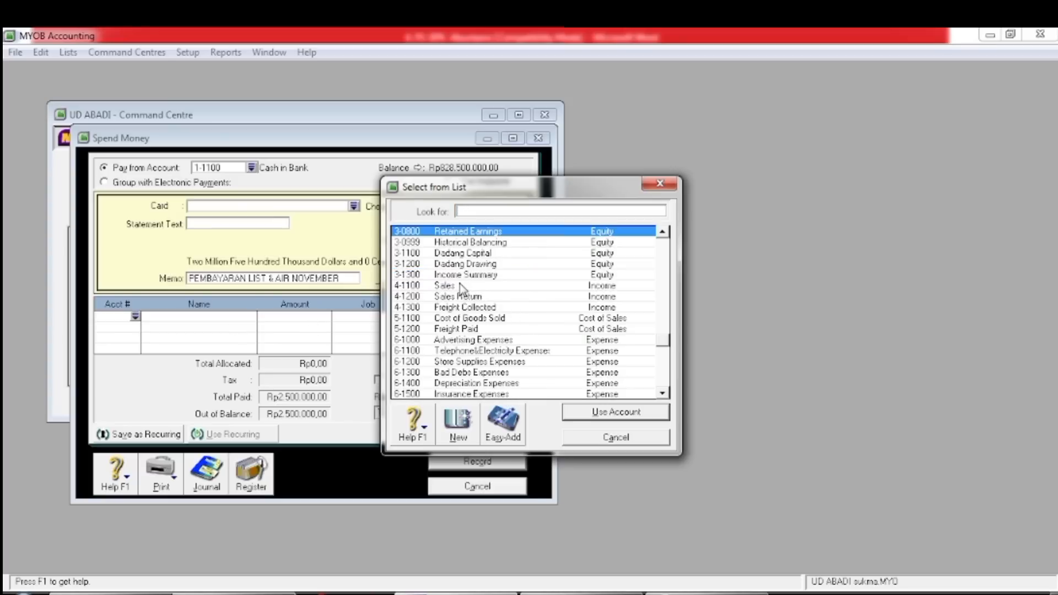
{"action": "type", "text": "2"}
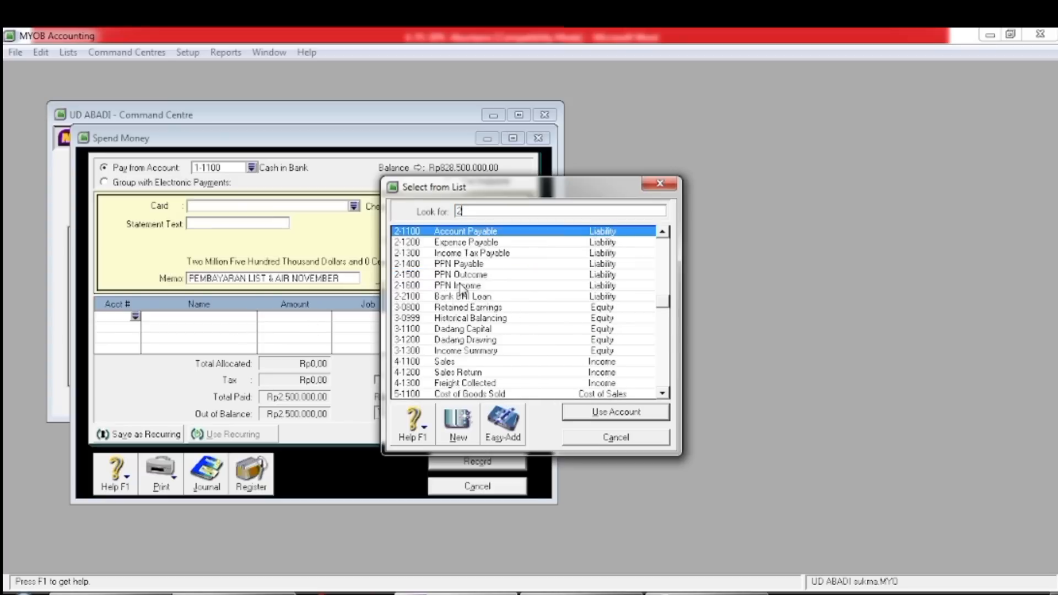
{"action": "left_click", "coordinate": [443, 243]}
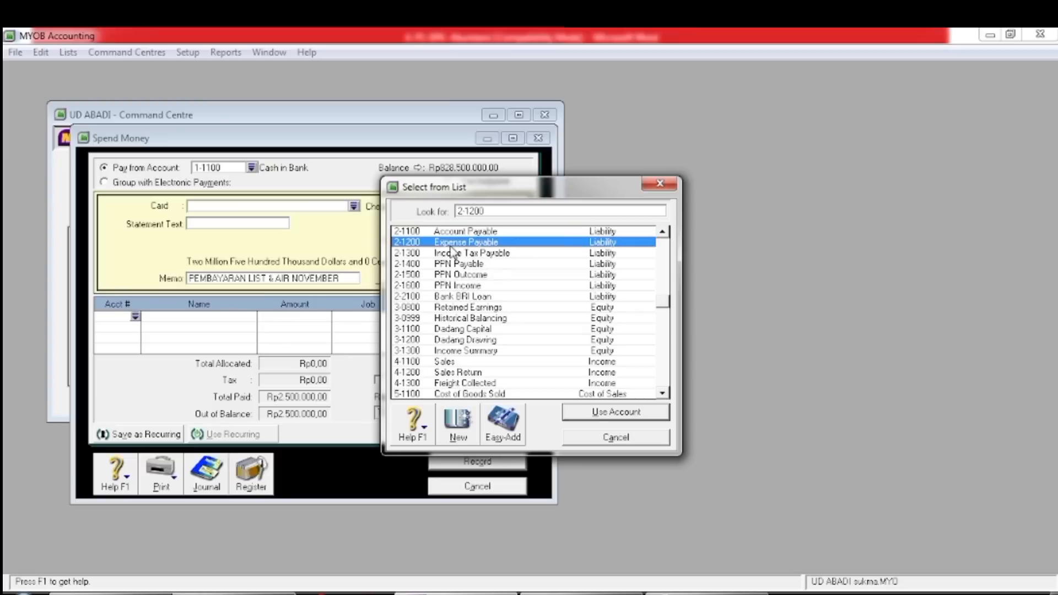
{"action": "left_click", "coordinate": [578, 422]}
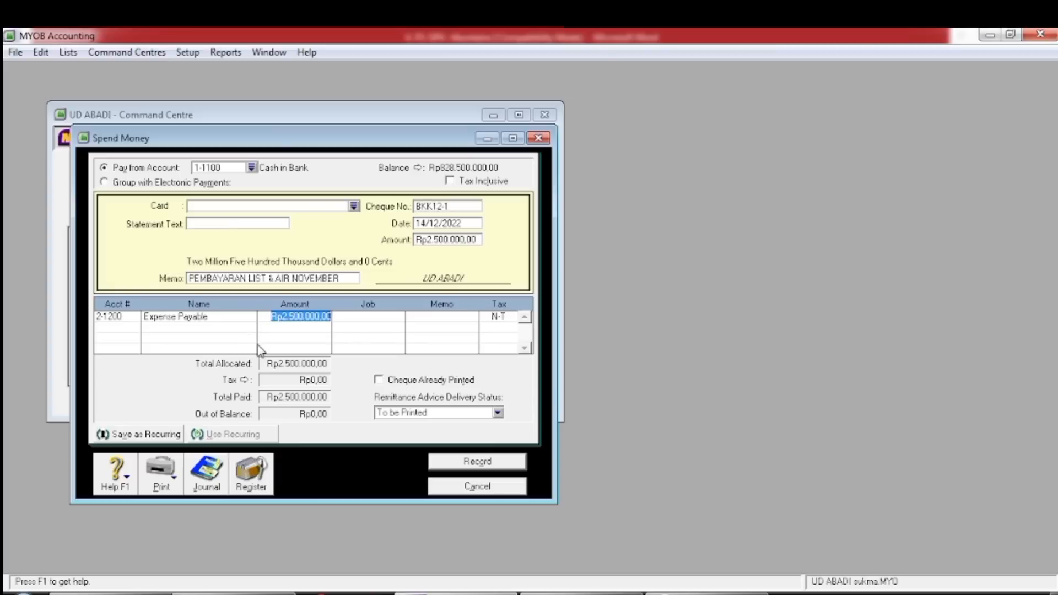
Review the BKK12-1 payment's journal entries in the transaction recap and record the payment
{"action": "key", "text": "ctrl+r"}
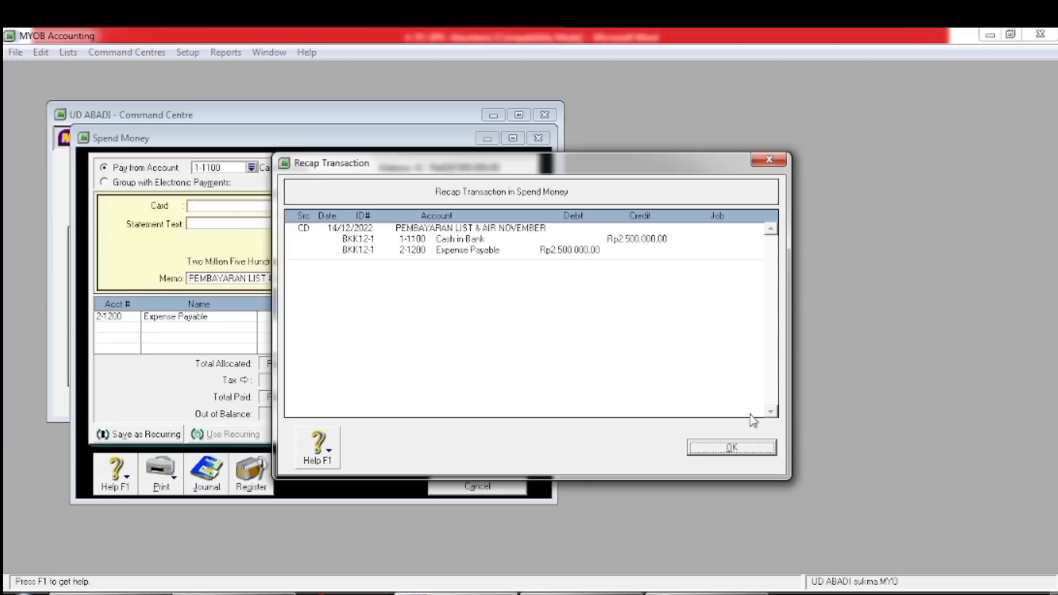
{"action": "left_click", "coordinate": [725, 449]}
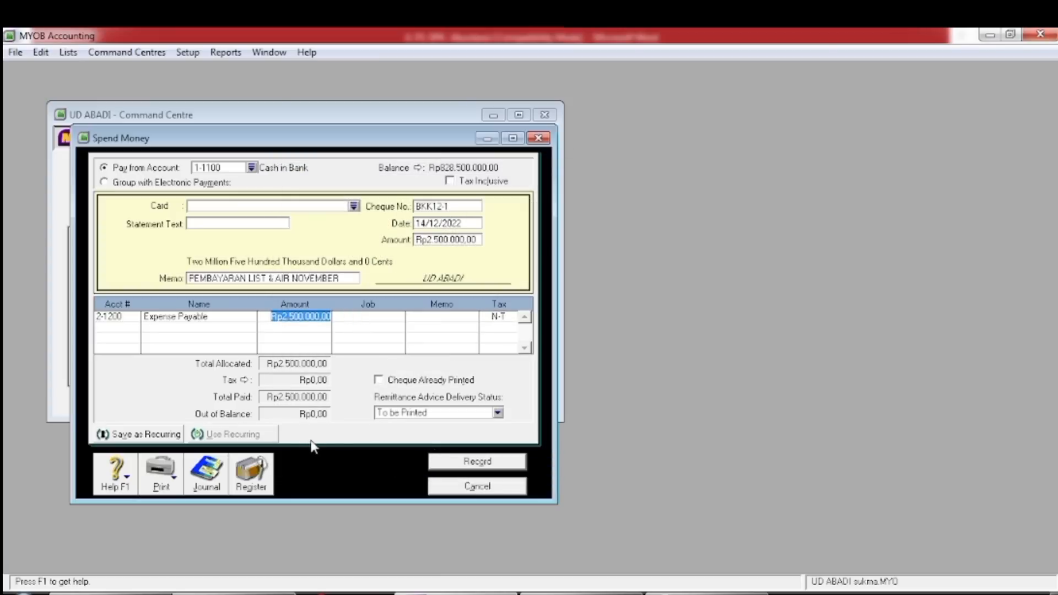
{"action": "left_click", "coordinate": [477, 467]}
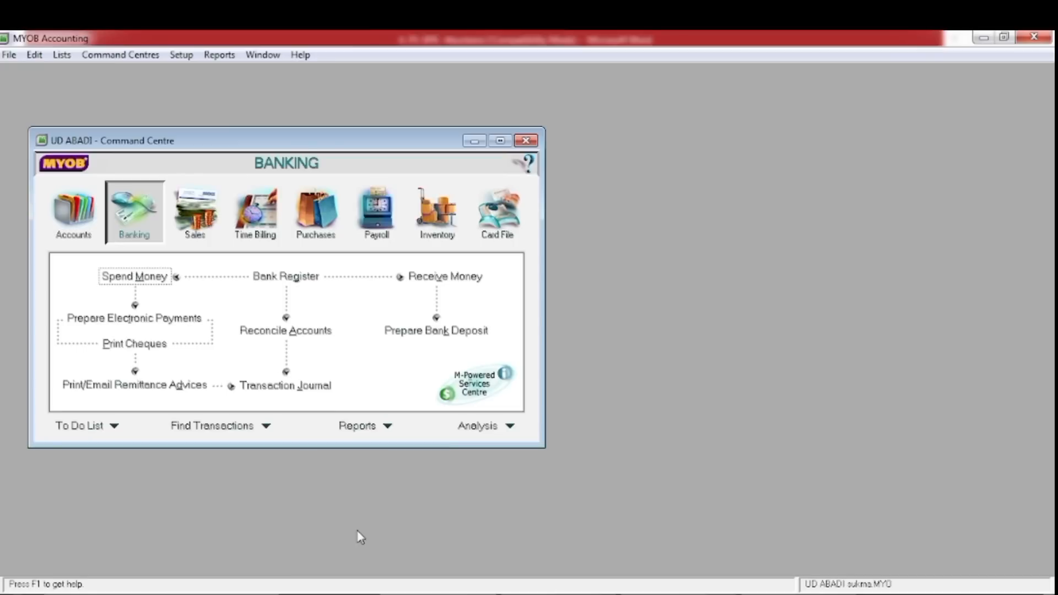
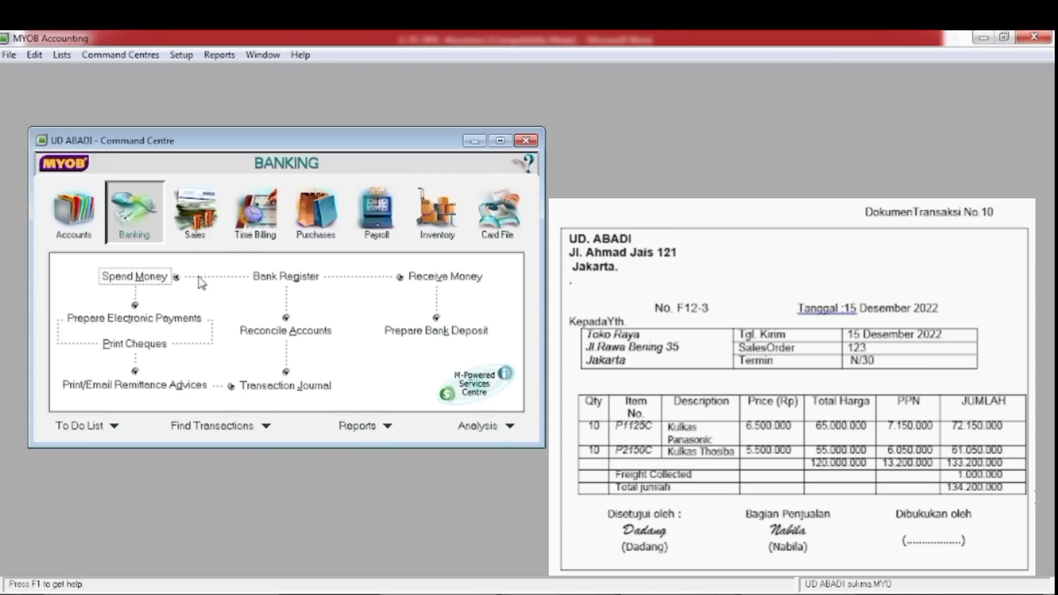
Start a new item sales invoice for the customer Toko Raya
{"action": "left_click", "coordinate": [194, 232]}
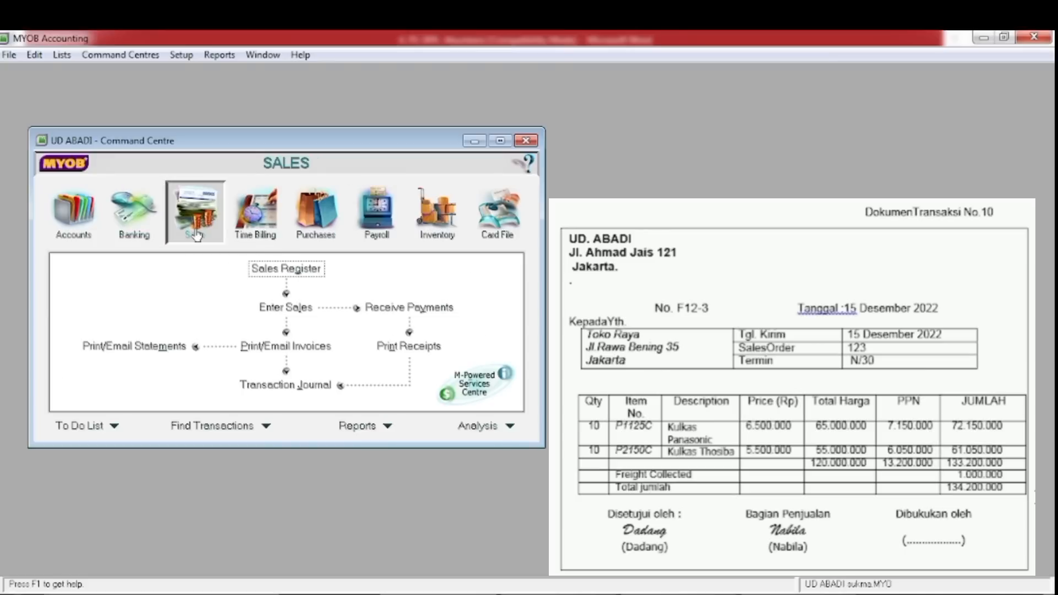
{"action": "left_click", "coordinate": [303, 313]}
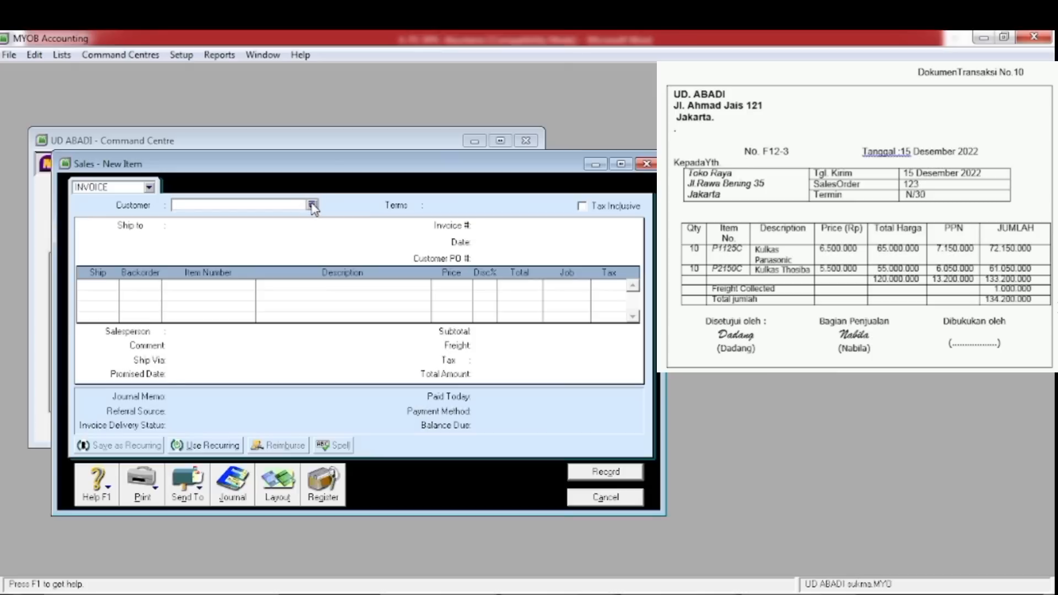
{"action": "left_click", "coordinate": [312, 205]}
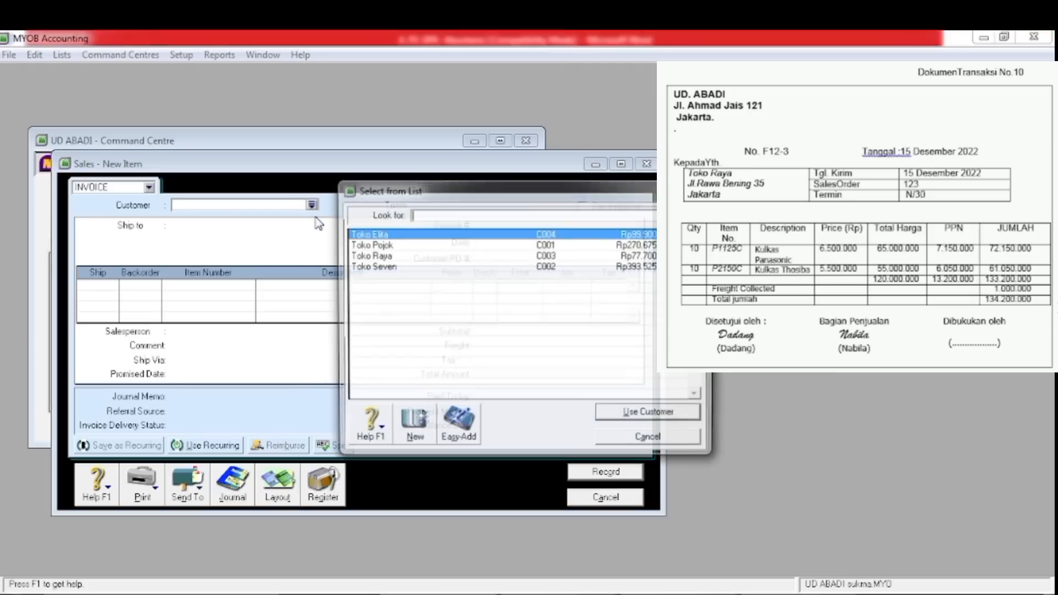
{"action": "left_click", "coordinate": [418, 256]}
{"action": "left_click", "coordinate": [628, 418]}
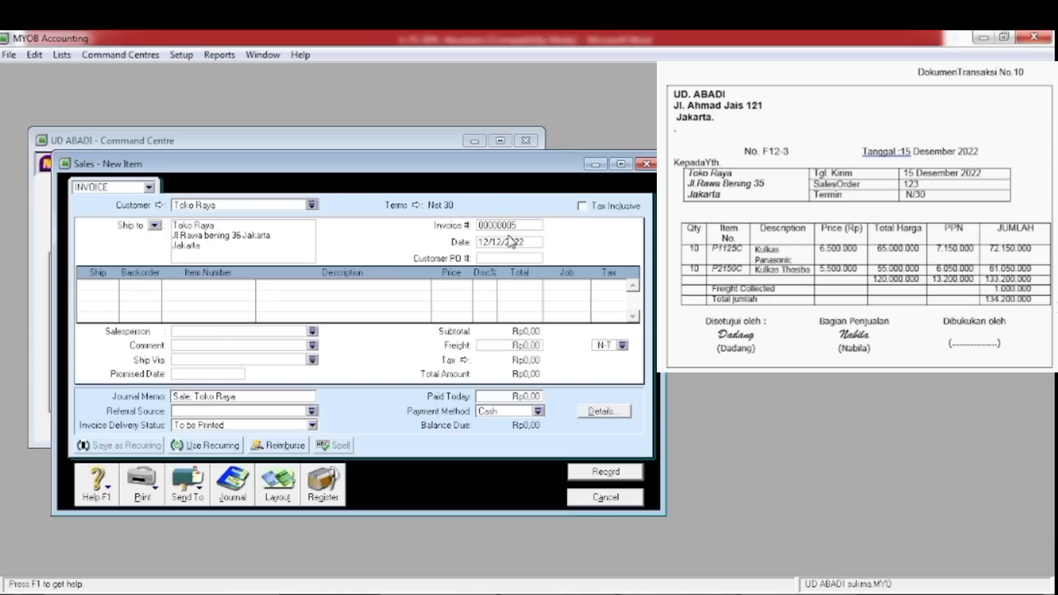
Set the Toko Raya invoice number to F12-3 and its date to 15/12/2022
{"action": "left_click", "coordinate": [506, 225]}
{"action": "type", "text": "F12-3"}
{"action": "key", "text": "Tab"}
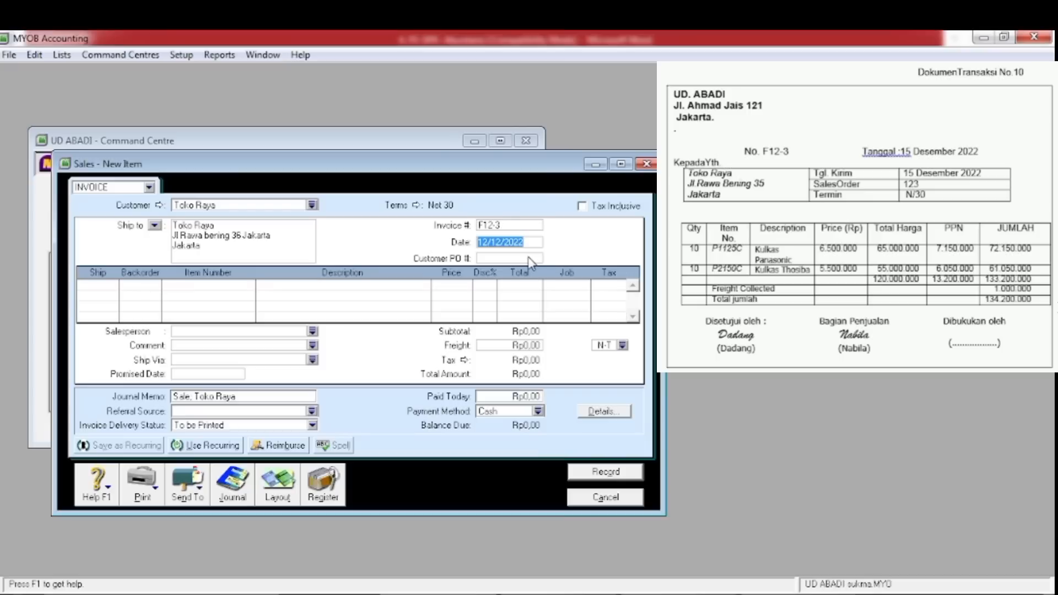
{"action": "left_click", "coordinate": [492, 245]}
{"action": "key", "text": "BackSpace"}
{"action": "type", "text": "5"}
{"action": "key", "text": "Tab"}
Add an invoice line for 10 units of item P1125C Kulkas Panasonic at a price of Rp6.500.000 each
{"action": "type", "text": "10"}
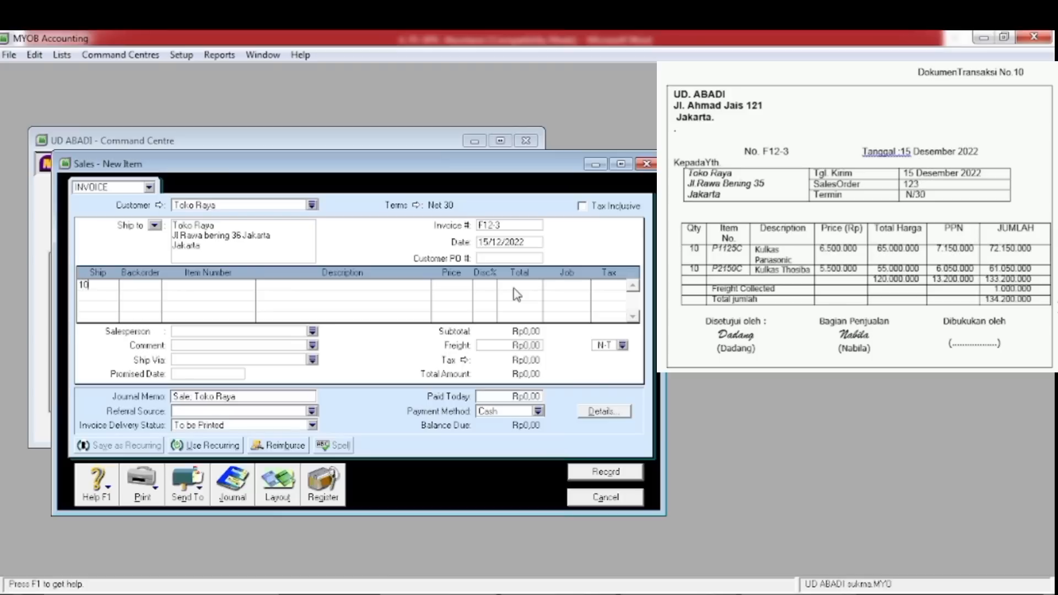
{"action": "key", "text": "Tab"}
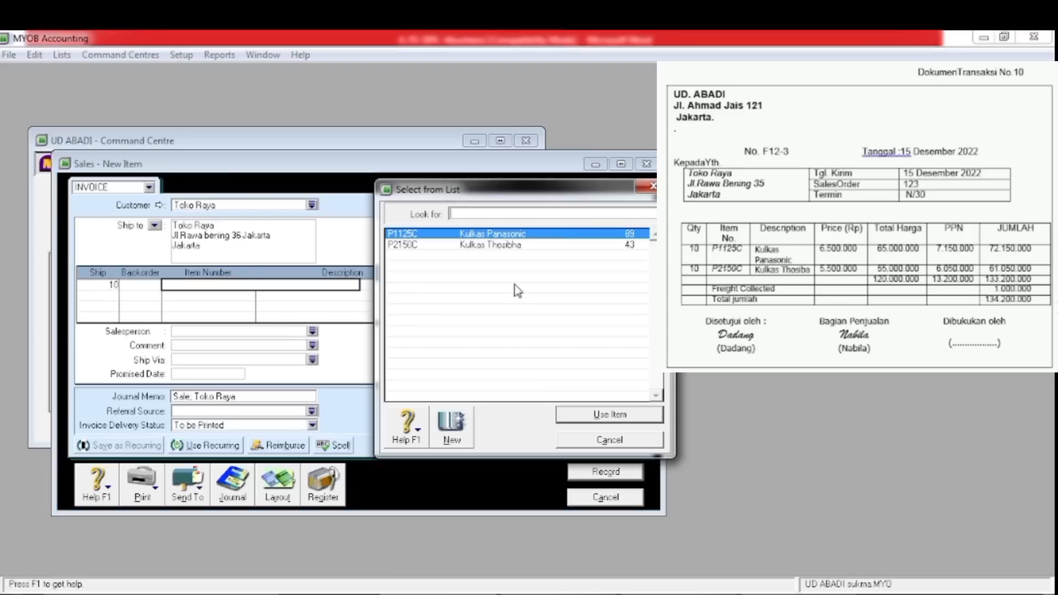
{"action": "left_click", "coordinate": [593, 418]}
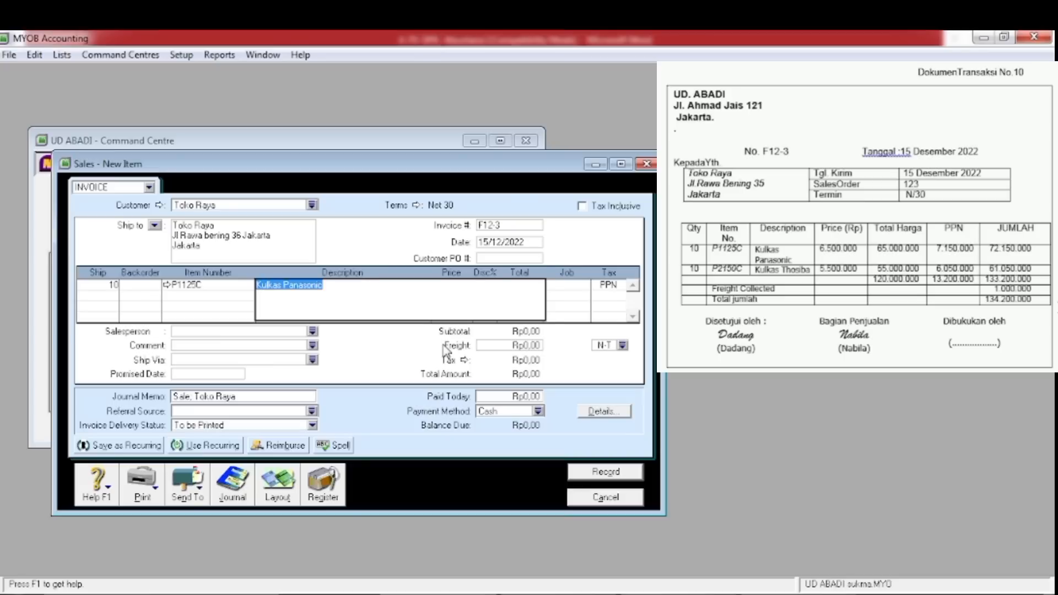
{"action": "key", "text": "Tab"}
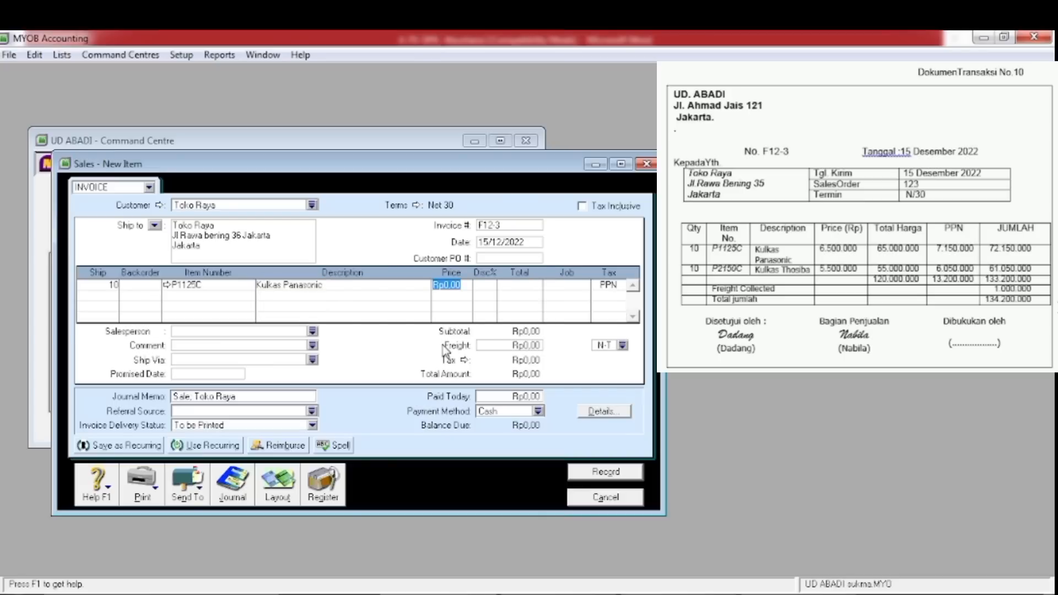
{"action": "type", "text": "6500000"}
{"action": "key", "text": "Tab"}
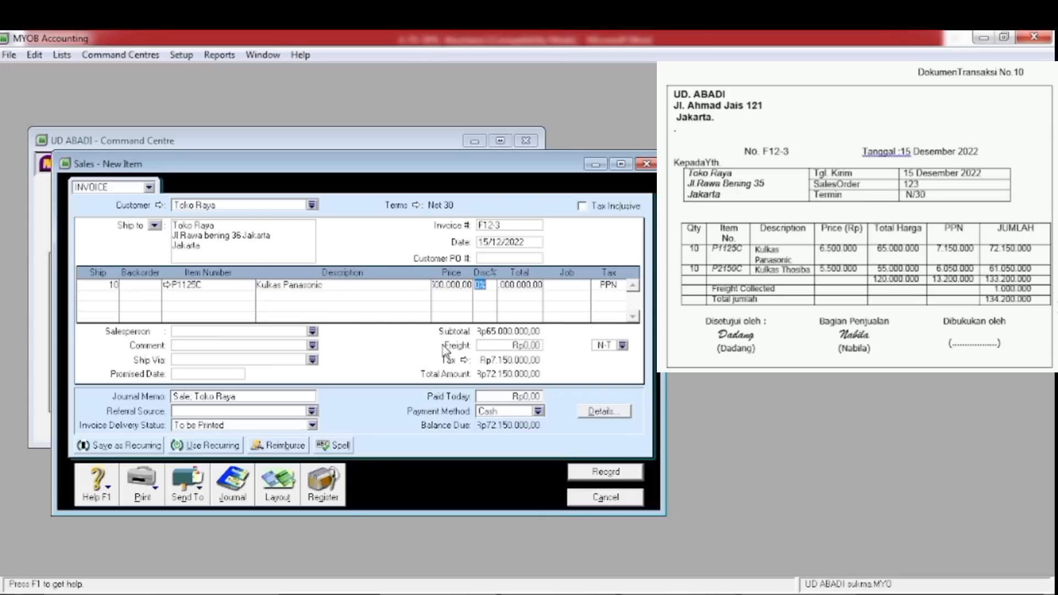
{"action": "key", "text": "Tab"}
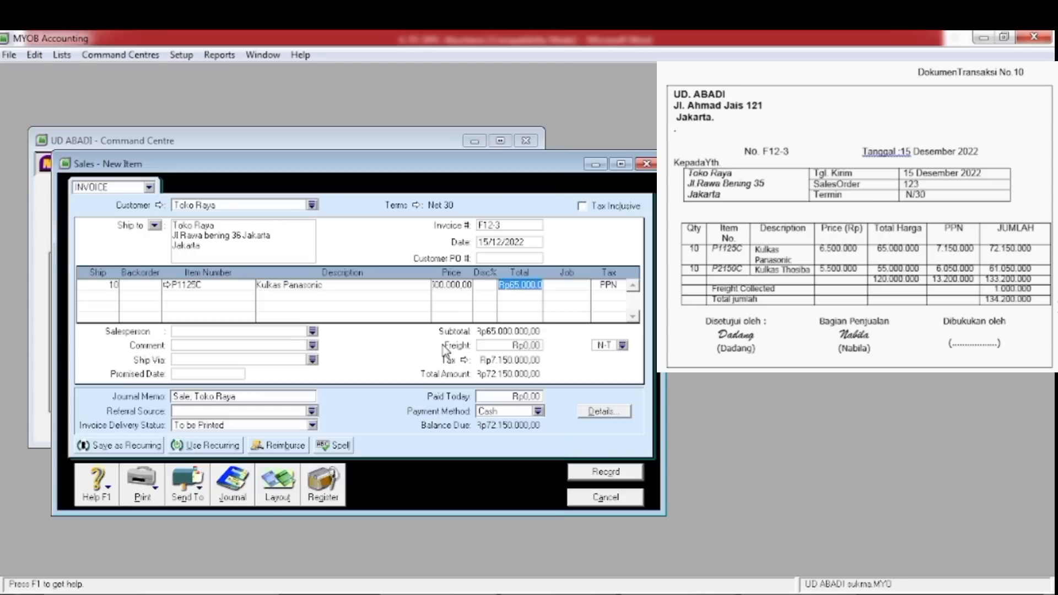
Add a second Toko Raya invoice line for 10 units of item P2150C Kulkas Thosibha at a price of Rp5.500.000 each
{"action": "key", "text": "Tab"}
{"action": "key", "text": "Tab"}
{"action": "key", "text": "Tab"}
{"action": "type", "text": "10"}
{"action": "key", "text": "Tab"}
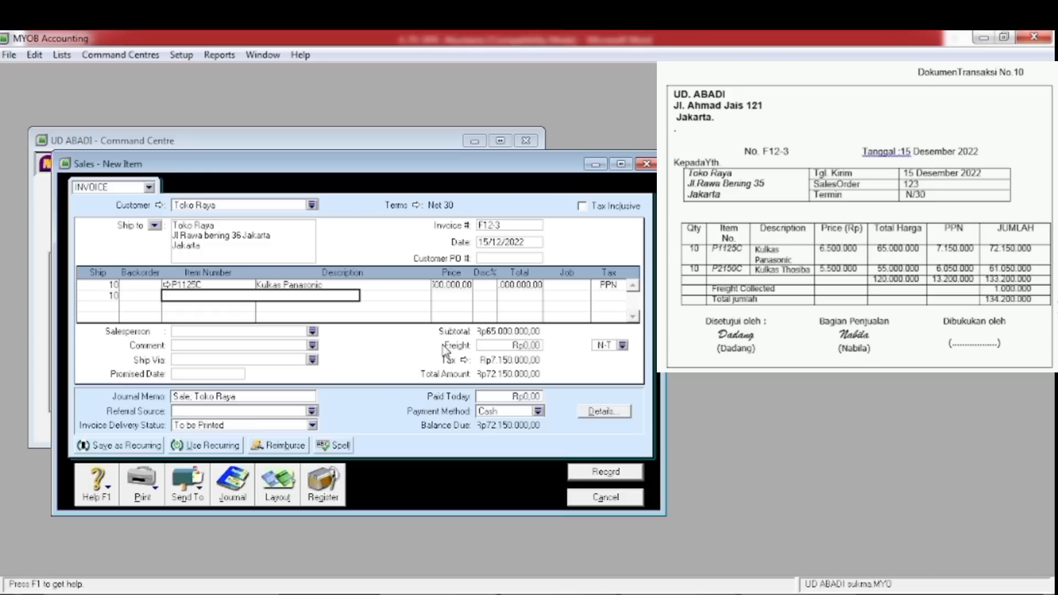
{"action": "key", "text": "Tab"}
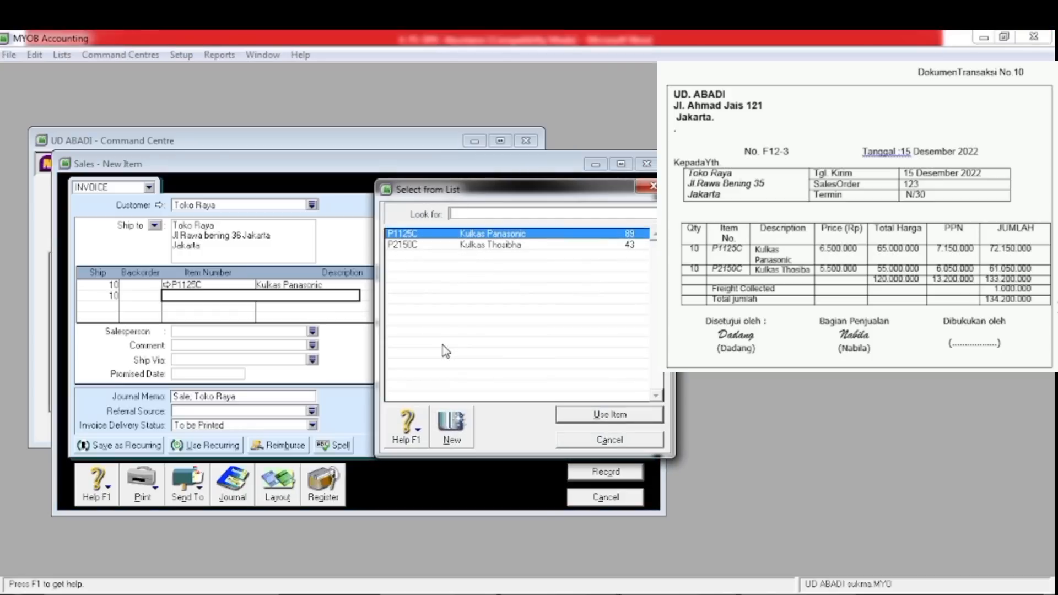
{"action": "left_click", "coordinate": [466, 244]}
{"action": "left_click", "coordinate": [592, 420]}
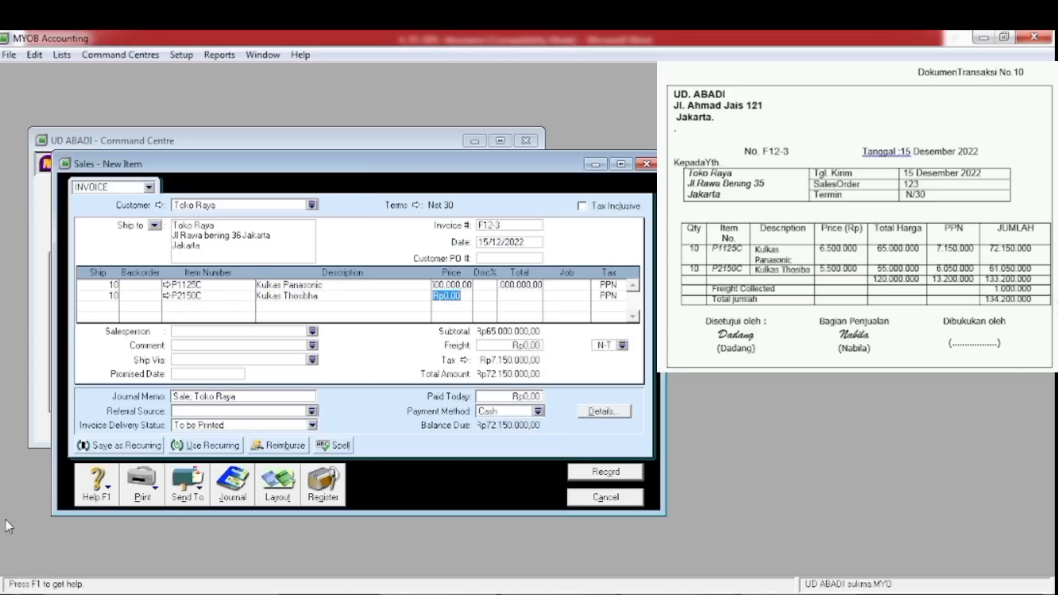
{"action": "type", "text": "5500000"}
{"action": "key", "text": "Tab"}
{"action": "key", "text": "Tab"}
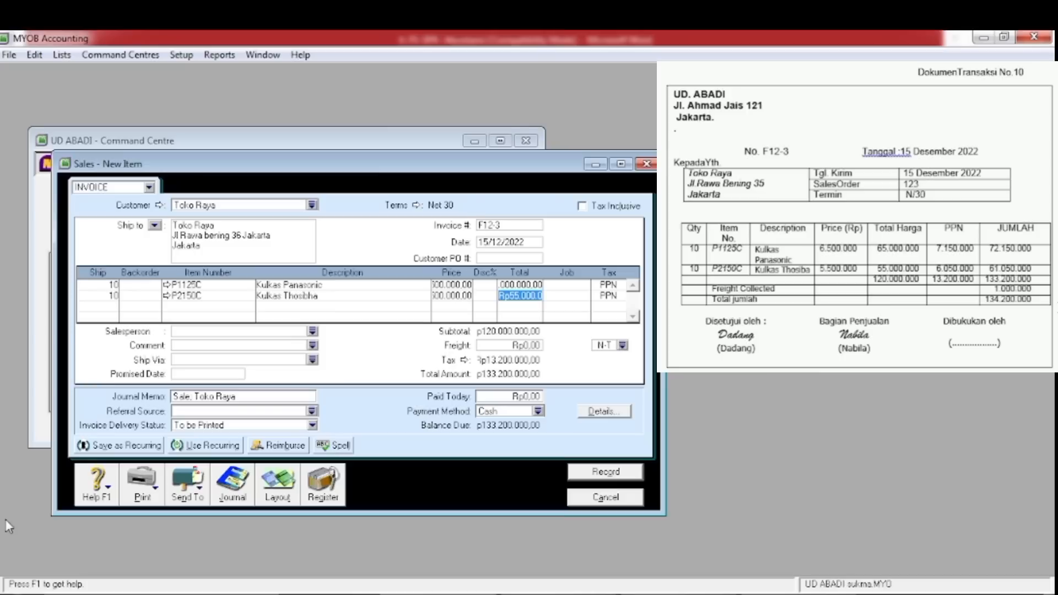
{"action": "key", "text": "Tab"}
{"action": "key", "text": "Tab"}
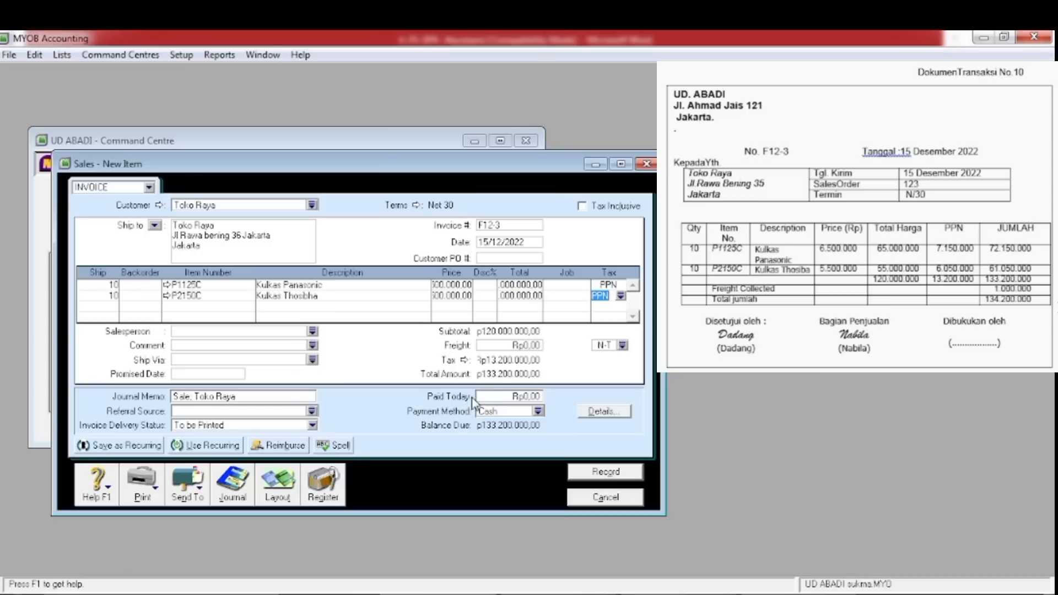
Set the freight charge on the Toko Raya invoice to Rp1.000.000
{"action": "left_click", "coordinate": [529, 346]}
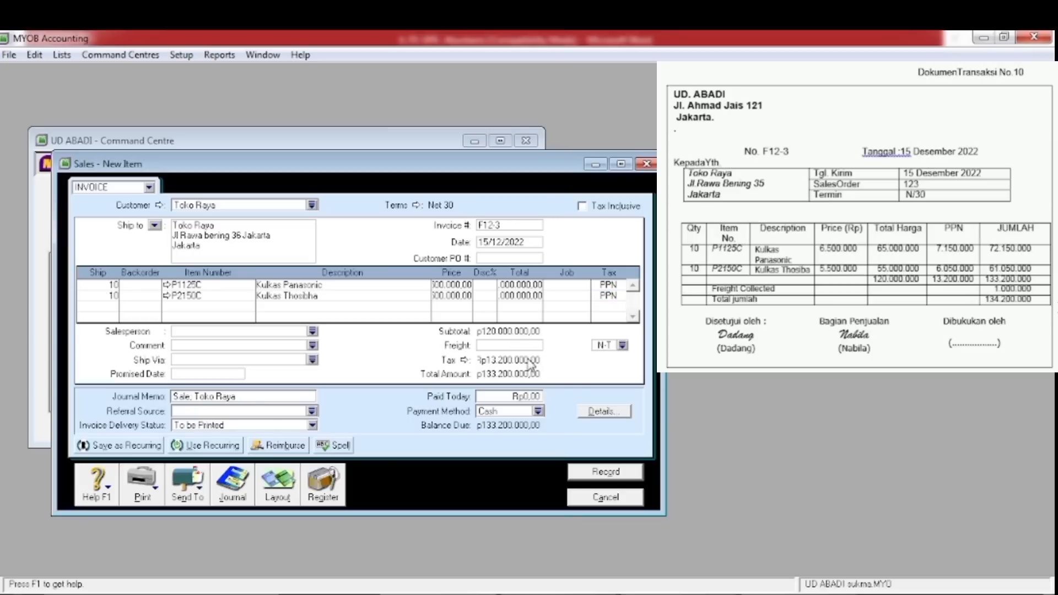
{"action": "type", "text": "1."}
{"action": "type", "text": "000."}
{"action": "type", "text": "000000"}
{"action": "key", "text": "Tab"}
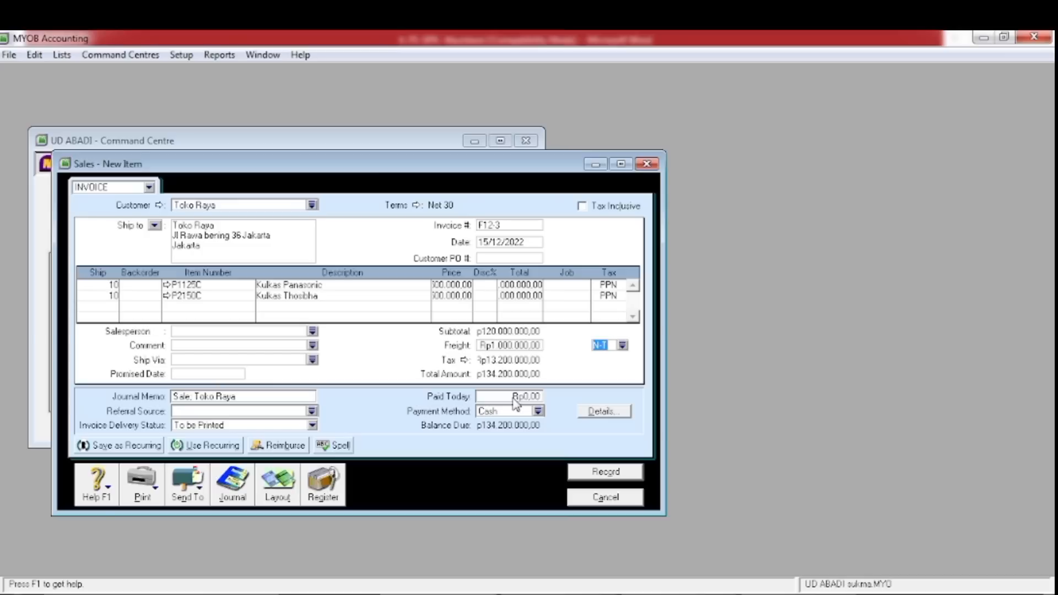
Review invoice F12-3's journal entries in the transaction recap, then record the invoice and leave the sales entry form
{"action": "key", "text": "ctrl+r"}
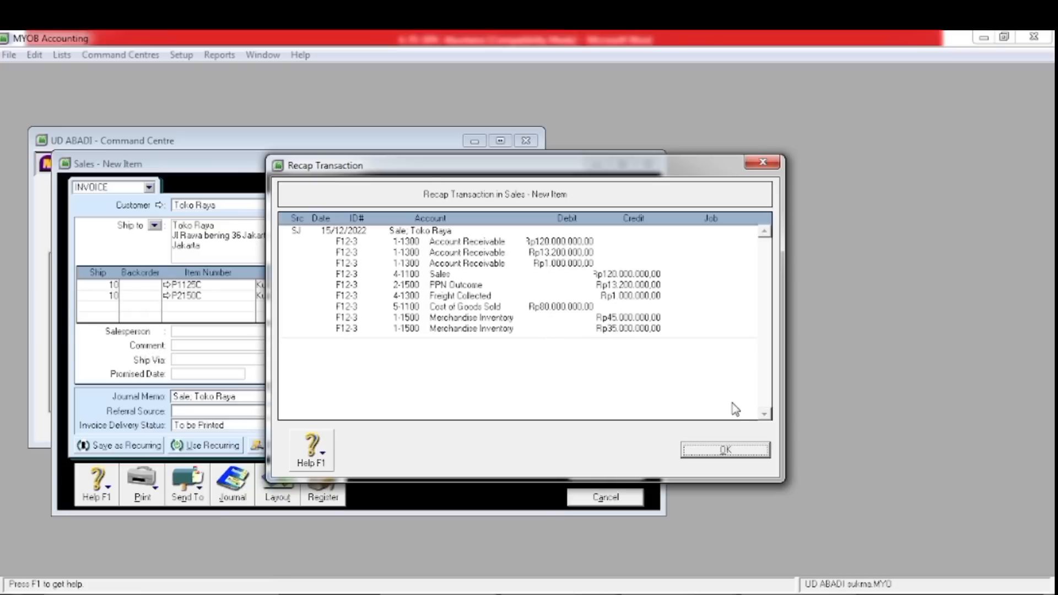
{"action": "left_click", "coordinate": [724, 450]}
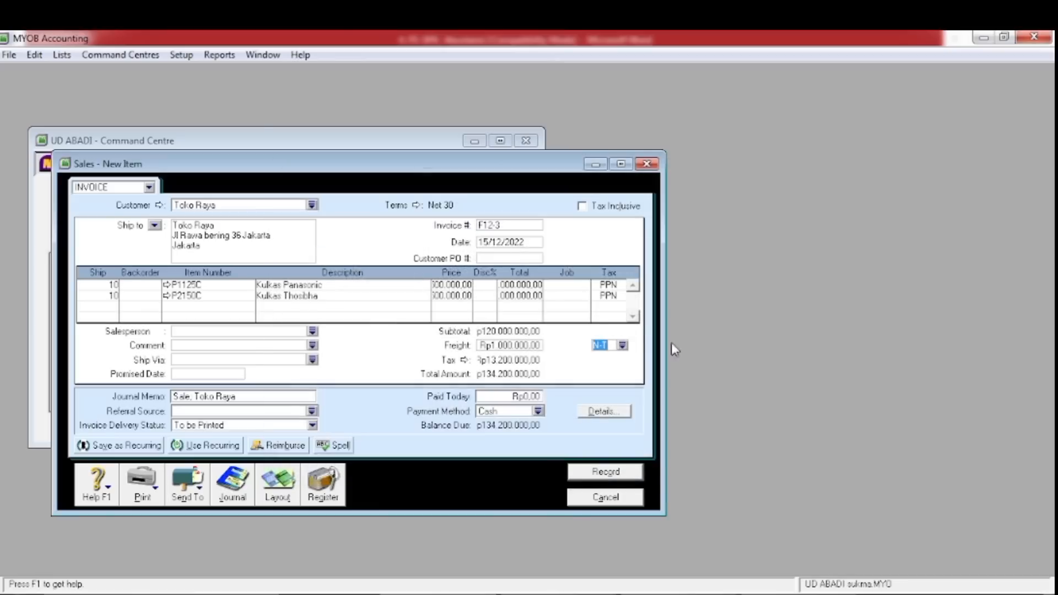
{"action": "left_click", "coordinate": [595, 474]}
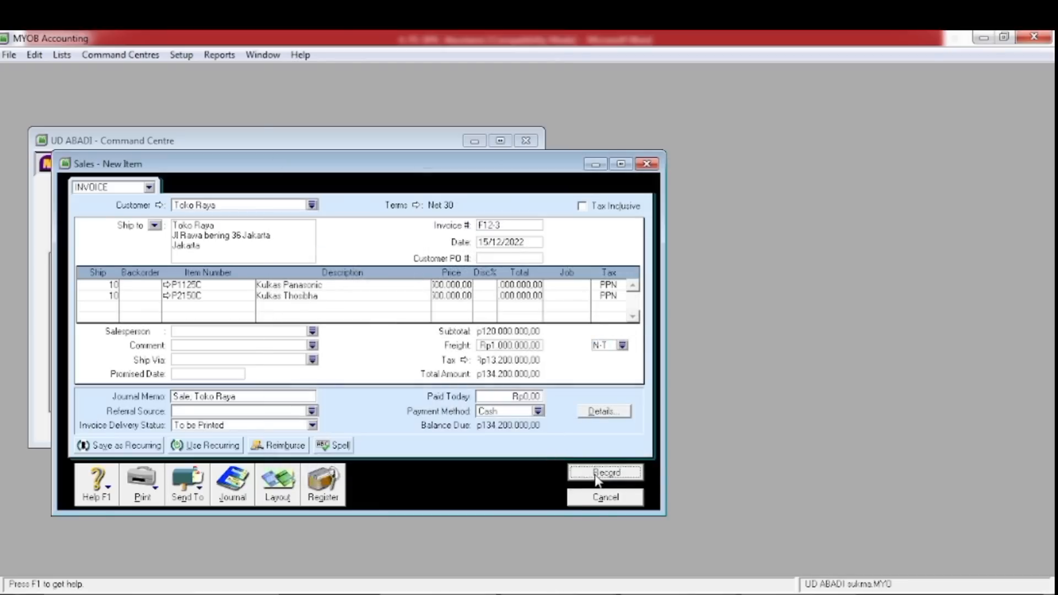
{"action": "left_click", "coordinate": [576, 497]}
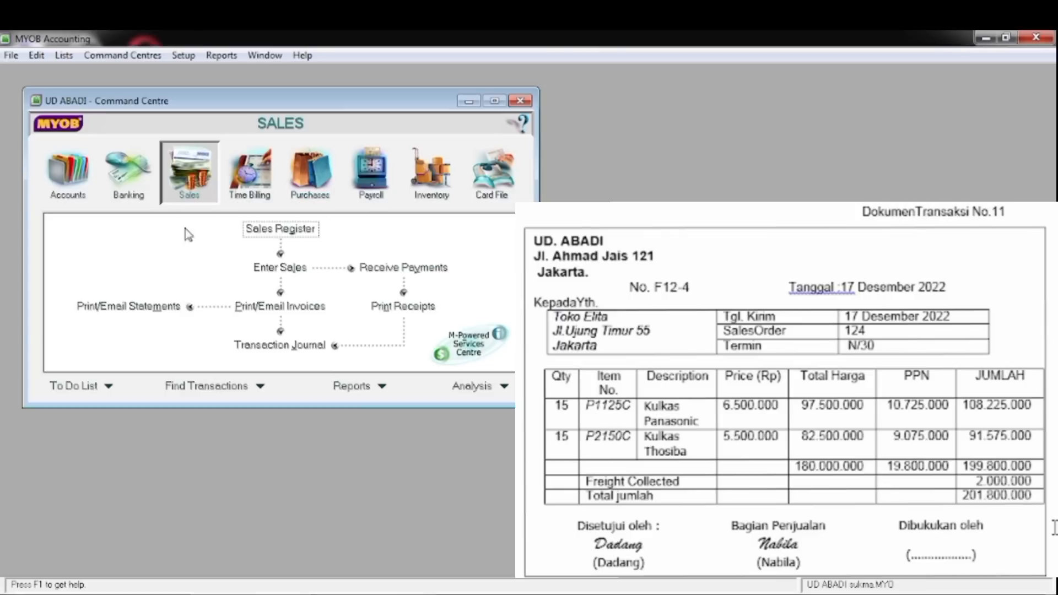
Start a new item sales invoice for the customer Toko Elita
{"action": "left_click", "coordinate": [274, 276]}
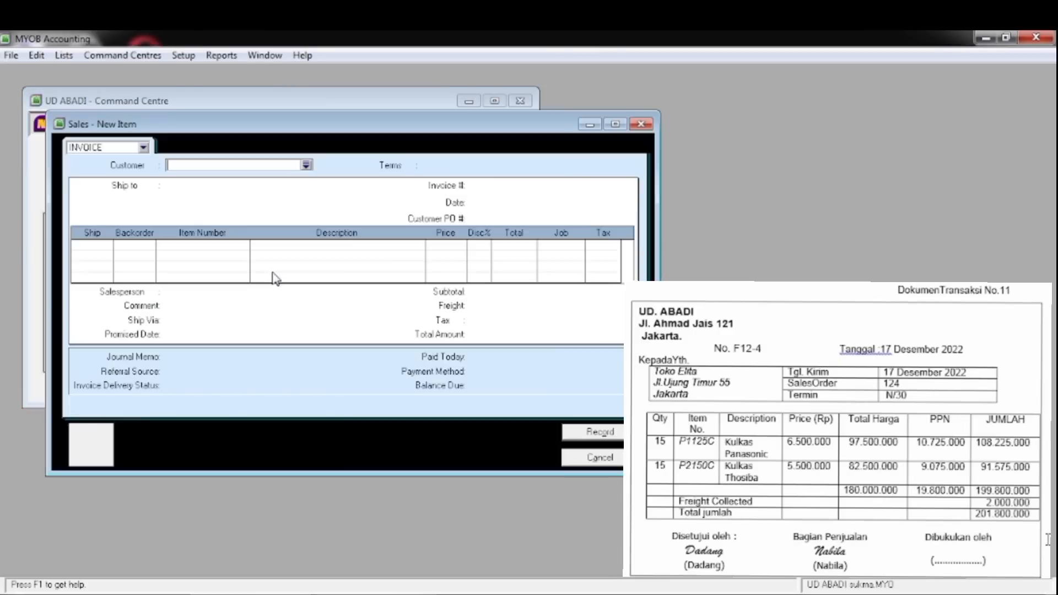
{"action": "left_click", "coordinate": [306, 165]}
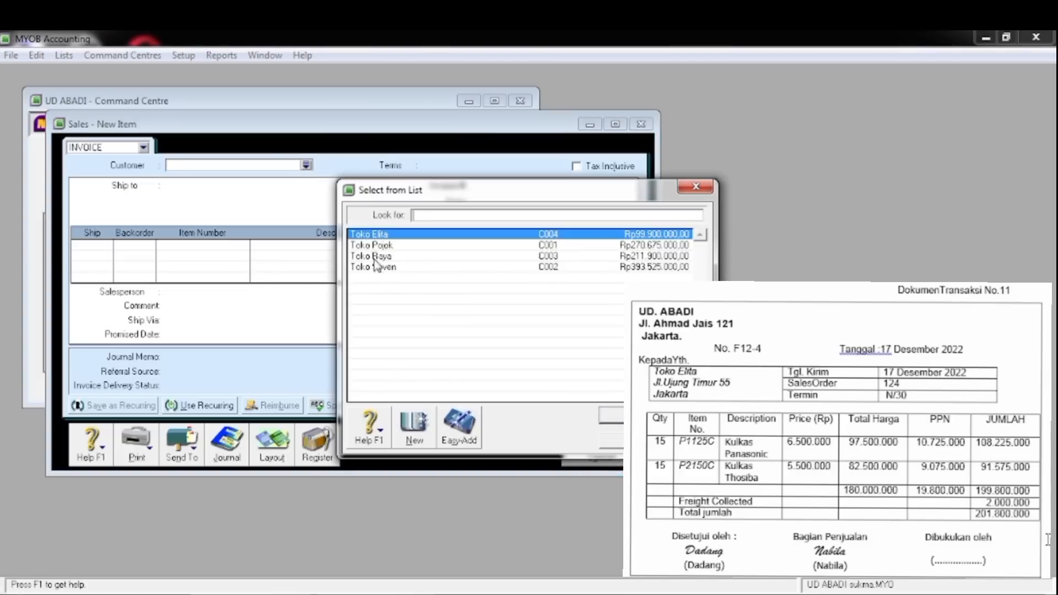
{"action": "left_click", "coordinate": [610, 416]}
Set the Toko Elita invoice number to F12-4 and its date to 17/12/2022
{"action": "left_click", "coordinate": [501, 188]}
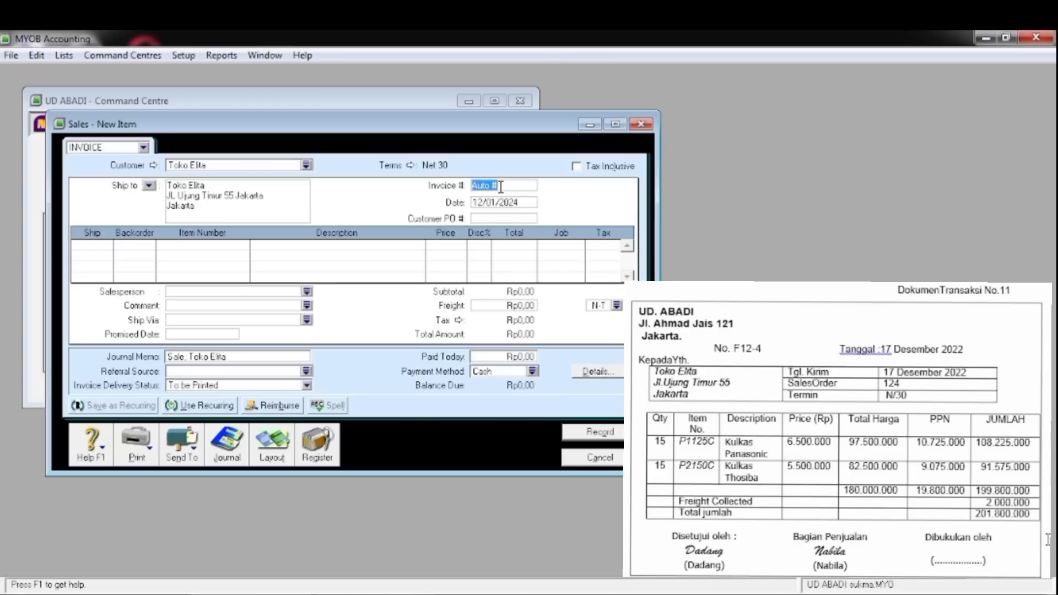
{"action": "type", "text": "f"}
{"action": "type", "text": "F"}
{"action": "type", "text": "12-"}
{"action": "type", "text": "4"}
{"action": "key", "text": "Tab"}
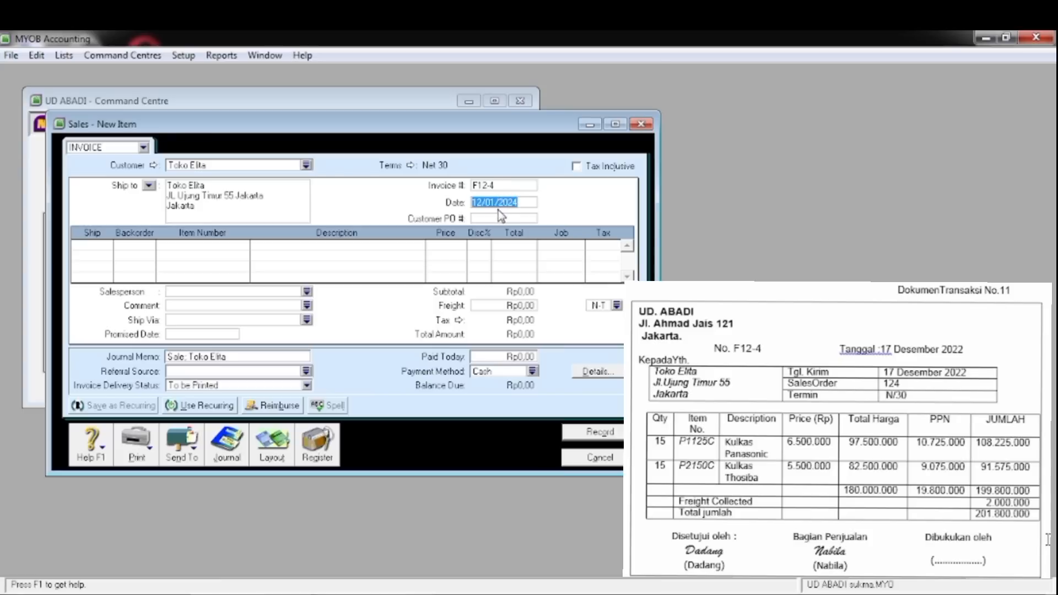
{"action": "type", "text": "17/12/2022"}
{"action": "key", "text": "Tab"}
{"action": "key", "text": "Tab"}
Add an invoice line for 15 units of item P1125C Kulkas Panasonic at a price of Rp6.500.000 each
{"action": "type", "text": "15"}
{"action": "key", "text": "Tab"}
{"action": "key", "text": "Tab"}
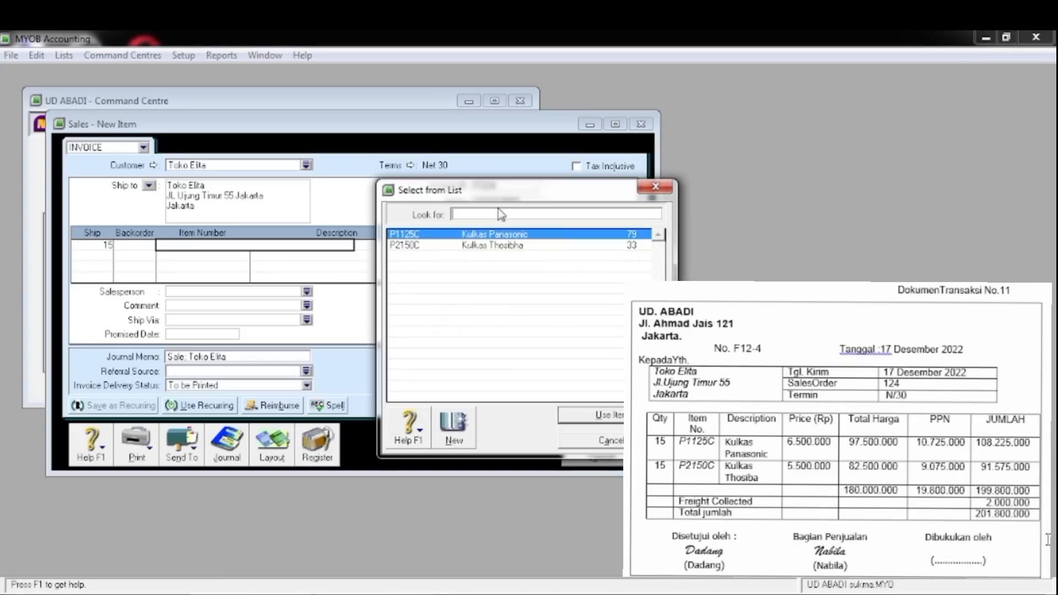
{"action": "left_click", "coordinate": [600, 416]}
{"action": "key", "text": "Tab"}
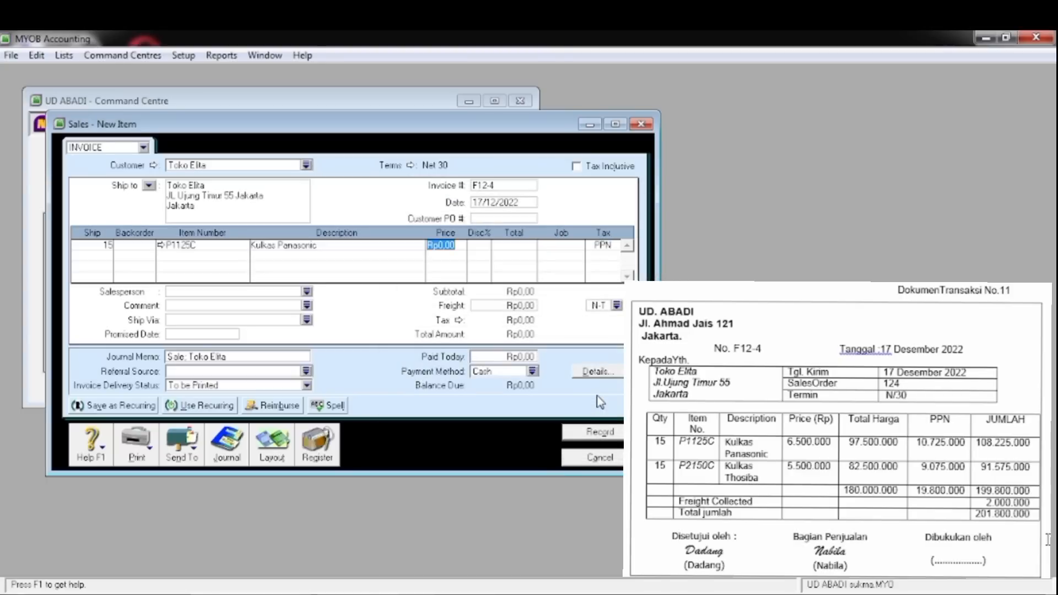
{"action": "type", "text": "6500"}
{"action": "type", "text": "000"}
{"action": "key", "text": "Tab"}
{"action": "key", "text": "Tab"}
{"action": "key", "text": "Tab"}
{"action": "key", "text": "Tab"}
{"action": "key", "text": "Tab"}
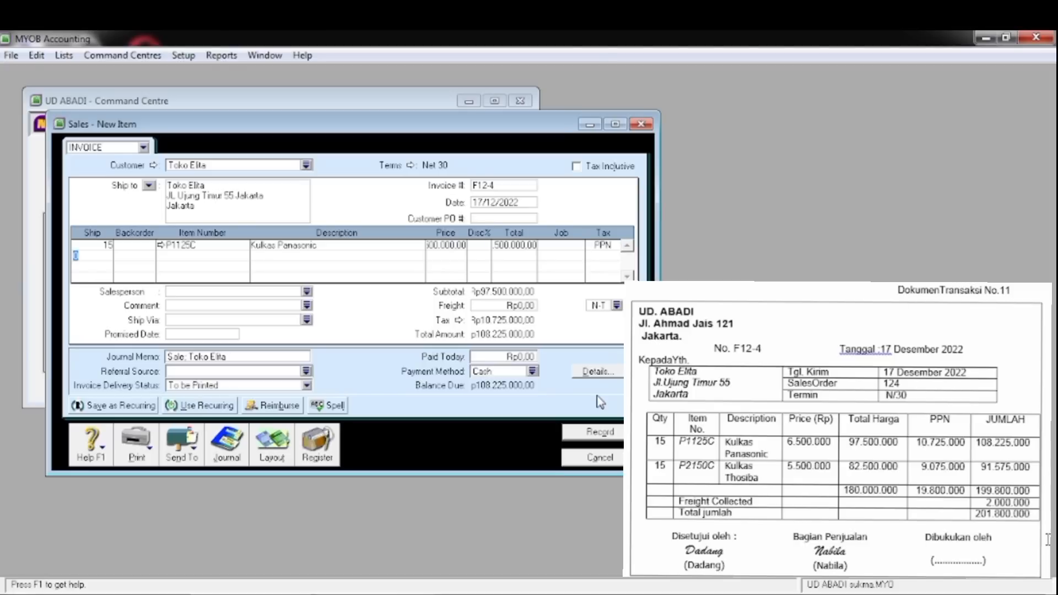
Add a second Toko Elita invoice line for 15 units of item P2150C Kulkas Thosibha at Rp5.500.000 each
{"action": "type", "text": "15"}
{"action": "key", "text": "Tab"}
{"action": "key", "text": "Tab"}
{"action": "key", "text": "Tab"}
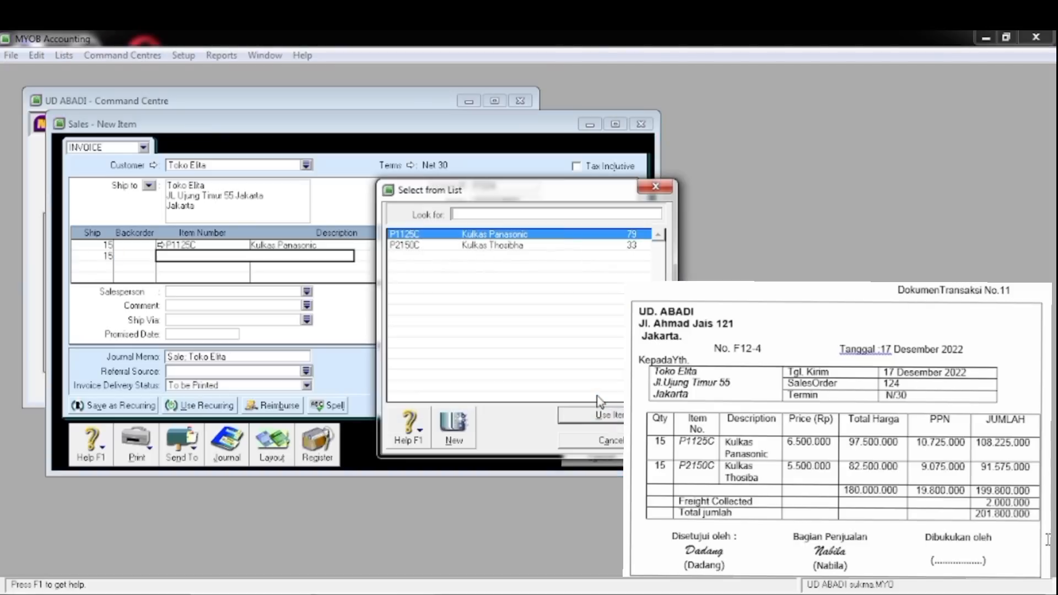
{"action": "left_click", "coordinate": [471, 246]}
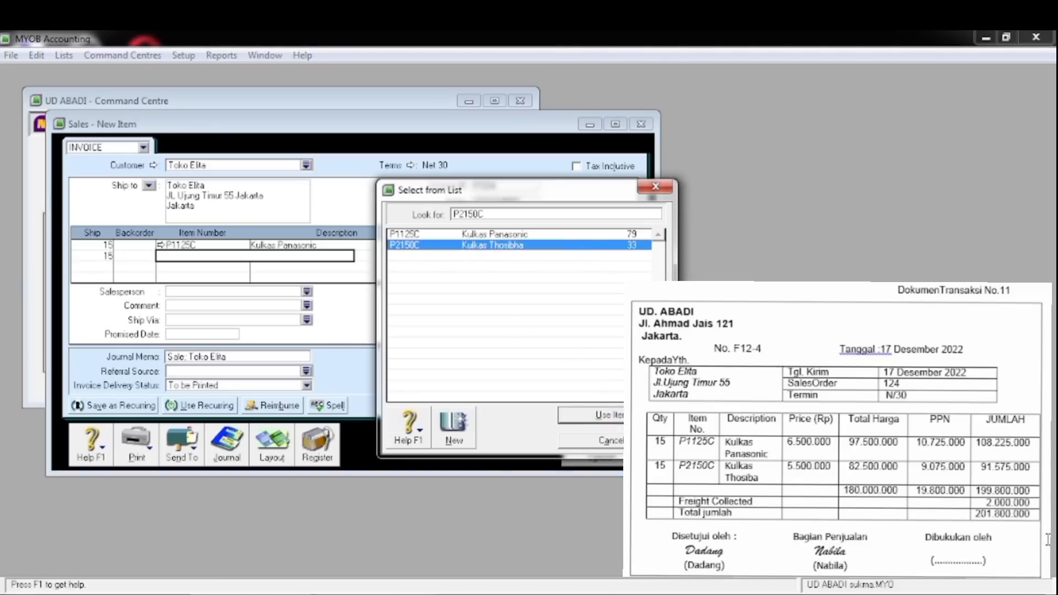
{"action": "left_click", "coordinate": [616, 419]}
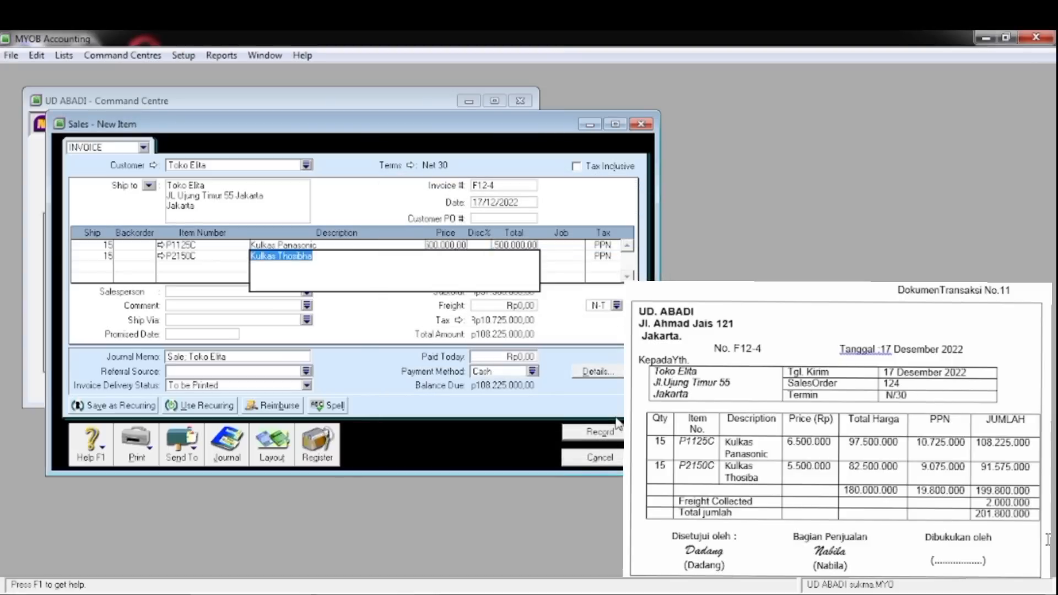
{"action": "key", "text": "Tab"}
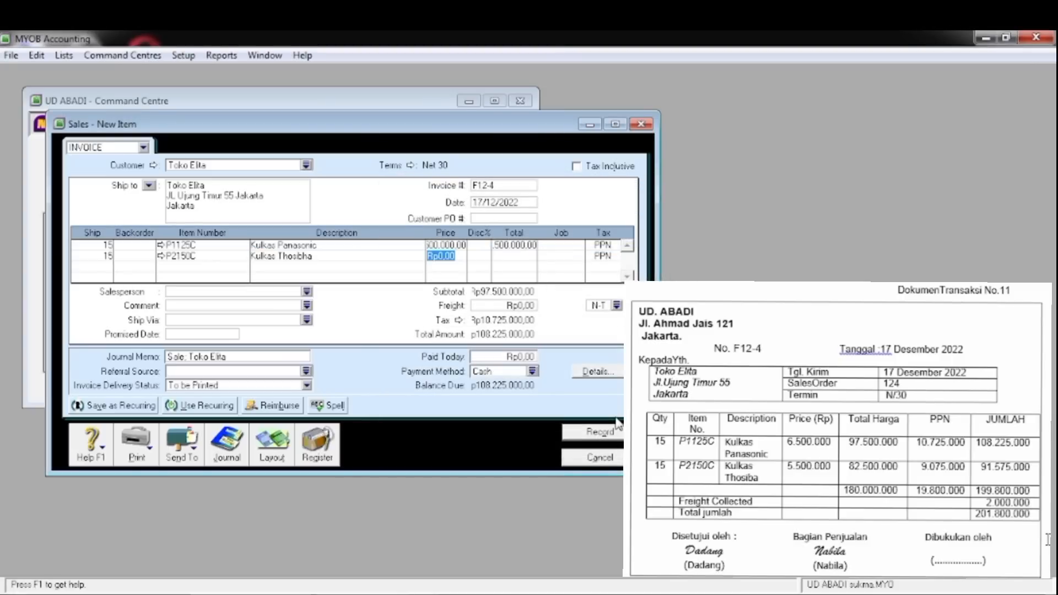
{"action": "type", "text": "5500000"}
{"action": "key", "text": "Tab"}
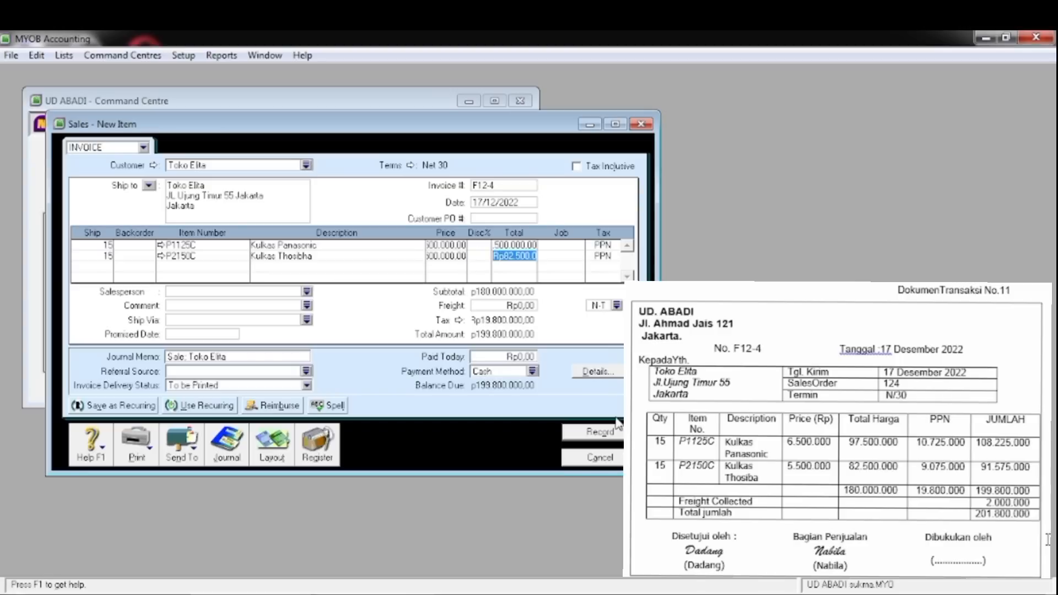
{"action": "key", "text": "Tab"}
{"action": "key", "text": "Tab"}
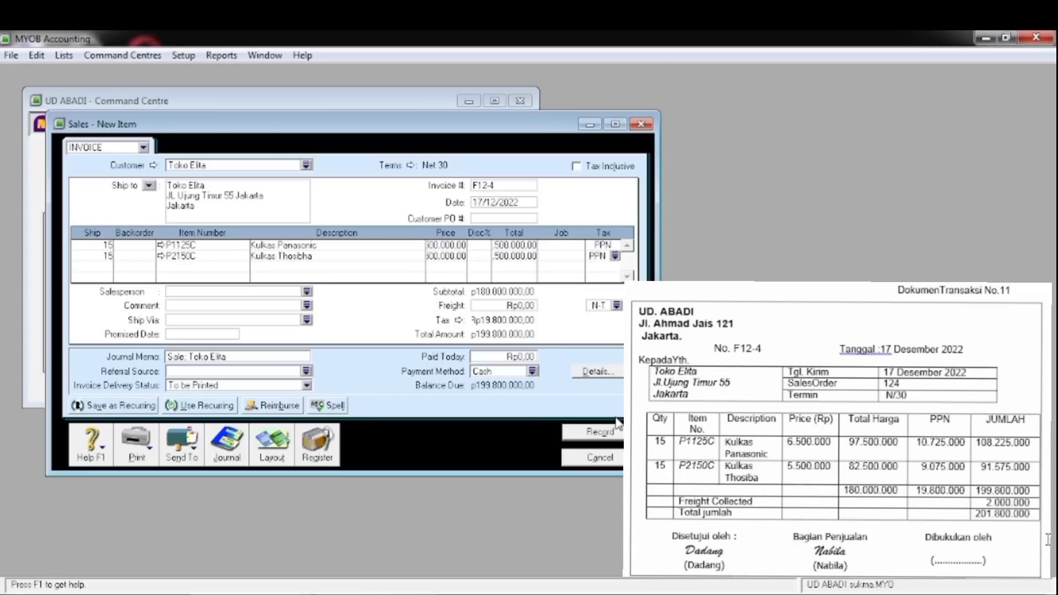
Set the freight charge on the Toko Elita invoice to Rp2.000.000
{"action": "left_click", "coordinate": [497, 308]}
{"action": "type", "text": "2000"}
{"action": "type", "text": "000.00"}
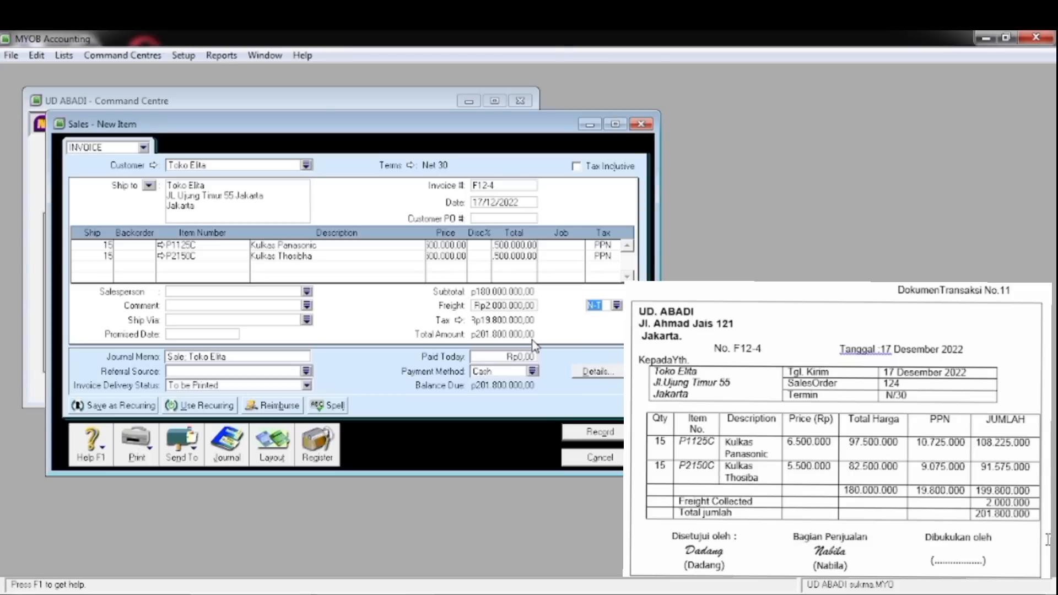
{"action": "key", "text": "Tab"}
Review invoice F12-4's journal entries in the transaction recap and record the invoice, ignoring all spelling suggestions for the item descriptions
{"action": "key", "text": "ctrl+r"}
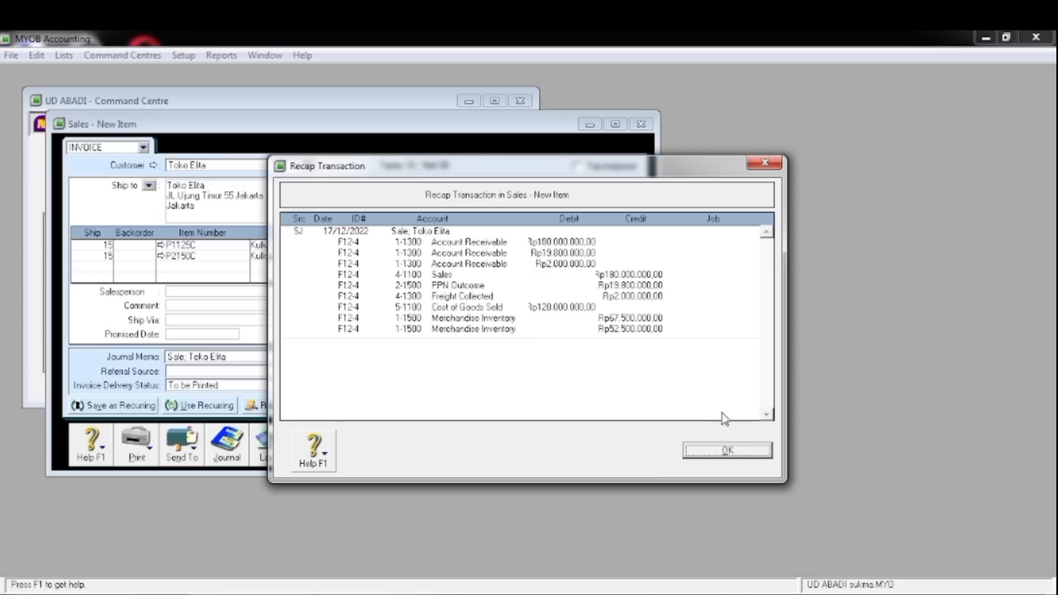
{"action": "left_click", "coordinate": [695, 453]}
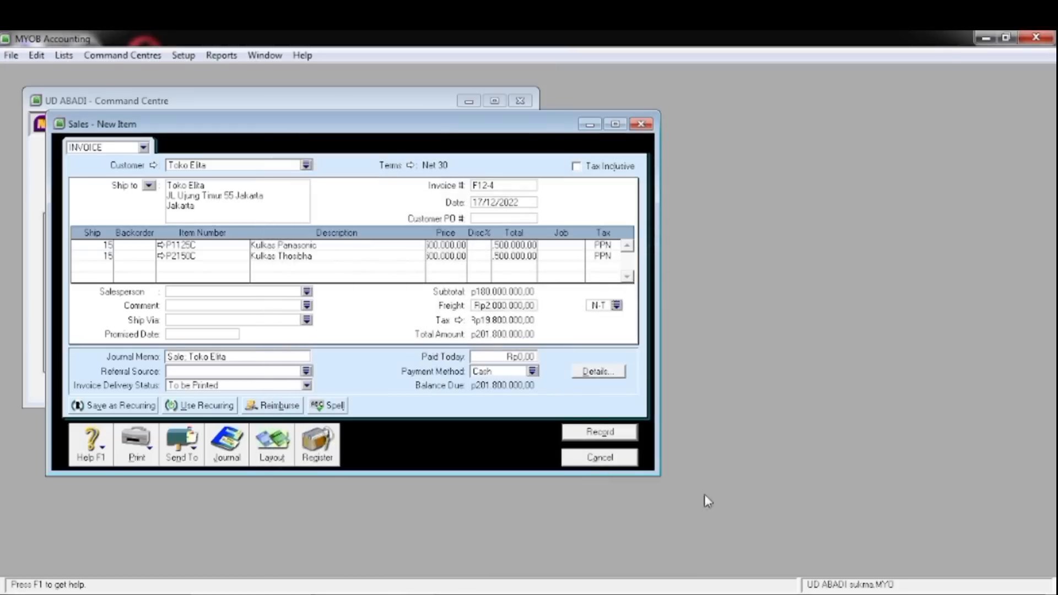
{"action": "left_click", "coordinate": [589, 434]}
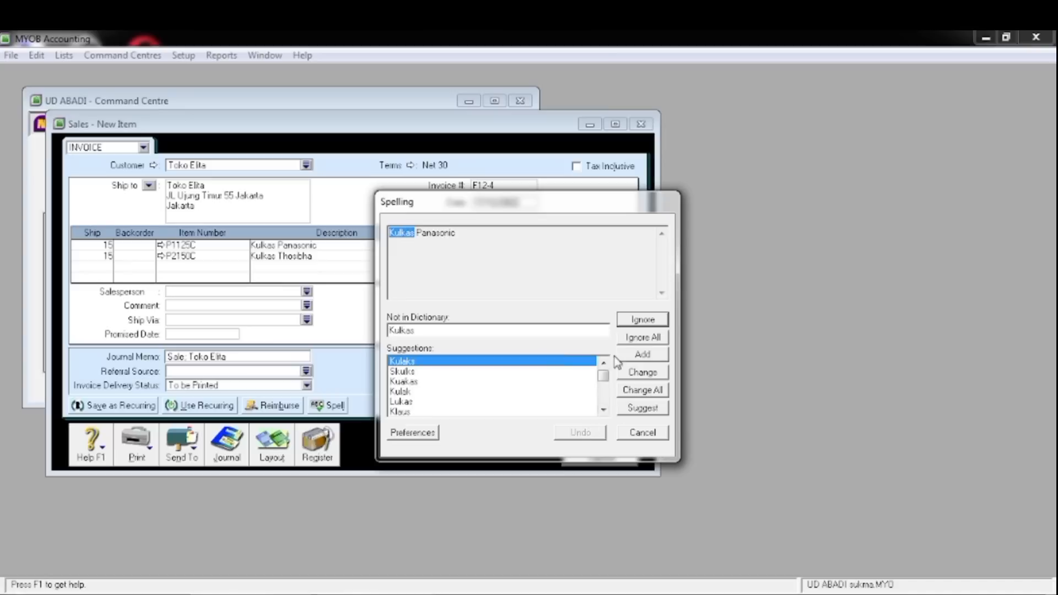
{"action": "left_click", "coordinate": [637, 340]}
{"action": "left_click", "coordinate": [638, 339]}
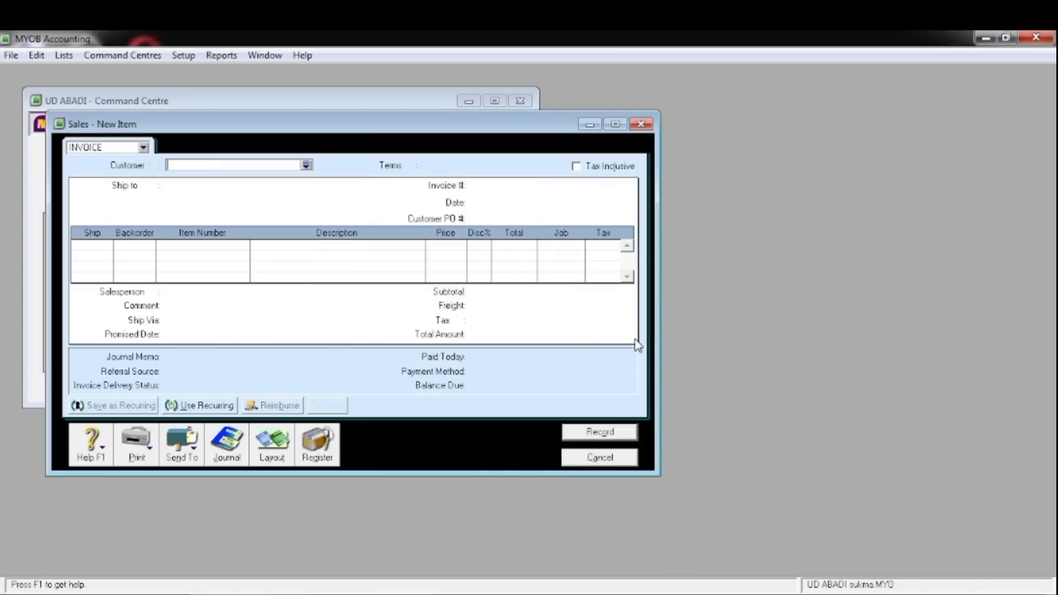
{"action": "left_click", "coordinate": [599, 465]}
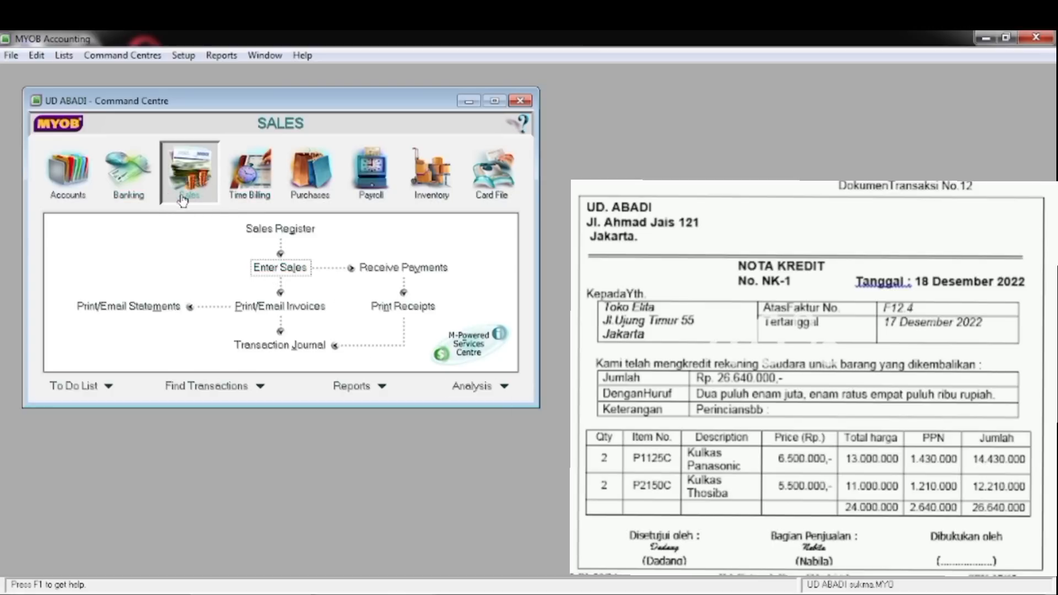
Start a new item sale for Toko Elita to enter the credit note for its returned goods
{"action": "left_click", "coordinate": [273, 268]}
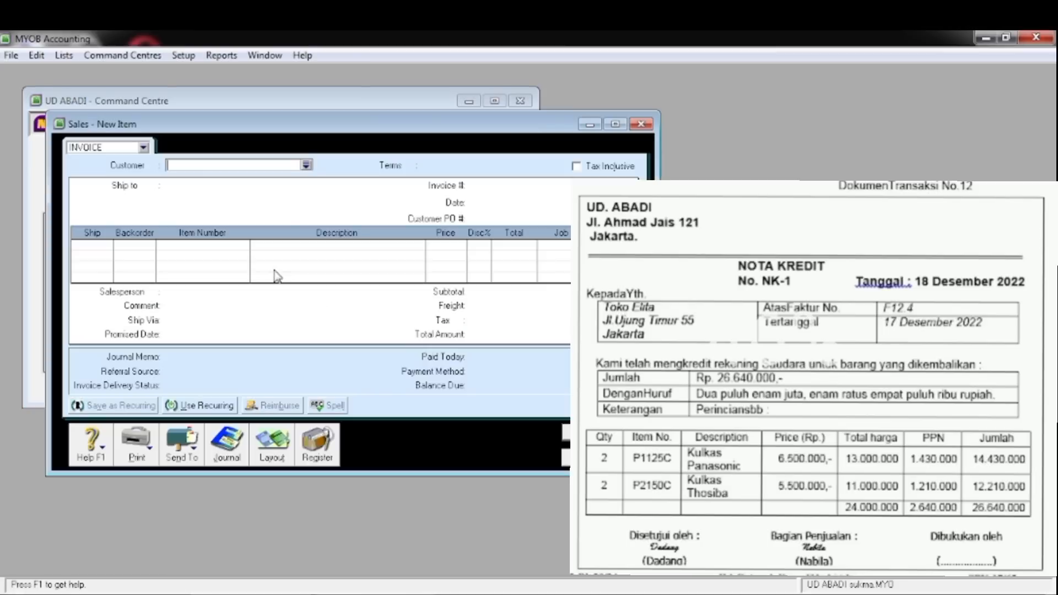
{"action": "left_click", "coordinate": [306, 165]}
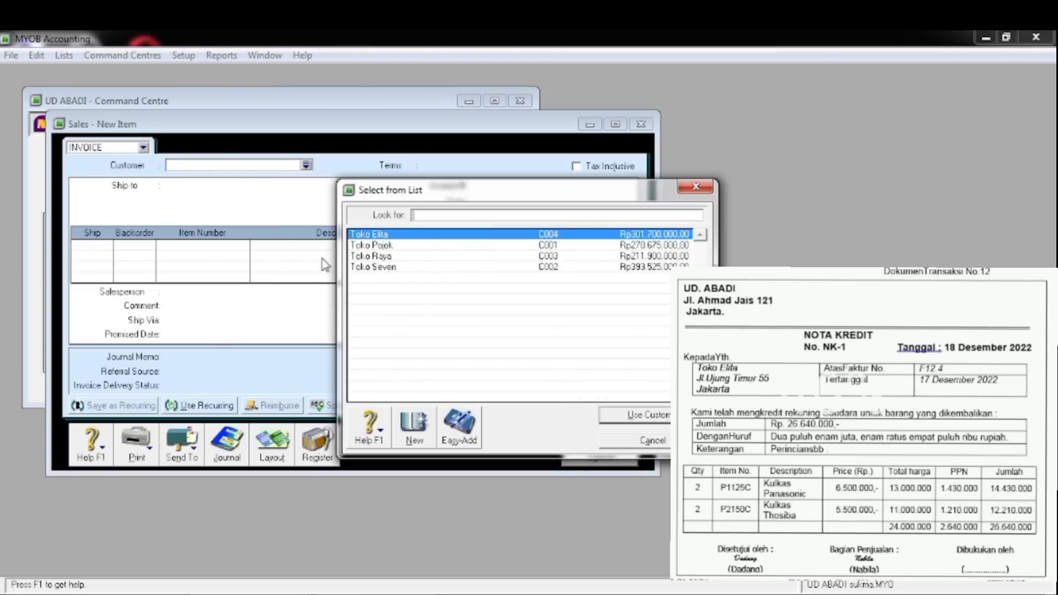
{"action": "left_click", "coordinate": [647, 417]}
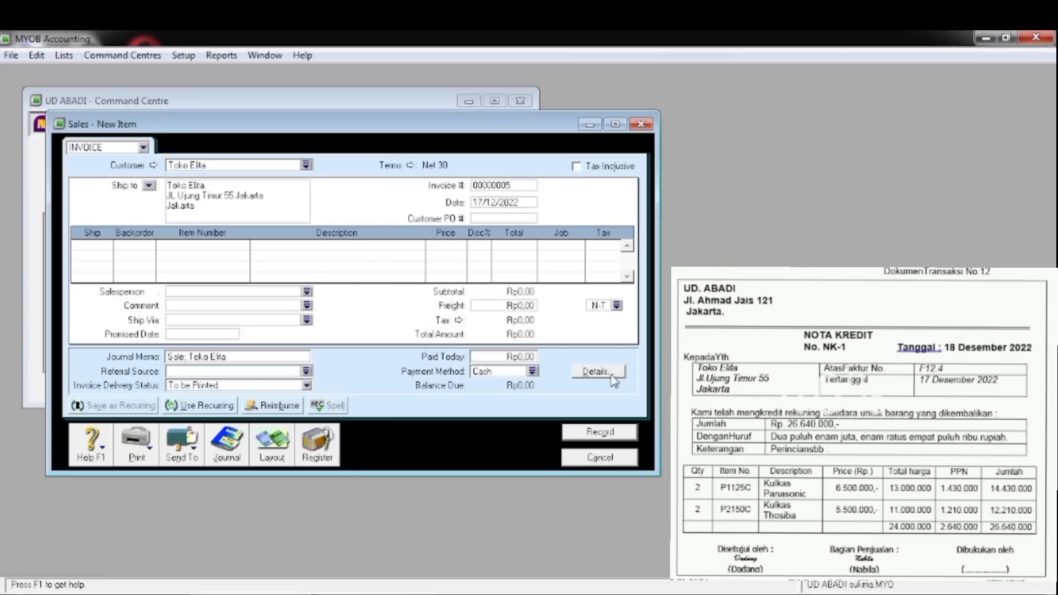
Set the Toko Elita credit note's number to NK-1 and its date to 18/12/2022
{"action": "left_click", "coordinate": [484, 188]}
{"action": "type", "text": "NK-1"}
{"action": "key", "text": "Tab"}
{"action": "key", "text": "BackSpace"}
{"action": "type", "text": "8"}
{"action": "key", "text": "Tab"}
{"action": "key", "text": "Tab"}
Add a return line of -2 units of item P1125C Kulkas Panasonic at Rp6.500.000 to credit note NK-1
{"action": "type", "text": "2"}
{"action": "key", "text": "Tab"}
{"action": "key", "text": "Tab"}
{"action": "key", "text": "Tab"}
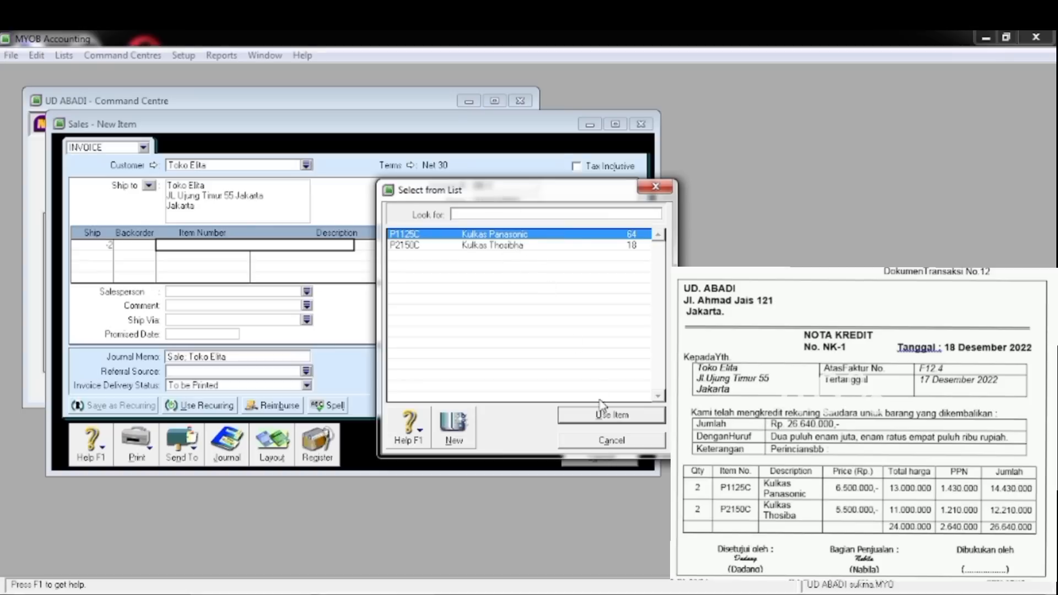
{"action": "left_click", "coordinate": [584, 416]}
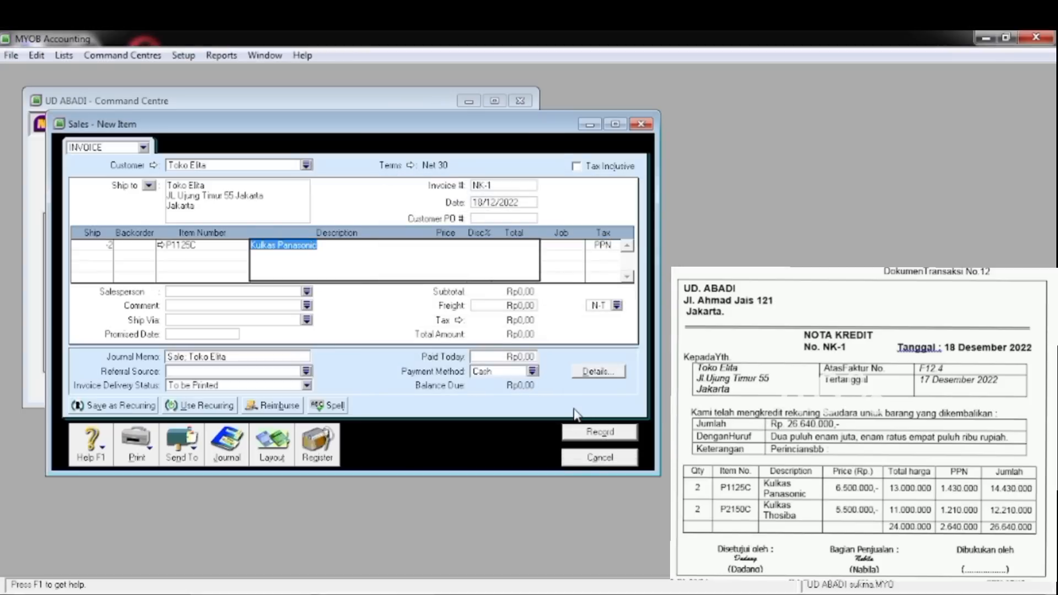
{"action": "key", "text": "Tab"}
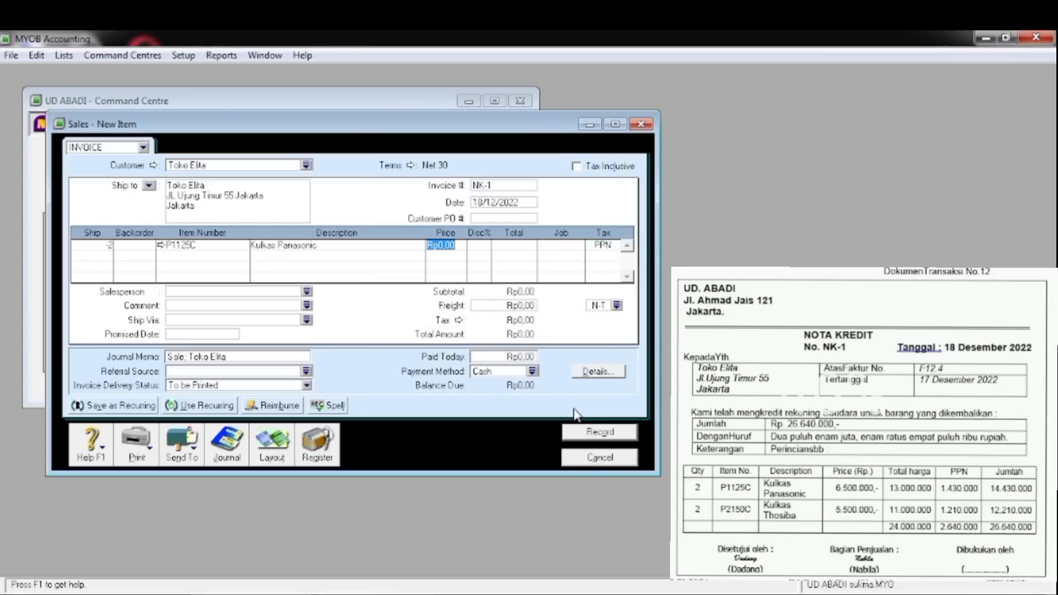
{"action": "type", "text": "650000"}
{"action": "type", "text": "0"}
{"action": "key", "text": "Tab"}
{"action": "key", "text": "Tab"}
{"action": "key", "text": "Tab"}
{"action": "key", "text": "Tab"}
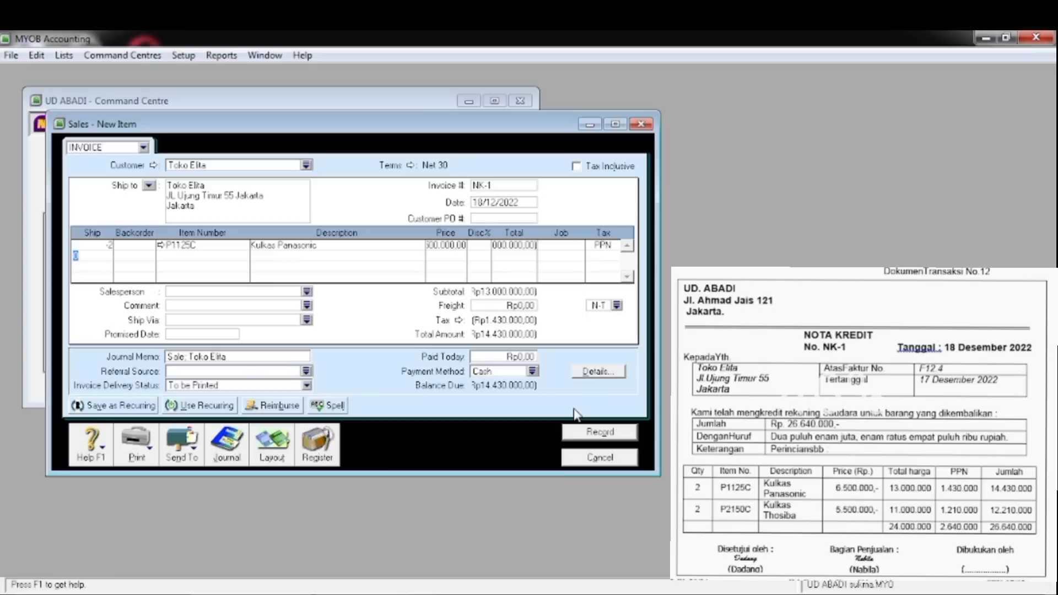
Add a return line of -2 units of P2150C Kulkas Thosibha at Rp5.500.000 and review the credit note's journal entries in the transaction recap
{"action": "type", "text": "-2"}
{"action": "key", "text": "Tab"}
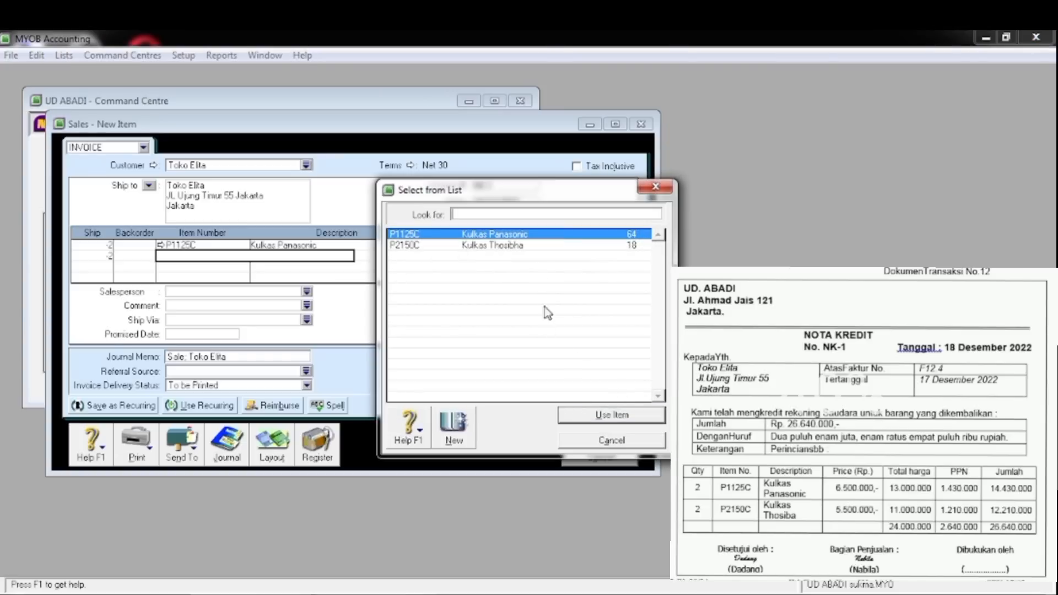
{"action": "left_click", "coordinate": [537, 246]}
{"action": "left_click", "coordinate": [574, 417]}
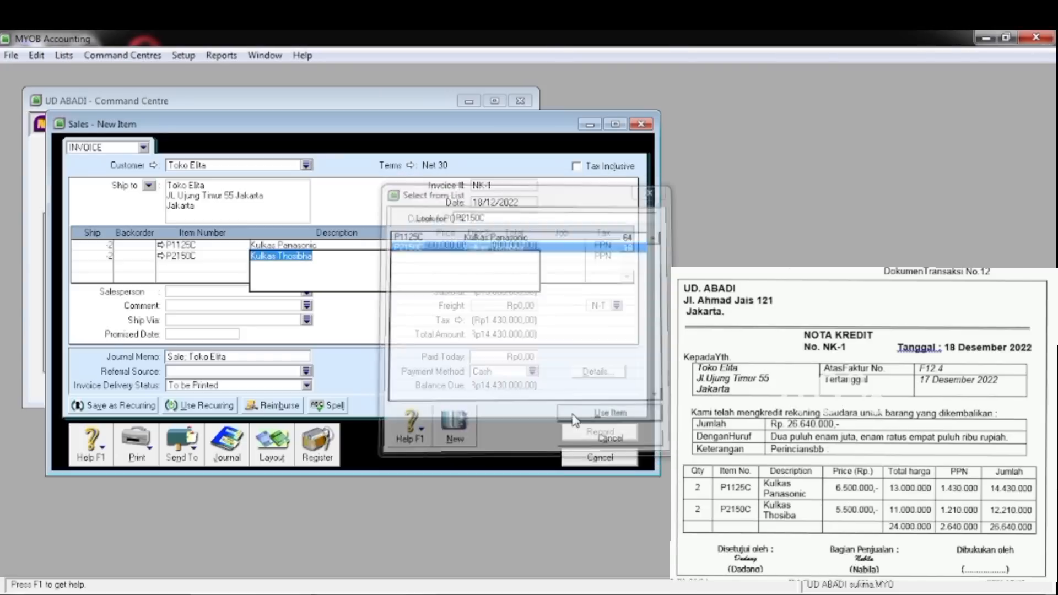
{"action": "key", "text": "Tab"}
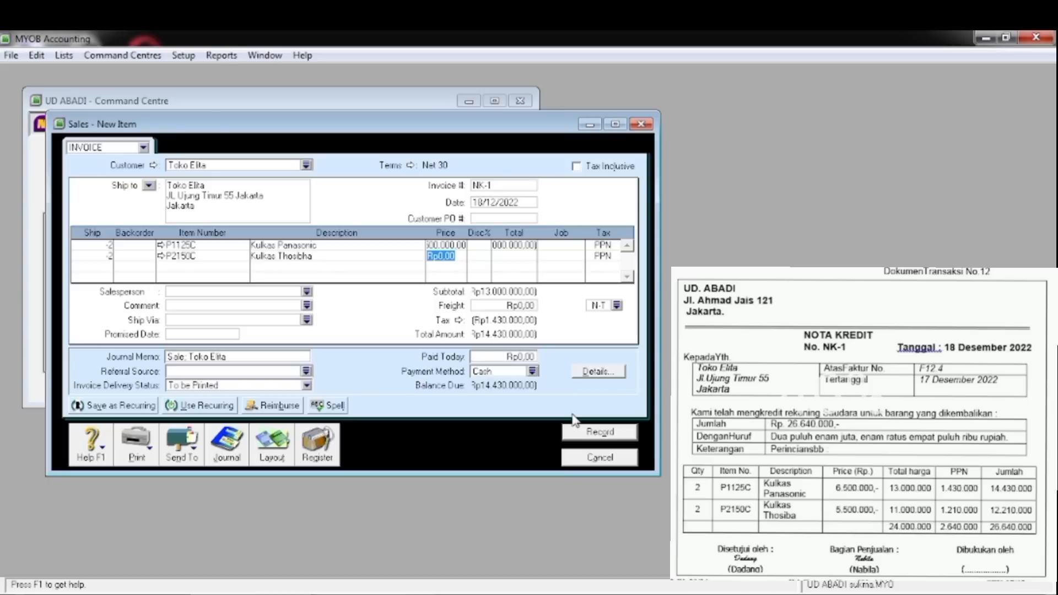
{"action": "type", "text": "5500000"}
{"action": "key", "text": "Tab"}
{"action": "key", "text": "Tab"}
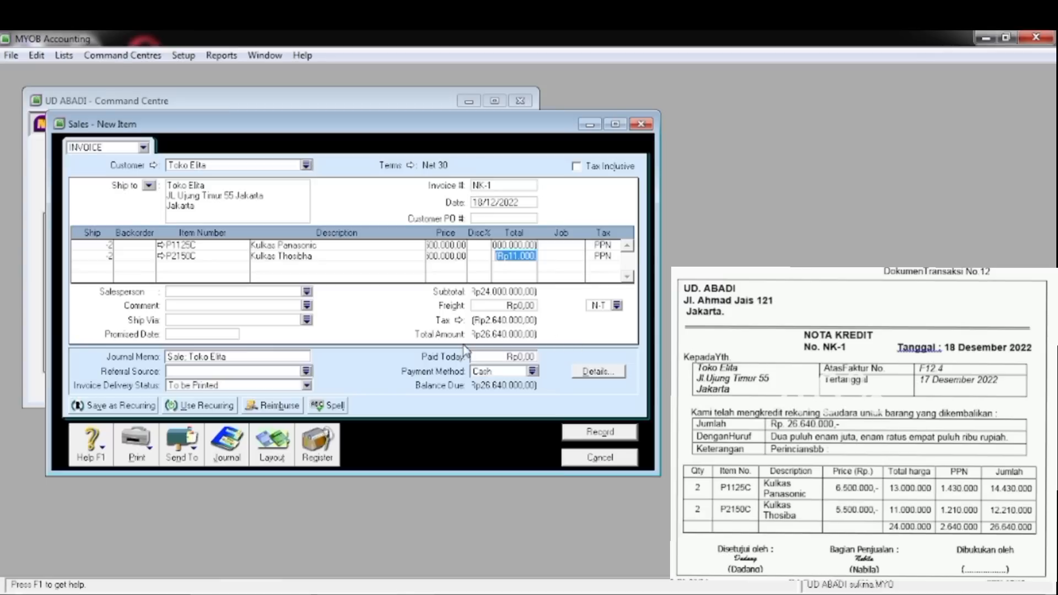
{"action": "key", "text": "ctrl+r"}
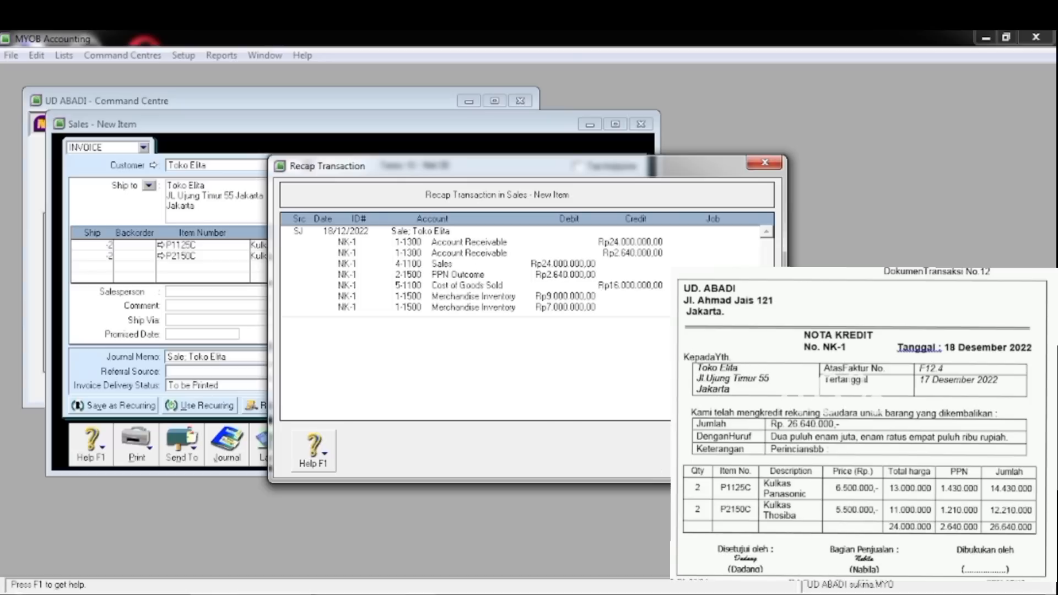
{"action": "key", "text": "Escape"}
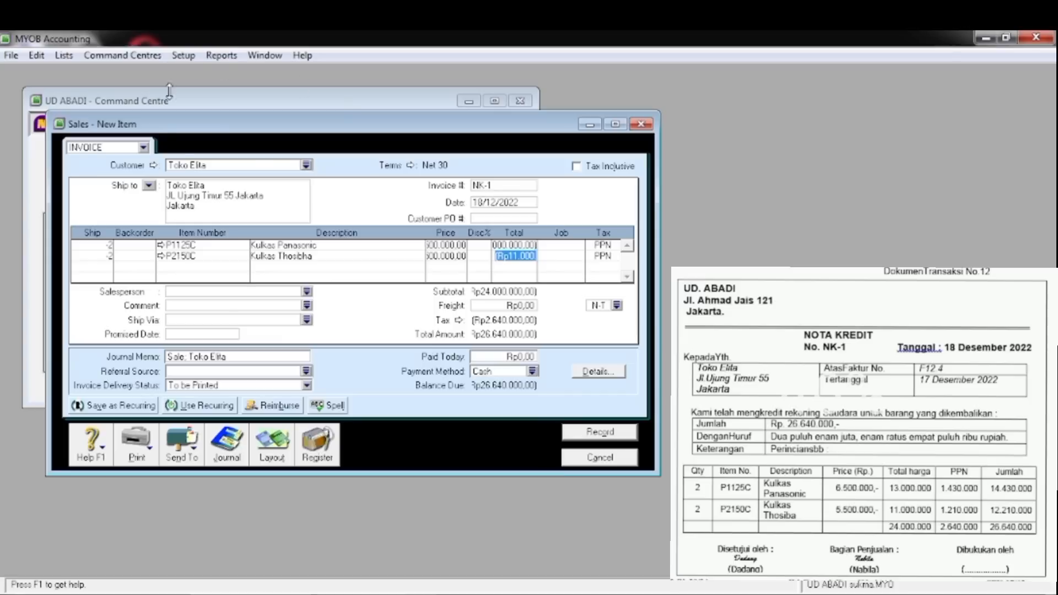
Set aside the unsaved credit note and change item P1125C's income account to 4-1200 Sales Return, ignoring the spelling suggestions
{"action": "left_click", "coordinate": [590, 124]}
{"action": "left_click", "coordinate": [491, 171]}
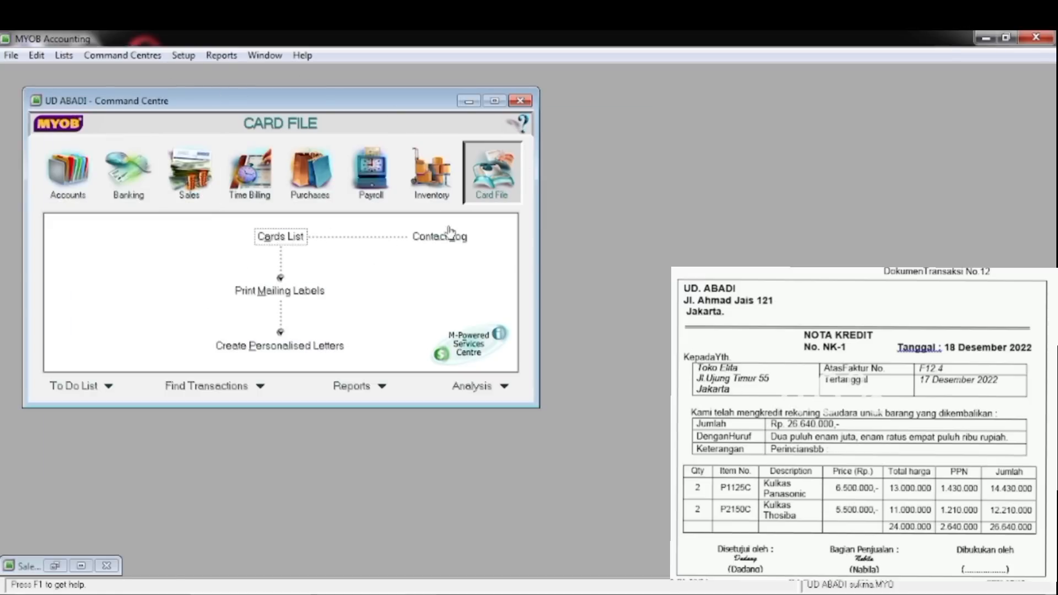
{"action": "left_click", "coordinate": [430, 184]}
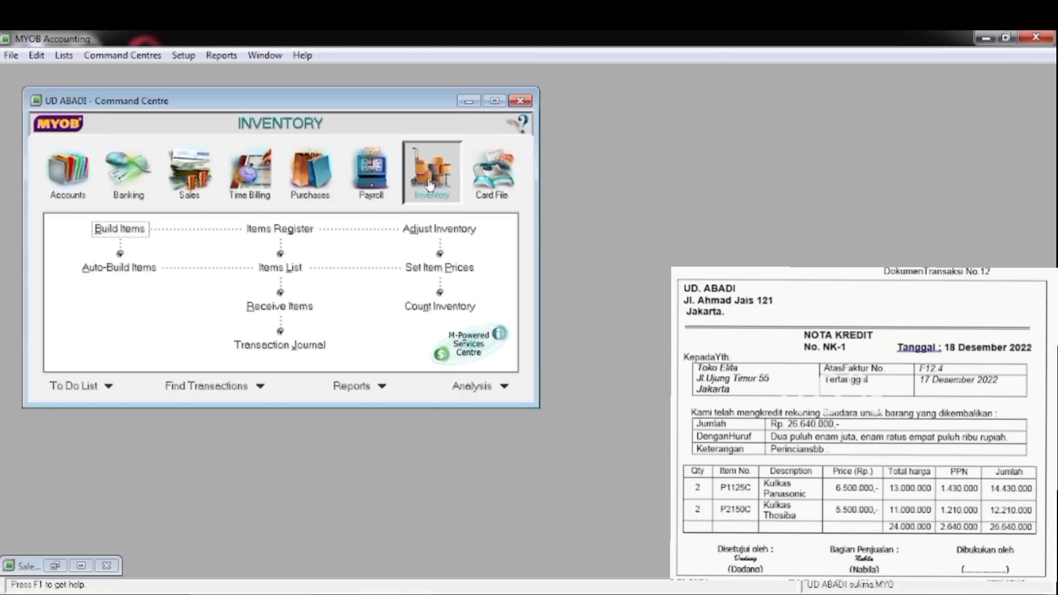
{"action": "left_click", "coordinate": [265, 270]}
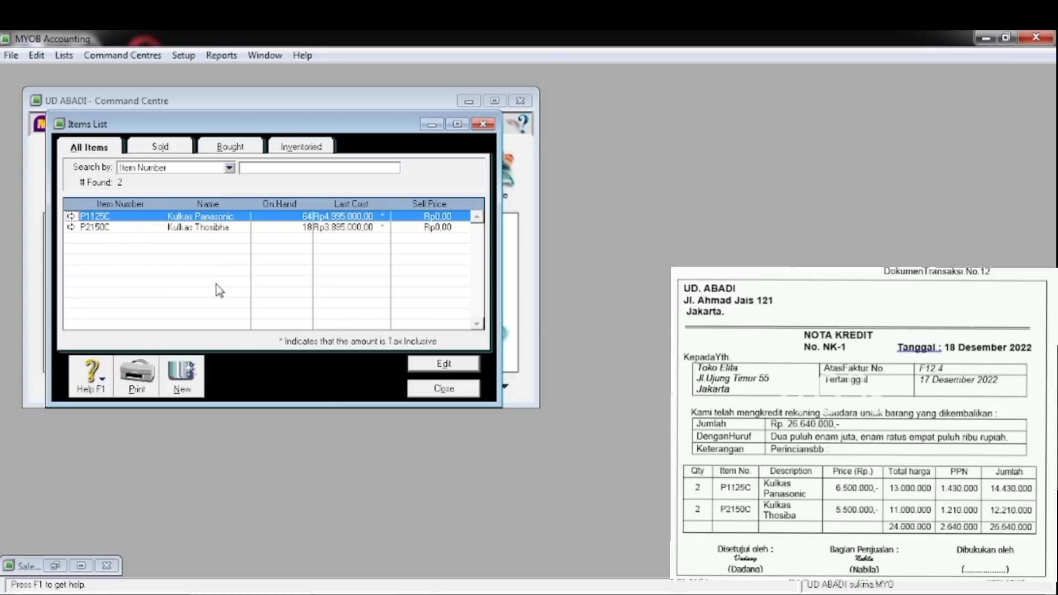
{"action": "left_click", "coordinate": [434, 365]}
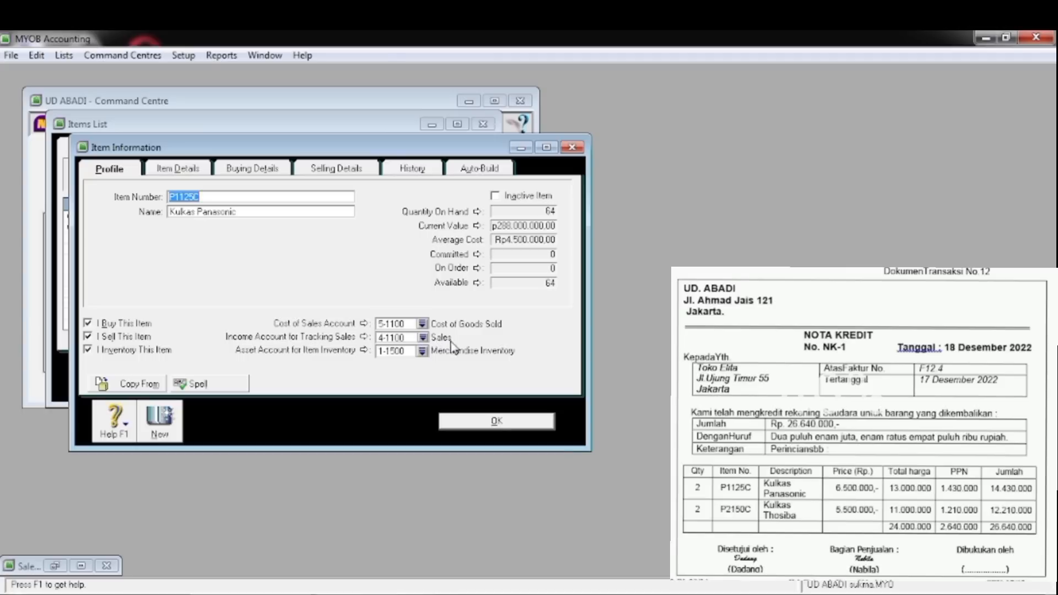
{"action": "left_click", "coordinate": [422, 337]}
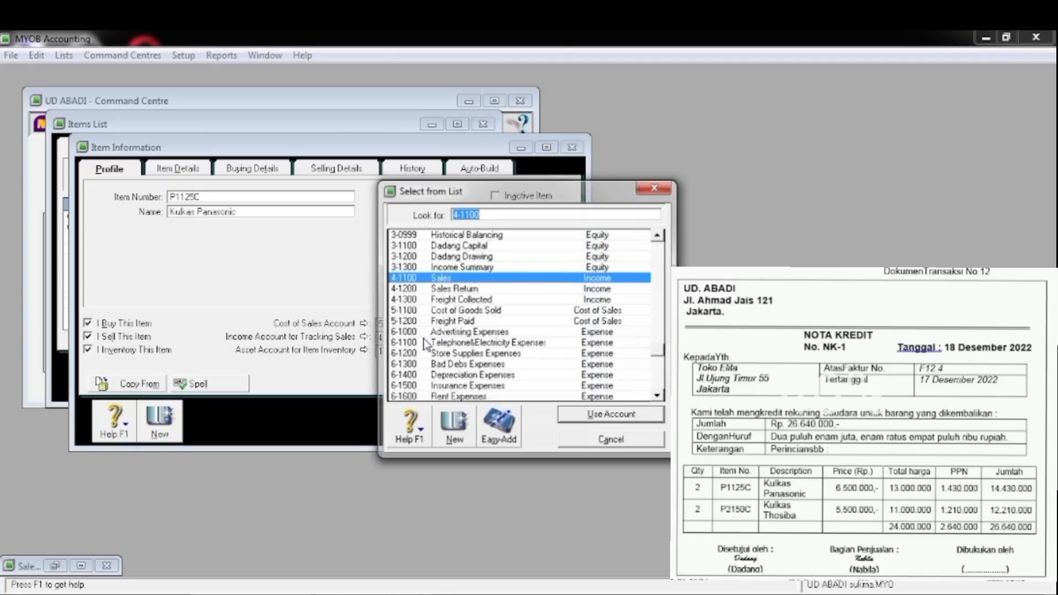
{"action": "left_click", "coordinate": [467, 290]}
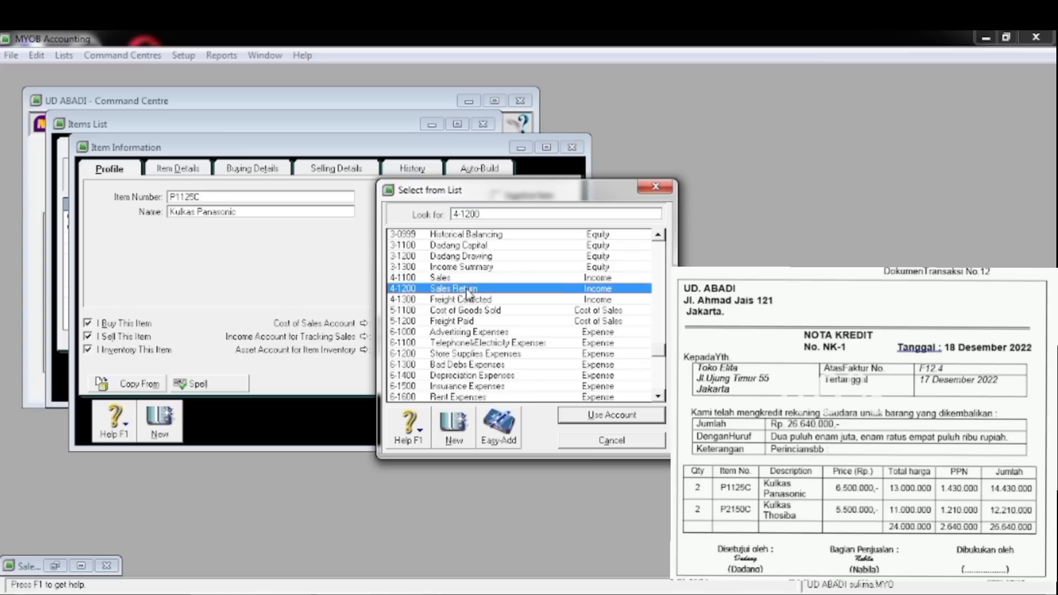
{"action": "left_click", "coordinate": [590, 420]}
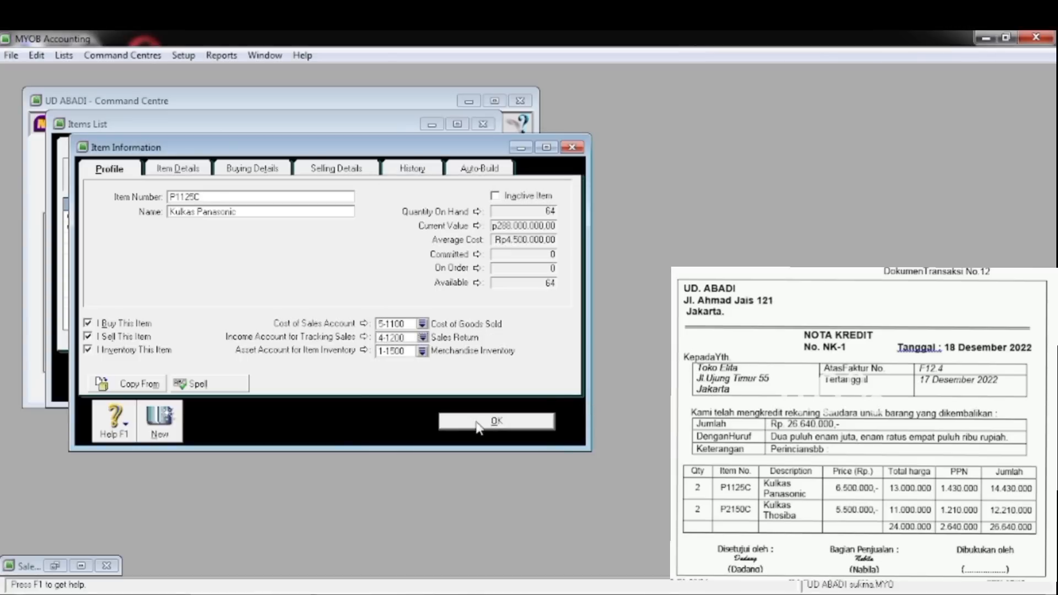
{"action": "left_click", "coordinate": [495, 423]}
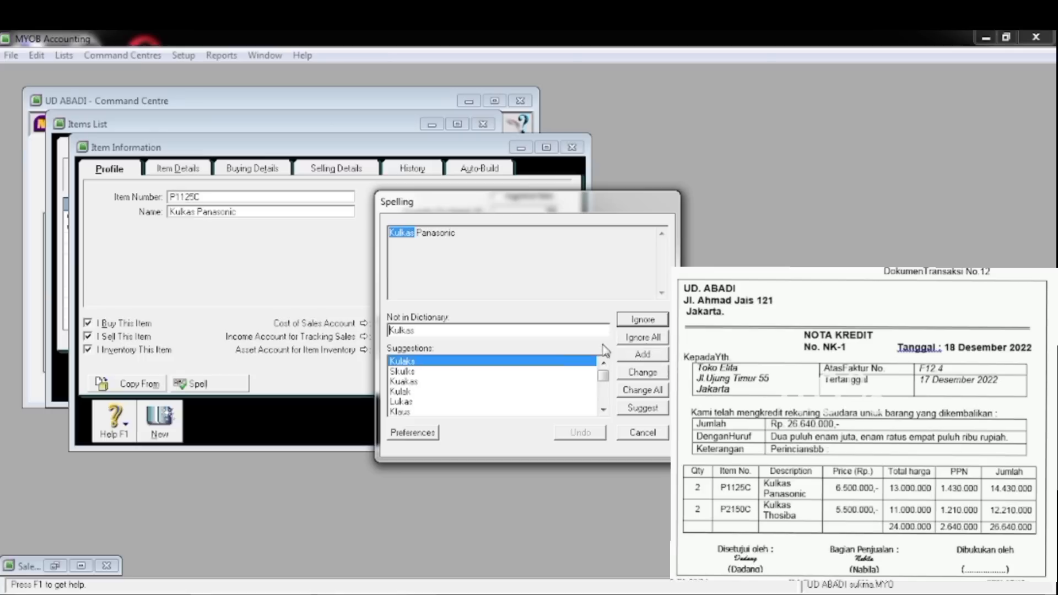
{"action": "left_click", "coordinate": [629, 338]}
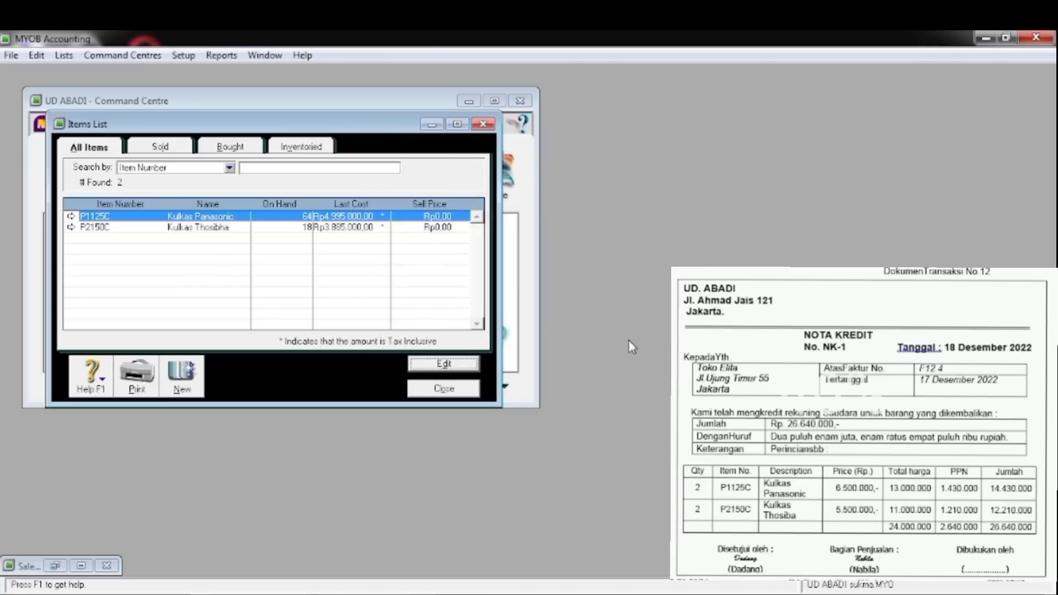
Change item P2150C's income account to 4-1200 Sales Return, ignoring all spelling suggestions, and close the items list
{"action": "left_click", "coordinate": [71, 227]}
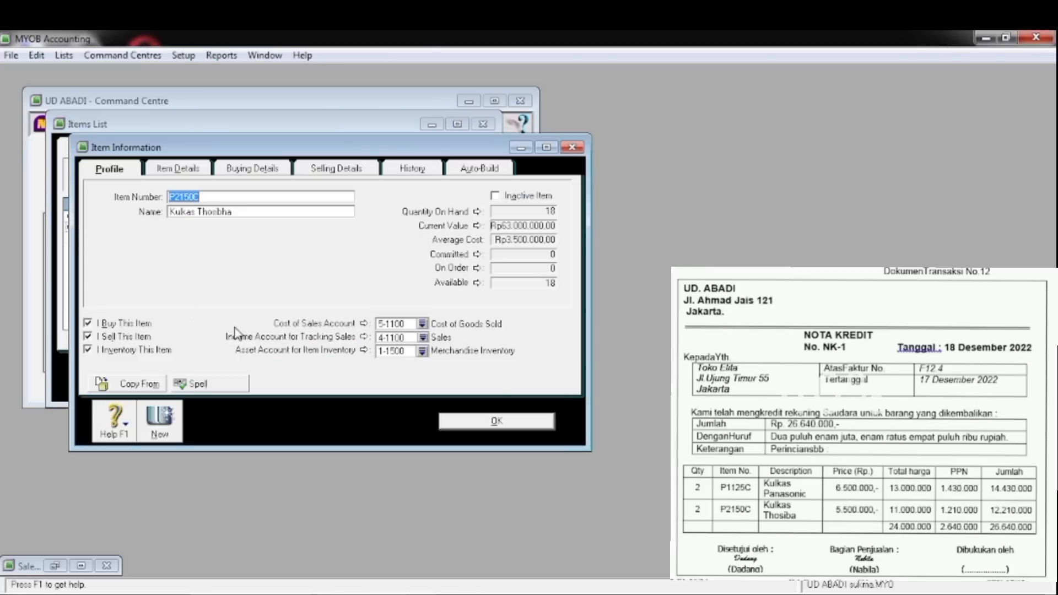
{"action": "left_click", "coordinate": [422, 337]}
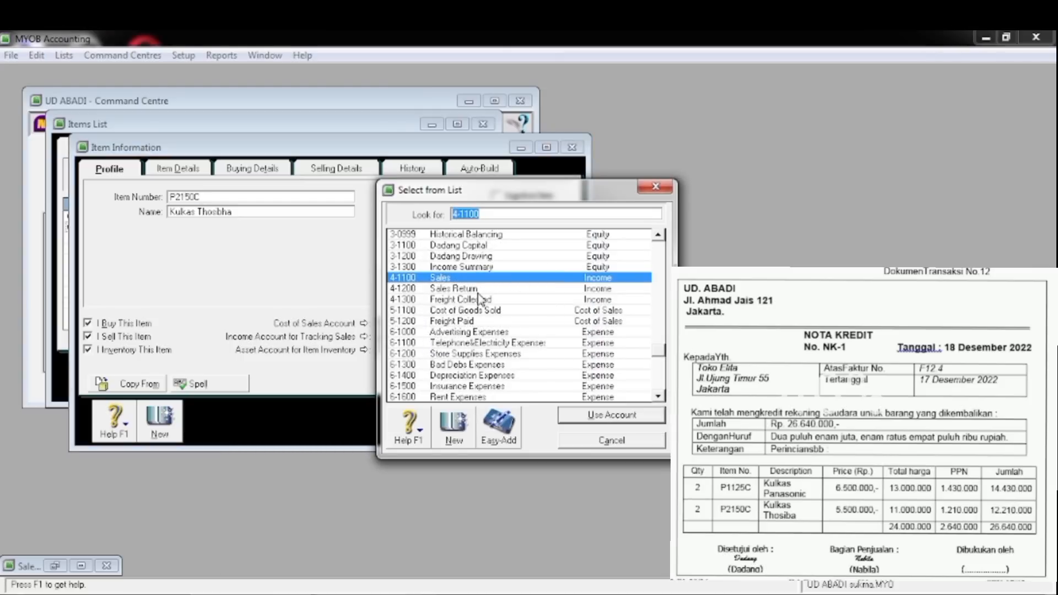
{"action": "key", "text": "Down"}
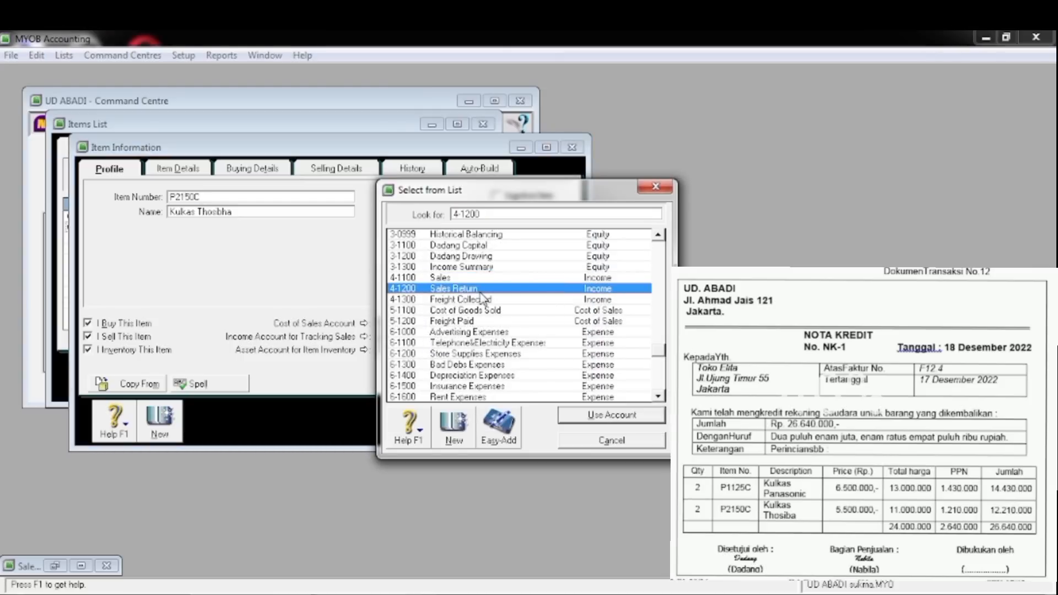
{"action": "left_click", "coordinate": [599, 416]}
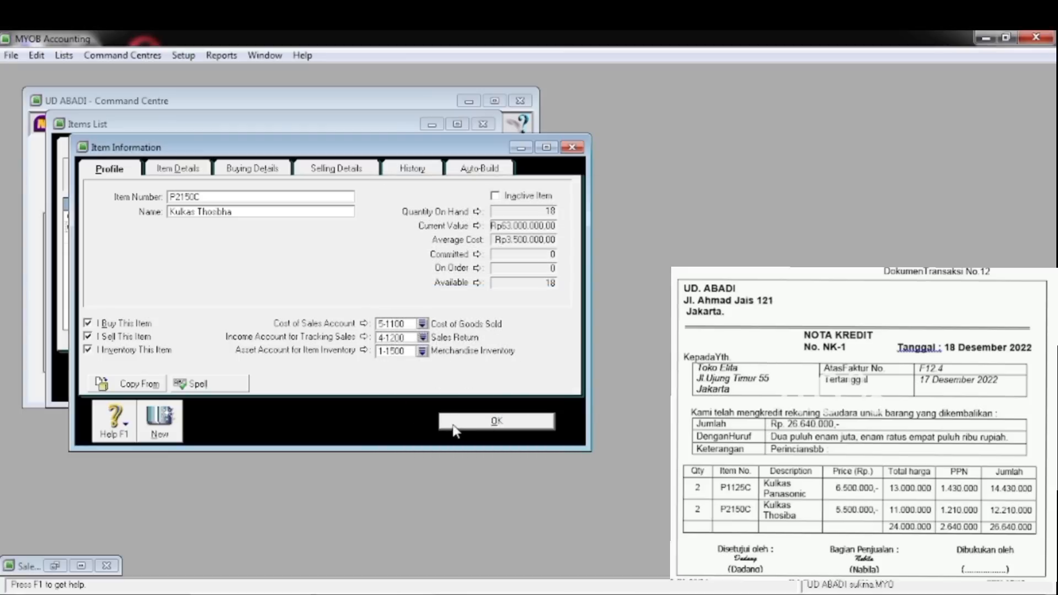
{"action": "left_click", "coordinate": [467, 423]}
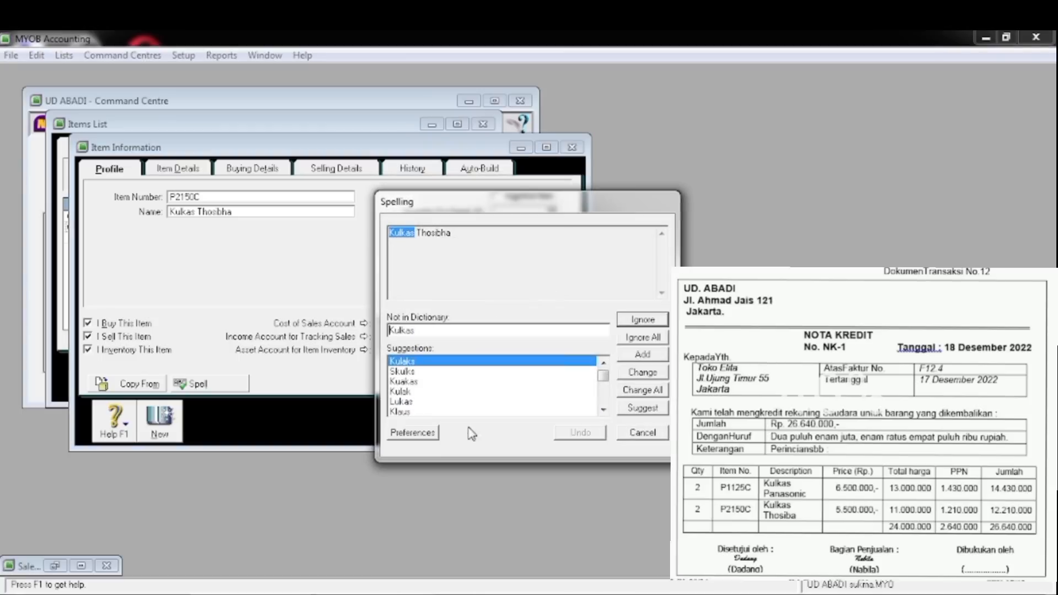
{"action": "left_click", "coordinate": [641, 340]}
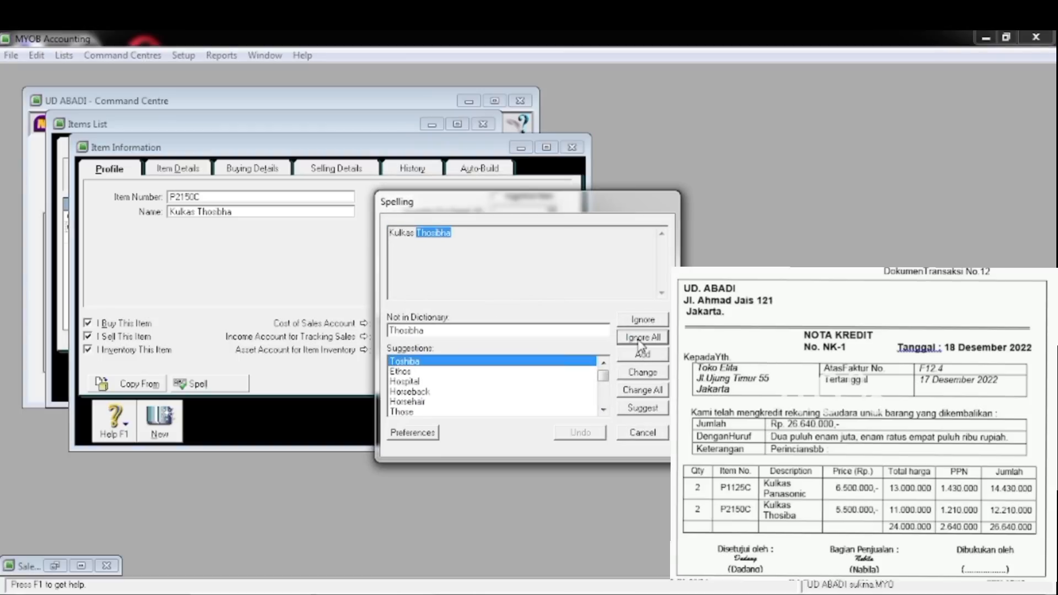
{"action": "left_click", "coordinate": [638, 339]}
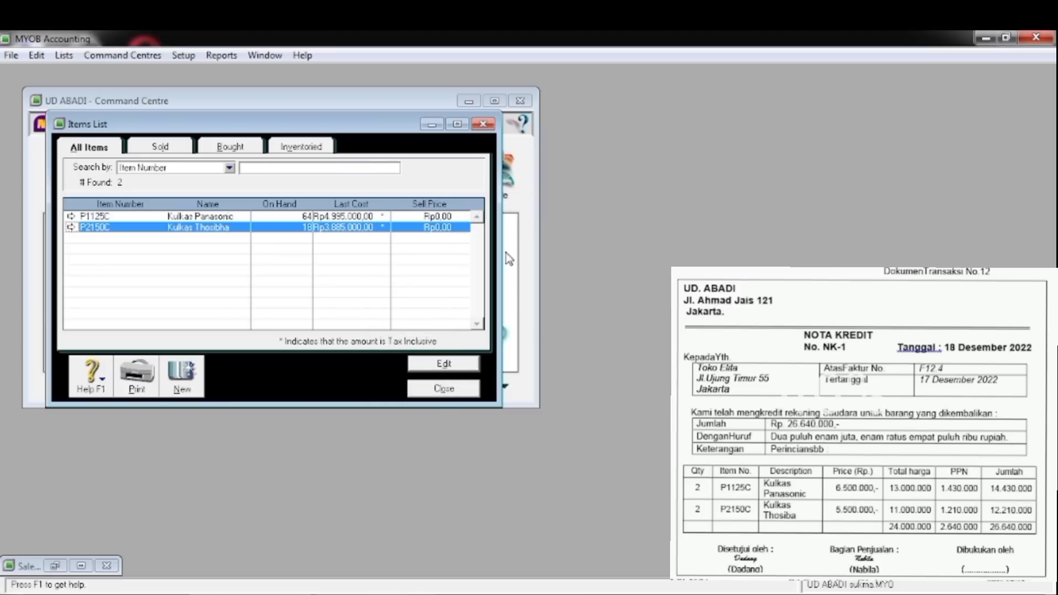
{"action": "left_click", "coordinate": [444, 389]}
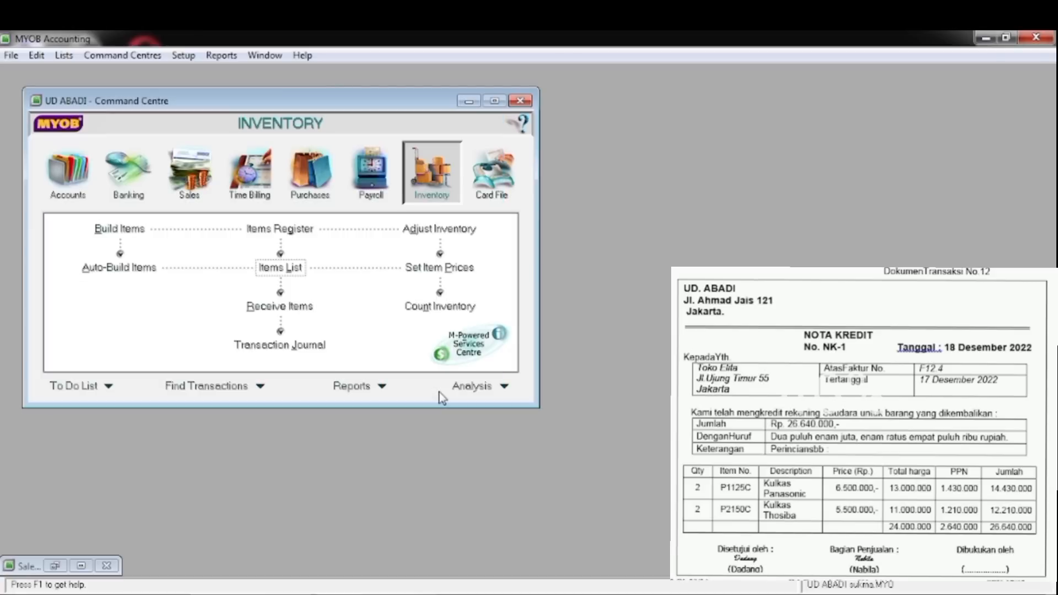
Return to credit note NK-1, review its journal entries in the transaction recap and record it
{"action": "left_click", "coordinate": [81, 566]}
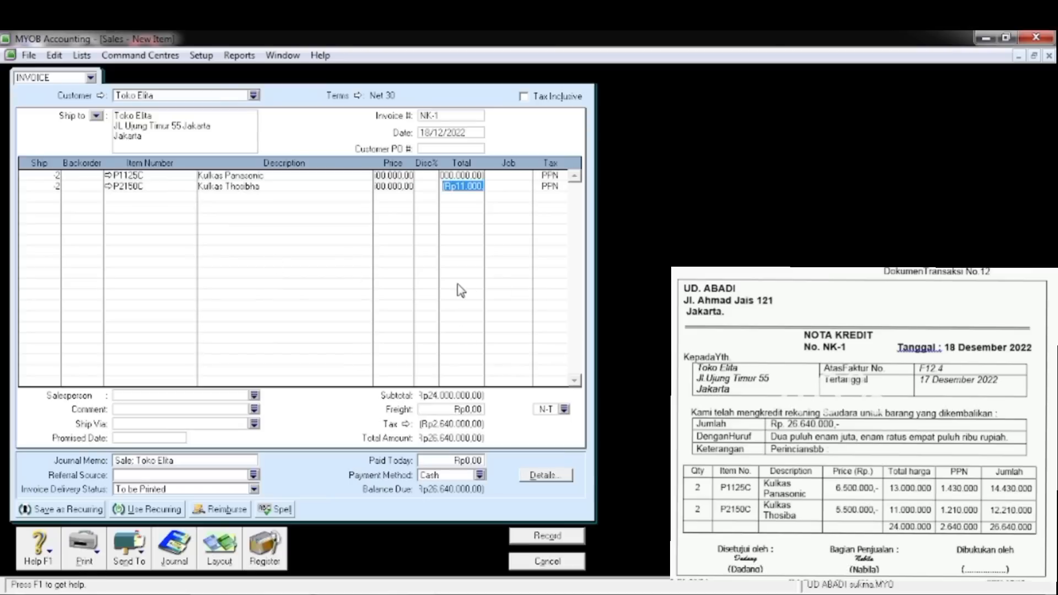
{"action": "key", "text": "ctrl+r"}
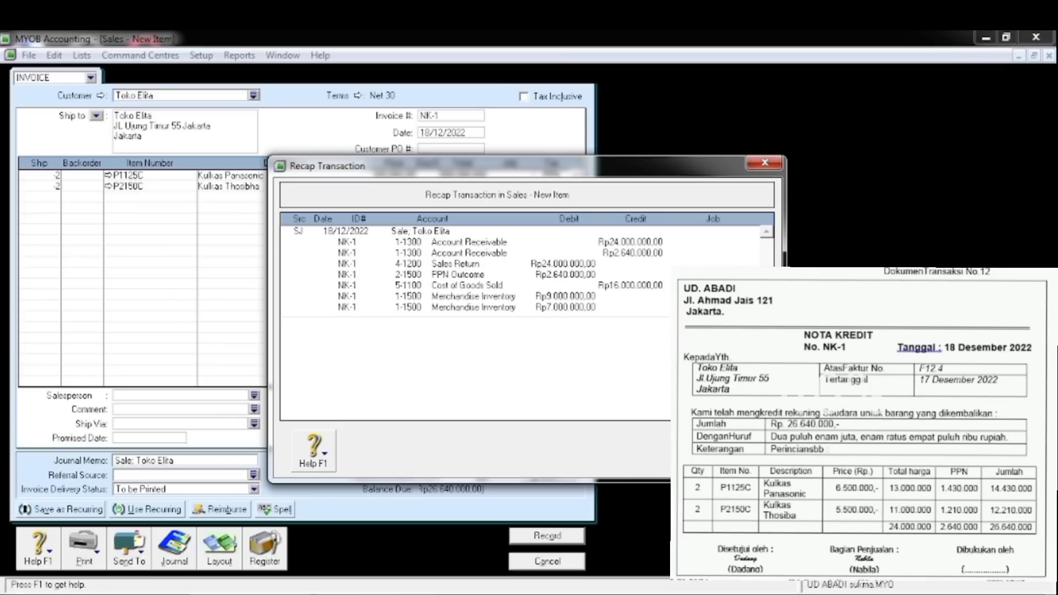
{"action": "key", "text": "Escape"}
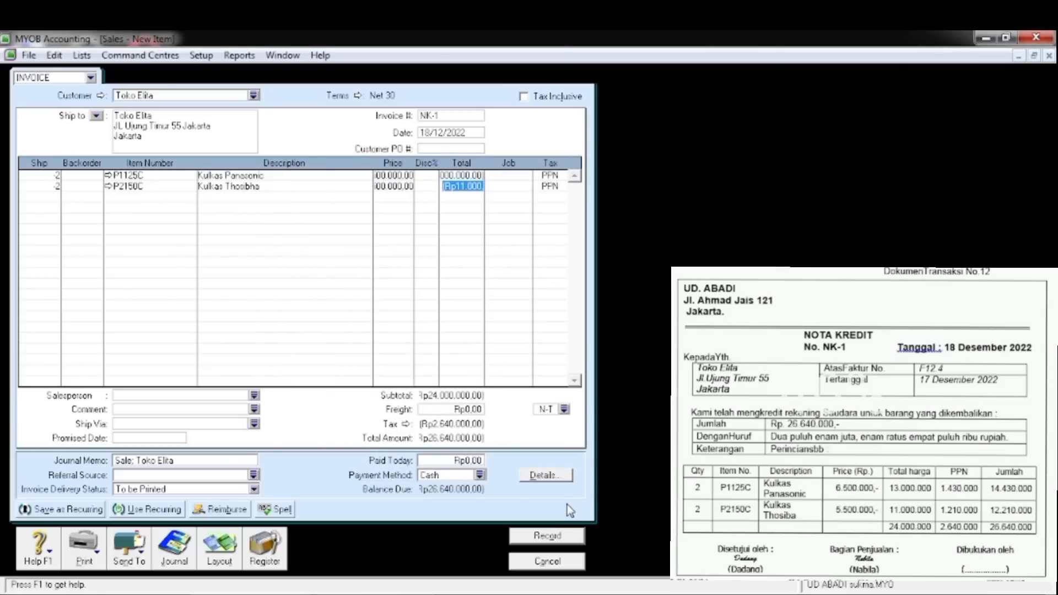
{"action": "left_click", "coordinate": [544, 545]}
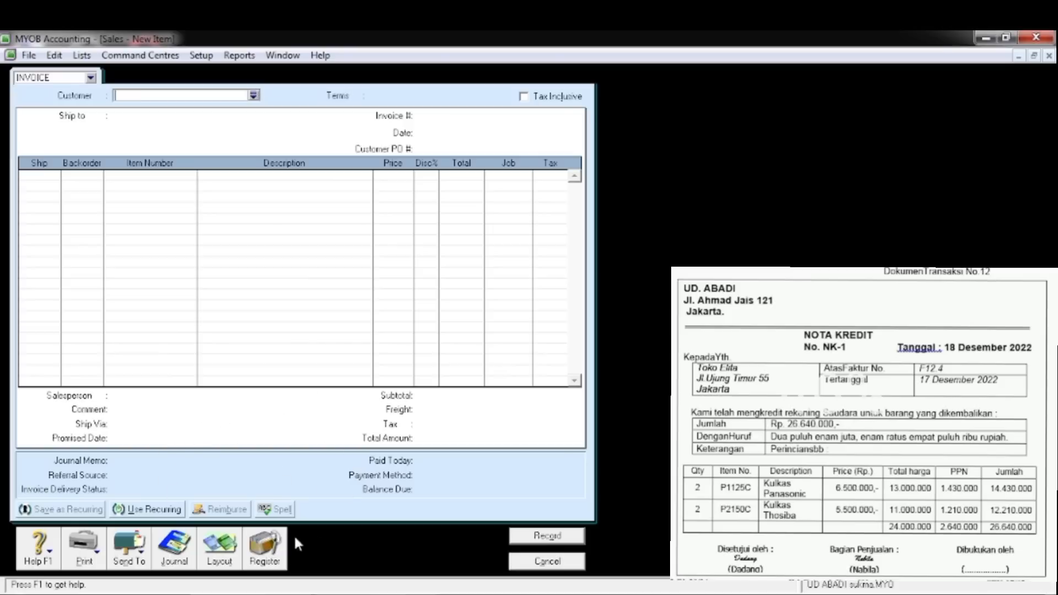
Start applying Toko Elita's credit note NK-1 to a sale, with ID NK-1 and date 18/12/2022
{"action": "left_click", "coordinate": [263, 556]}
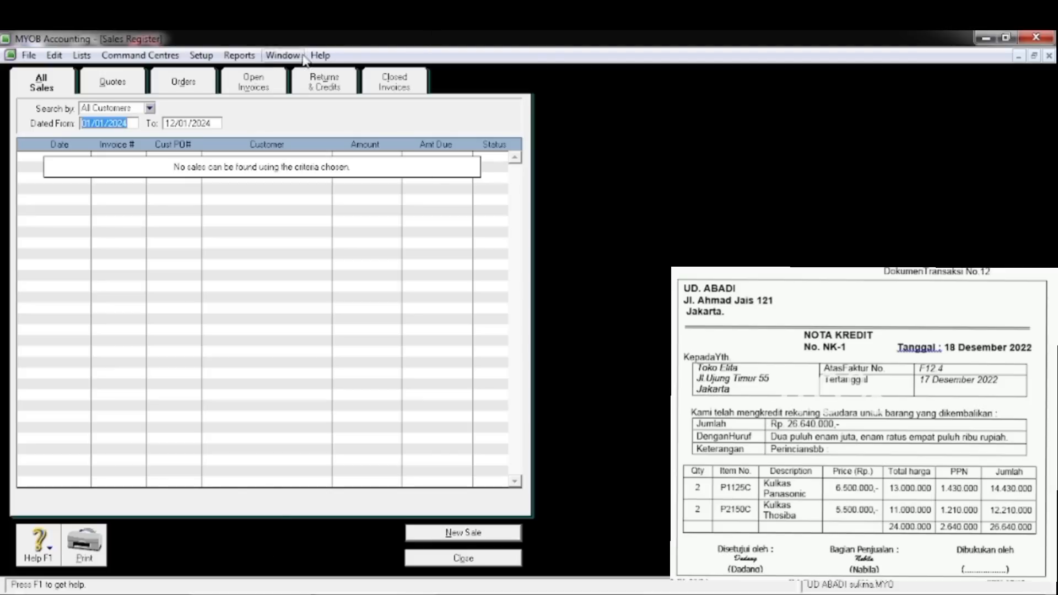
{"action": "left_click", "coordinate": [324, 88]}
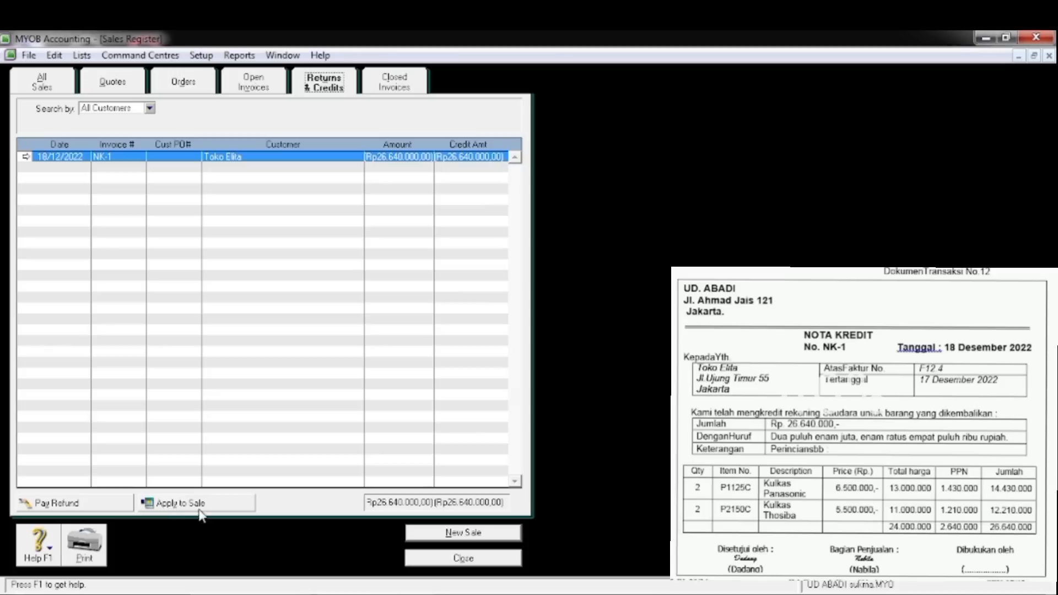
{"action": "left_click", "coordinate": [182, 503]}
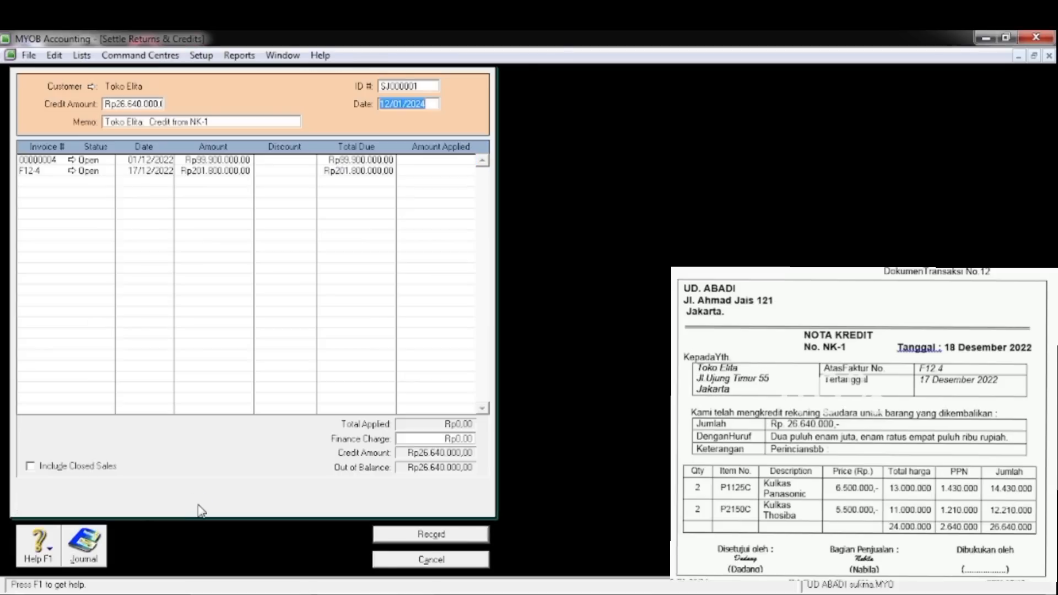
{"action": "left_click", "coordinate": [394, 88]}
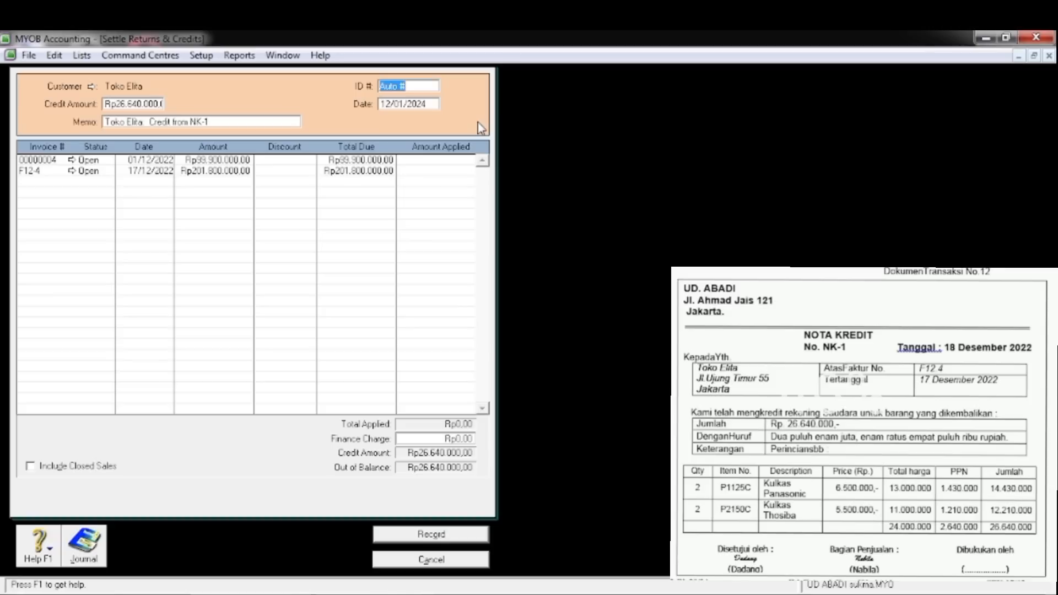
{"action": "type", "text": "NK-1"}
{"action": "key", "text": "Tab"}
{"action": "key", "text": "BackSpace"}
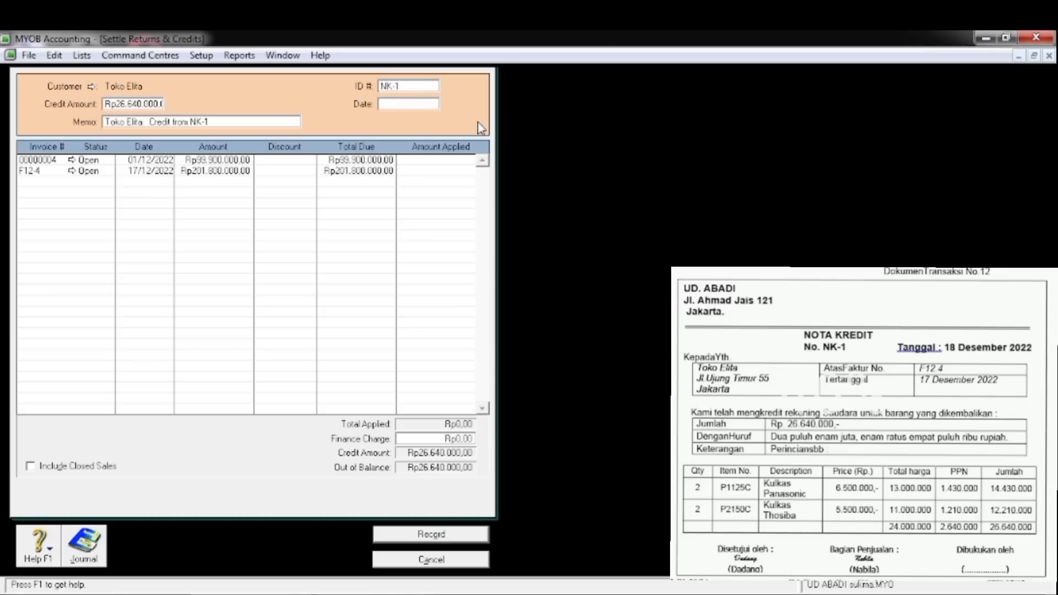
{"action": "type", "text": "18/12/2022"}
Apply the full Rp26.640.000 credit to invoice F12-4, record the settlement and close the sales windows
{"action": "left_click", "coordinate": [415, 173]}
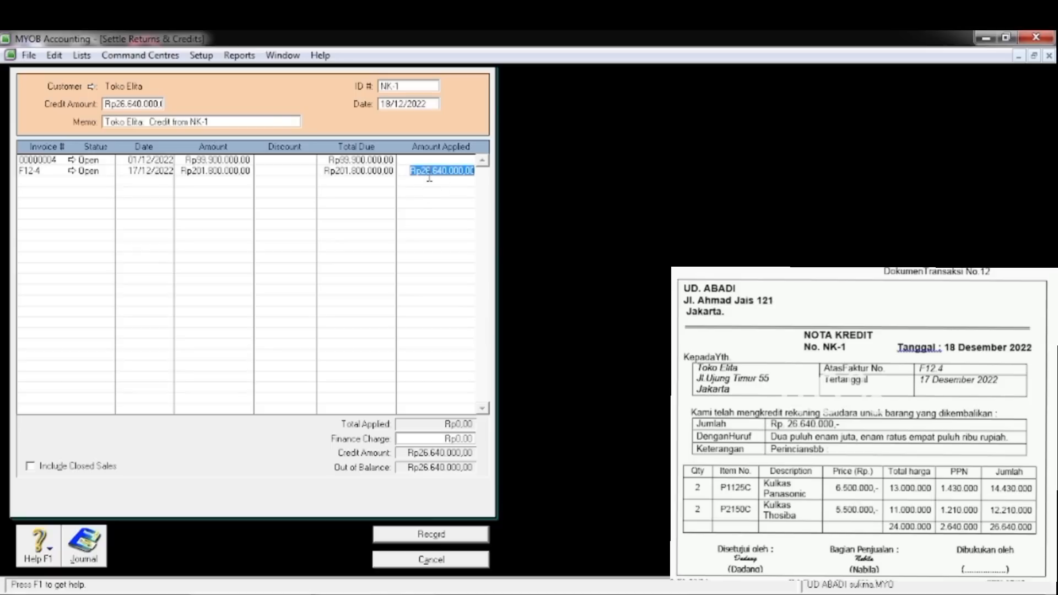
{"action": "key", "text": "Tab"}
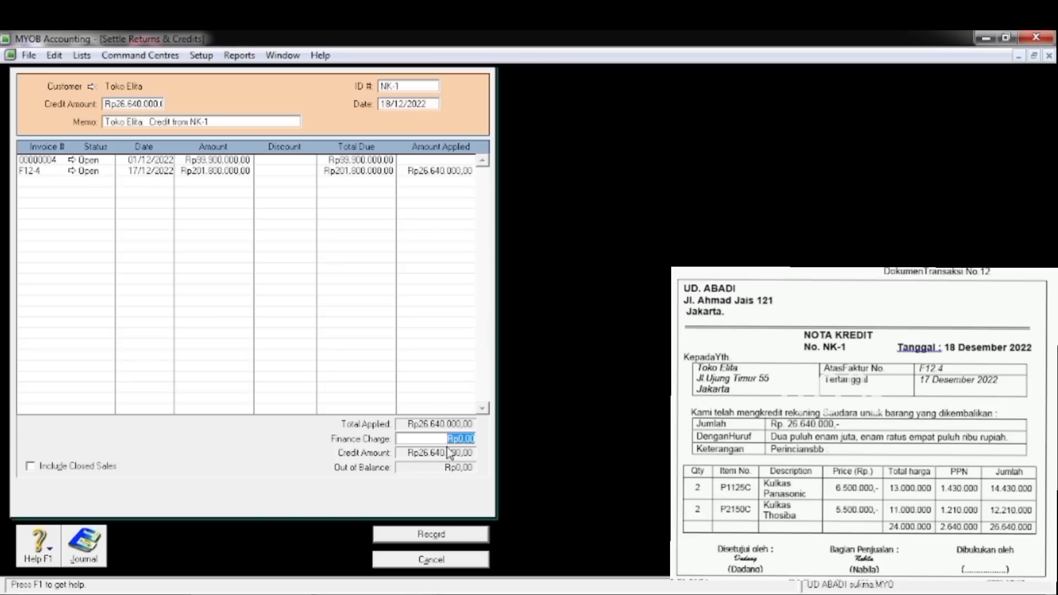
{"action": "left_click", "coordinate": [429, 540]}
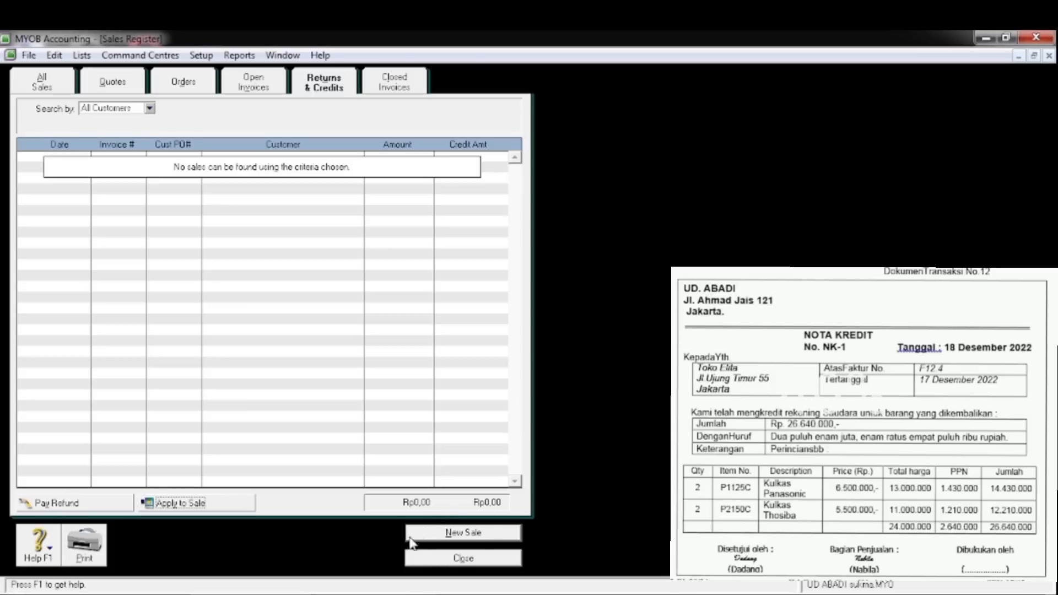
{"action": "left_click", "coordinate": [458, 559]}
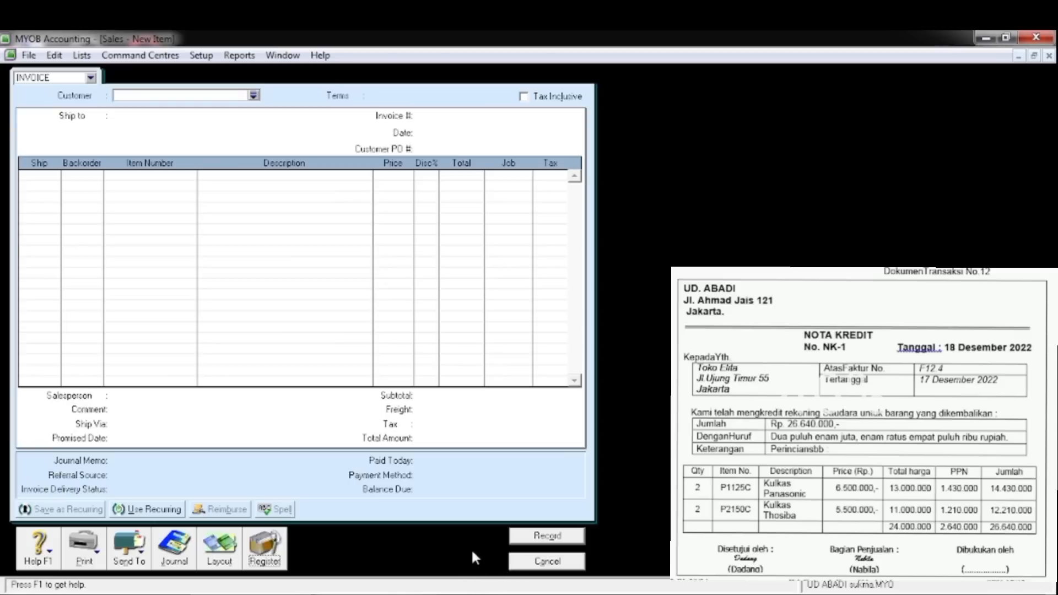
{"action": "left_click", "coordinate": [534, 568]}
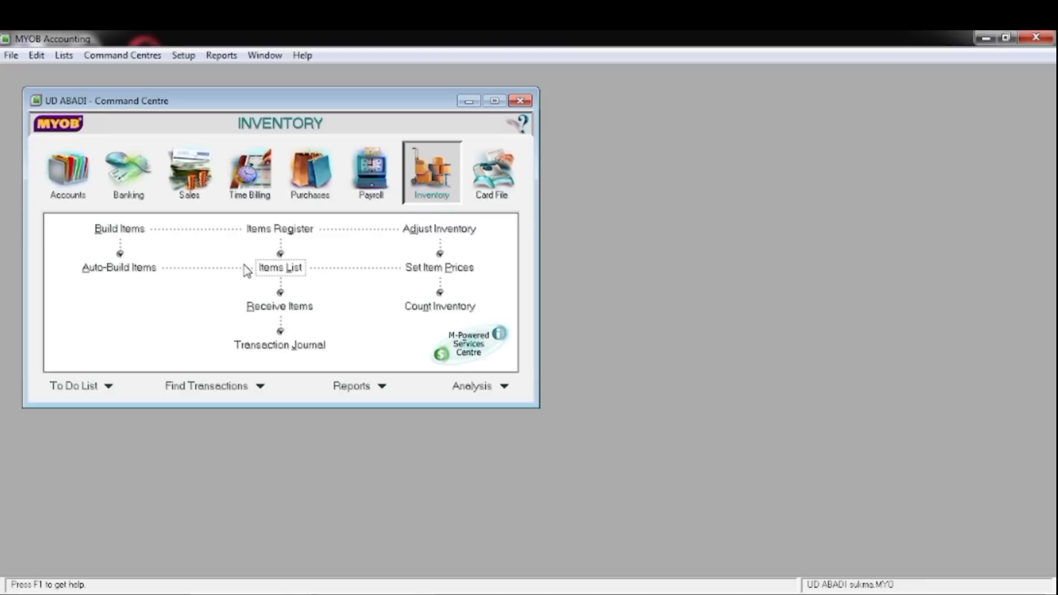
Change item P1125C's income account back to 4-1100 Sales in the items list, ignoring all spelling suggestions
{"action": "left_click", "coordinate": [279, 270]}
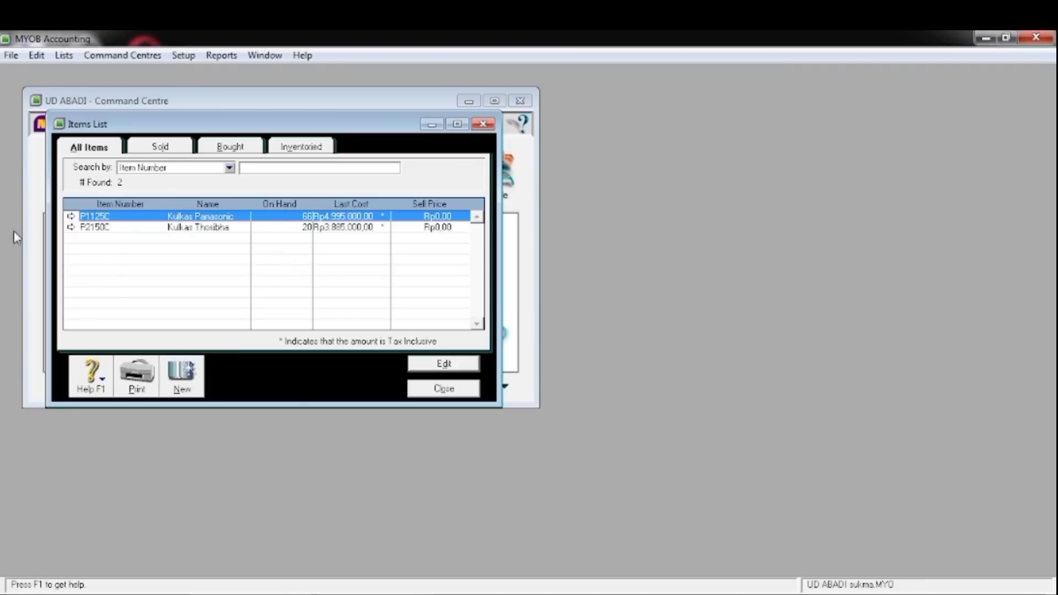
{"action": "left_click", "coordinate": [71, 216]}
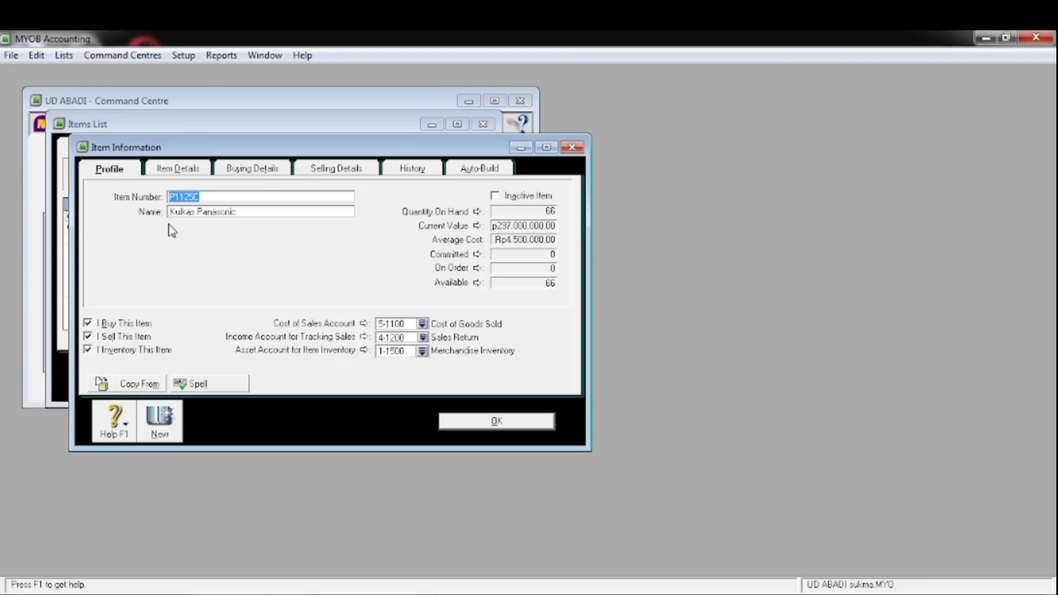
{"action": "left_click", "coordinate": [422, 337]}
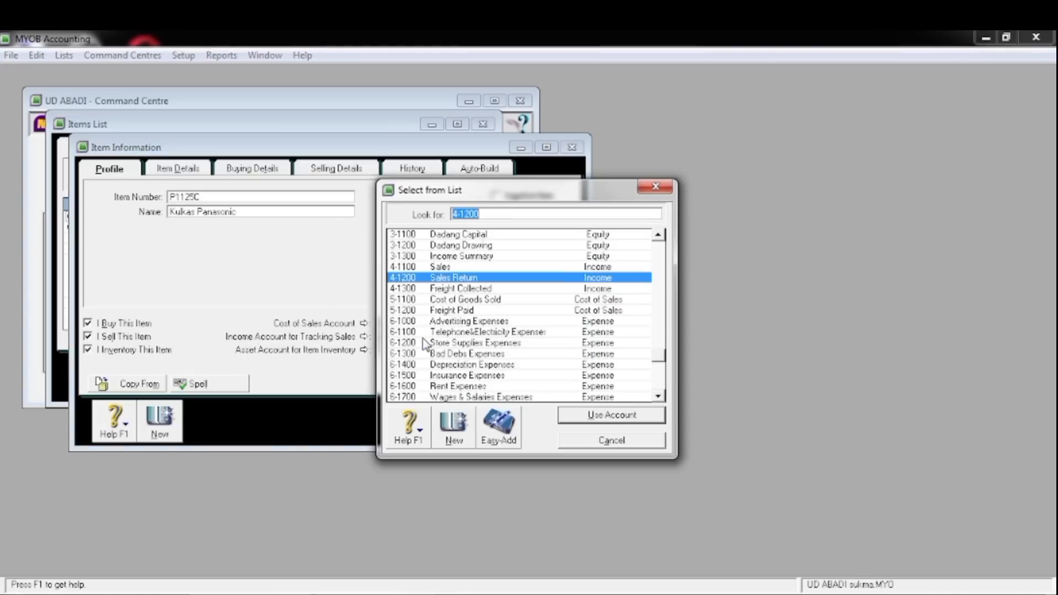
{"action": "left_click", "coordinate": [451, 269]}
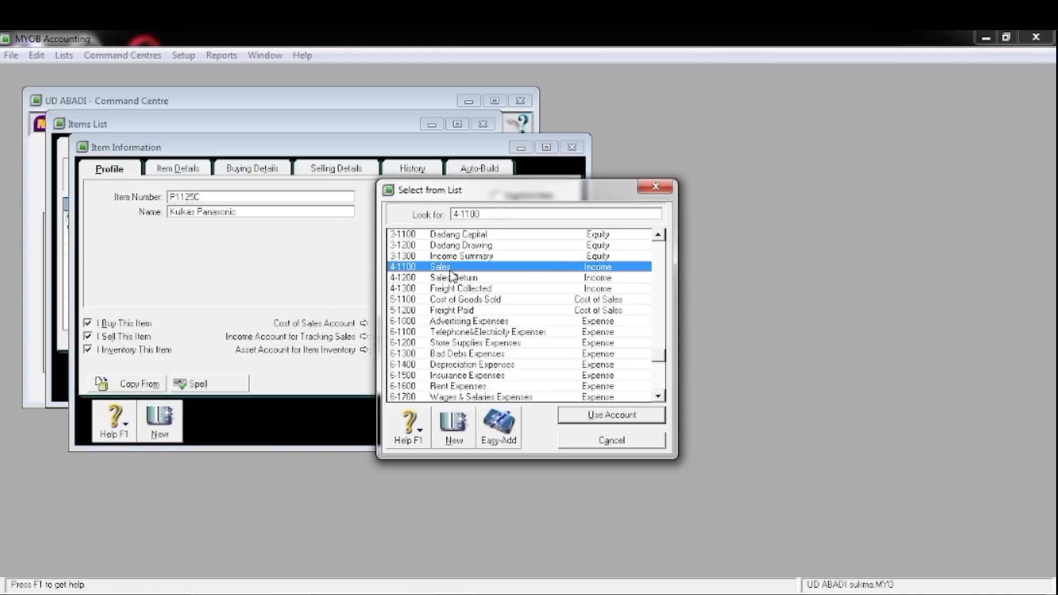
{"action": "left_click", "coordinate": [575, 416]}
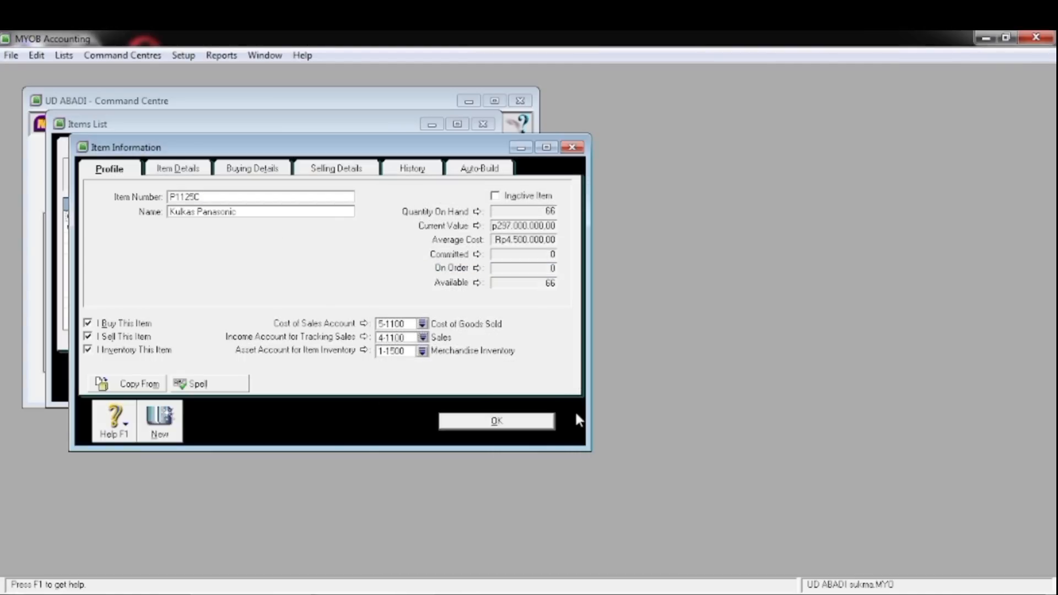
{"action": "left_click", "coordinate": [451, 424]}
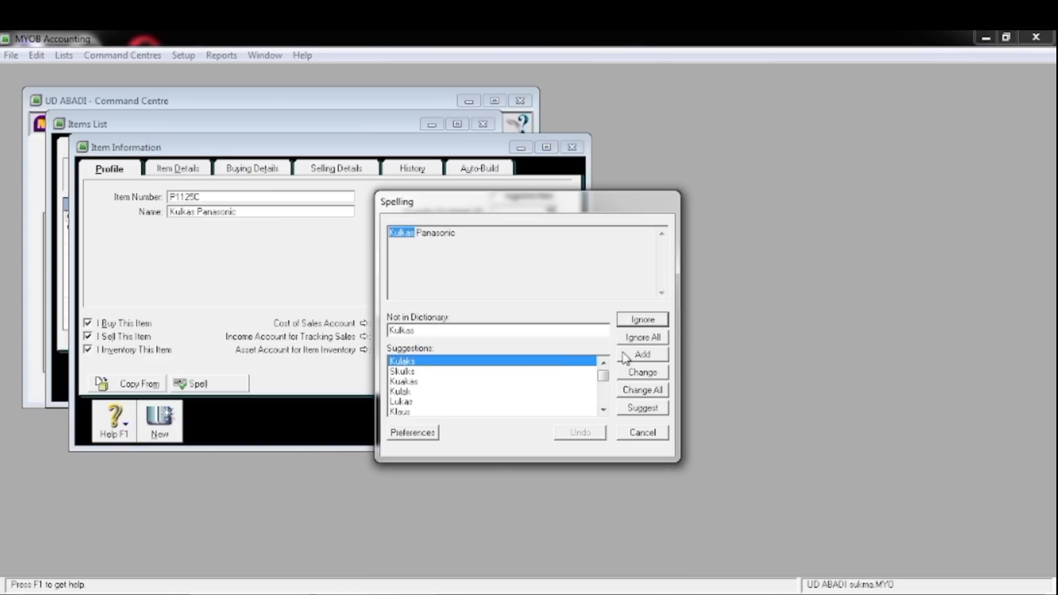
{"action": "left_click", "coordinate": [628, 339]}
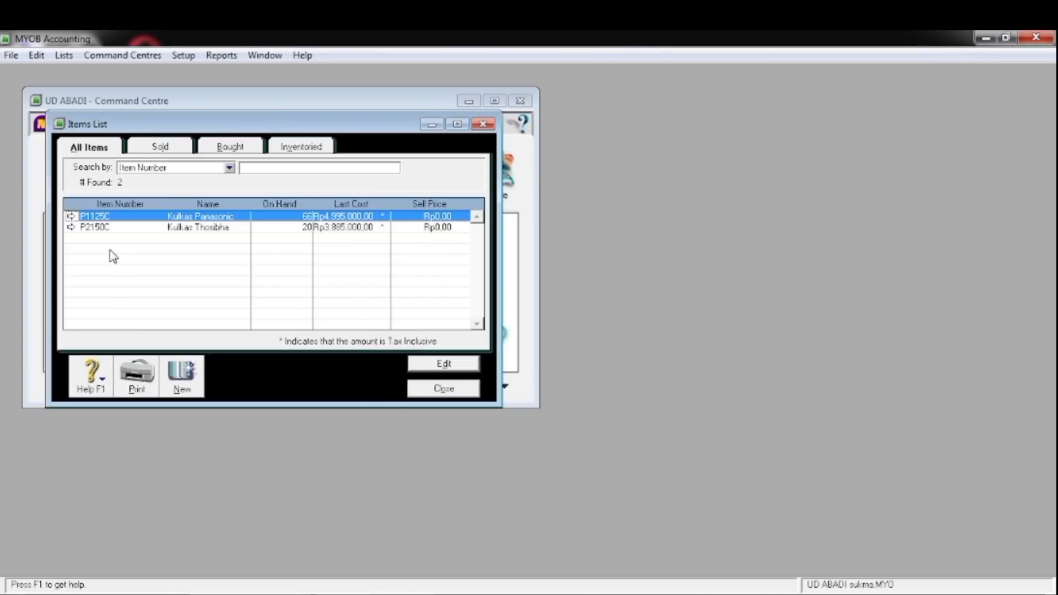
Select 4-1100 Sales as the income account for tracking sales of item P2150C
{"action": "left_click", "coordinate": [70, 227]}
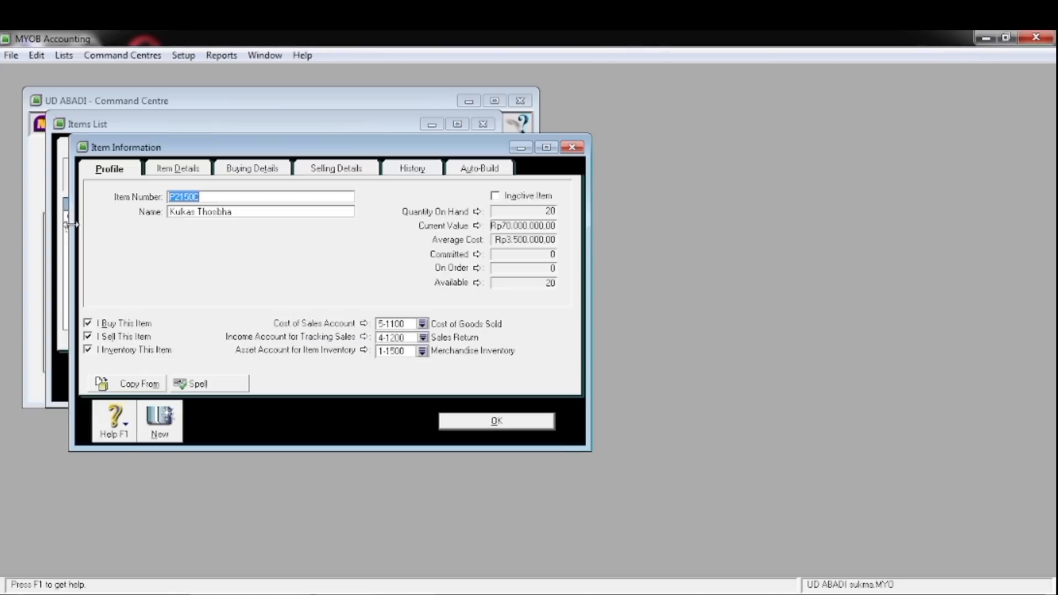
{"action": "left_click", "coordinate": [422, 337]}
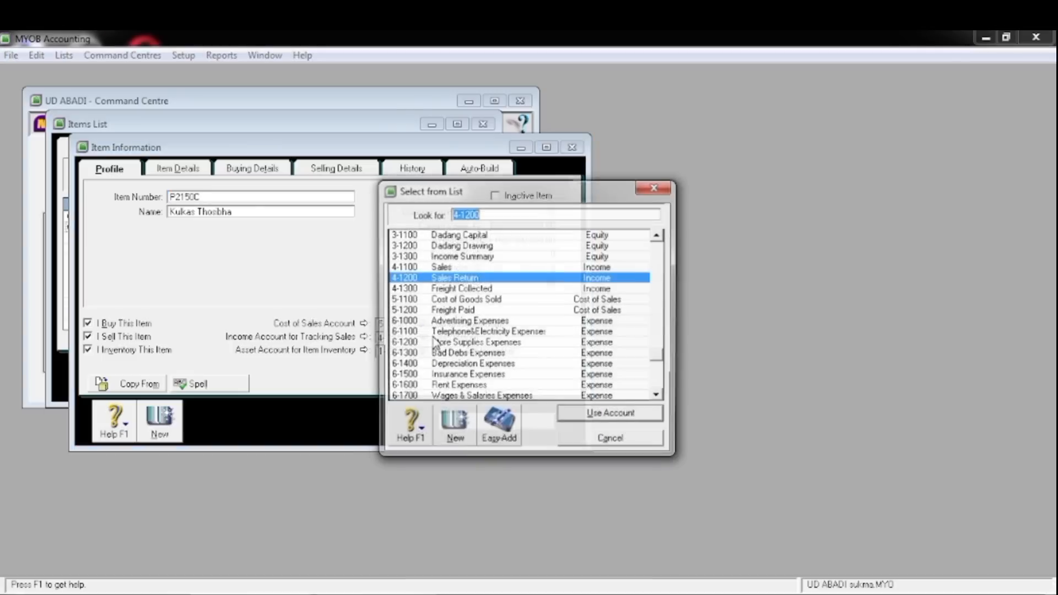
{"action": "left_click", "coordinate": [429, 267]}
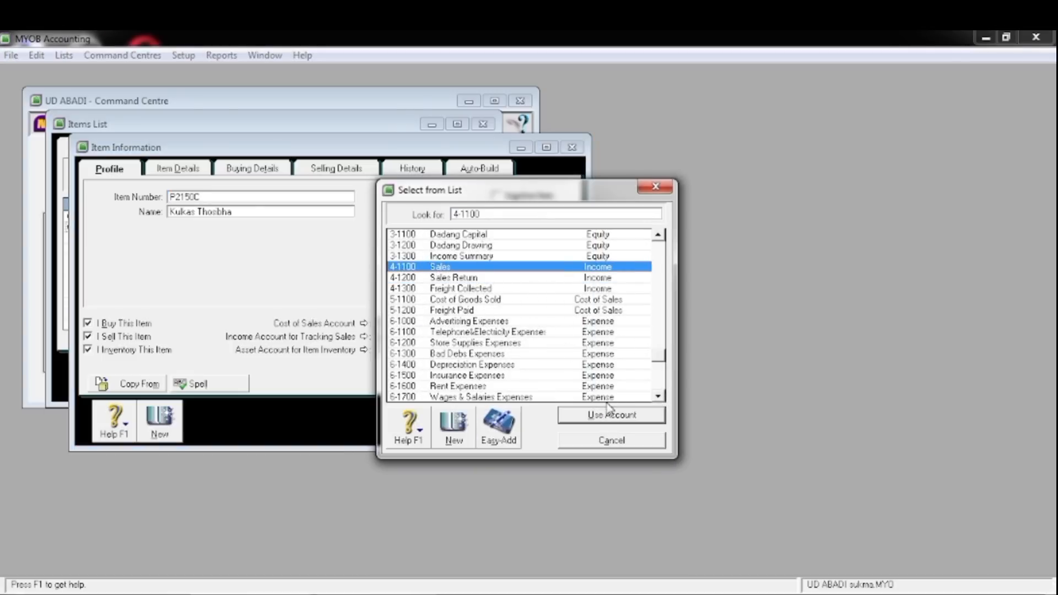
Assign 4-1100 Sales as item P2150C's income account, save the item ignoring all spelling suggestions, and close the items list
{"action": "left_click", "coordinate": [595, 416]}
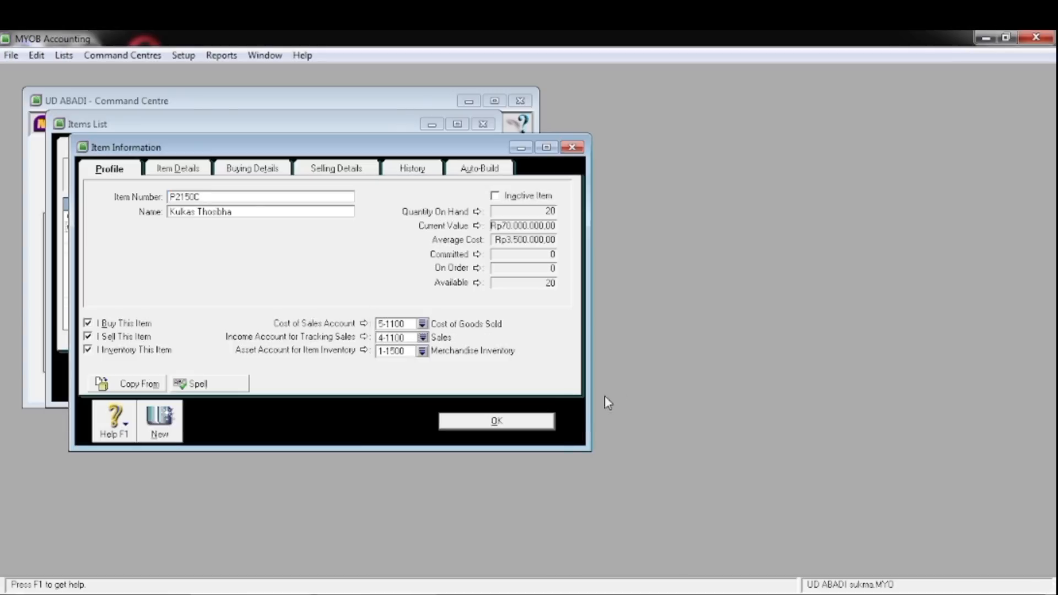
{"action": "left_click", "coordinate": [481, 420]}
{"action": "left_click", "coordinate": [649, 339]}
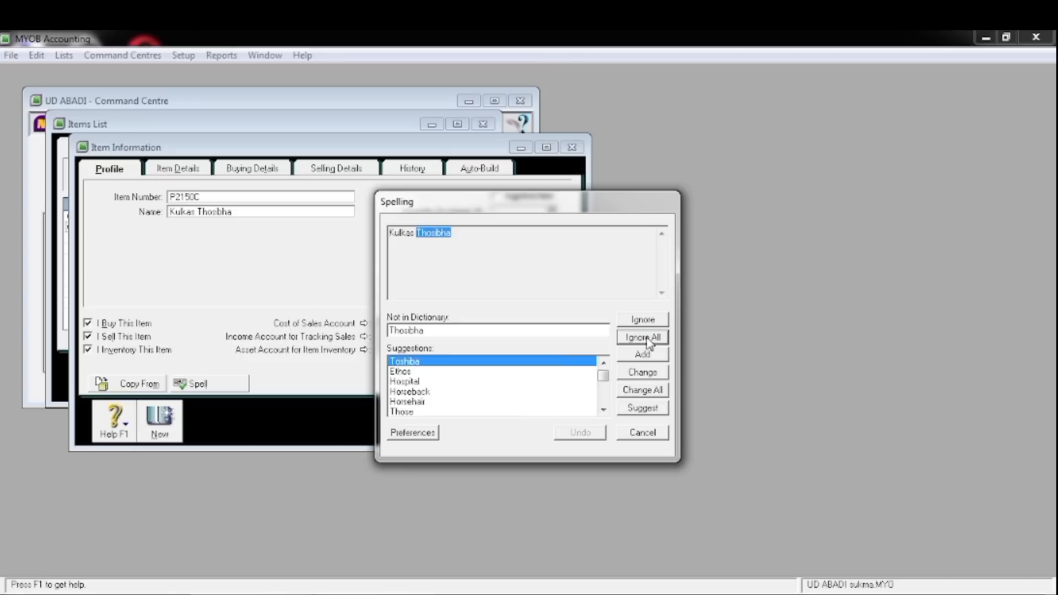
{"action": "left_click", "coordinate": [649, 339]}
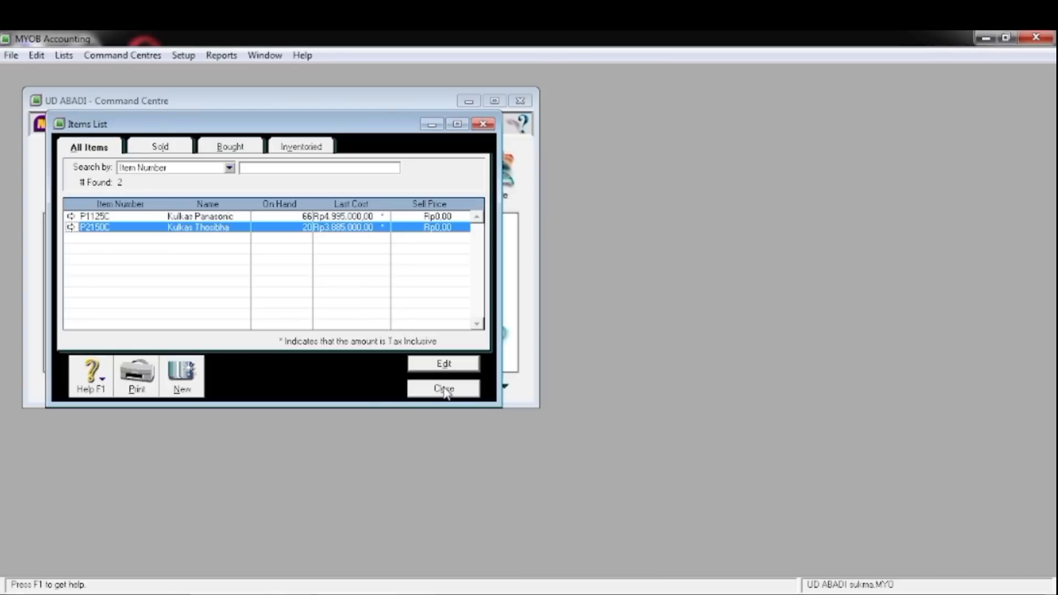
{"action": "left_click", "coordinate": [445, 391]}
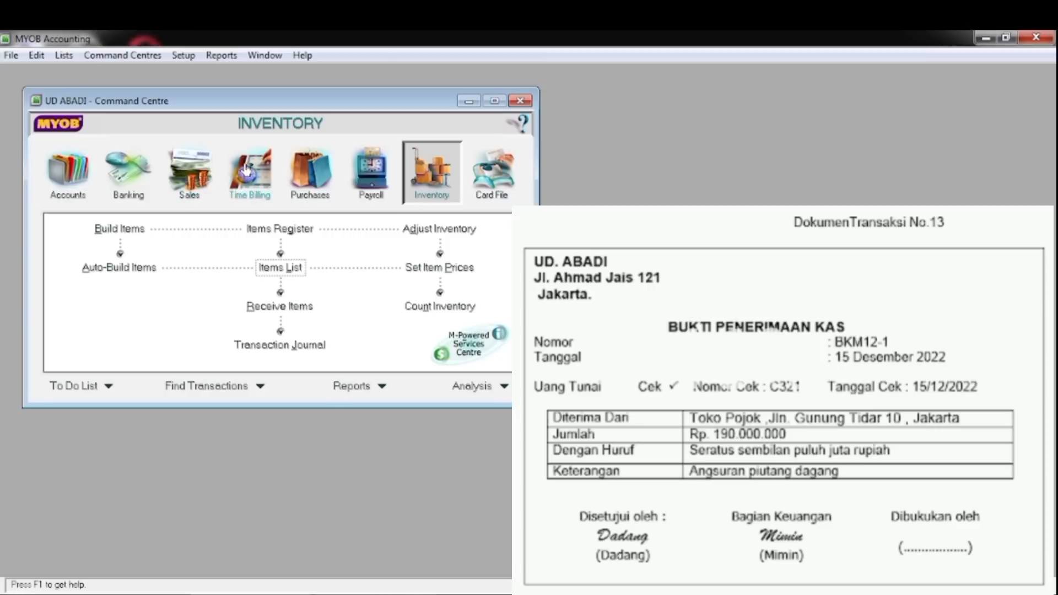
Start a received customer payment in Sales and choose Toko Pojok as the customer
{"action": "left_click", "coordinate": [198, 185]}
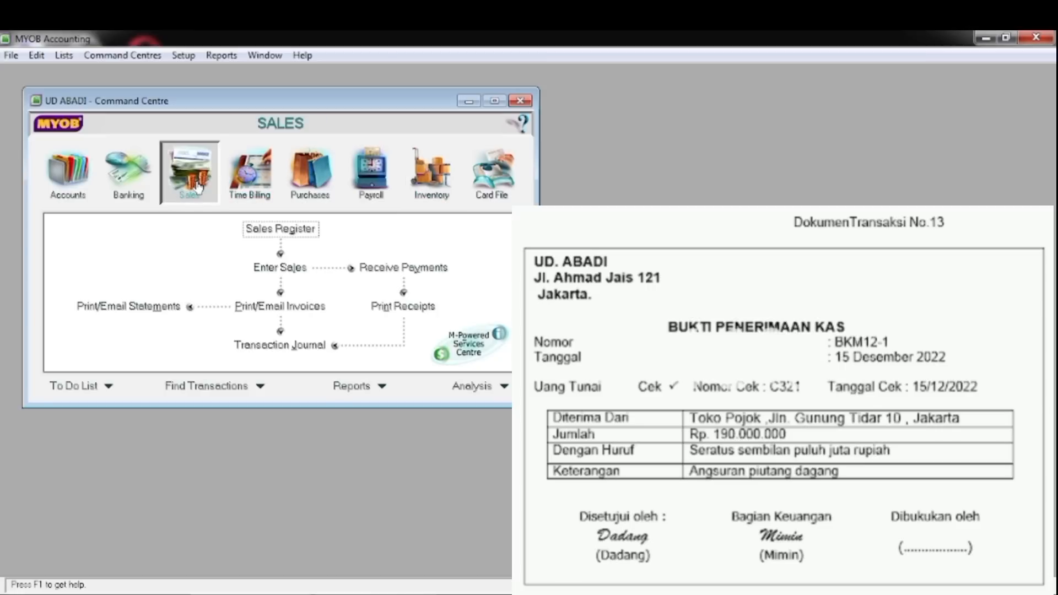
{"action": "left_click", "coordinate": [386, 268]}
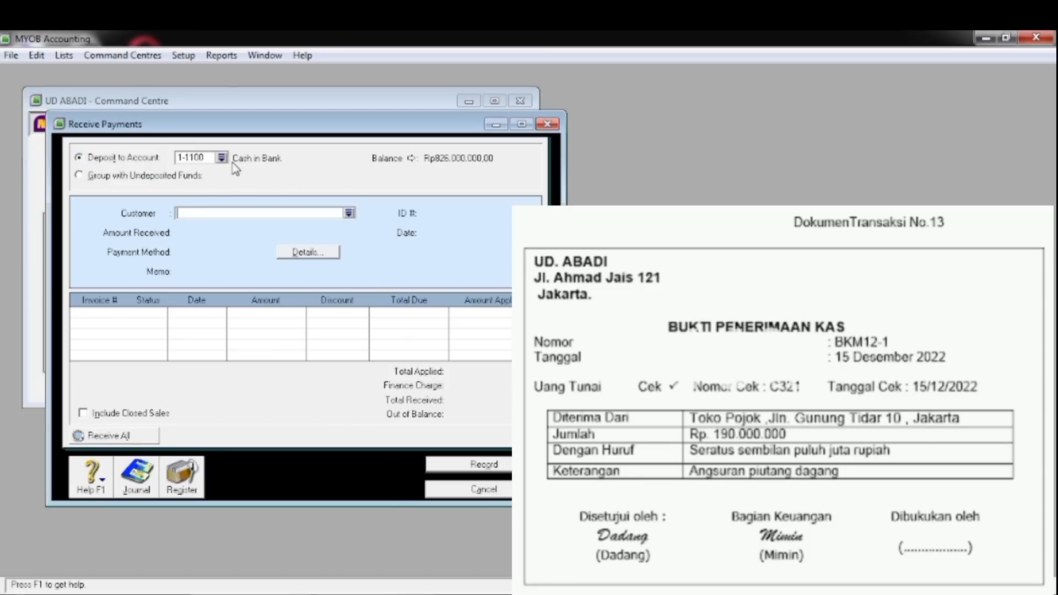
{"action": "left_click", "coordinate": [349, 213]}
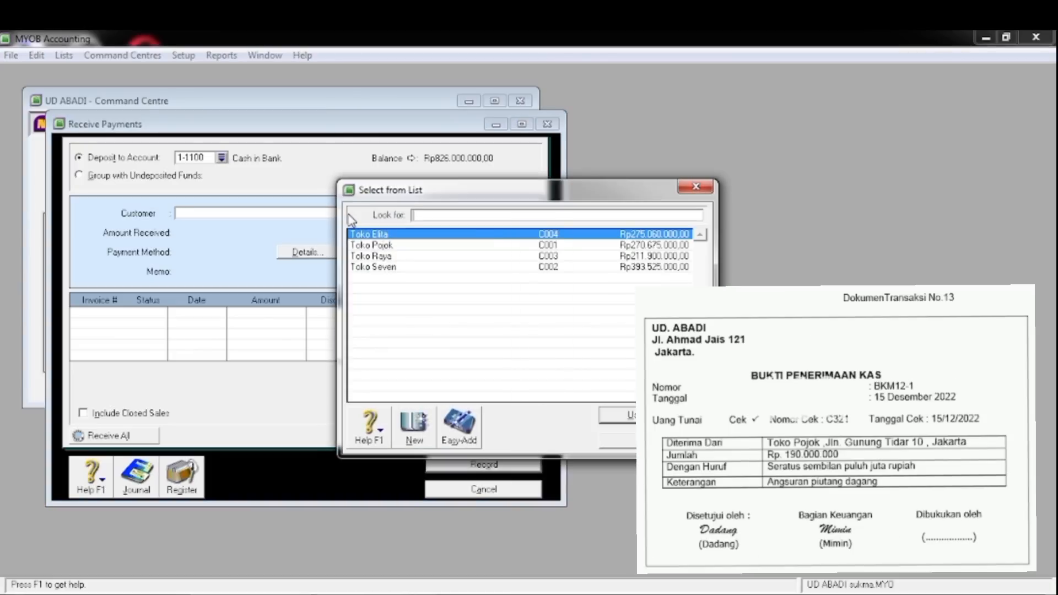
{"action": "left_click", "coordinate": [410, 247]}
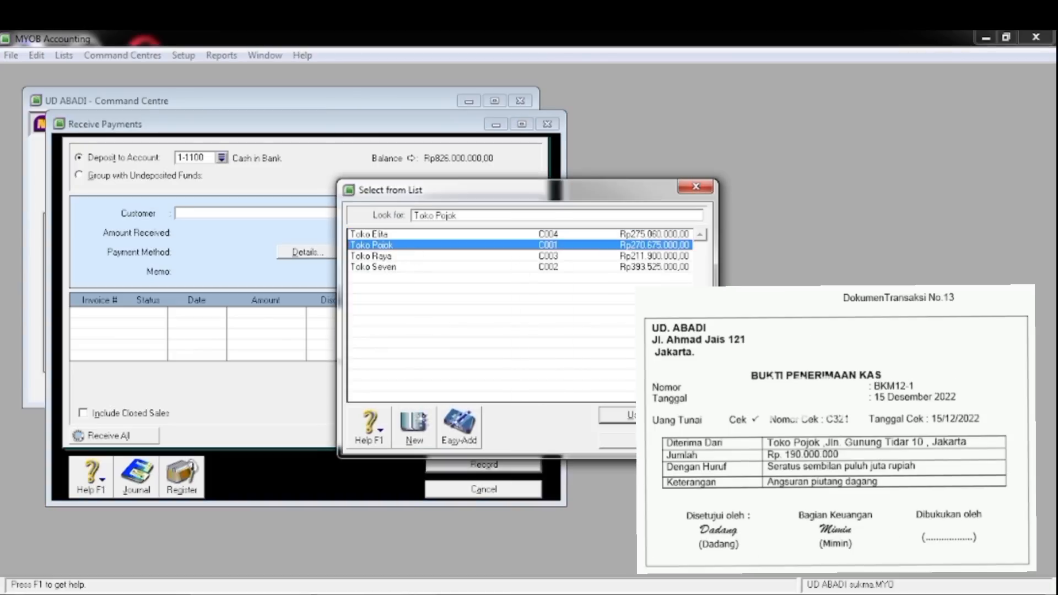
{"action": "left_click", "coordinate": [630, 422]}
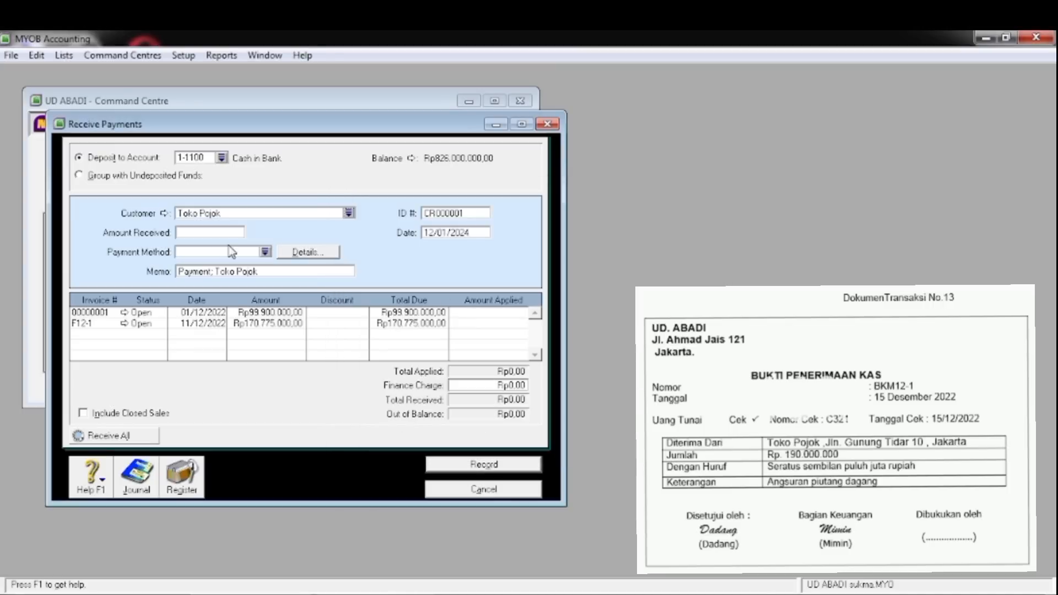
Set the Toko Pojok payment's ID to BKM12-1 and its date to 15/12/2022
{"action": "left_click", "coordinate": [425, 218]}
{"action": "type", "text": "B"}
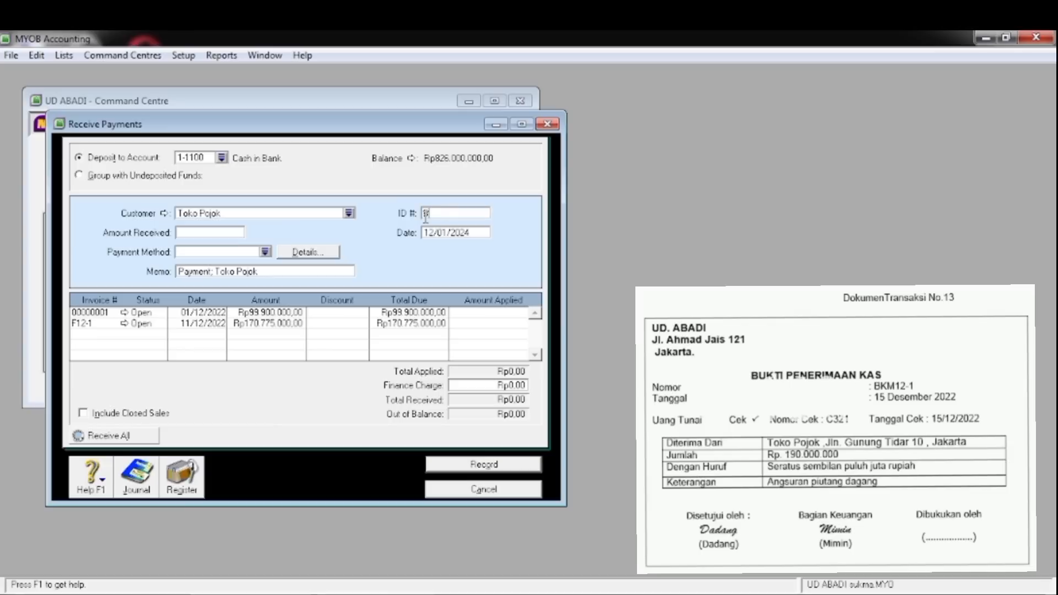
{"action": "type", "text": "KM12-1"}
{"action": "key", "text": "Tab"}
{"action": "type", "text": "15/12/2022"}
{"action": "key", "text": "Tab"}
Enter Rp190.000.000 as the amount received from Toko Pojok
{"action": "left_click", "coordinate": [203, 232]}
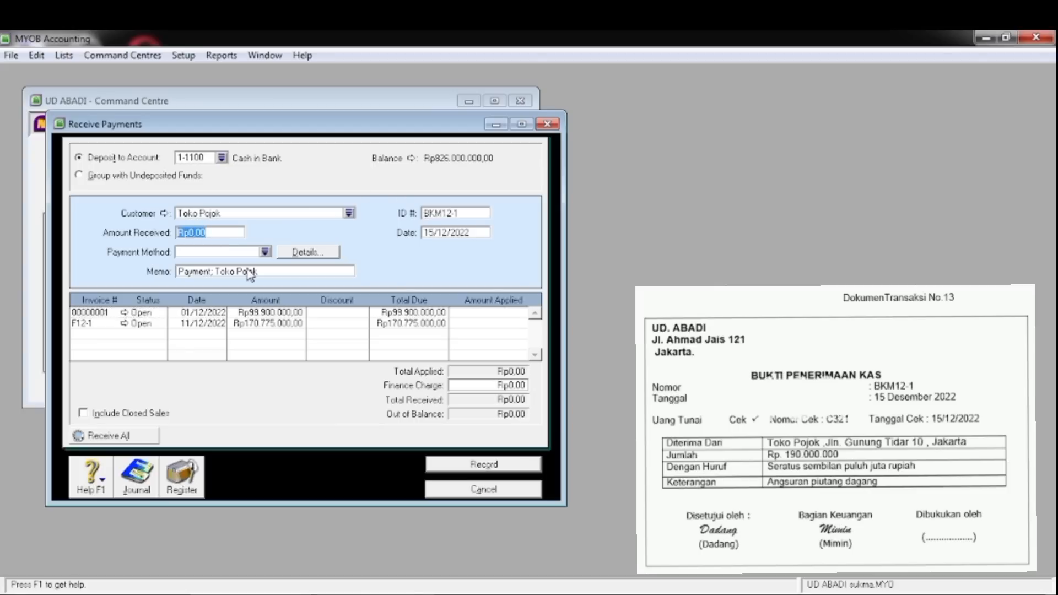
{"action": "type", "text": "190.0"}
{"action": "type", "text": "00."}
{"action": "type", "text": "000"}
{"action": "key", "text": "Tab"}
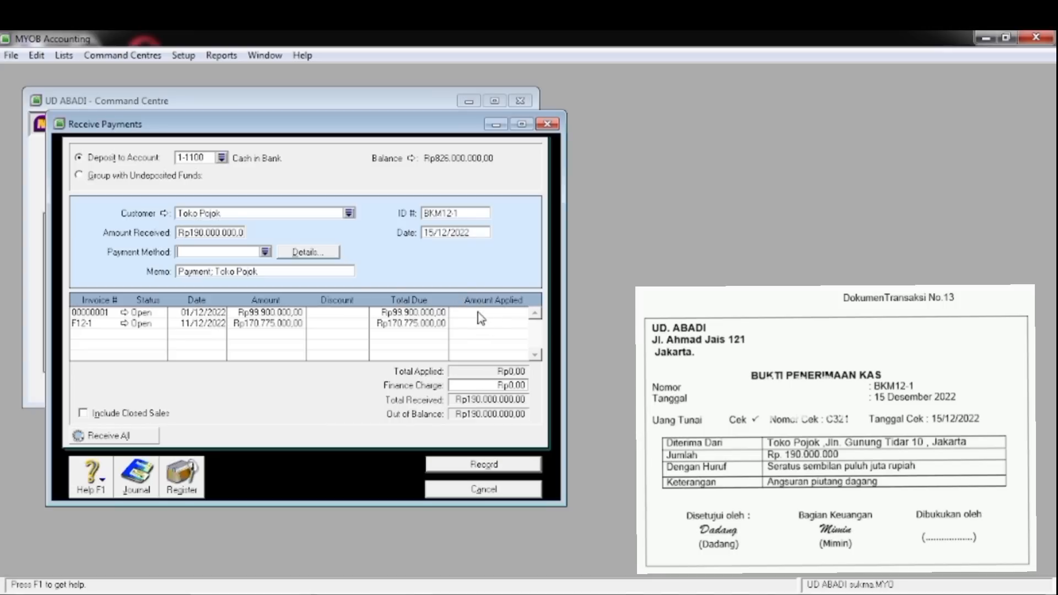
Apply the Toko Pojok payment to its two open invoices, Rp99.900.000 to 00000001 and Rp90.100.000 to F12-1
{"action": "left_click", "coordinate": [478, 313]}
{"action": "key", "text": "Tab"}
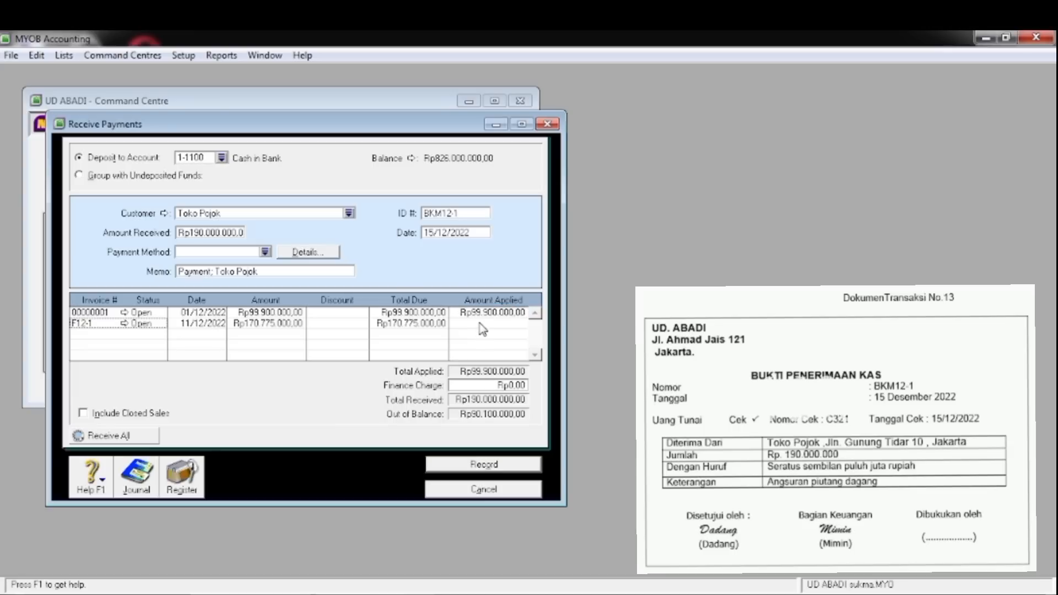
{"action": "left_click", "coordinate": [481, 323]}
{"action": "key", "text": "Tab"}
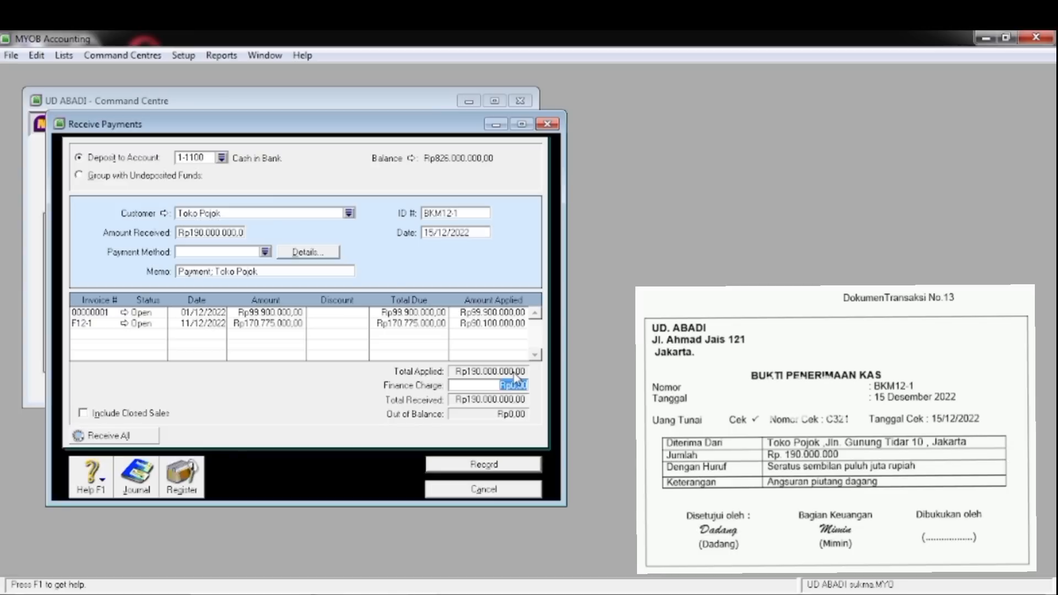
Review the journal recap of payment BKM12-1, record the payment, and close the payment form
{"action": "key", "text": "ctrl+r"}
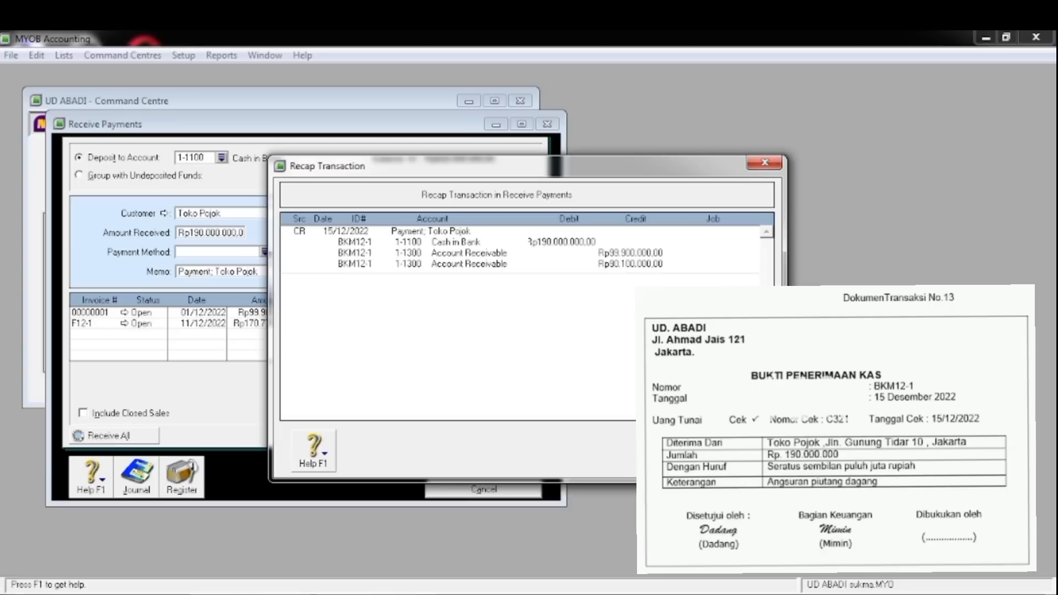
{"action": "left_click", "coordinate": [715, 463]}
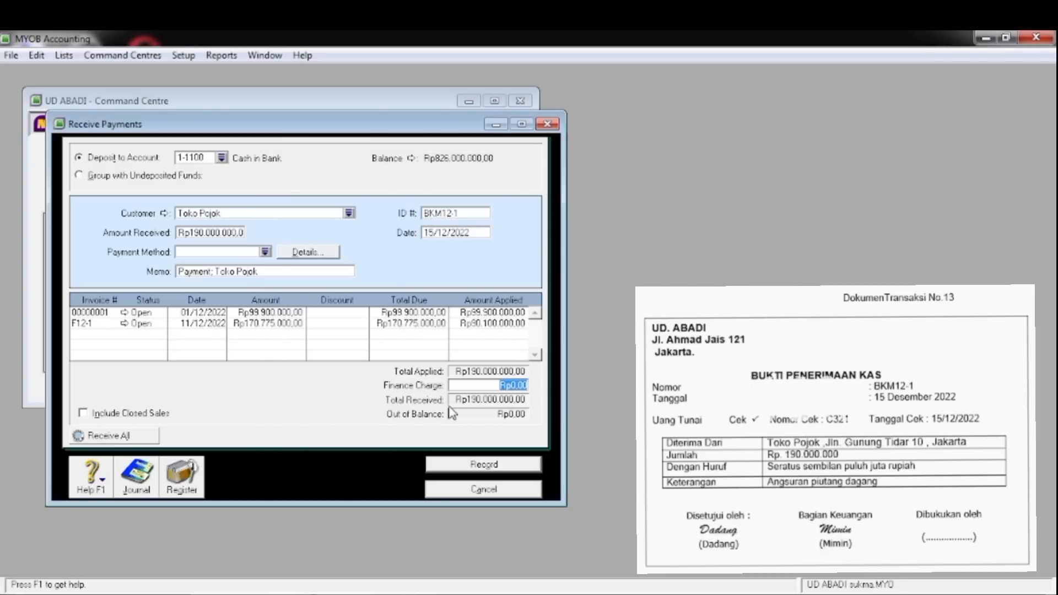
{"action": "left_click", "coordinate": [456, 468]}
{"action": "left_click", "coordinate": [484, 490]}
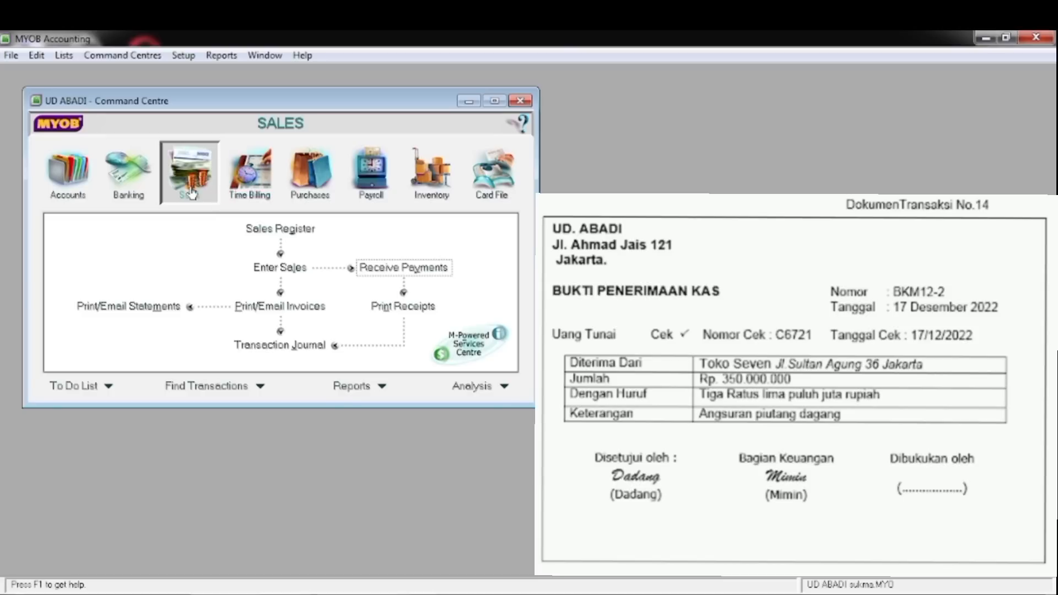
Open a new received customer payment and choose Toko Seven as the customer
{"action": "left_click", "coordinate": [380, 269]}
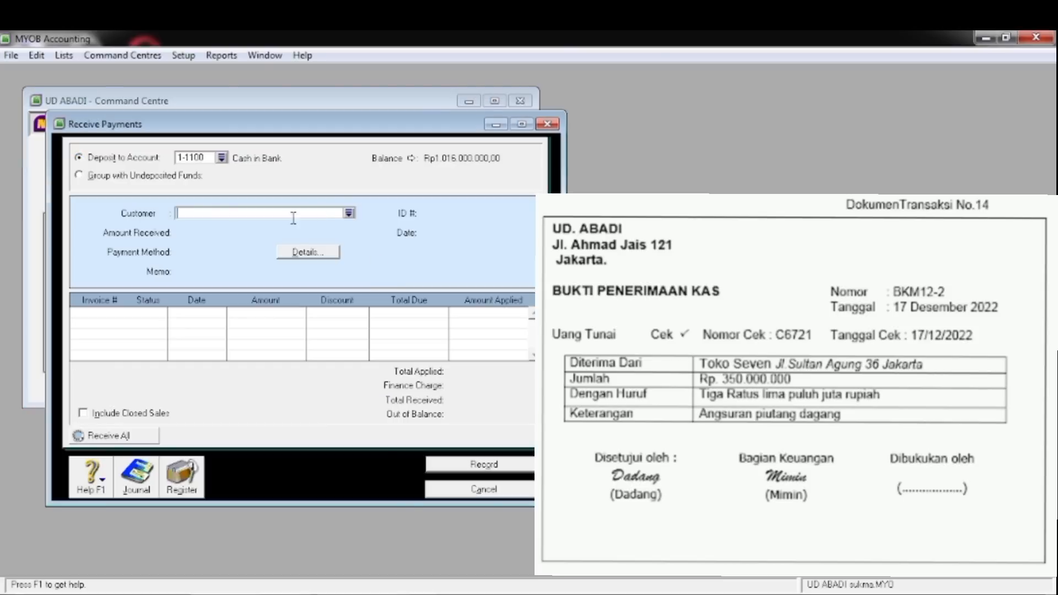
{"action": "left_click", "coordinate": [349, 213]}
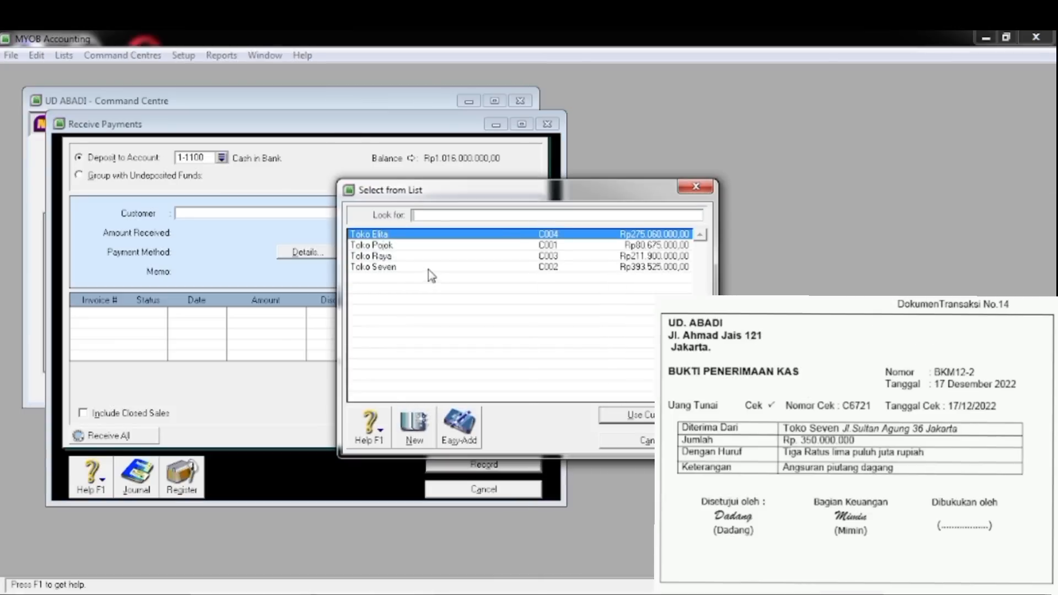
{"action": "left_click", "coordinate": [387, 269]}
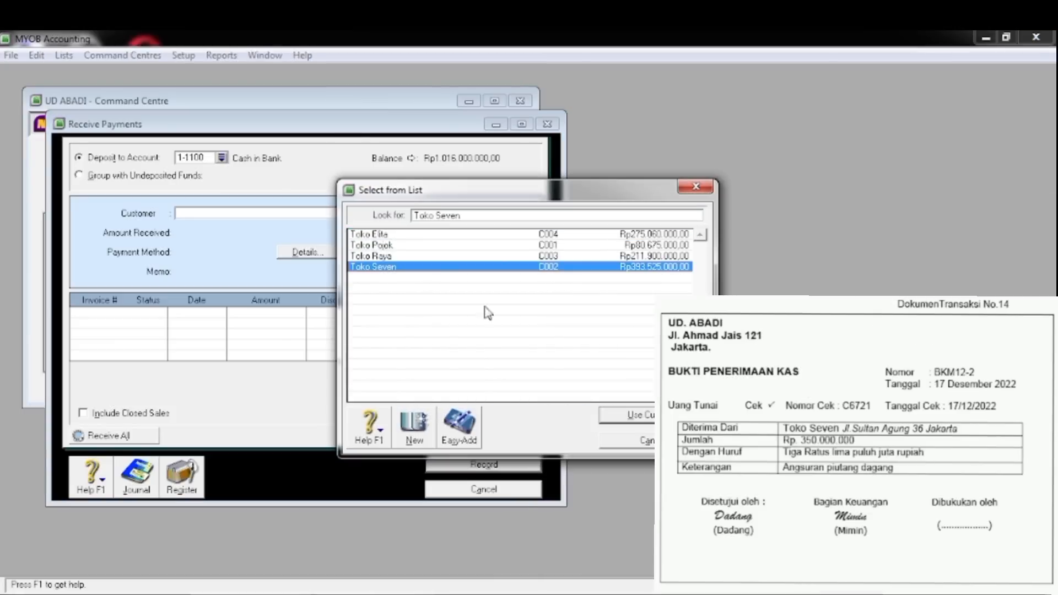
{"action": "left_click", "coordinate": [628, 418]}
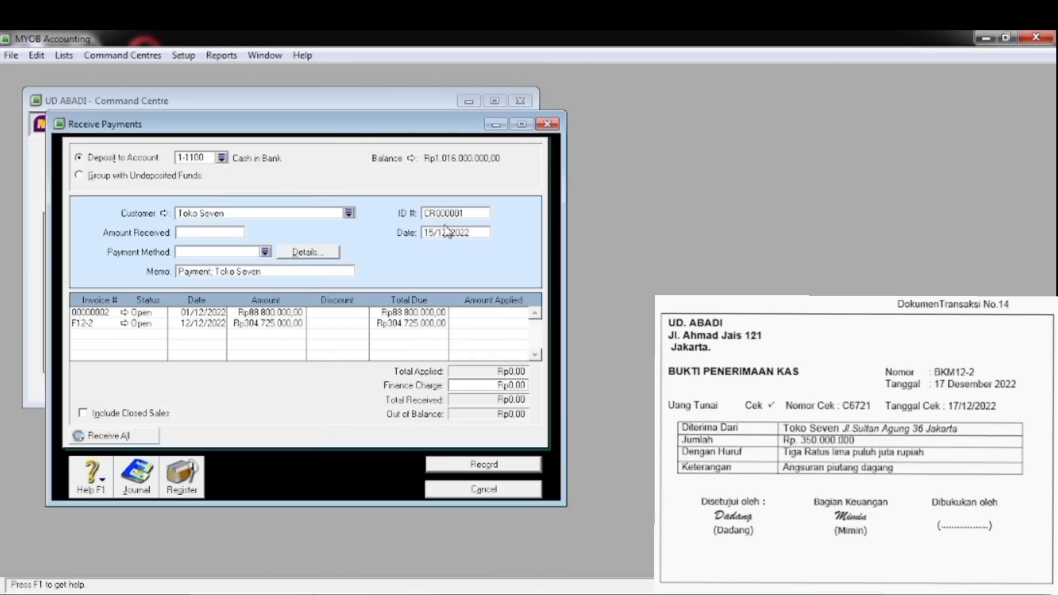
Enter Rp350.000.000 as the amount received from Toko Seven
{"action": "left_click", "coordinate": [213, 236]}
{"action": "type", "text": "350000000"}
{"action": "key", "text": "Tab"}
{"action": "key", "text": "Tab"}
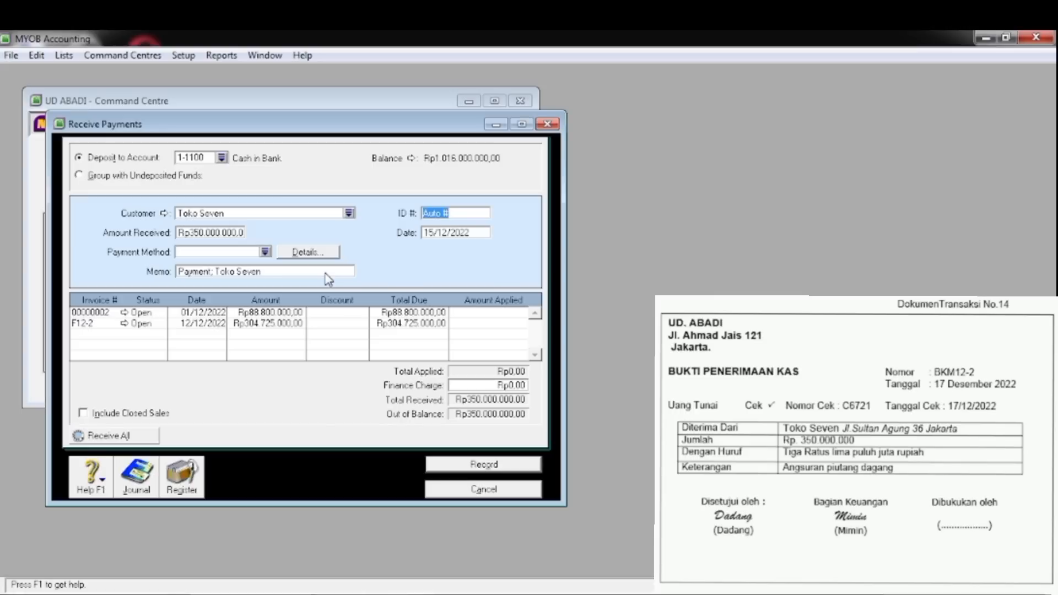
Set the Toko Seven payment's ID to BKM12-2 and its date to 17/12/2022
{"action": "type", "text": "BKM12-2"}
{"action": "key", "text": "Tab"}
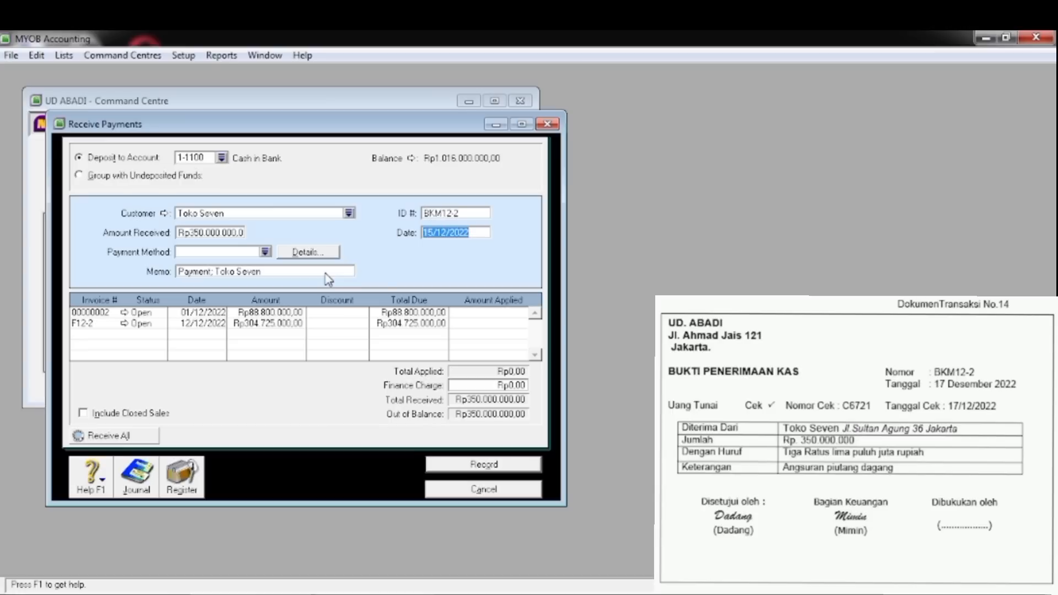
{"action": "left_click", "coordinate": [433, 232]}
{"action": "key", "text": "BackSpace"}
{"action": "type", "text": "7"}
{"action": "key", "text": "Tab"}
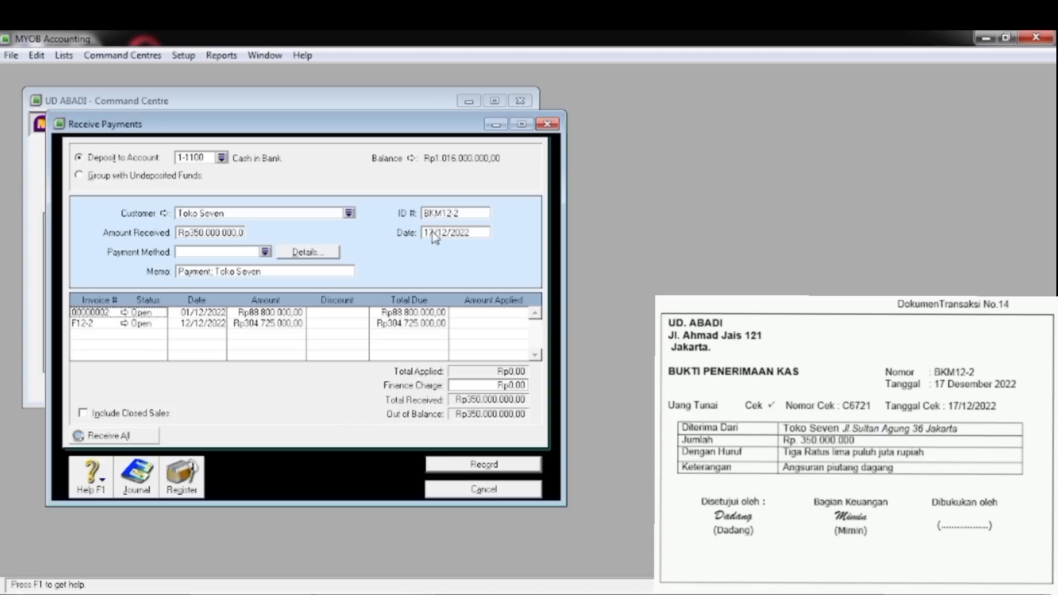
Apply the Toko Seven payment to its two open invoices, Rp88.800.000 to 00000002 and Rp261.200.000 to F12-2
{"action": "left_click", "coordinate": [468, 314]}
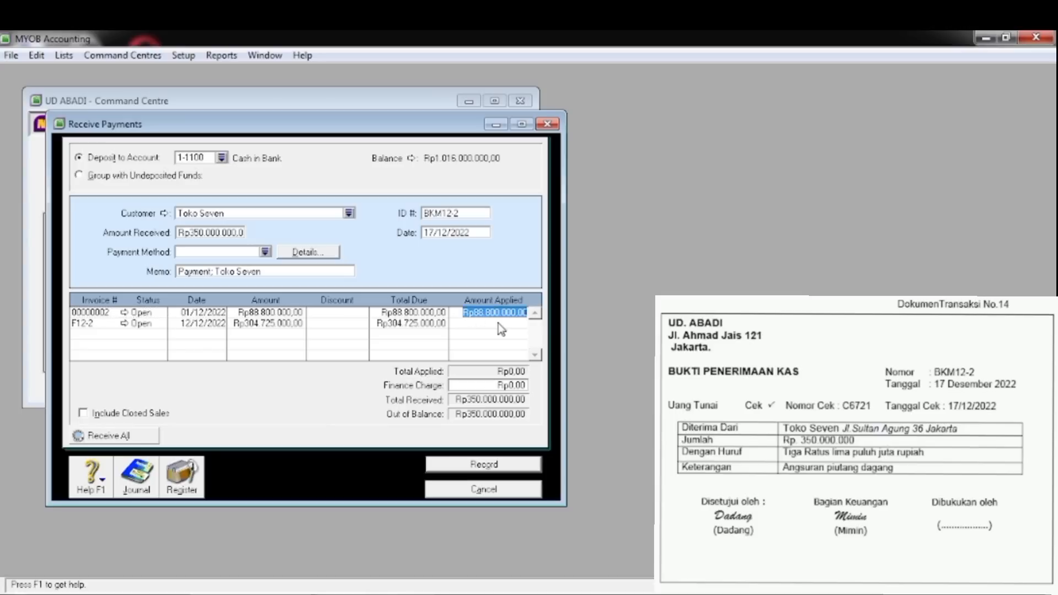
{"action": "key", "text": "Tab"}
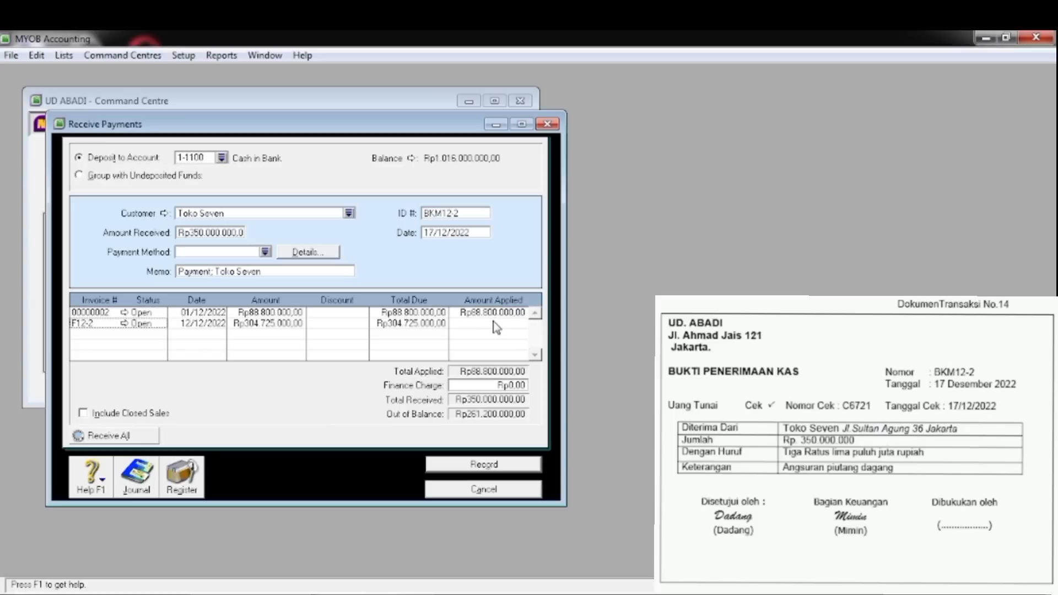
{"action": "left_click", "coordinate": [488, 324]}
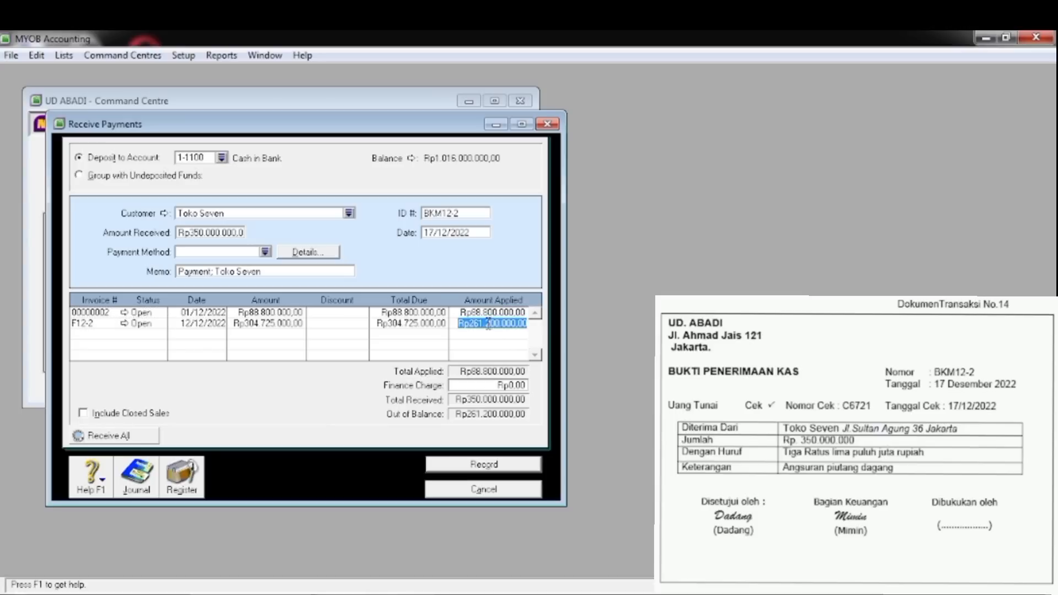
{"action": "key", "text": "Tab"}
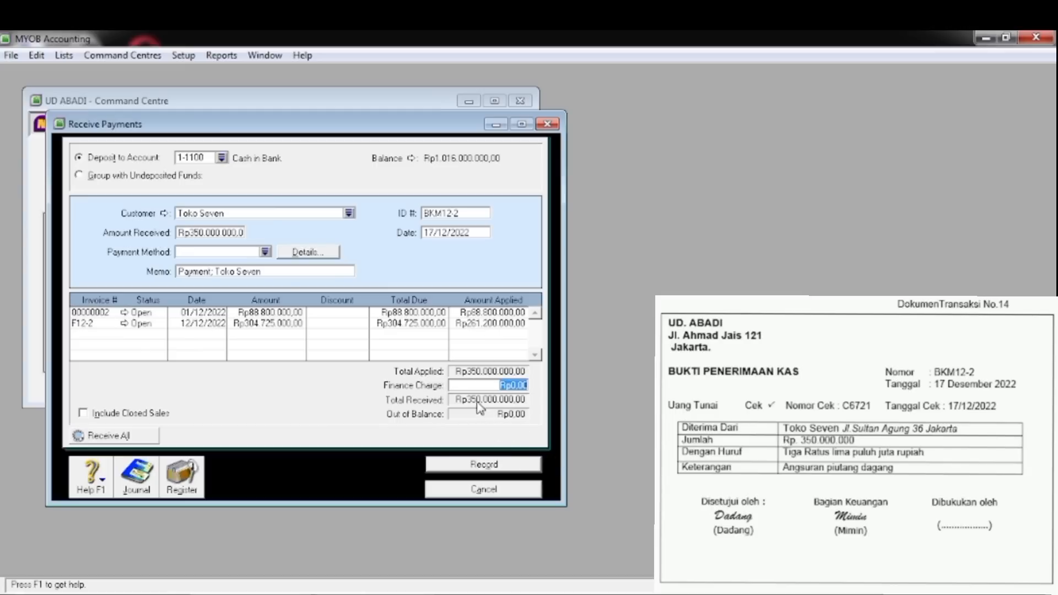
Review the journal recap of payment BKM12-2, record the payment, and close the payment form
{"action": "key", "text": "ctrl+r"}
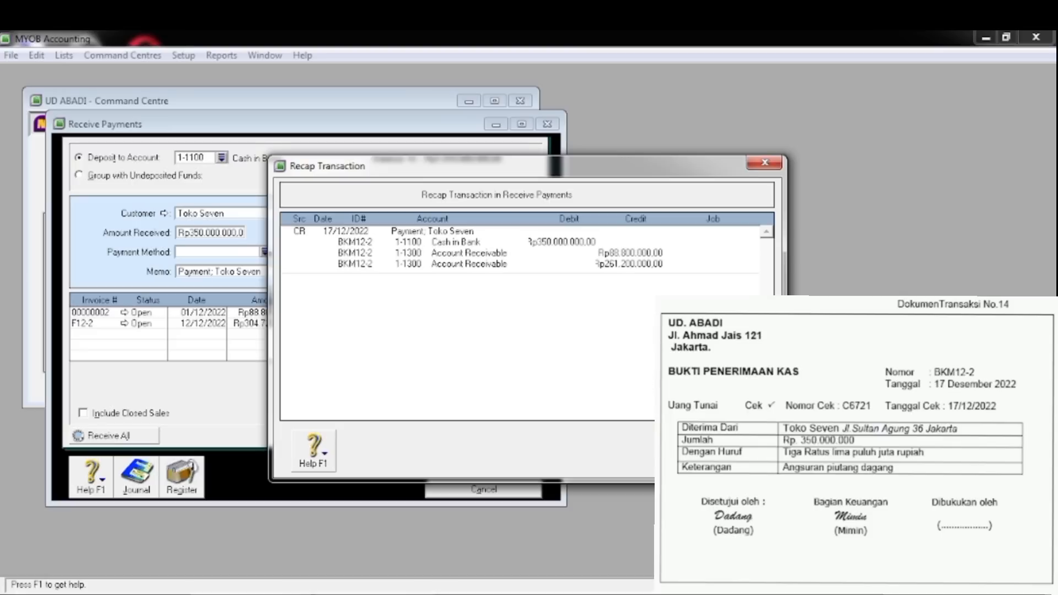
{"action": "key", "text": "Escape"}
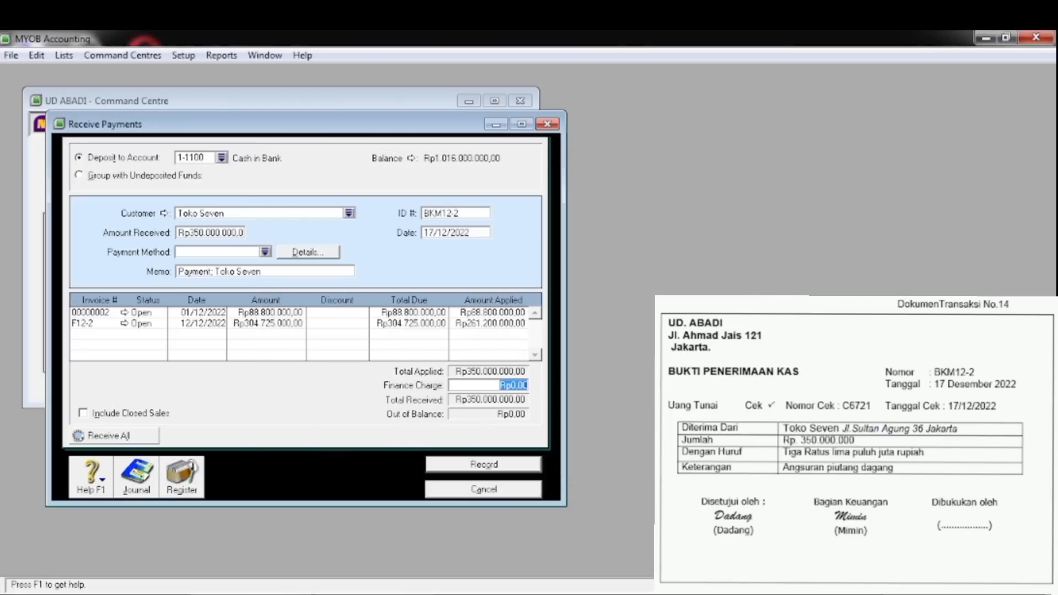
{"action": "left_click", "coordinate": [478, 467]}
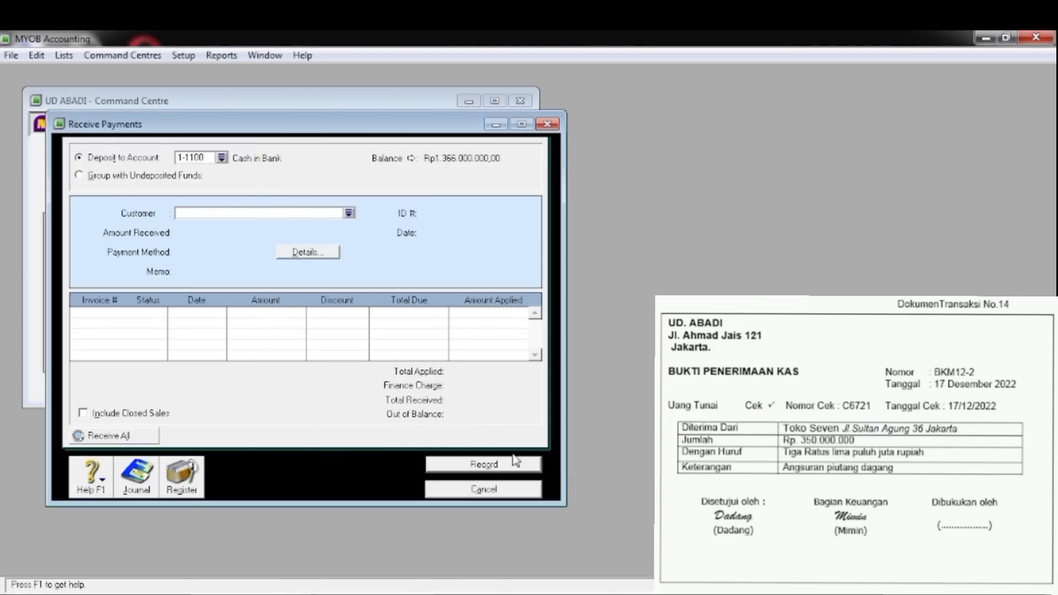
{"action": "left_click", "coordinate": [467, 491]}
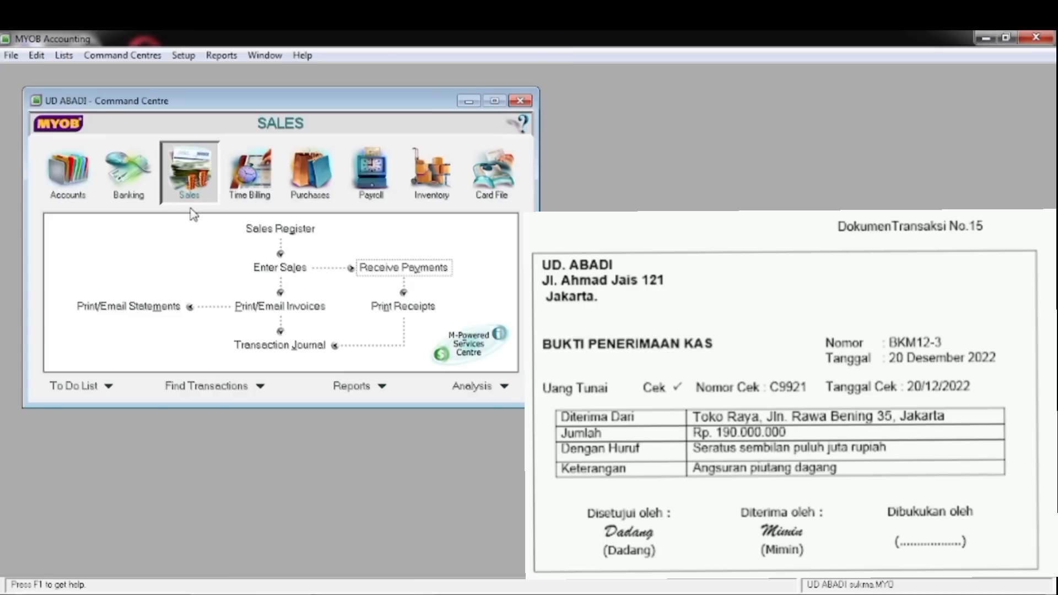
Open a new received customer payment and choose Toko Raya as the customer
{"action": "left_click", "coordinate": [389, 270]}
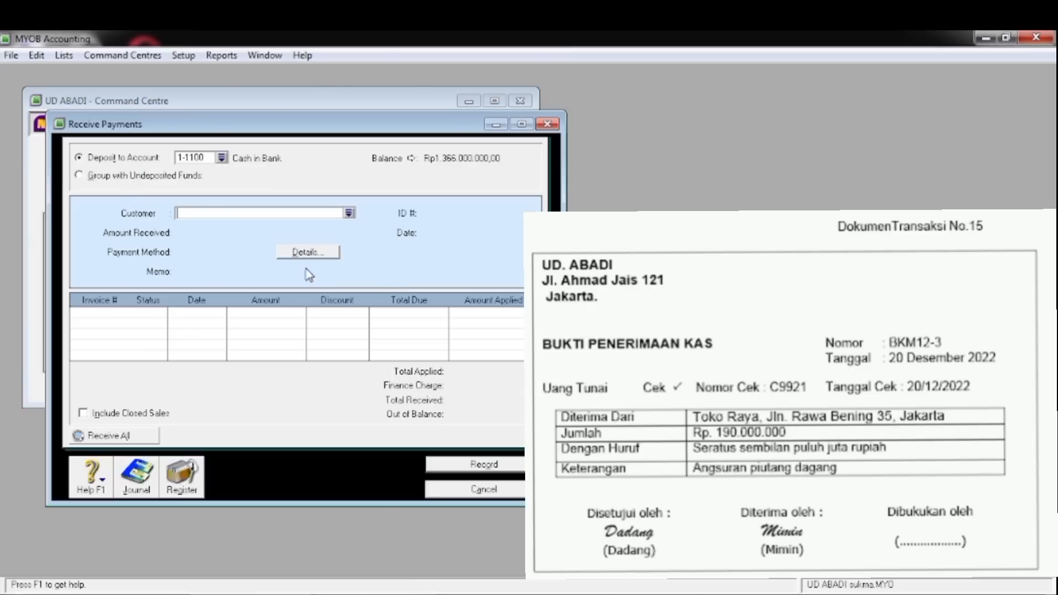
{"action": "left_click", "coordinate": [348, 212]}
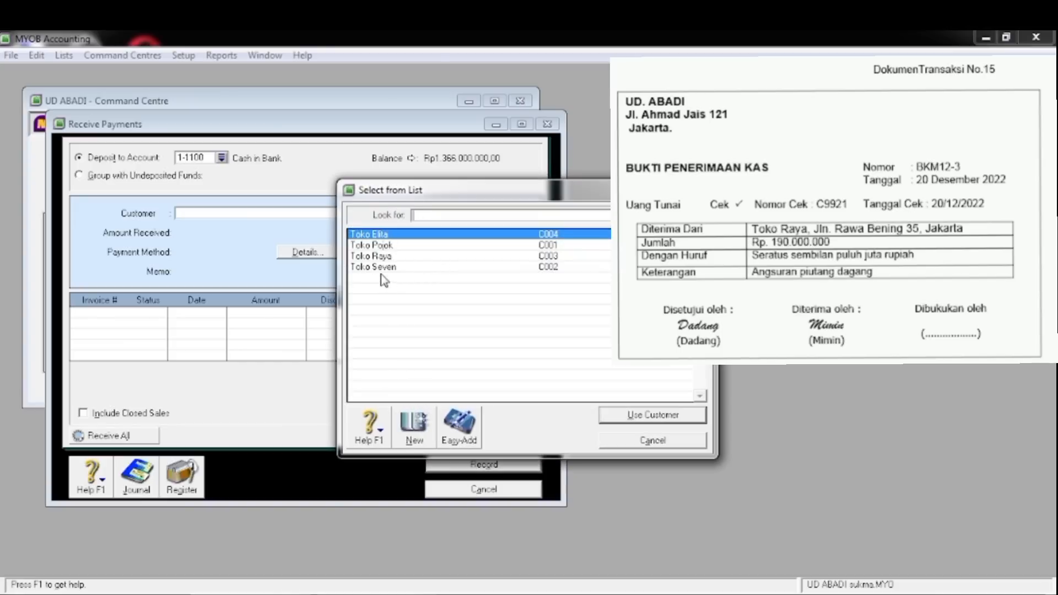
{"action": "left_click", "coordinate": [380, 257]}
{"action": "left_click", "coordinate": [664, 420]}
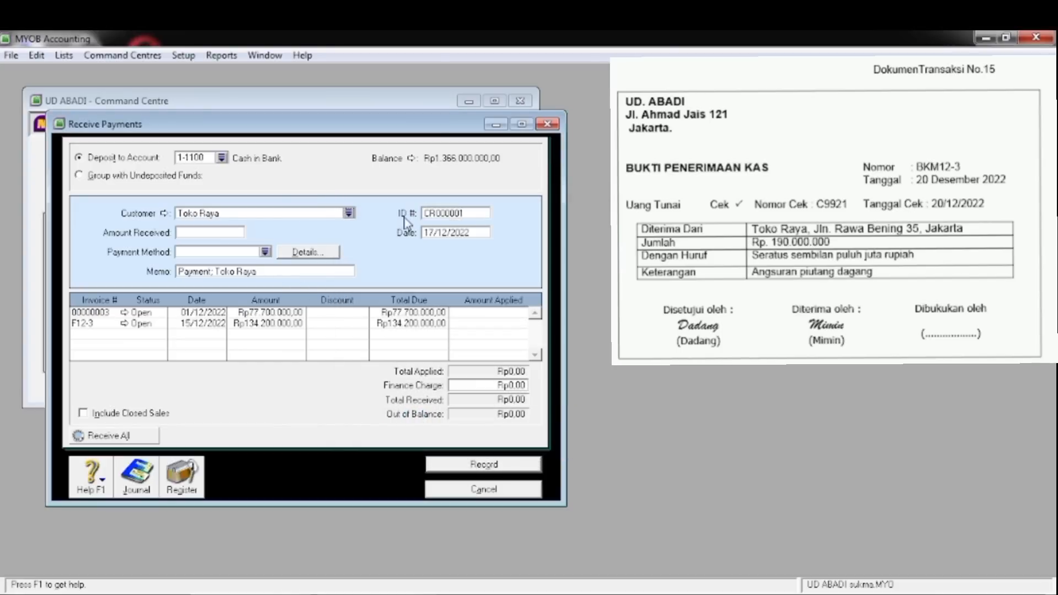
Set the Toko Raya payment's ID to BKM12-3 and its date to 20/12/2022
{"action": "left_click", "coordinate": [426, 215]}
{"action": "type", "text": "BKM12-3"}
{"action": "key", "text": "Tab"}
{"action": "type", "text": "20/12/2022"}
{"action": "key", "text": "Tab"}
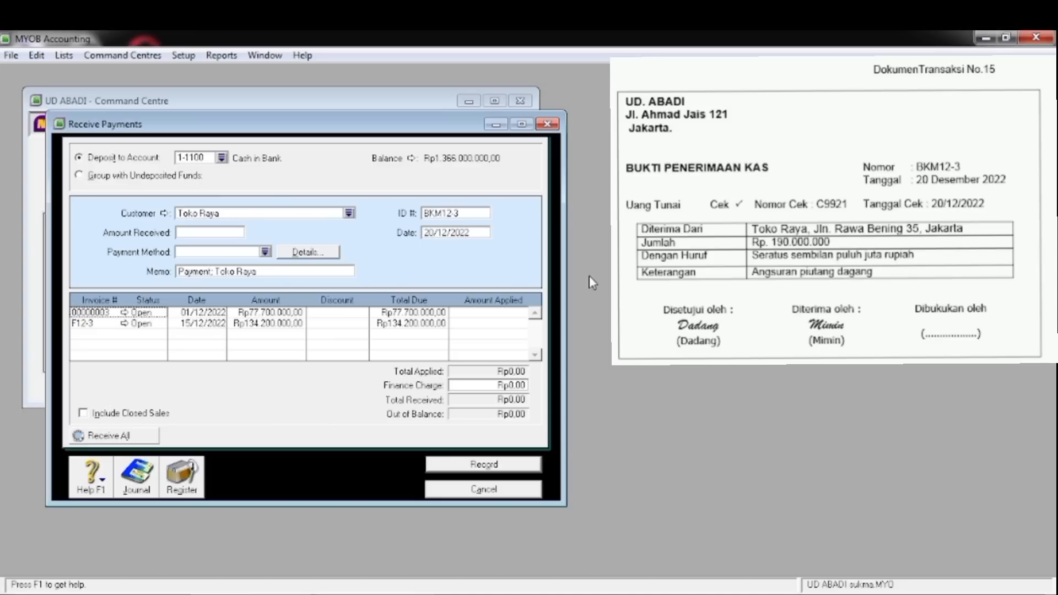
Enter Rp190.000.000 as the amount received from Toko Raya
{"action": "left_click", "coordinate": [189, 234]}
{"action": "type", "text": "190"}
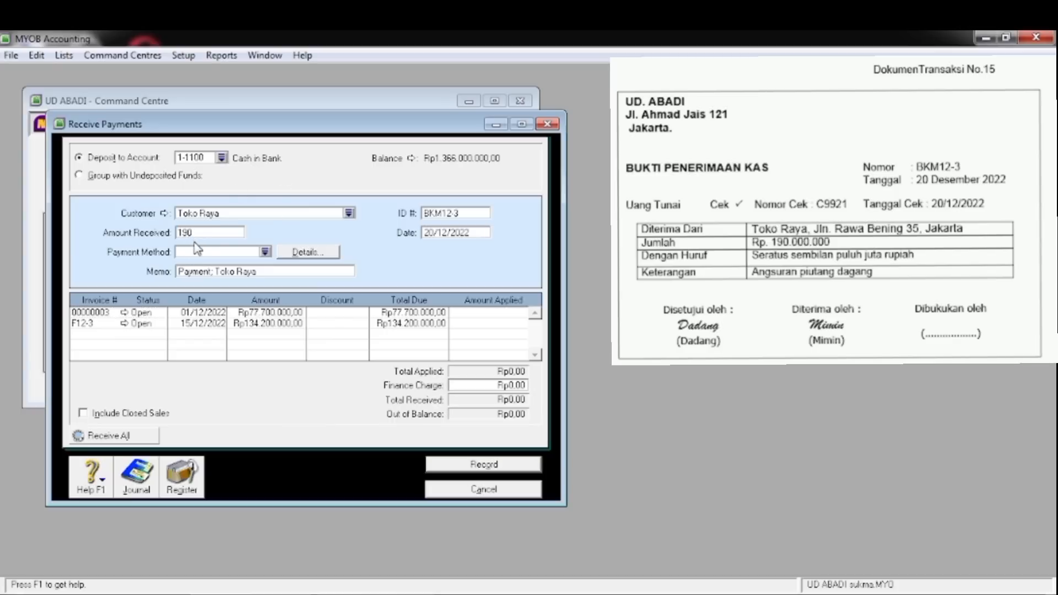
{"action": "type", "text": "000000"}
{"action": "key", "text": "Tab"}
{"action": "key", "text": "Tab"}
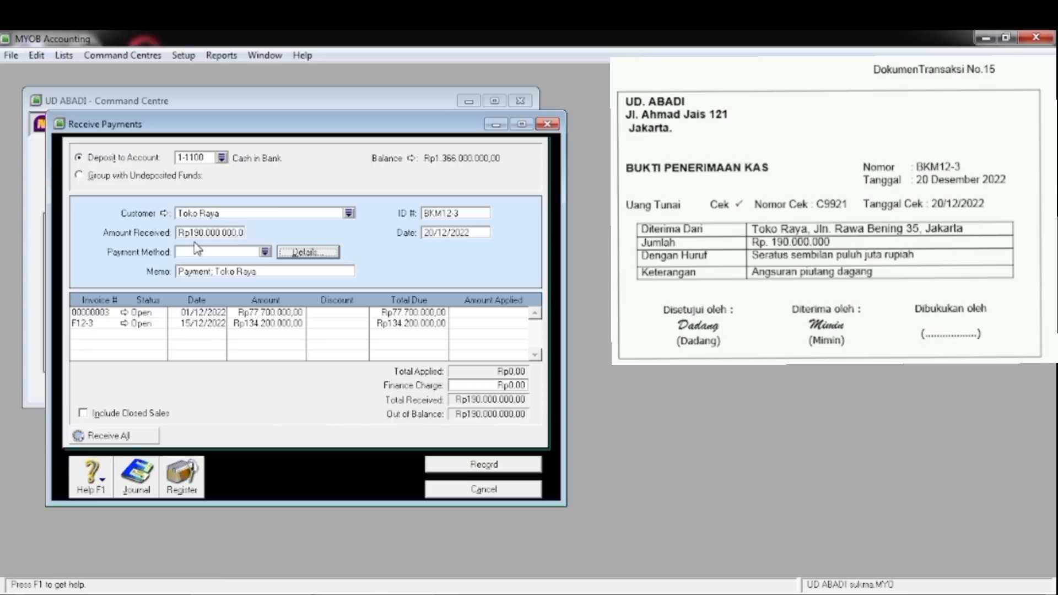
Apply the Toko Raya payment to its two open invoices, Rp77.700.000 to 00000003 and Rp112.300.000 to F12-3
{"action": "left_click", "coordinate": [487, 315]}
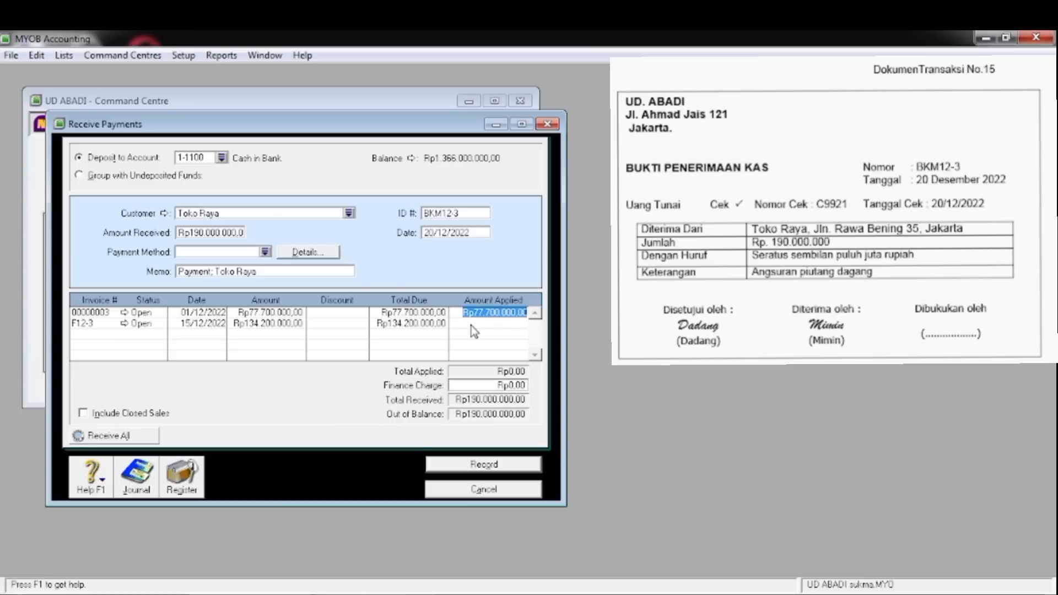
{"action": "key", "text": "Tab"}
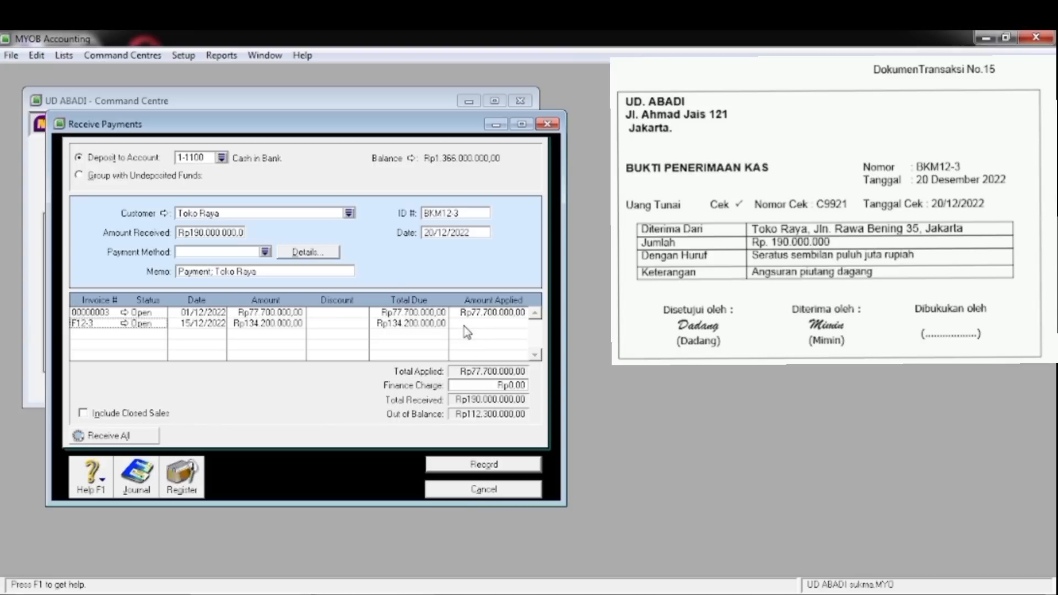
{"action": "left_click", "coordinate": [464, 325]}
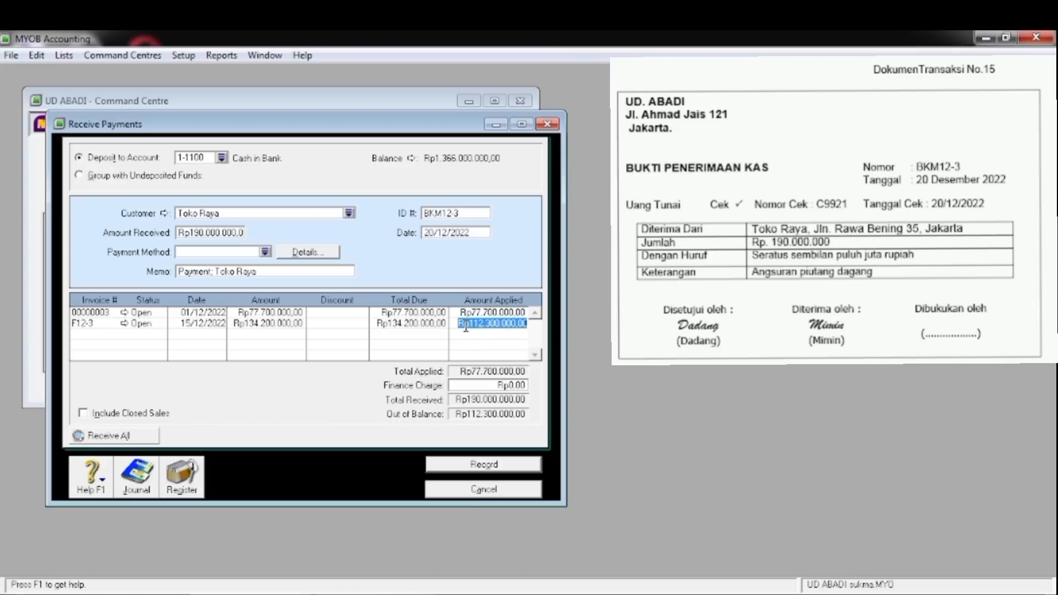
{"action": "left_click", "coordinate": [503, 386]}
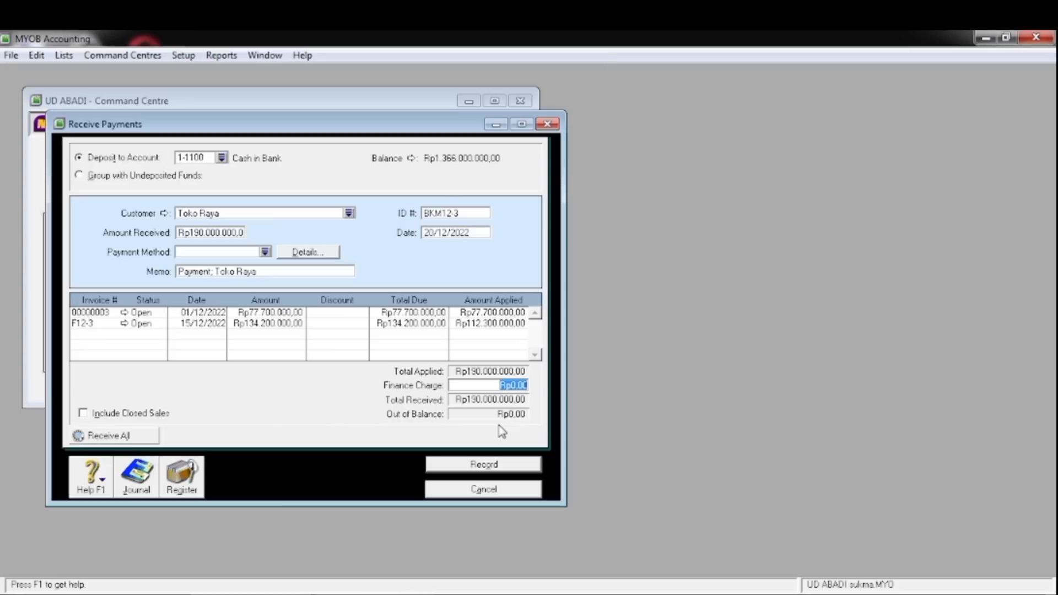
Review the journal recap of payment BKM12-3, record the payment, and close the payment form
{"action": "key", "text": "ctrl+r"}
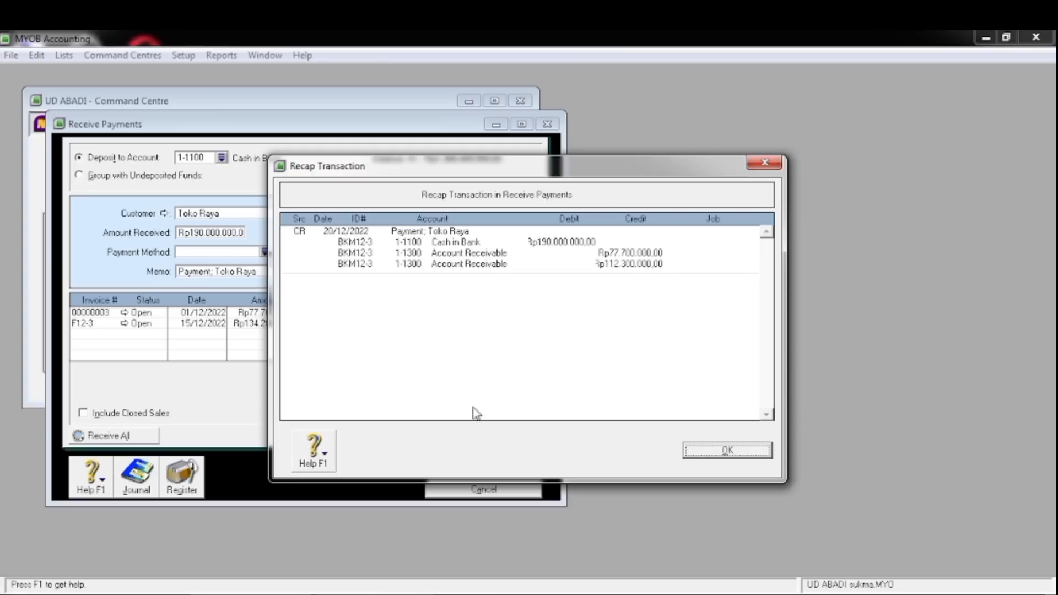
{"action": "left_click", "coordinate": [722, 451]}
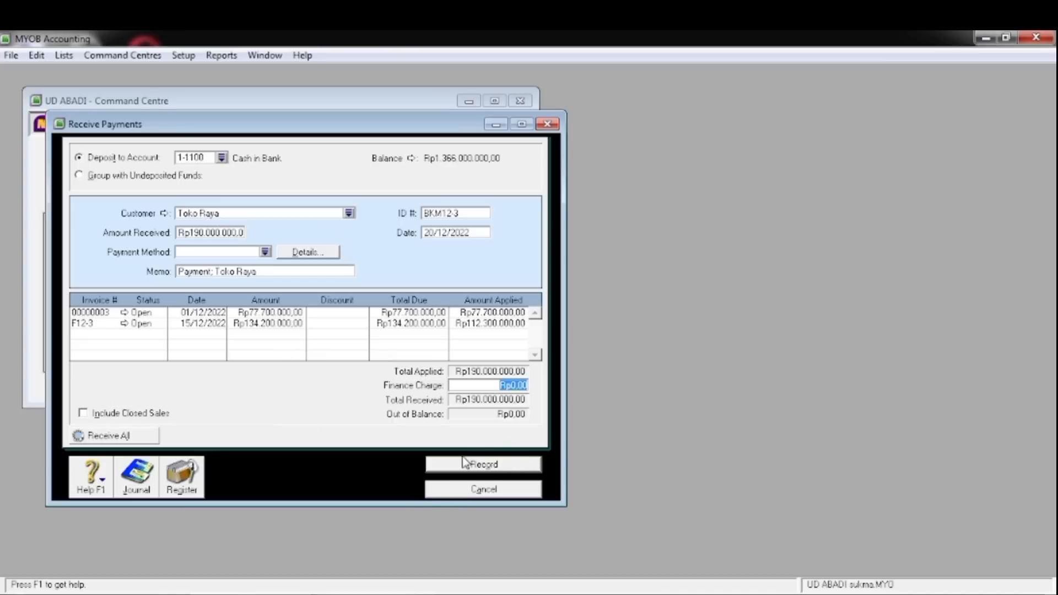
{"action": "left_click", "coordinate": [477, 466]}
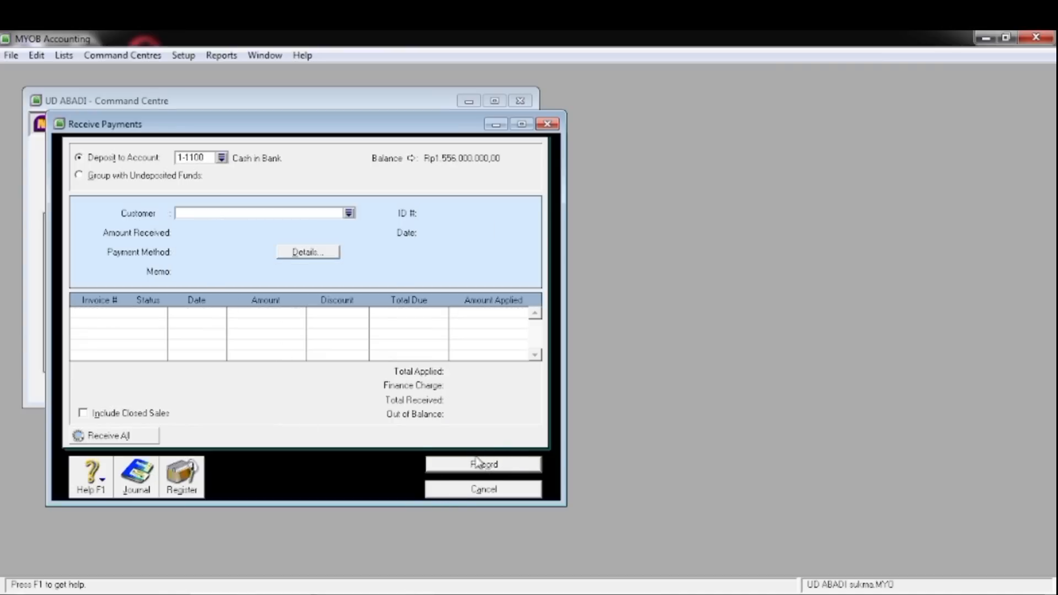
{"action": "left_click", "coordinate": [478, 490]}
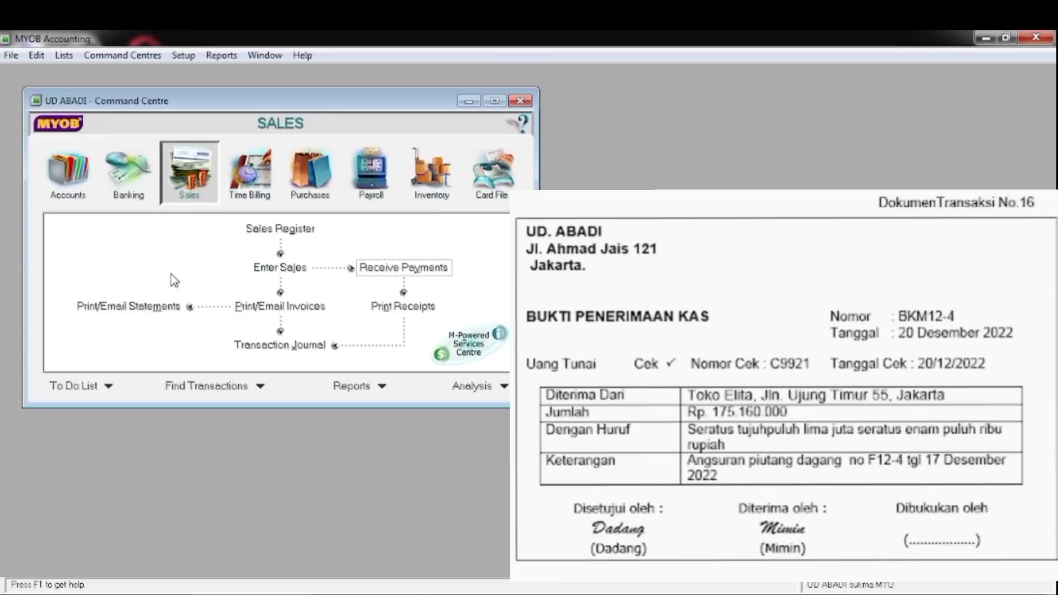
Open a new received customer payment and choose Toko Elita as the customer
{"action": "left_click", "coordinate": [177, 197]}
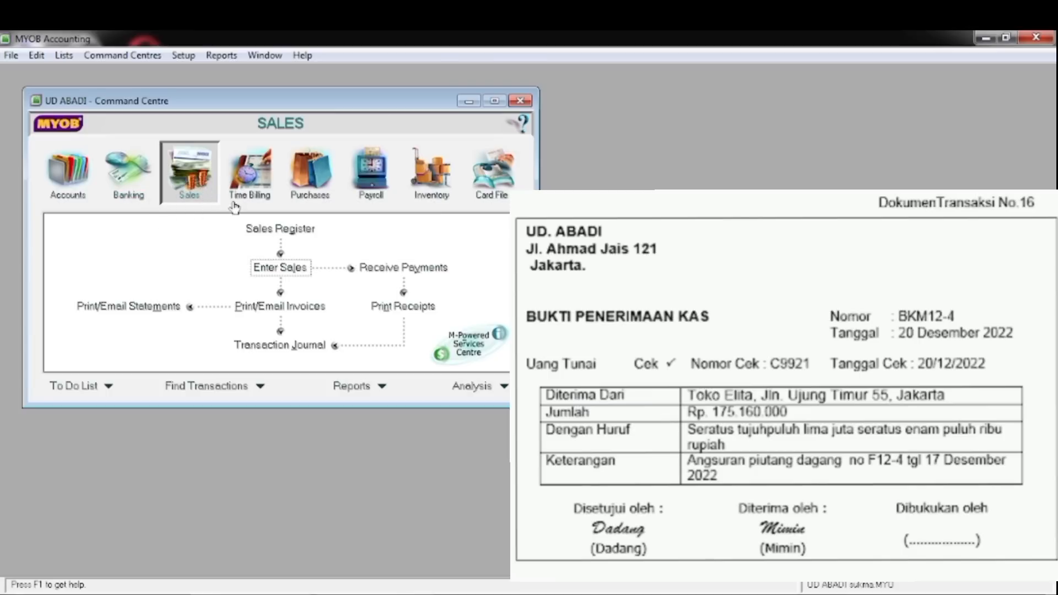
{"action": "left_click", "coordinate": [388, 275]}
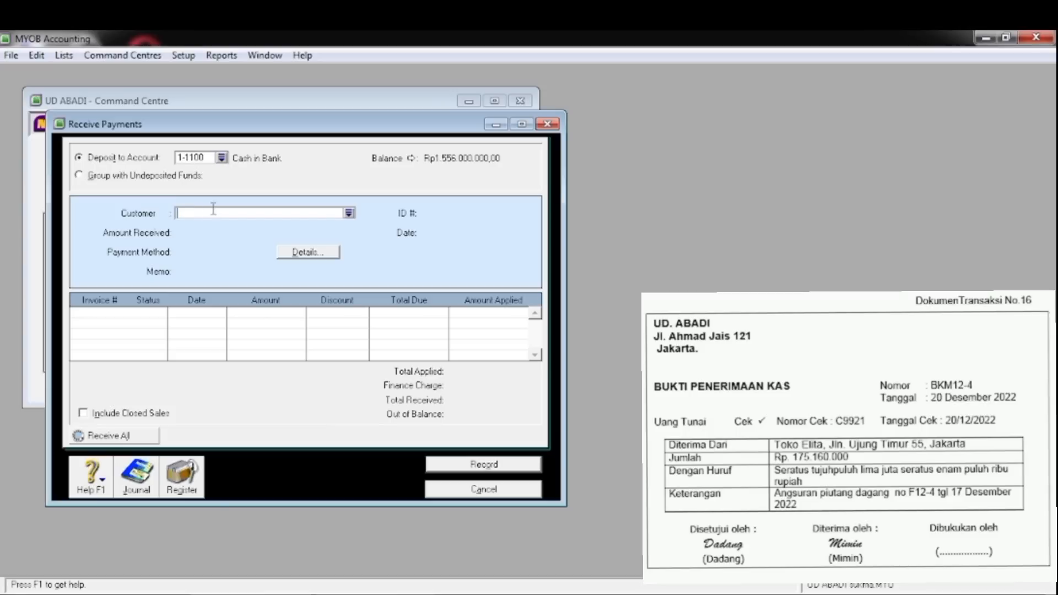
{"action": "left_click", "coordinate": [349, 215]}
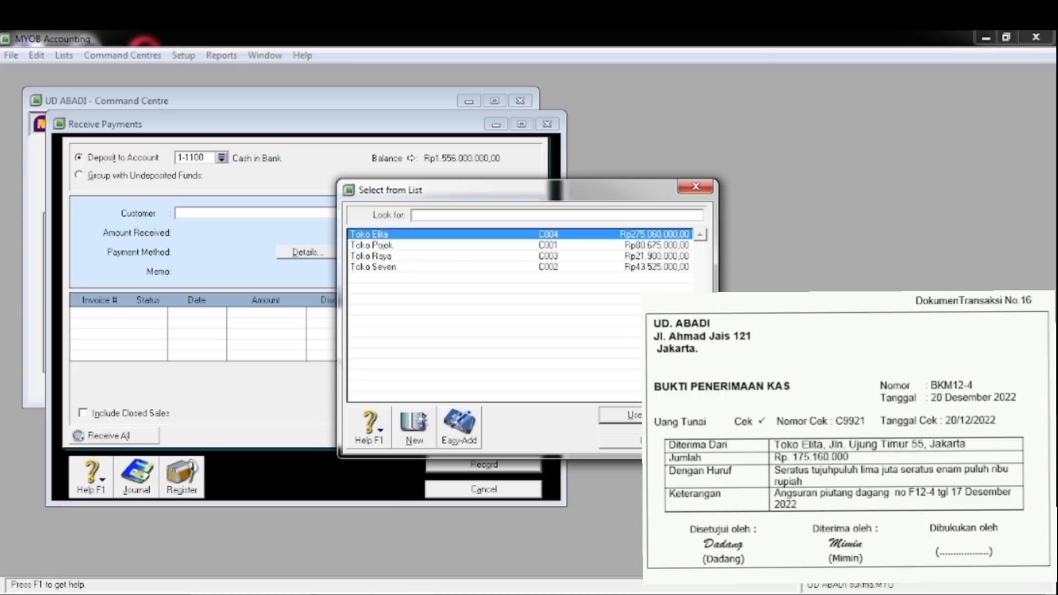
{"action": "left_click", "coordinate": [623, 415]}
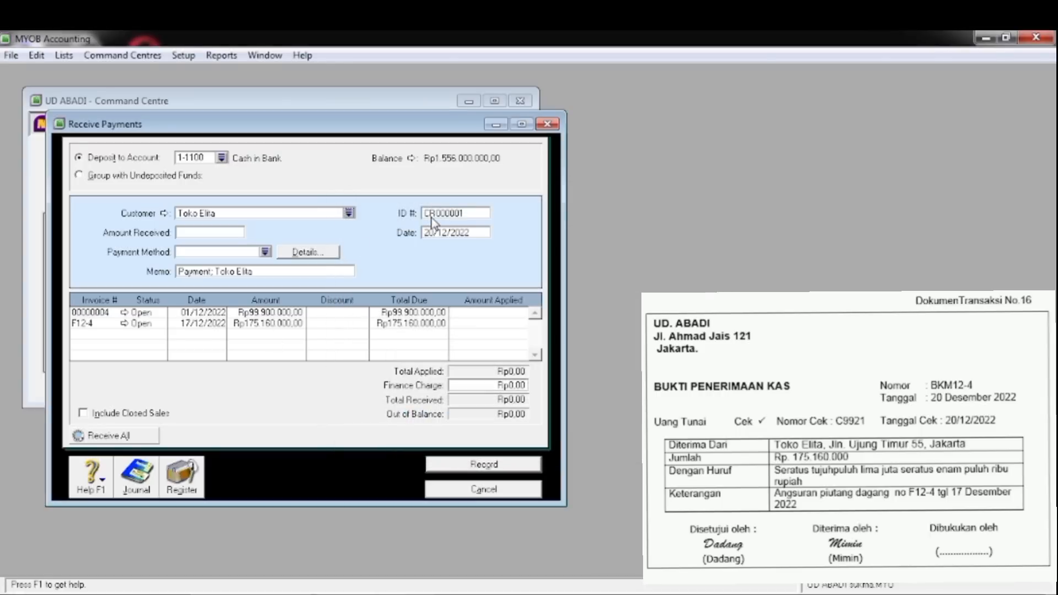
Set the Toko Elita payment's ID to BKM12-4 and its date to 18/12/2022
{"action": "left_click", "coordinate": [432, 217]}
{"action": "type", "text": "BKM12-4"}
{"action": "key", "text": "Tab"}
{"action": "left_click", "coordinate": [435, 234]}
{"action": "key", "text": "BackSpace"}
{"action": "key", "text": "BackSpace"}
{"action": "type", "text": "18"}
{"action": "key", "text": "Tab"}
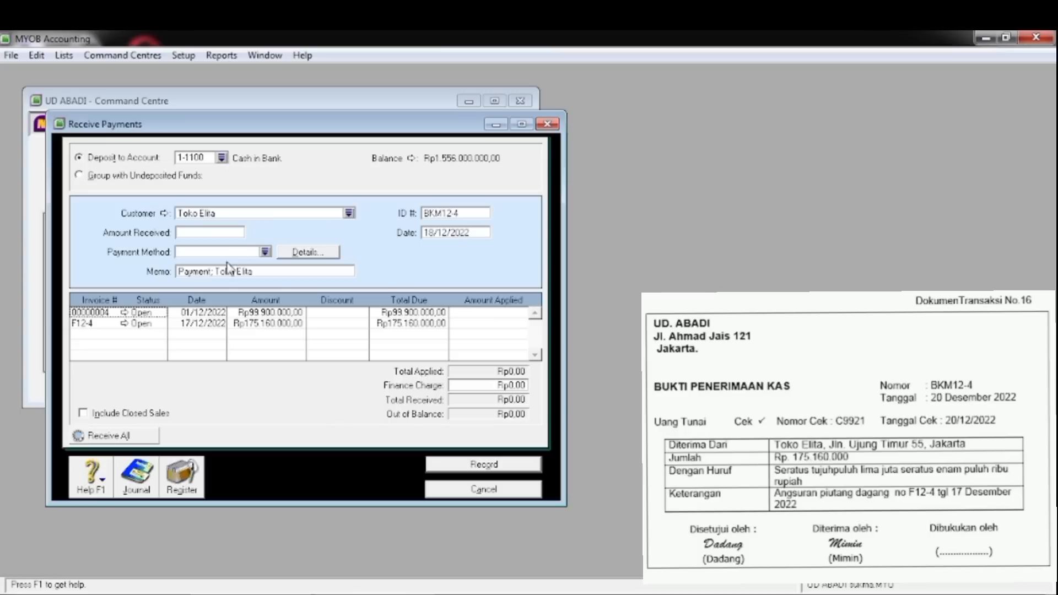
Enter Rp175.160.000 as the amount received from Toko Elita and apply all of it to invoice F12-4
{"action": "left_click", "coordinate": [207, 236]}
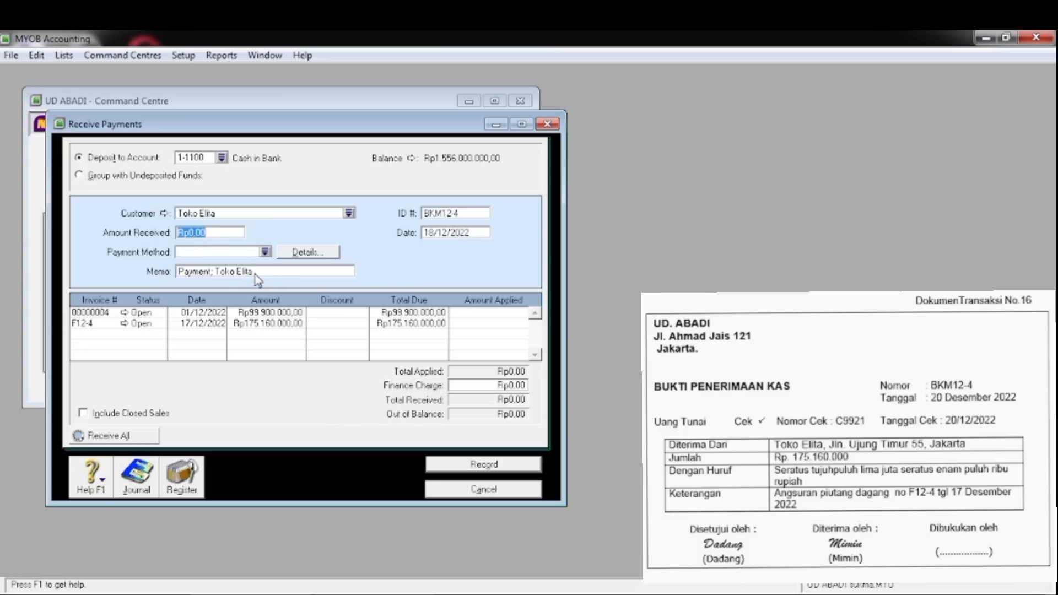
{"action": "type", "text": "175160000"}
{"action": "key", "text": "Tab"}
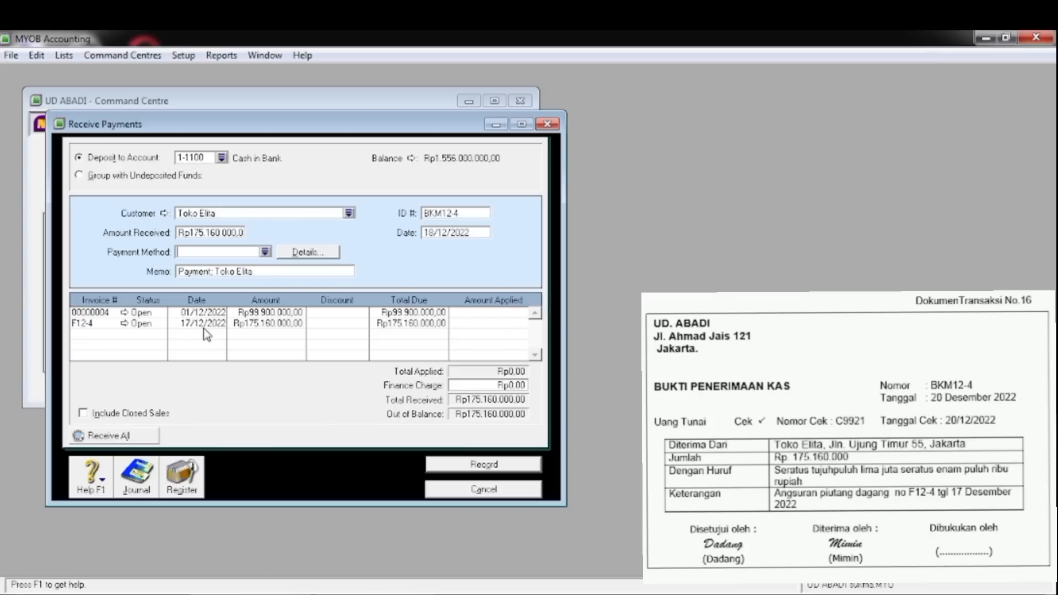
{"action": "left_click", "coordinate": [464, 325]}
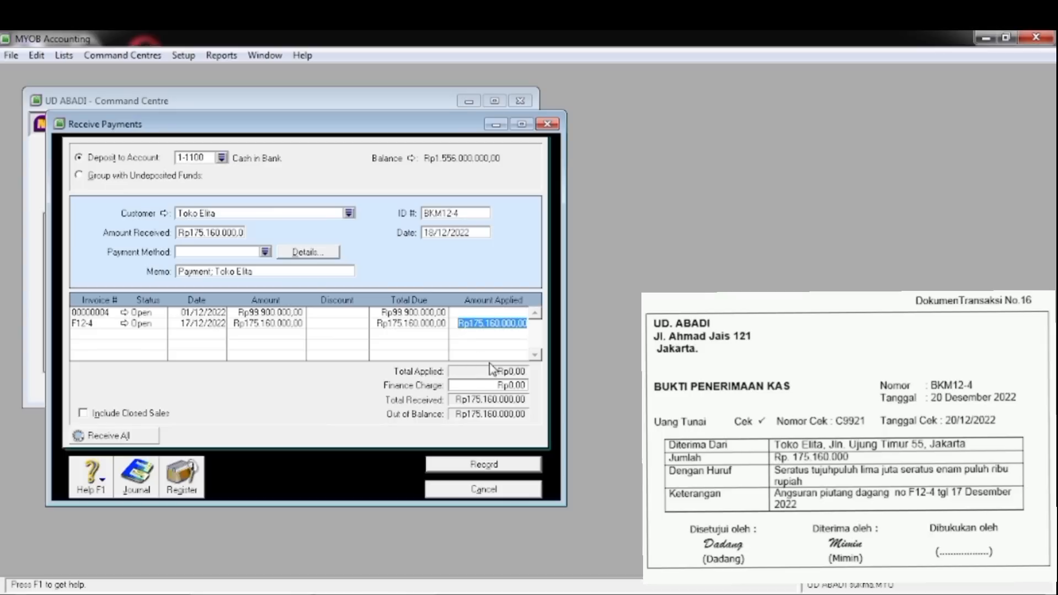
{"action": "key", "text": "Tab"}
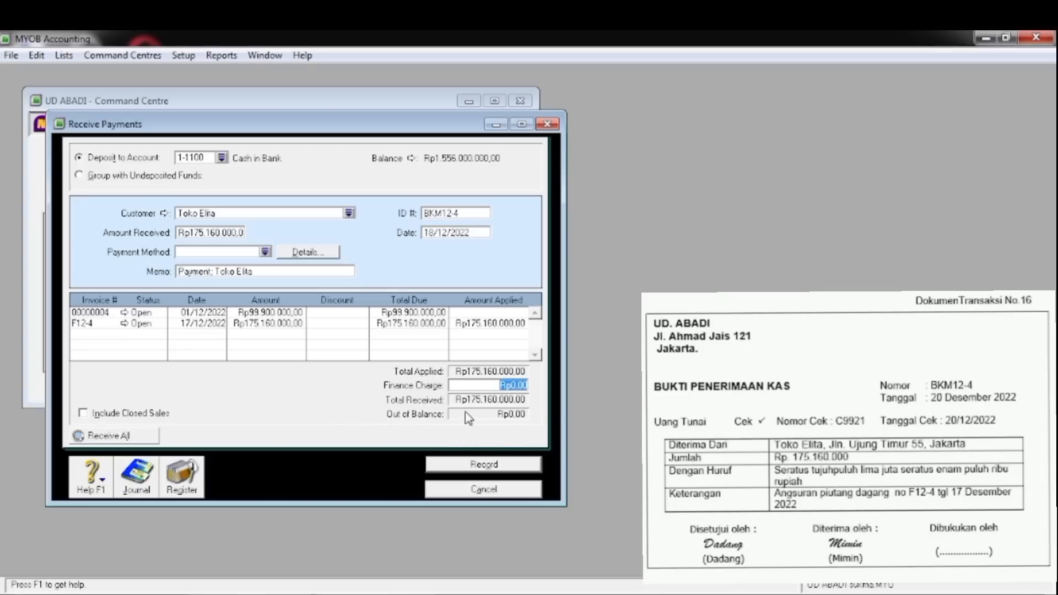
Review the journal recap of payment BKM12-4, record the payment, and close the payment form
{"action": "key", "text": "ctrl+r"}
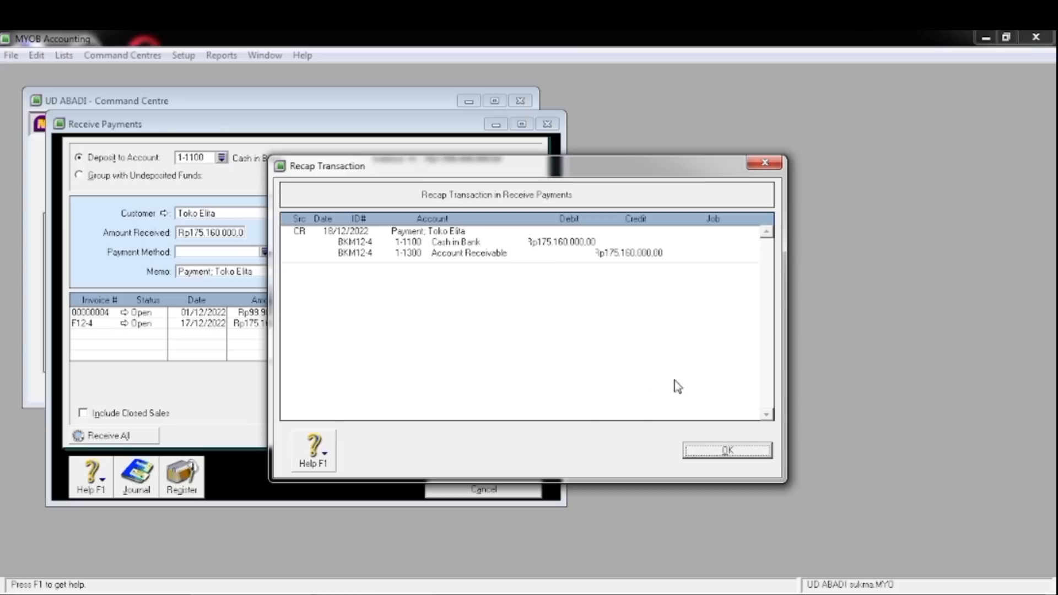
{"action": "left_click", "coordinate": [693, 452]}
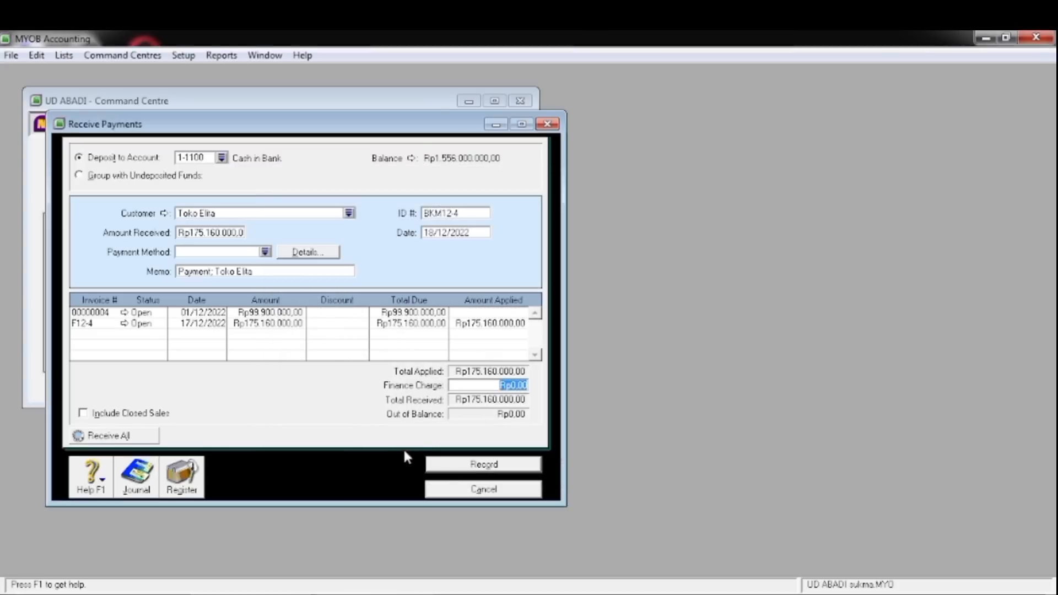
{"action": "left_click", "coordinate": [486, 467]}
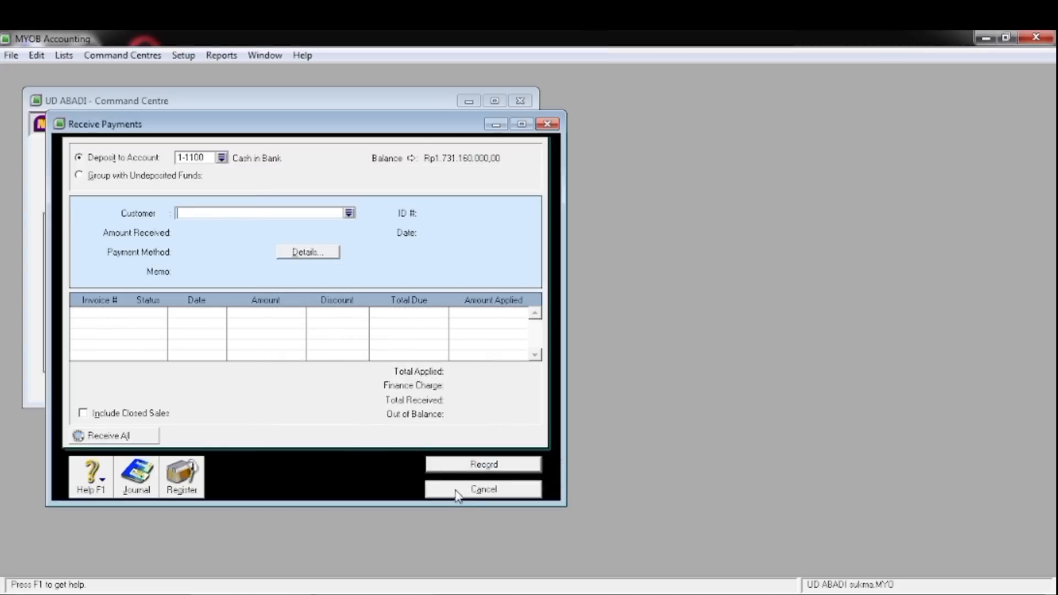
{"action": "left_click", "coordinate": [483, 489]}
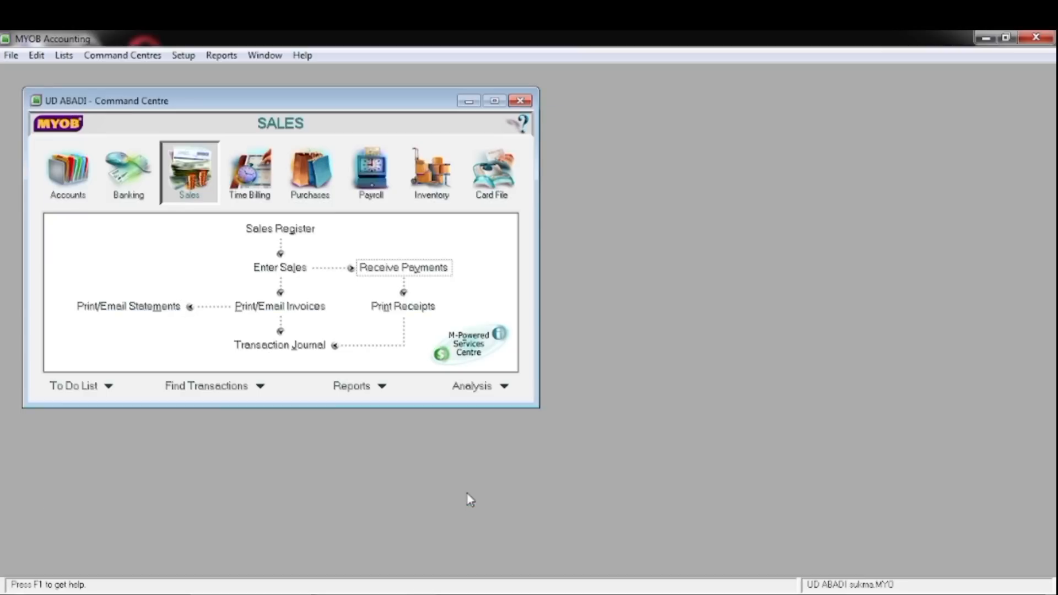
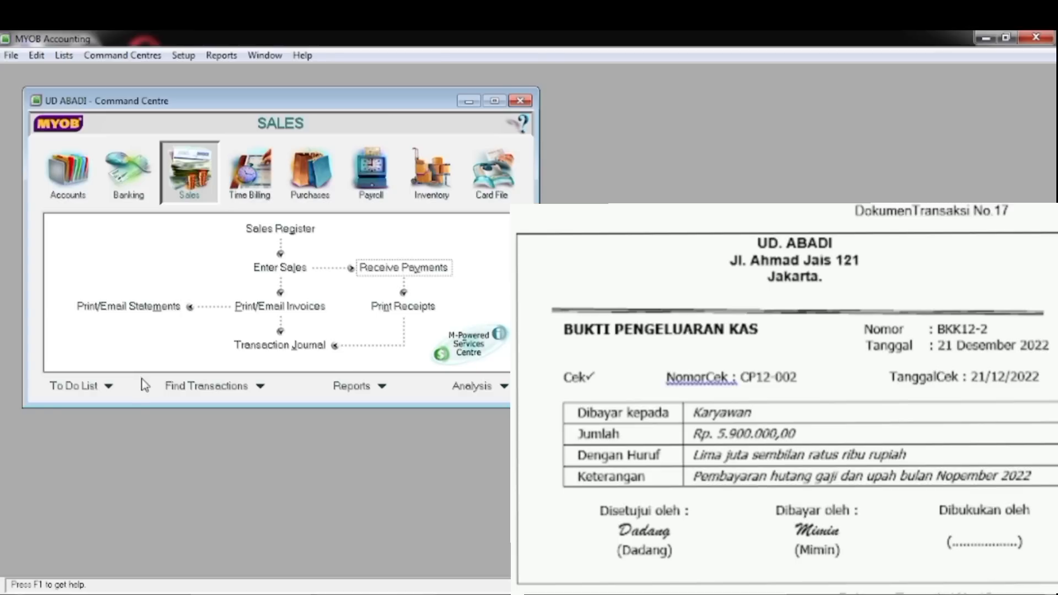
Open a new Spend Money transaction in Banking and pay it from account 1-1100 Cash in Bank
{"action": "left_click", "coordinate": [124, 193]}
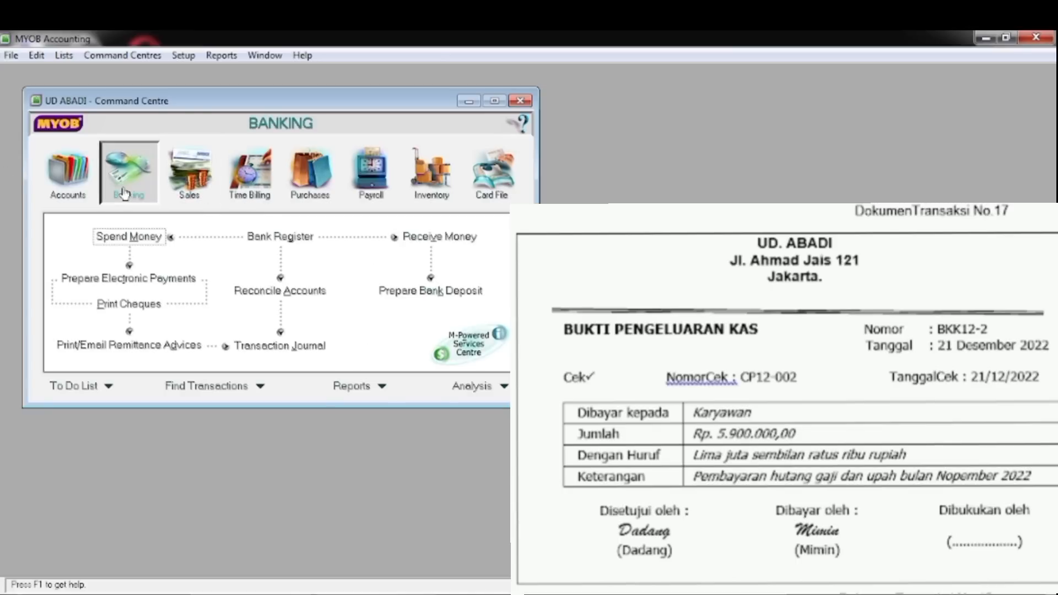
{"action": "left_click", "coordinate": [139, 241]}
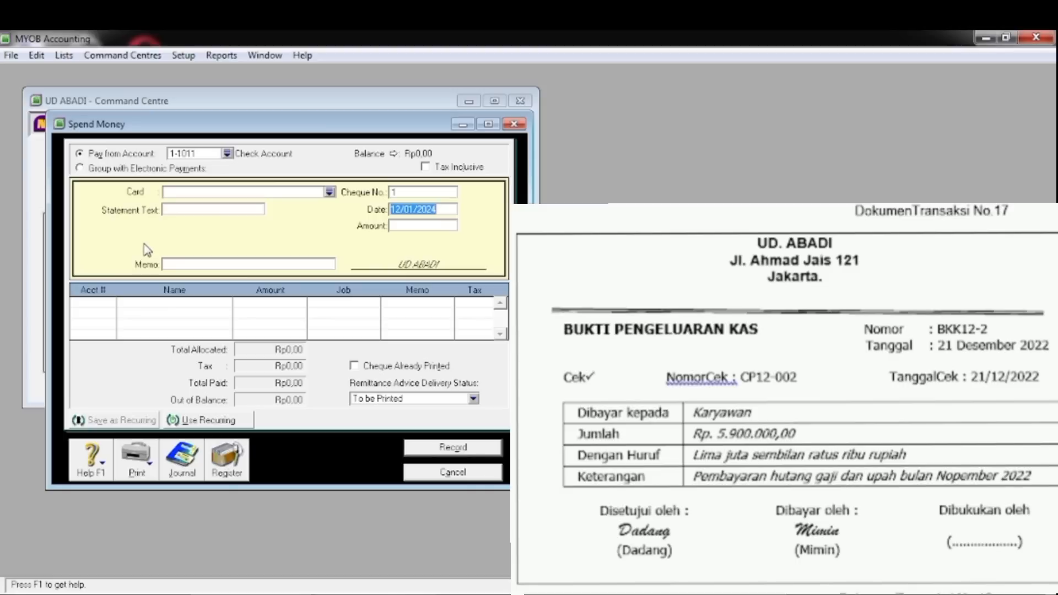
{"action": "left_click", "coordinate": [227, 153]}
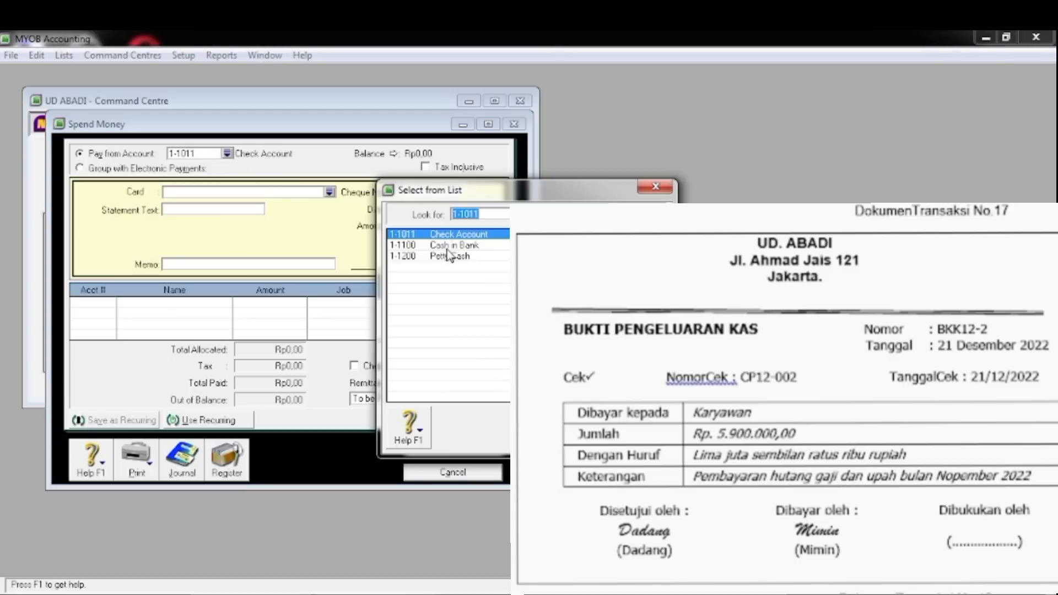
{"action": "left_click", "coordinate": [447, 248]}
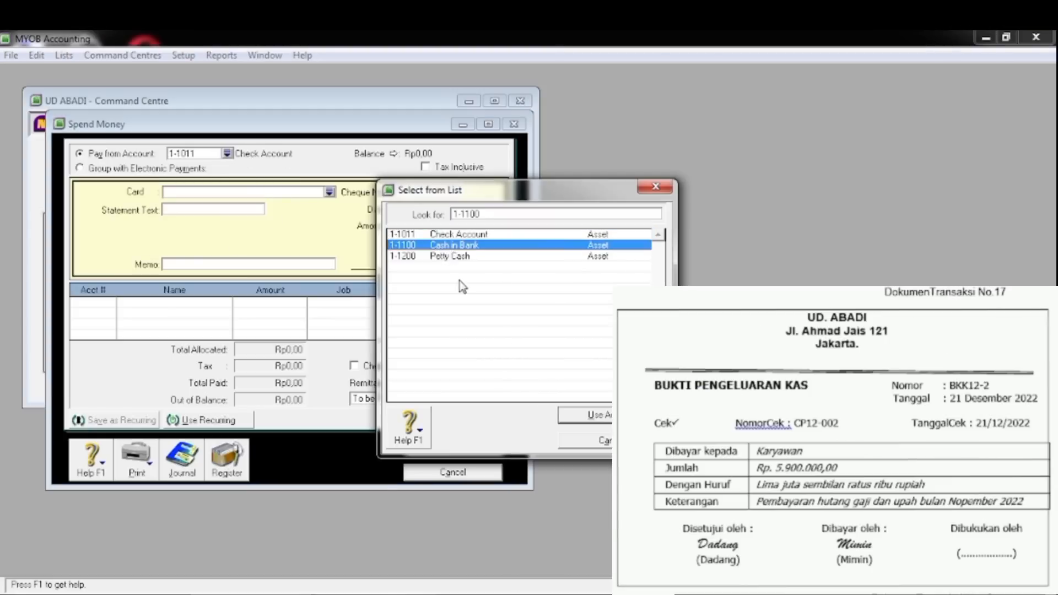
{"action": "left_click", "coordinate": [587, 423]}
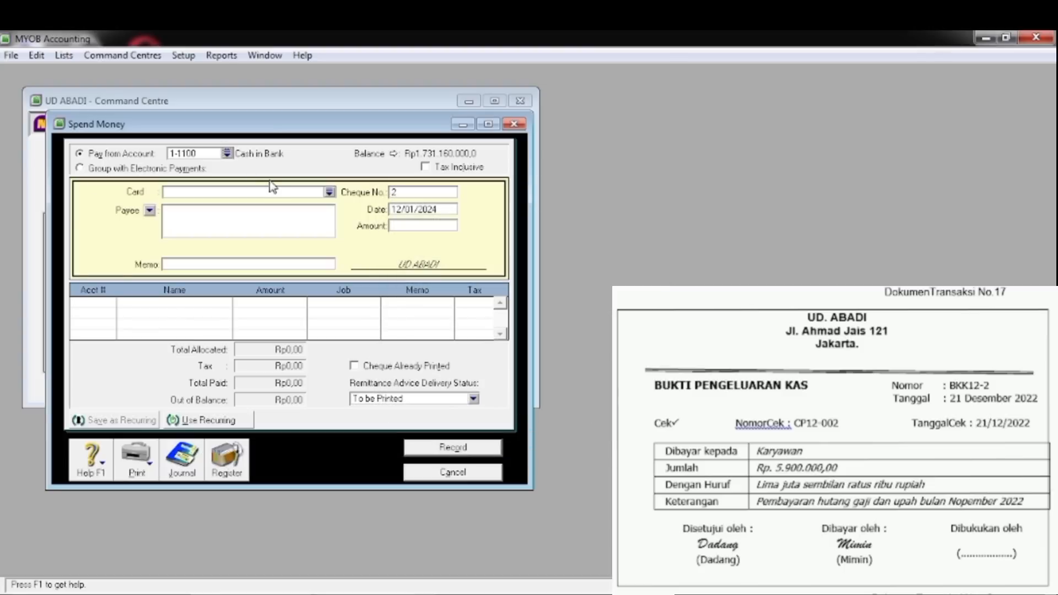
Set the spend-money cheque number to BKK12-2, the date to 21/12/2022 and the amount to Rp5.900.000
{"action": "left_click", "coordinate": [394, 197]}
{"action": "type", "text": "BKK12-2"}
{"action": "key", "text": "Tab"}
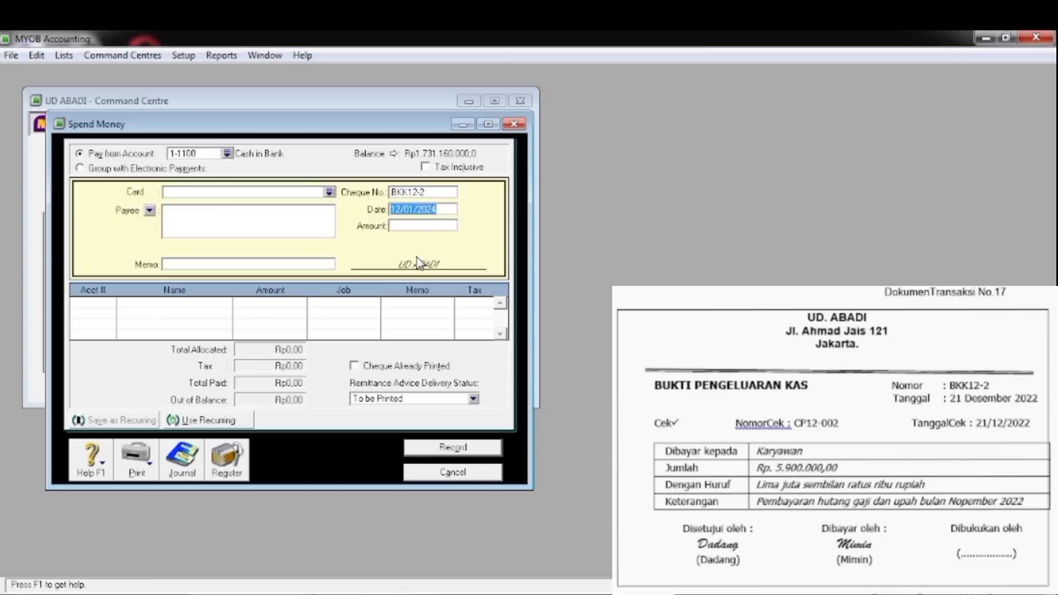
{"action": "type", "text": "21/12/2022"}
{"action": "key", "text": "Tab"}
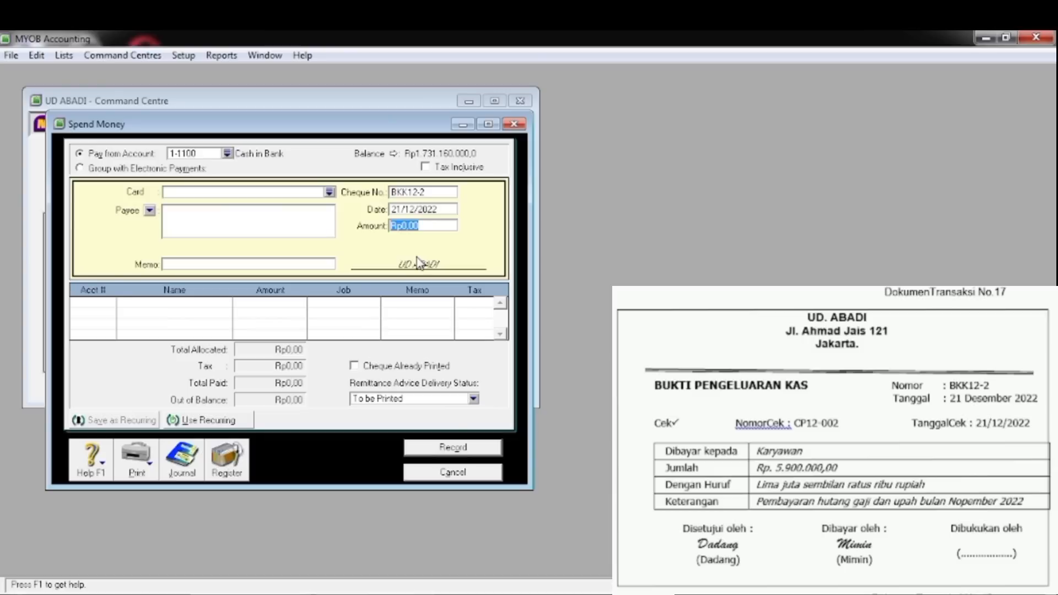
{"action": "type", "text": "5900000"}
{"action": "key", "text": "Tab"}
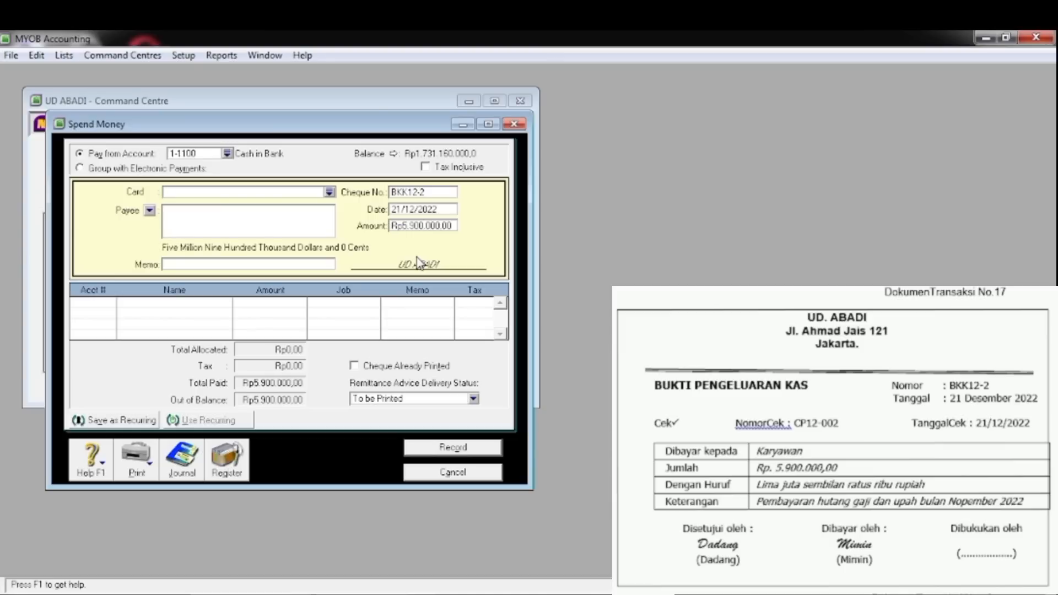
Enter KARYAWAN as the payee of cheque BKK12-2
{"action": "left_click", "coordinate": [216, 265]}
{"action": "left_click", "coordinate": [202, 215]}
{"action": "type", "text": "KARYAWAN"}
{"action": "key", "text": "BackSpace"}
{"action": "key", "text": "BackSpace"}
{"action": "key", "text": "BackSpace"}
{"action": "key", "text": "BackSpace"}
{"action": "key", "text": "BackSpace"}
{"action": "key", "text": "BackSpace"}
{"action": "key", "text": "BackSpace"}
{"action": "key", "text": "BackSpace"}
{"action": "type", "text": "KARYAWAN"}
{"action": "key", "text": "Tab"}
Enter the memo "PEMB. UTANG GAJI & UPAH BULAN NOV" for cheque BKK12-2
{"action": "type", "text": "PEMB. UTANG GAJI"}
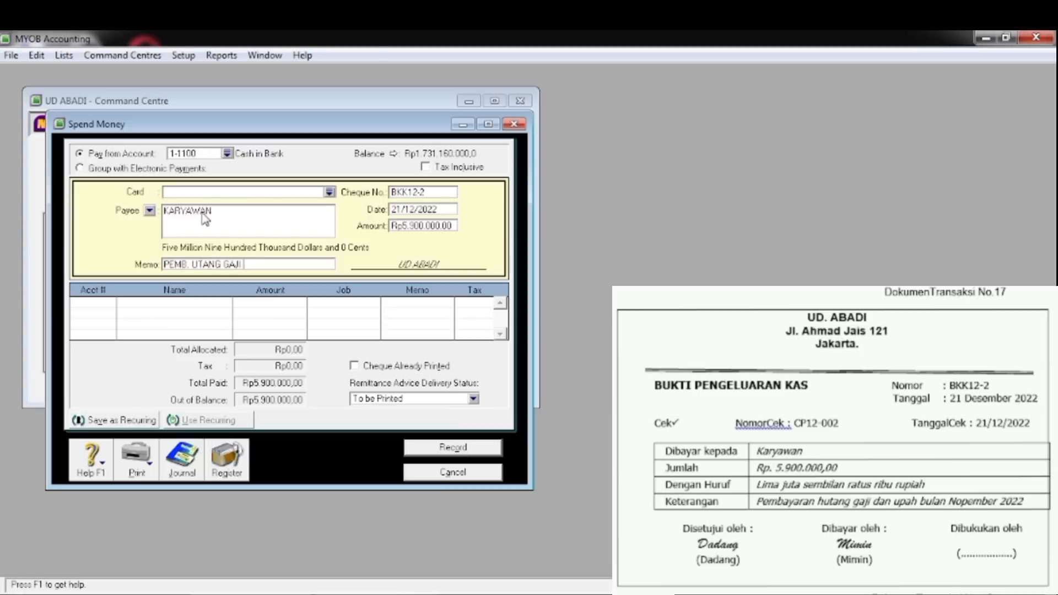
{"action": "type", "text": " &"}
{"action": "type", "text": " UP"}
{"action": "type", "text": "PAH"}
{"action": "key", "text": "BackSpace"}
{"action": "key", "text": "BackSpace"}
{"action": "key", "text": "BackSpace"}
{"action": "key", "text": "BackSpace"}
{"action": "type", "text": "PAH BULAN NOV"}
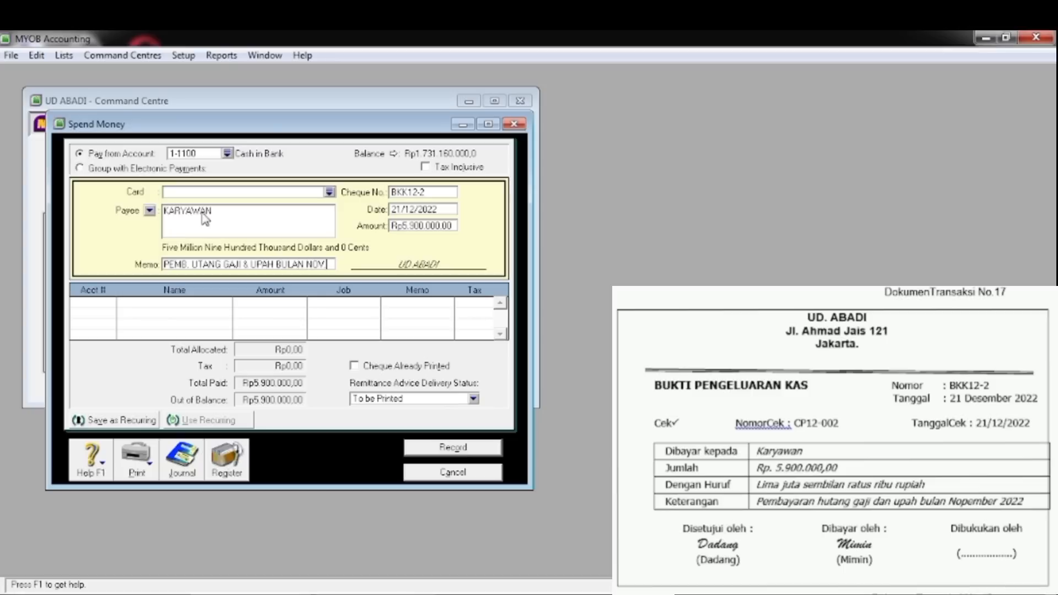
End the memo with a period and allocate the full Rp5.900.000 of cheque BKK12-2 to account 2-1200 Expense Payable
{"action": "type", "text": "."}
{"action": "key", "text": "Tab"}
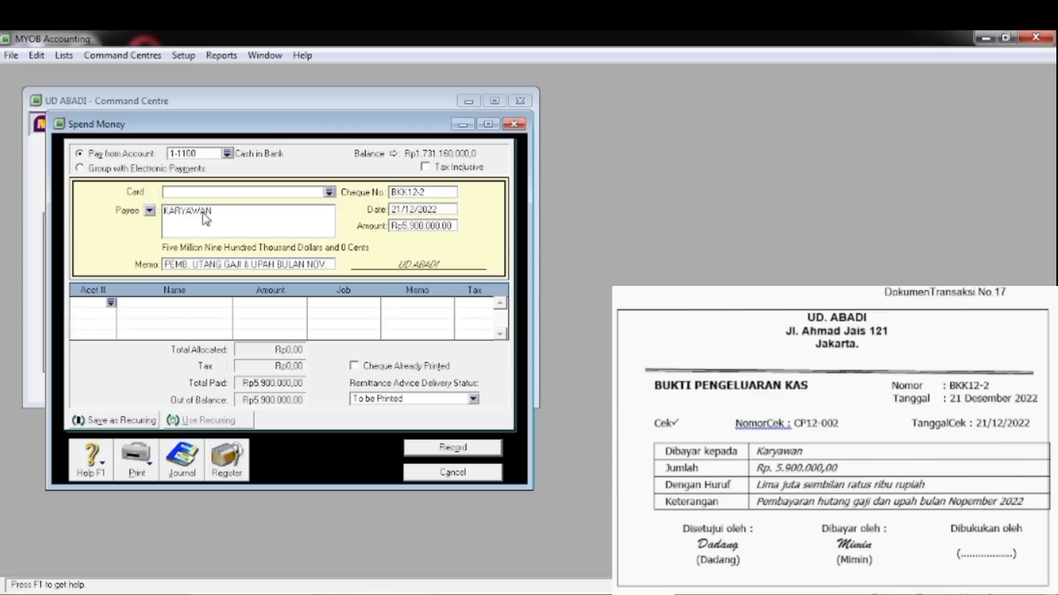
{"action": "type", "text": "6-"}
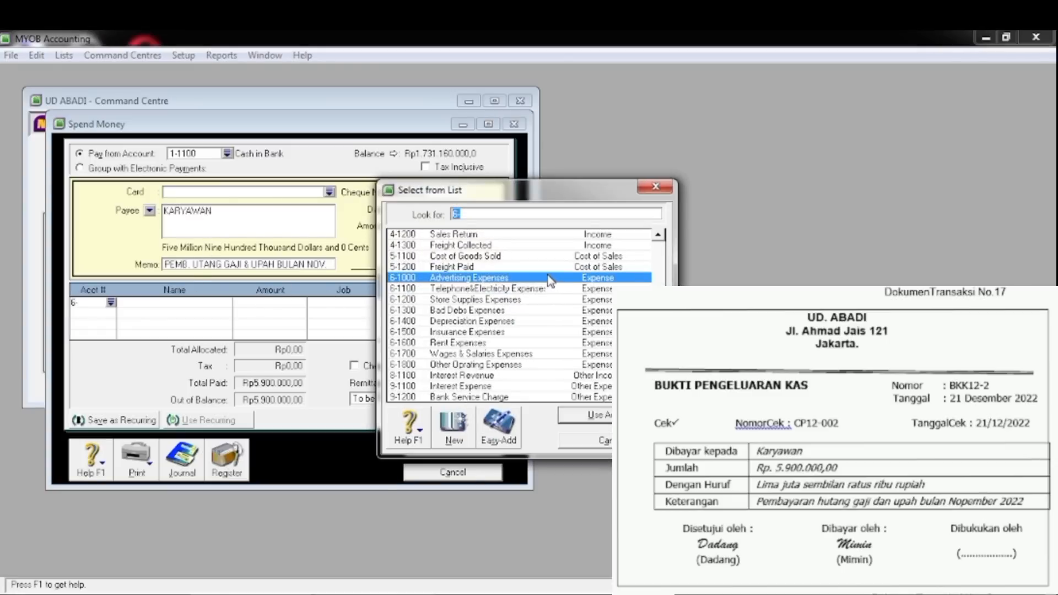
{"action": "type", "text": "2"}
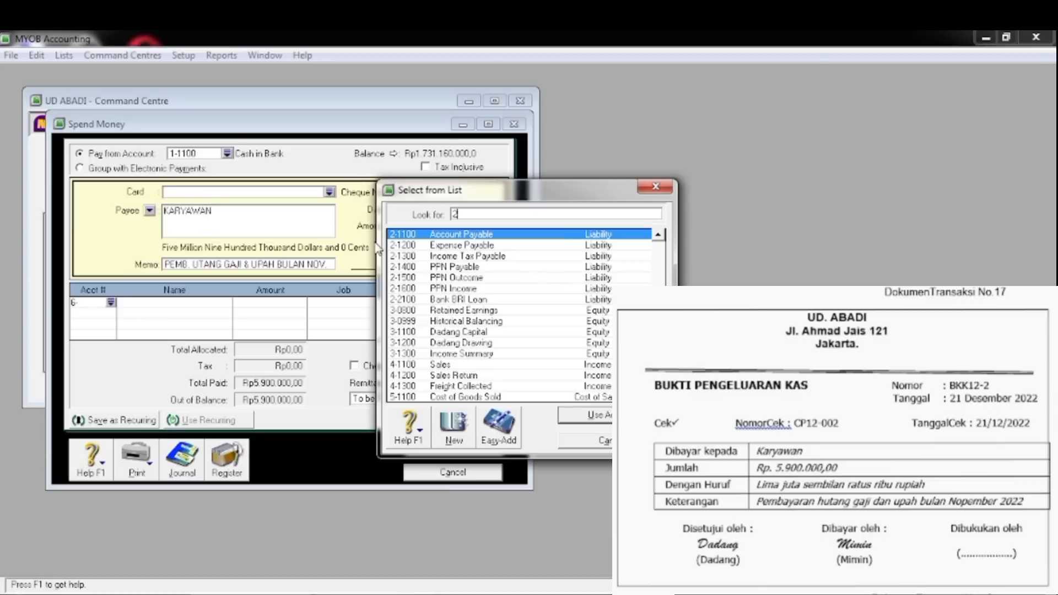
{"action": "type", "text": "-1200"}
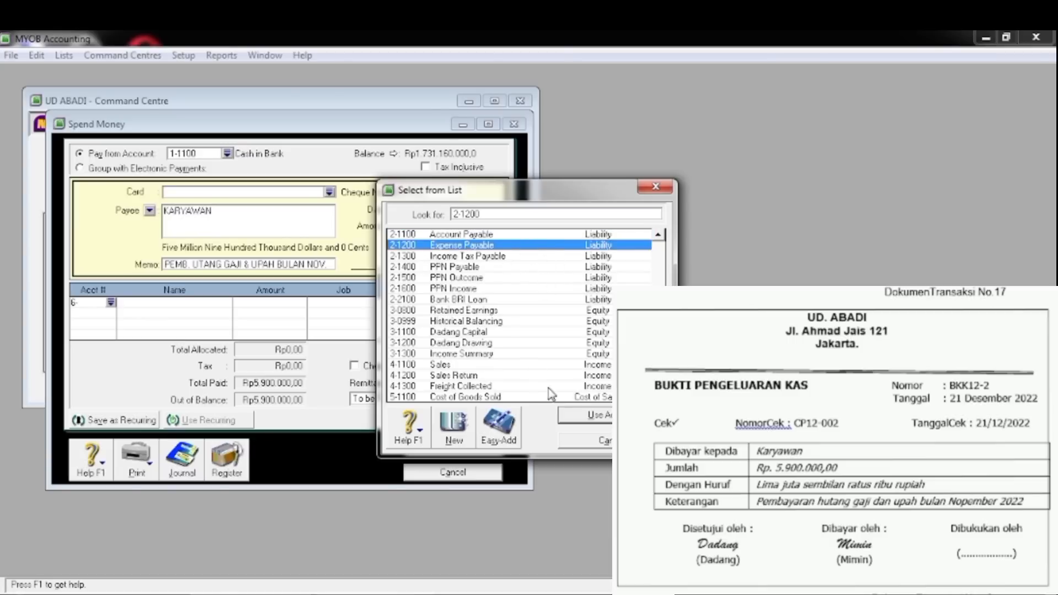
{"action": "left_click", "coordinate": [581, 416]}
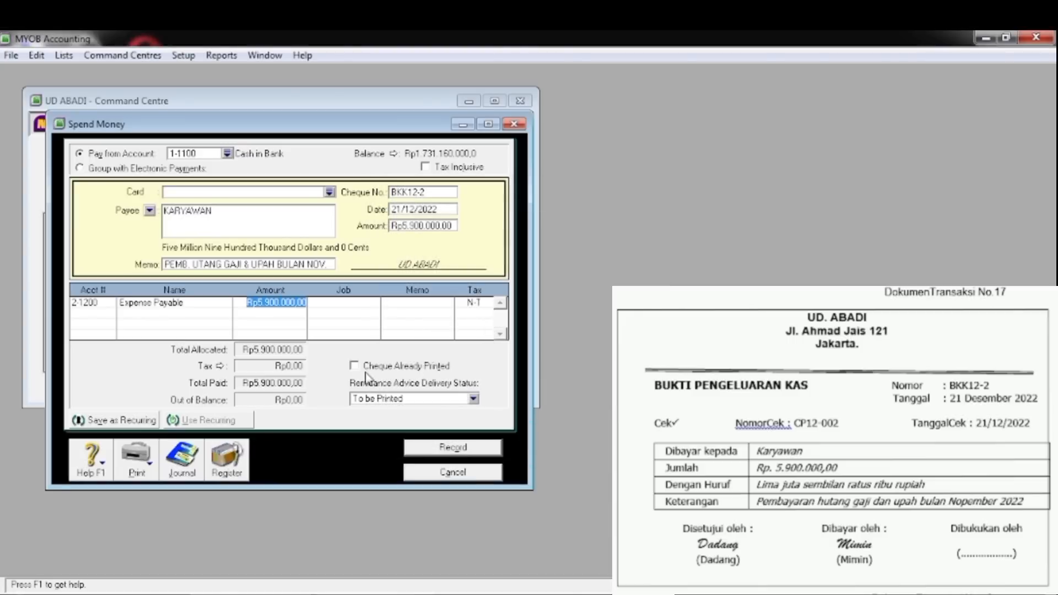
{"action": "key", "text": "Tab"}
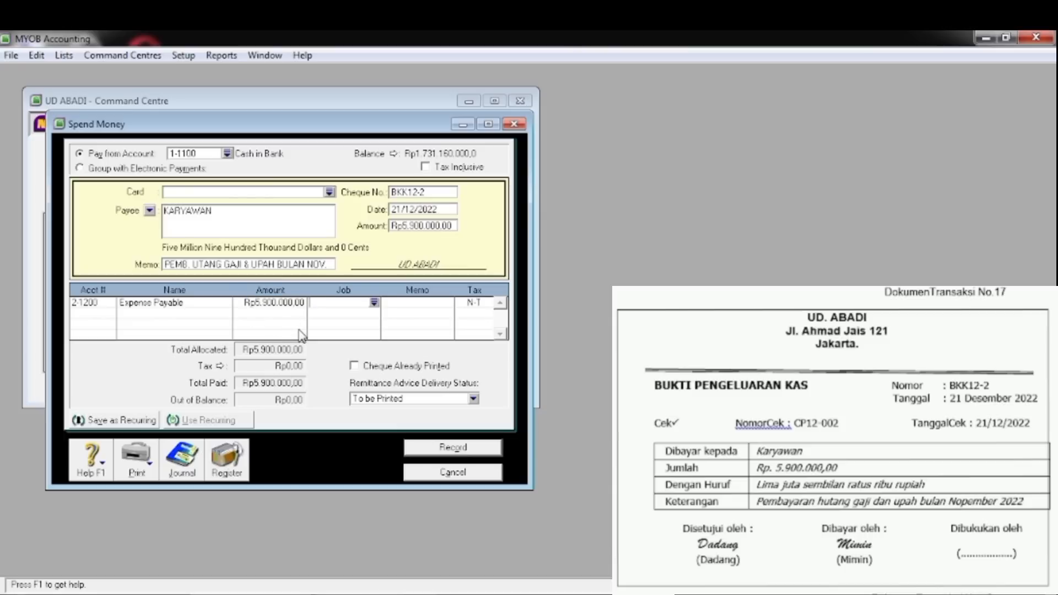
Review the journal recap of cheque BKK12-2, then record the payment and close Spend Money
{"action": "key", "text": "ctrl+r"}
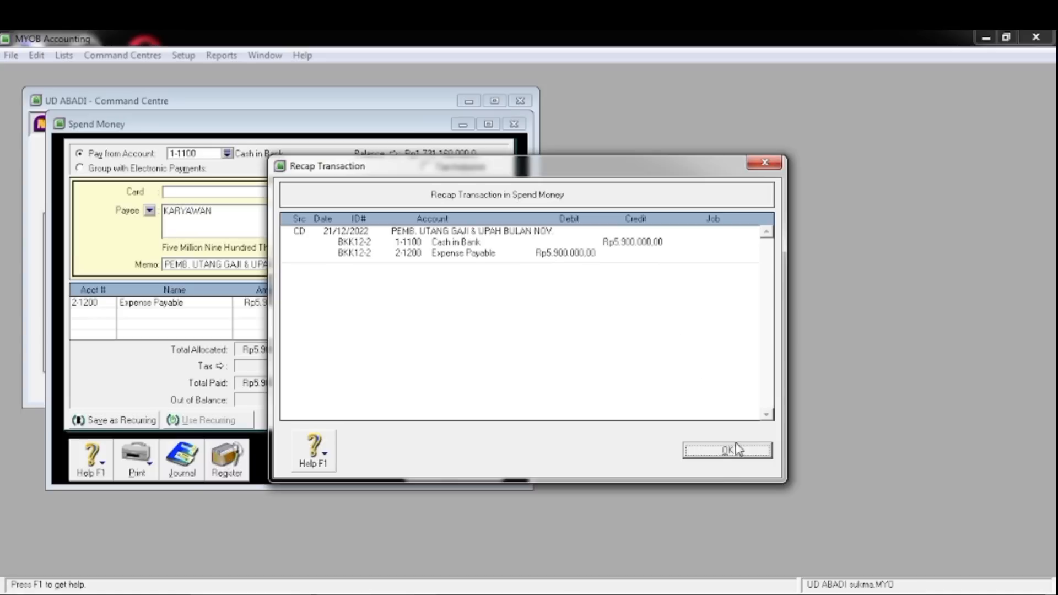
{"action": "left_click", "coordinate": [719, 450]}
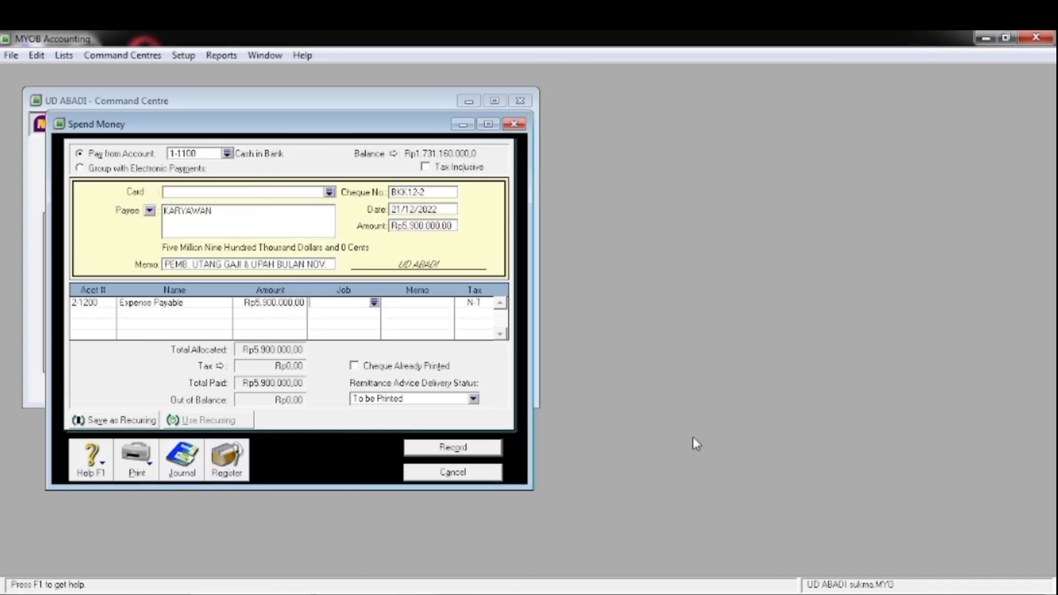
{"action": "left_click", "coordinate": [454, 447]}
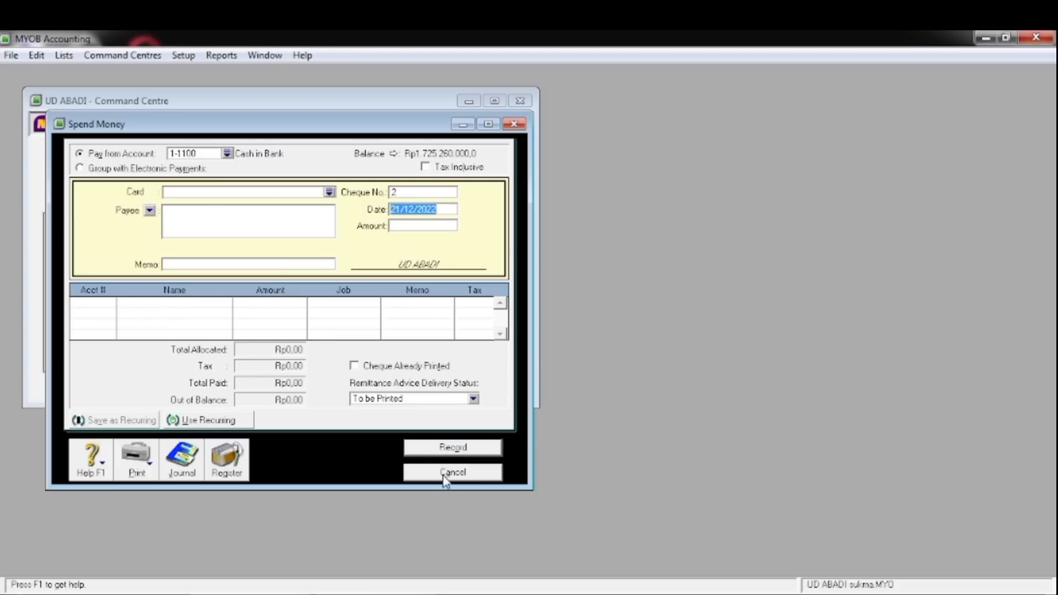
{"action": "left_click", "coordinate": [446, 473]}
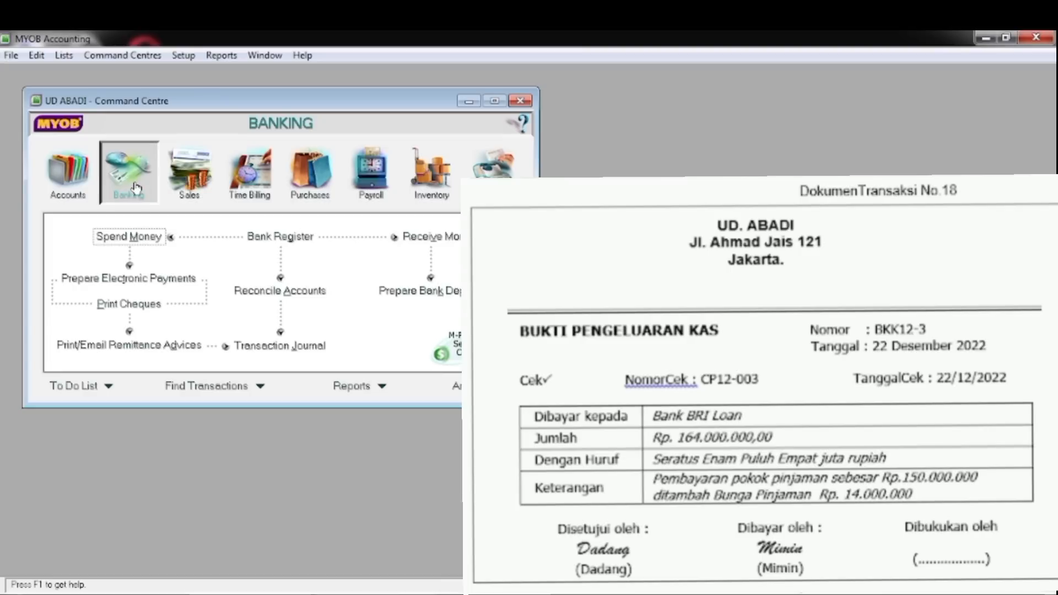
Open a new Spend Money transaction for the Bank BRI loan payment and pay it from account 1-1100 Cash in Bank
{"action": "left_click", "coordinate": [139, 238]}
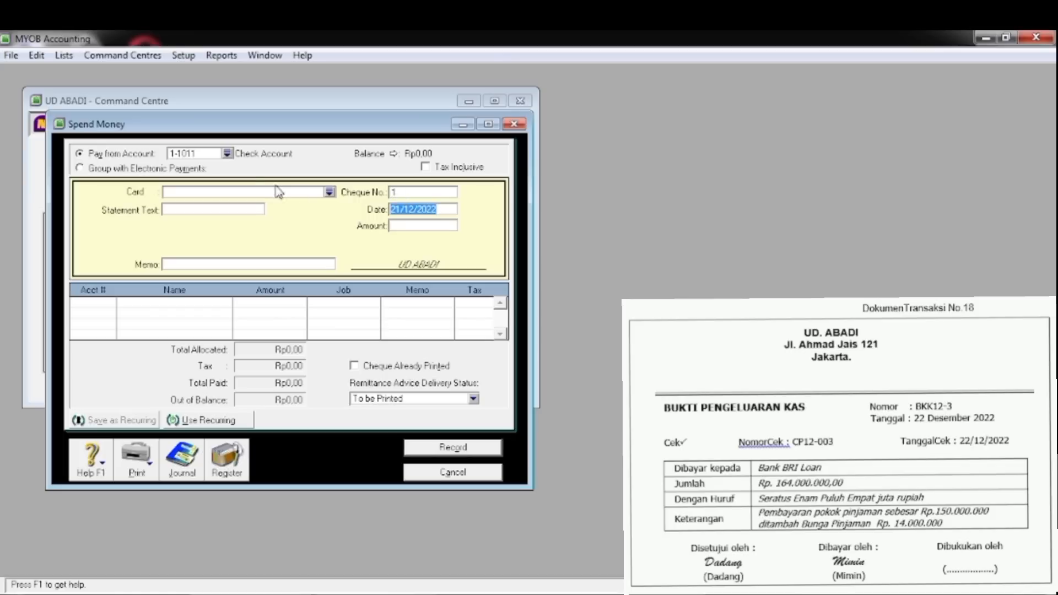
{"action": "left_click", "coordinate": [227, 154]}
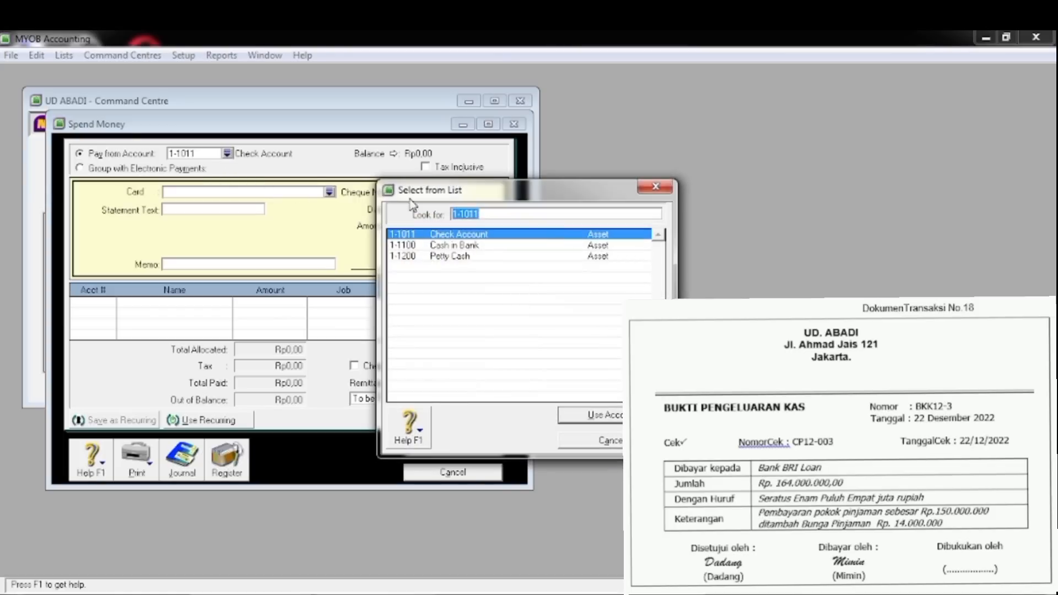
{"action": "left_click", "coordinate": [451, 247]}
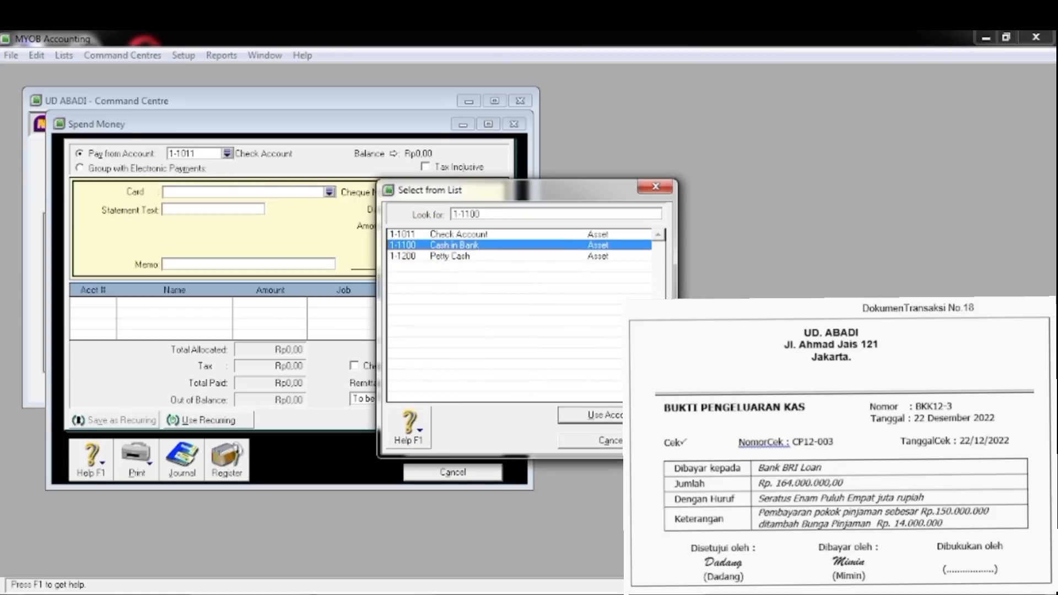
{"action": "left_click", "coordinate": [603, 415]}
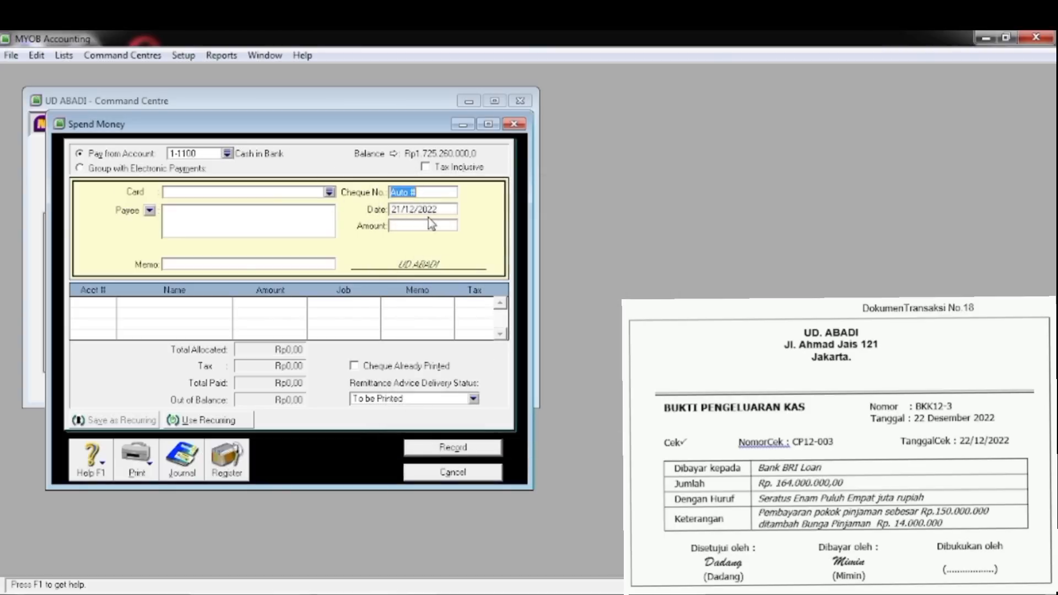
Set the cheque number to BKK12-3, the date to 22/12/2022 and the amount to Rp164.000.000
{"action": "type", "text": "C"}
{"action": "key", "text": "Tab"}
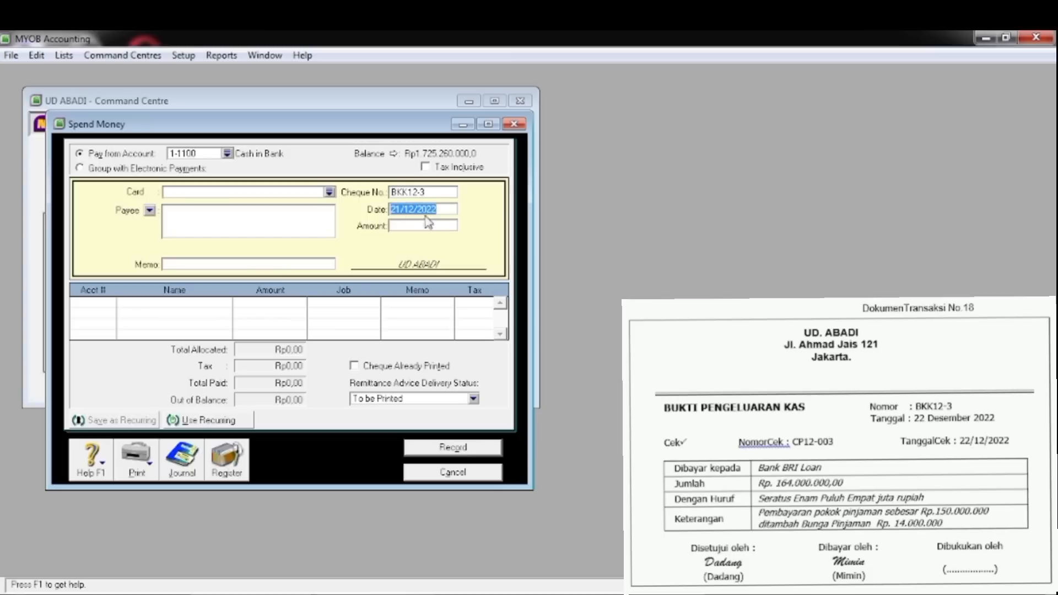
{"action": "left_click", "coordinate": [413, 214]}
{"action": "key", "text": "BackSpace"}
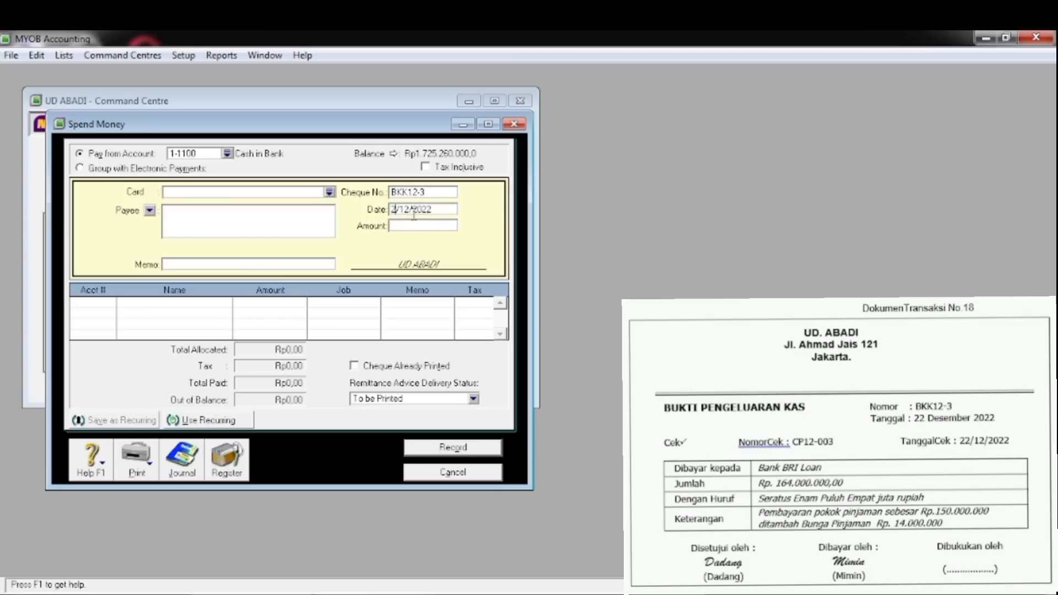
{"action": "type", "text": "2"}
{"action": "key", "text": "Tab"}
{"action": "type", "text": "164.000"}
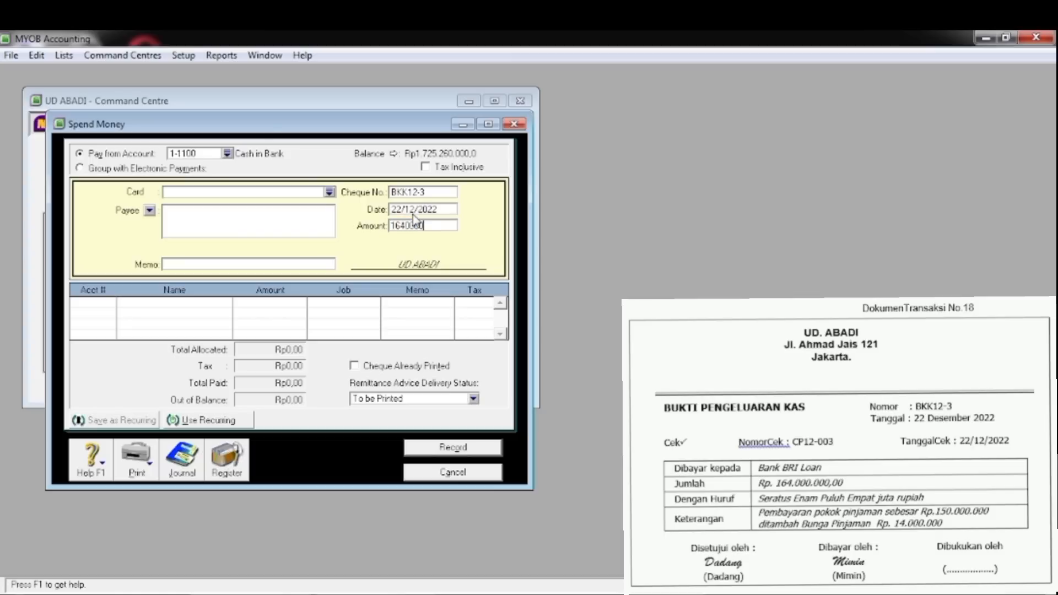
{"action": "type", "text": ".0000"}
{"action": "key", "text": "Tab"}
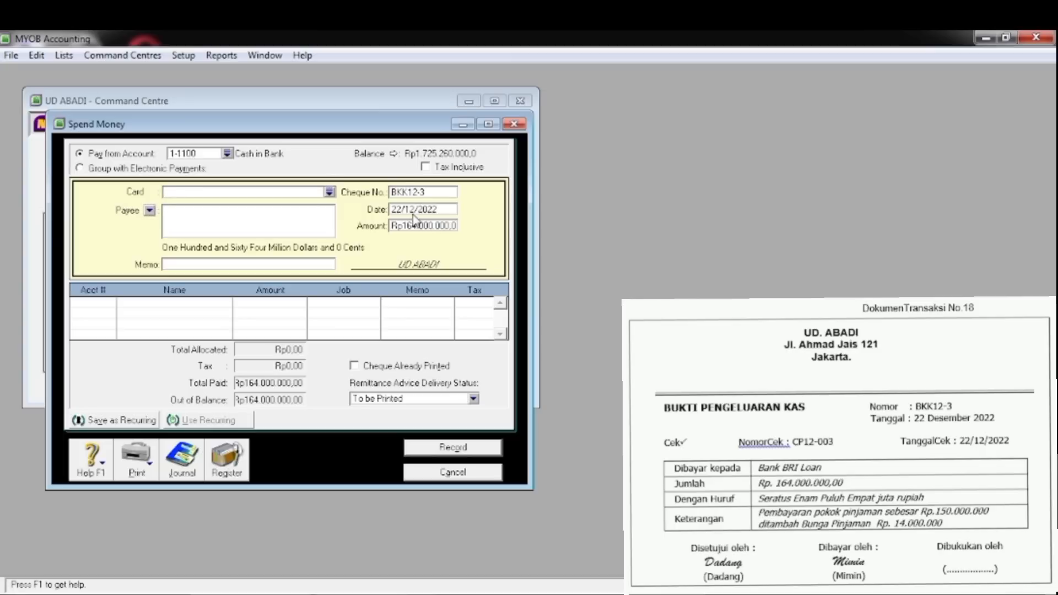
Enter BANK BRI LOAN as the payee and "PEMBAYARAN UTANG JK PANJANG" as the memo of cheque BKK12-3
{"action": "type", "text": "BANK BRI LOAN"}
{"action": "key", "text": "Tab"}
{"action": "type", "text": "PEMBAYARAN U"}
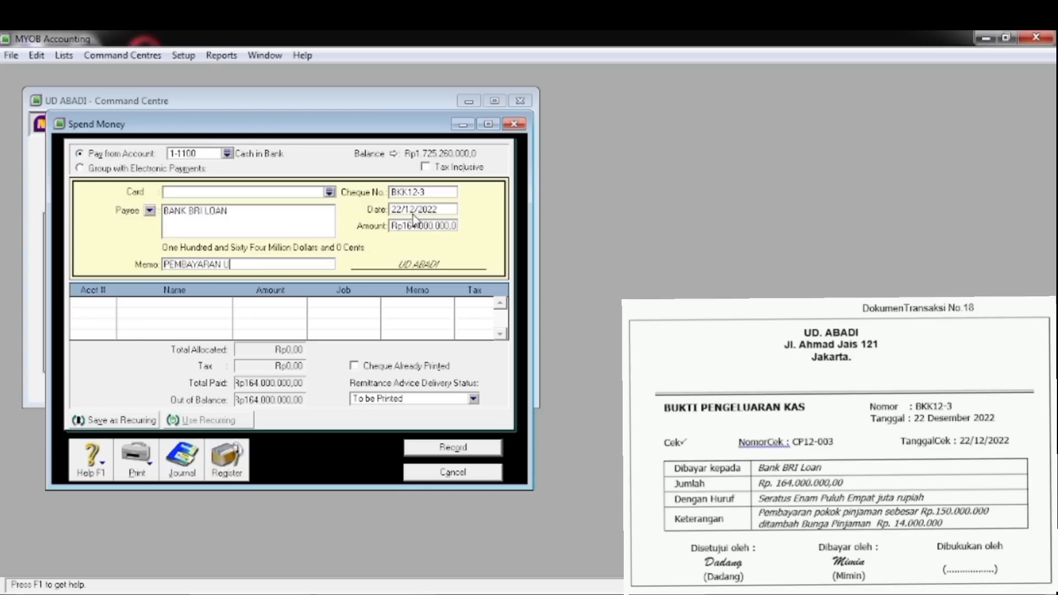
{"action": "type", "text": "TANG JK PANJANG"}
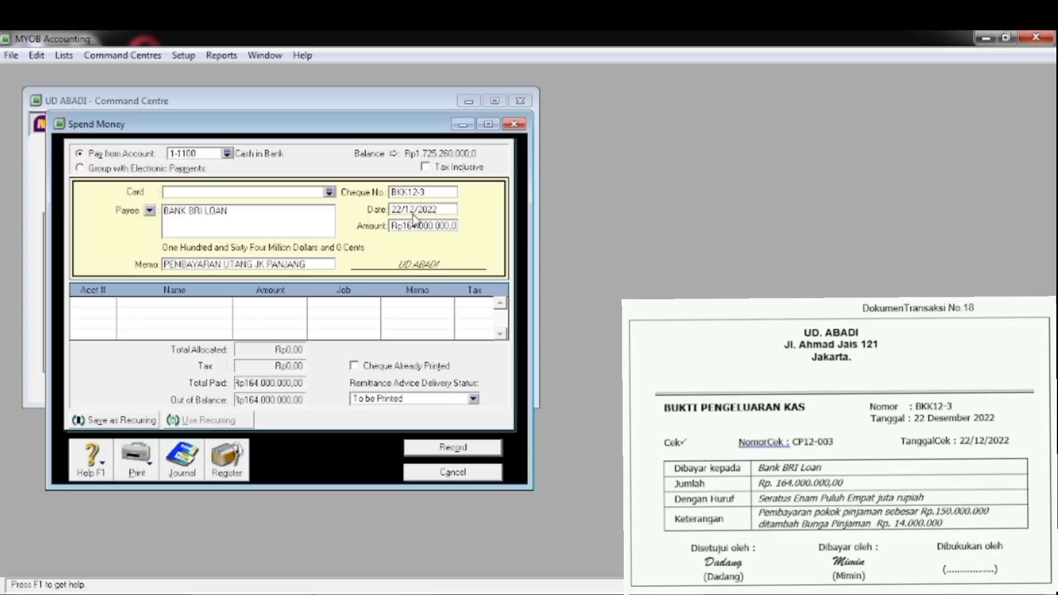
Allocate Rp150.000.000 of cheque BKK12-3 to account 2-2100 Bank BRI Loan as the loan principal
{"action": "key", "text": "Tab"}
{"action": "type", "text": "6"}
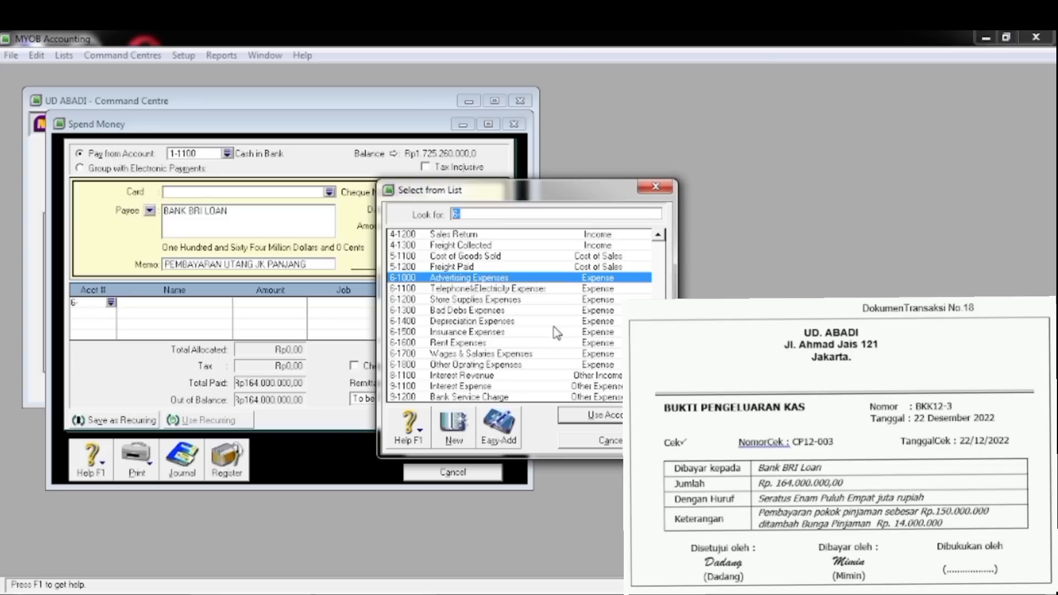
{"action": "type", "text": "2"}
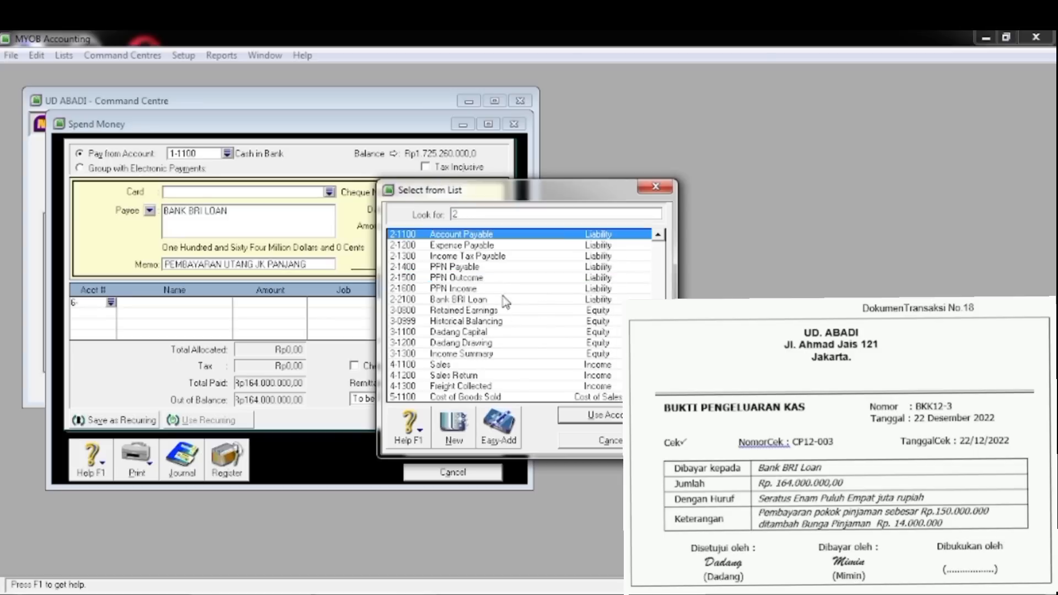
{"action": "left_click", "coordinate": [476, 302]}
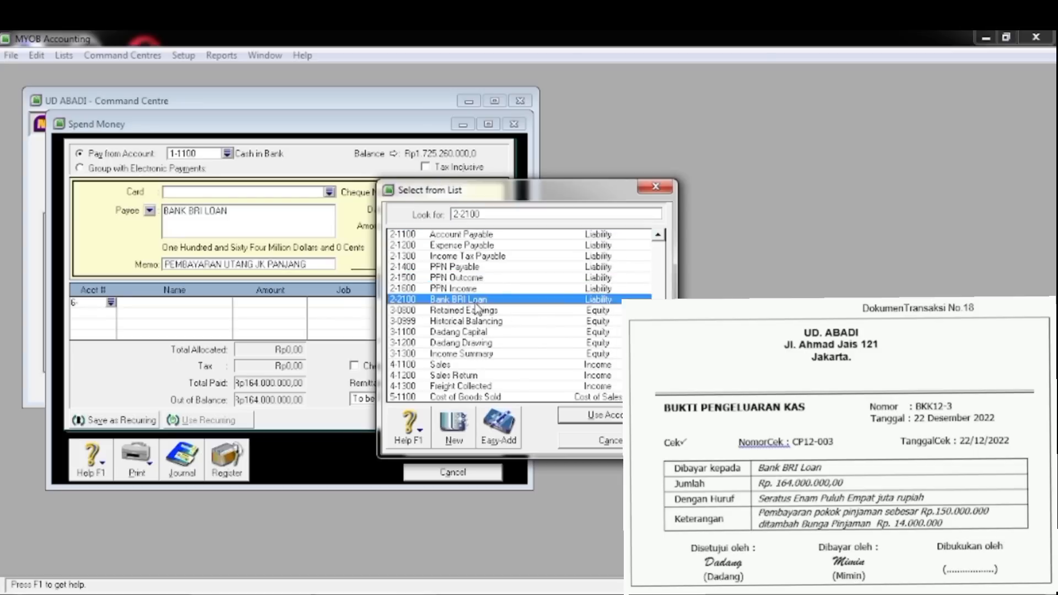
{"action": "left_click", "coordinate": [605, 422]}
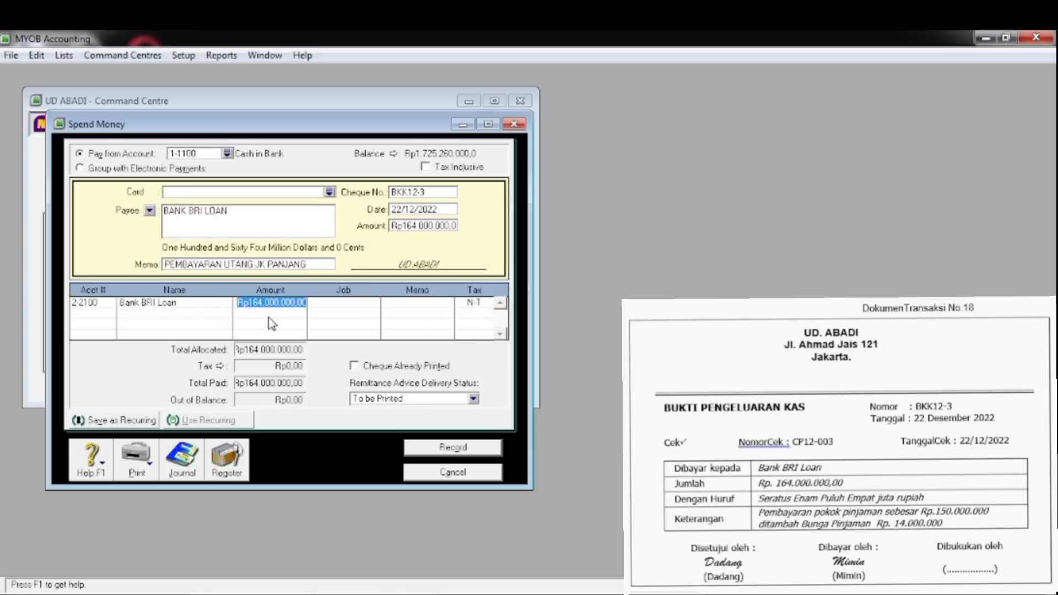
{"action": "type", "text": "150"}
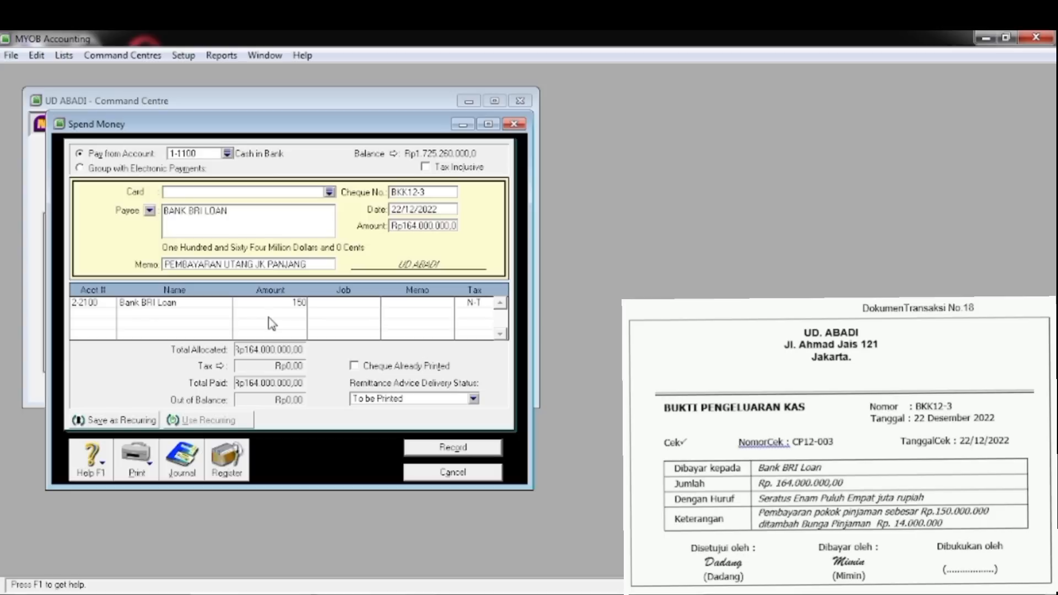
{"action": "type", "text": ".000.0000"}
{"action": "key", "text": "Tab"}
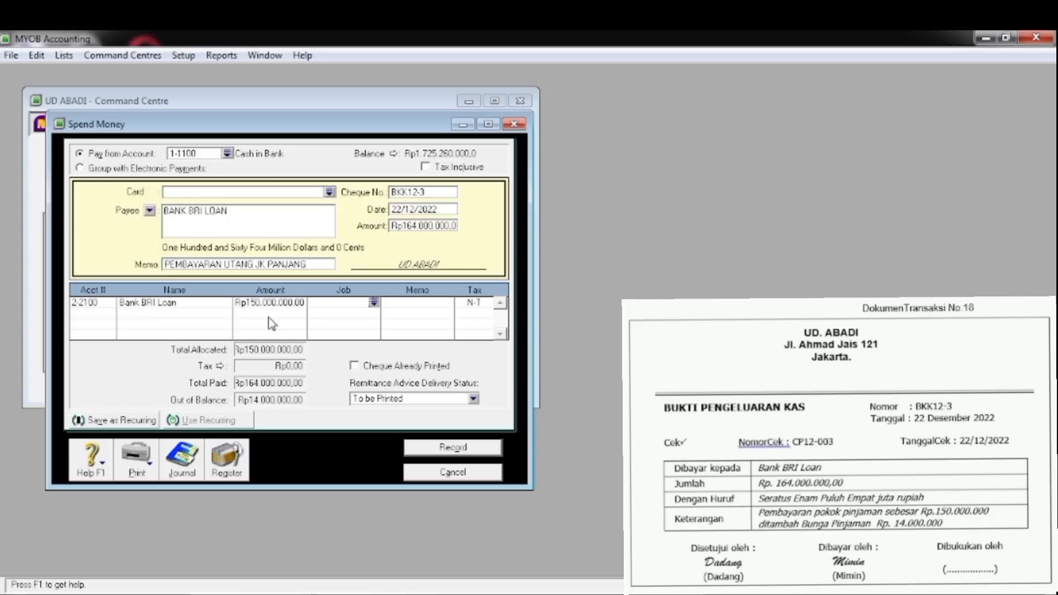
Add a second allocation line for the remaining Rp14.000.000 to account 9-1100 Interest Expense
{"action": "key", "text": "Tab"}
{"action": "key", "text": "Tab"}
{"action": "key", "text": "Tab"}
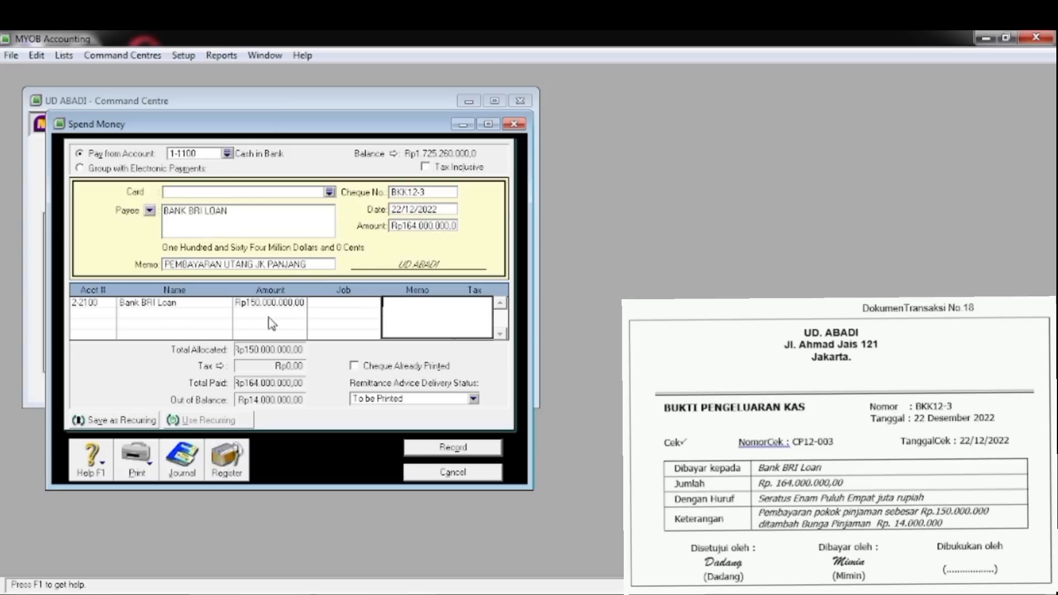
{"action": "type", "text": "6-"}
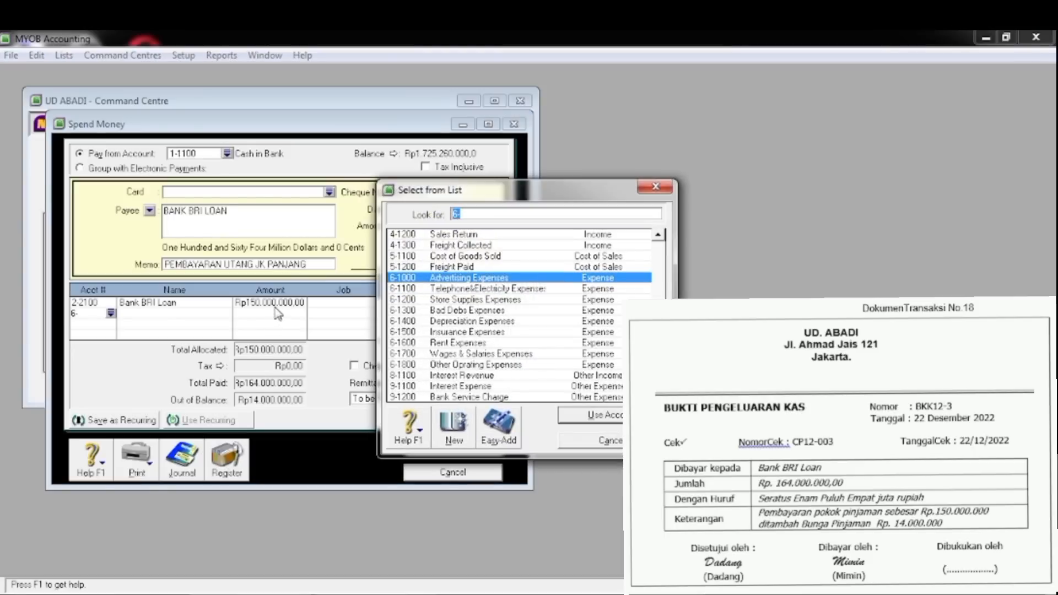
{"action": "left_click", "coordinate": [455, 388]}
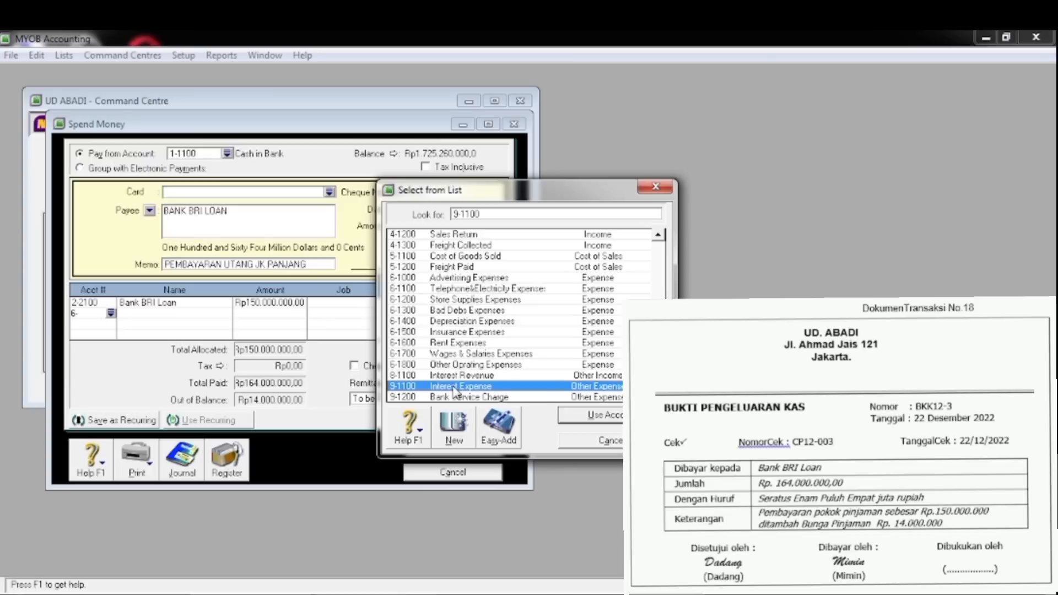
{"action": "left_click", "coordinate": [593, 416]}
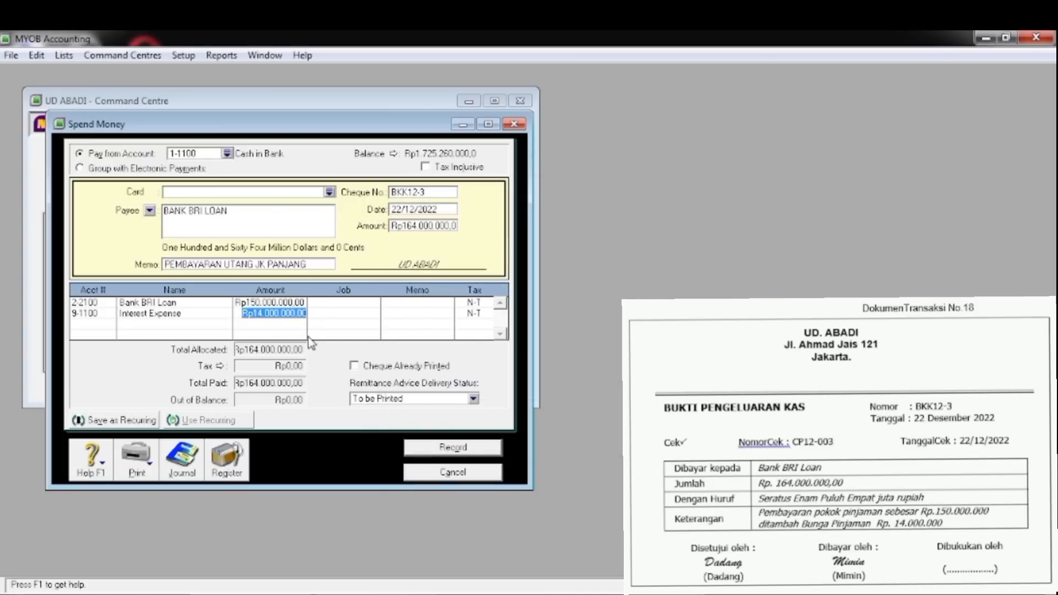
{"action": "key", "text": "Return"}
{"action": "key", "text": "Tab"}
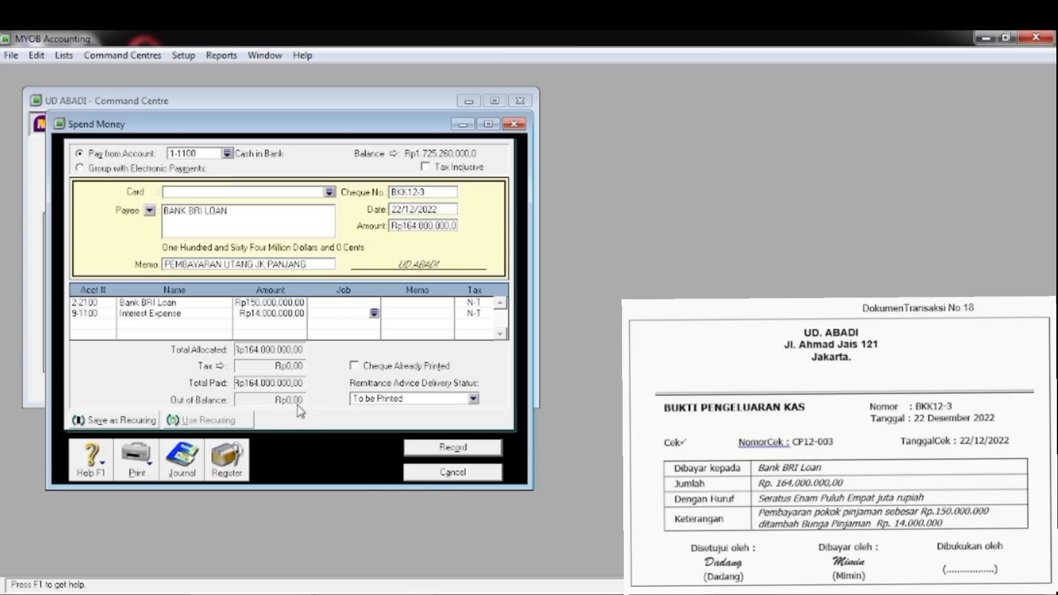
Check the journal recap of cheque BKK12-3, then record the loan payment and close Spend Money
{"action": "key", "text": "ctrl+r"}
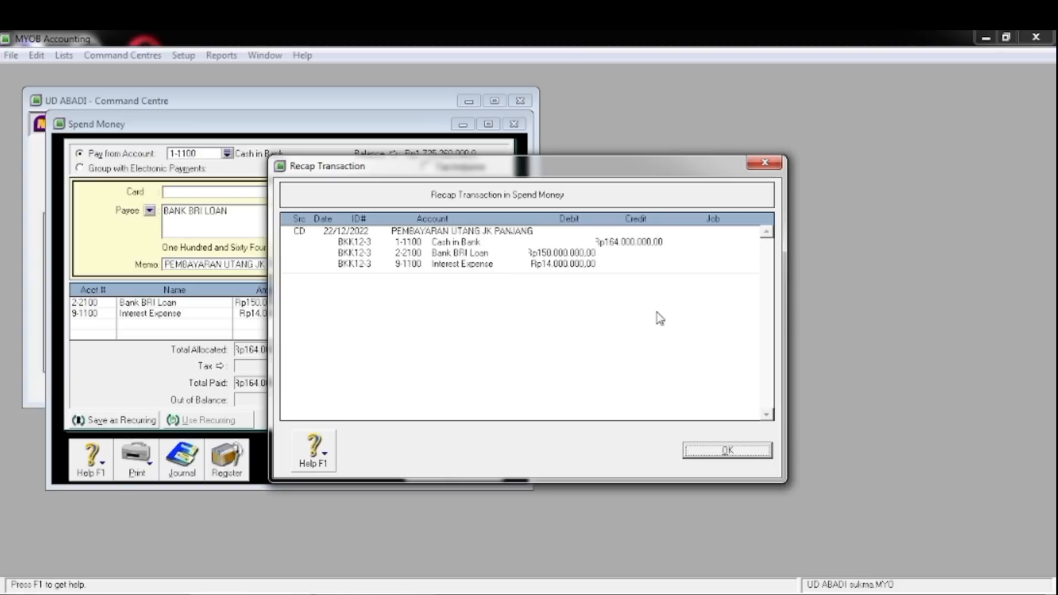
{"action": "left_click", "coordinate": [733, 457]}
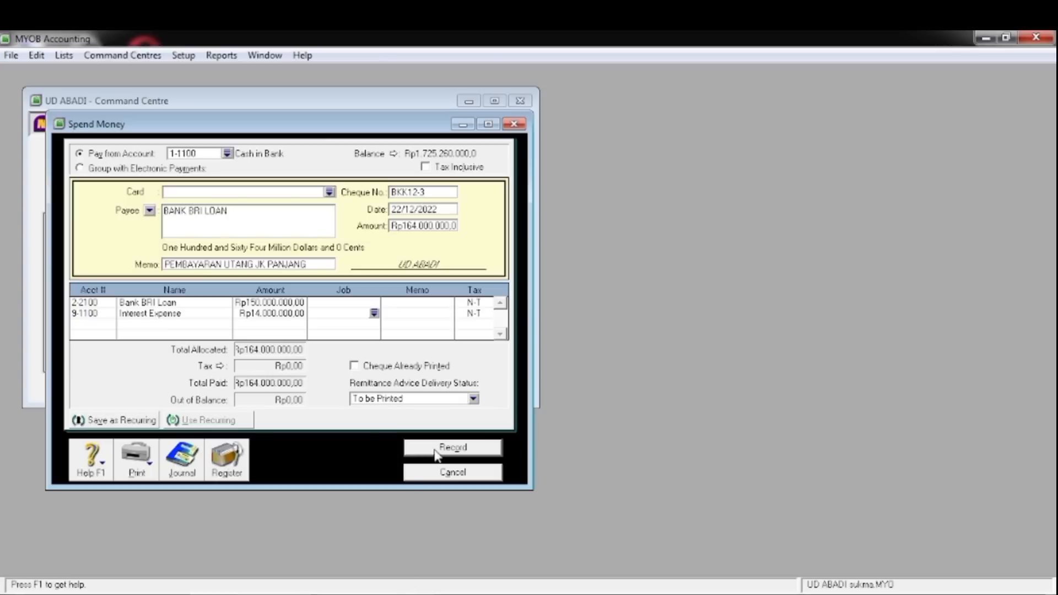
{"action": "left_click", "coordinate": [439, 452]}
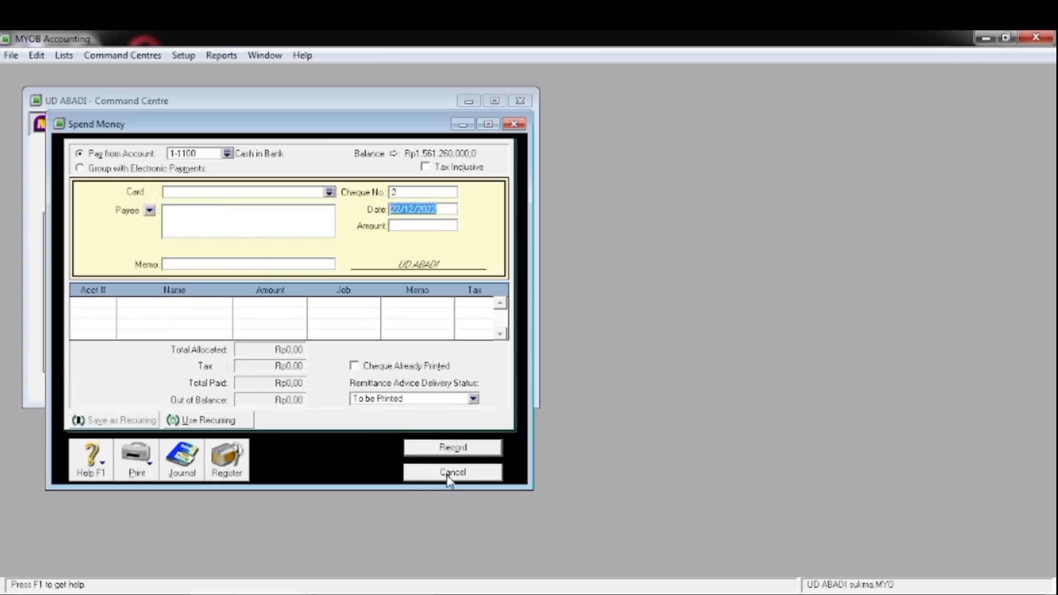
{"action": "left_click", "coordinate": [451, 472]}
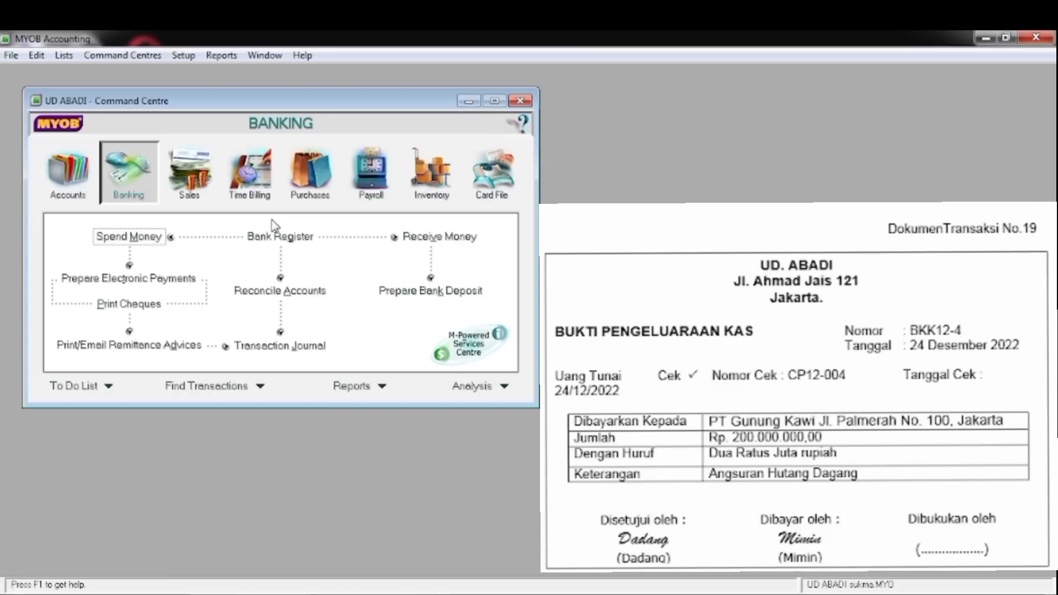
Start a supplier bill payment from account 1-1100 Cash in Bank and choose PT Gunung Kawi as the supplier
{"action": "left_click", "coordinate": [317, 171]}
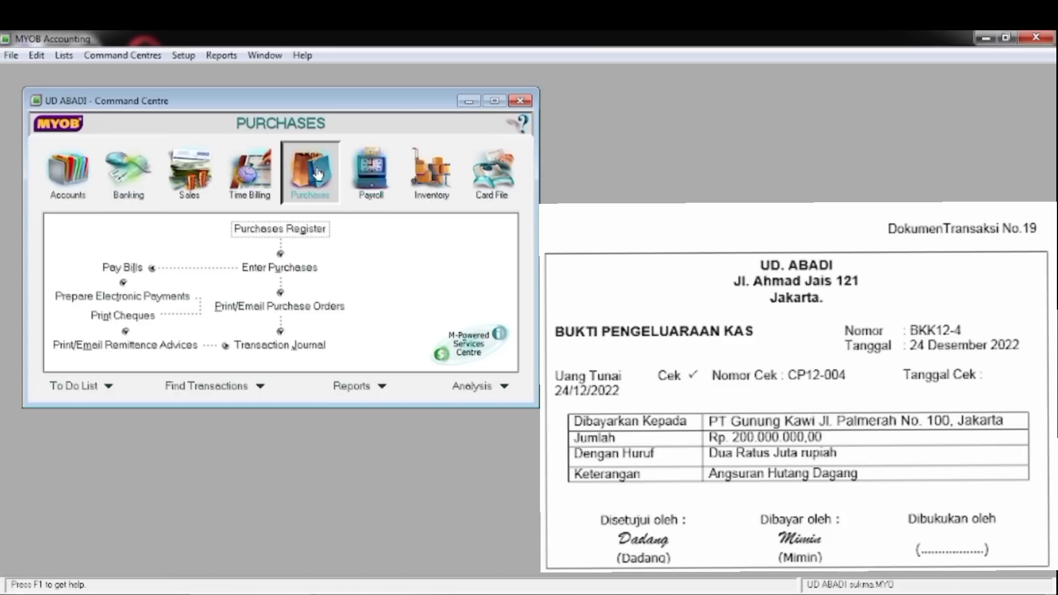
{"action": "left_click", "coordinate": [121, 269]}
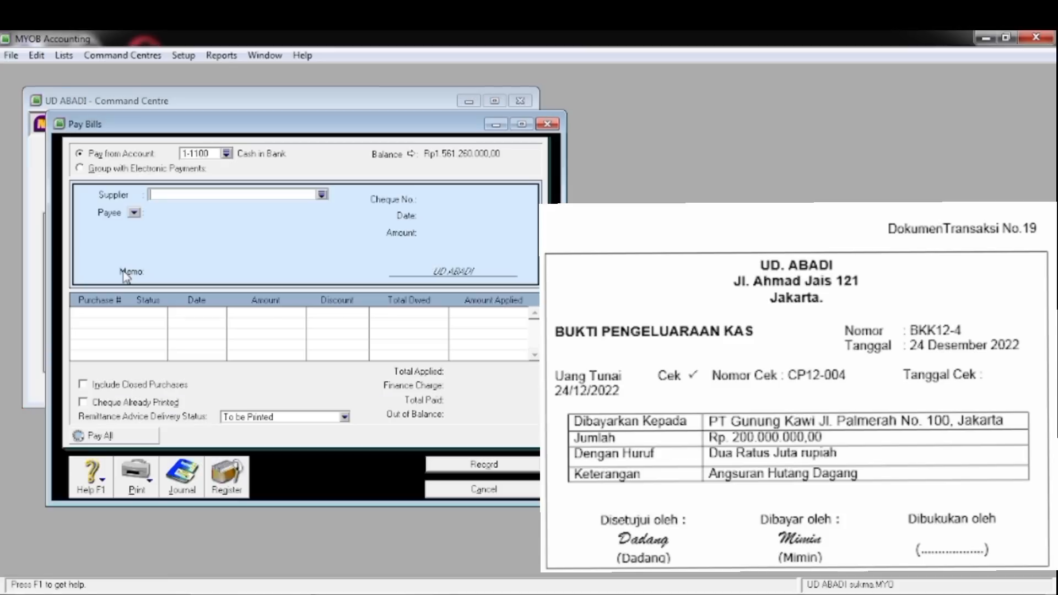
{"action": "left_click", "coordinate": [321, 195]}
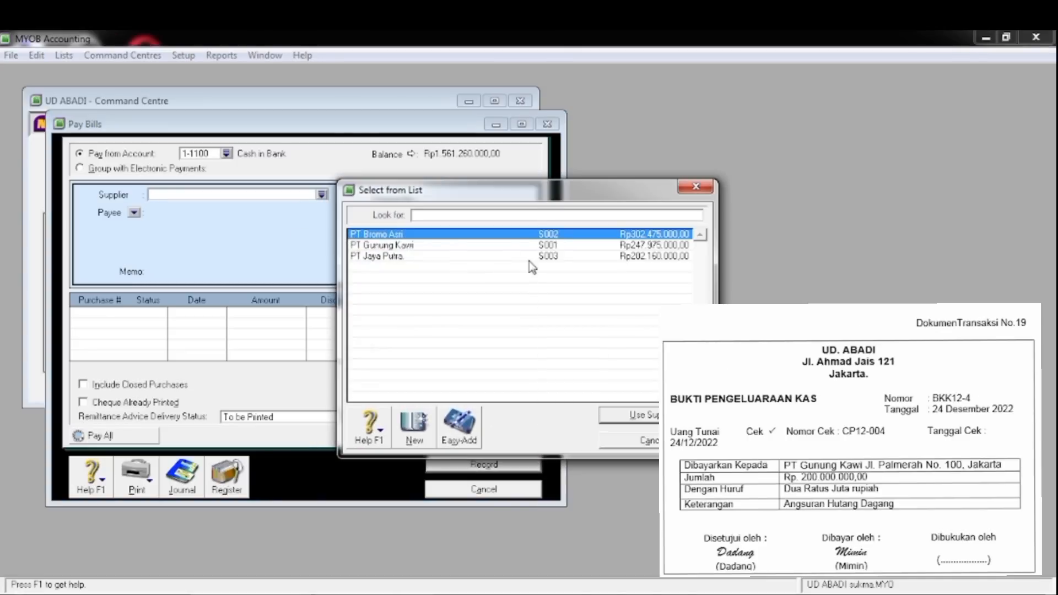
{"action": "left_click", "coordinate": [414, 249]}
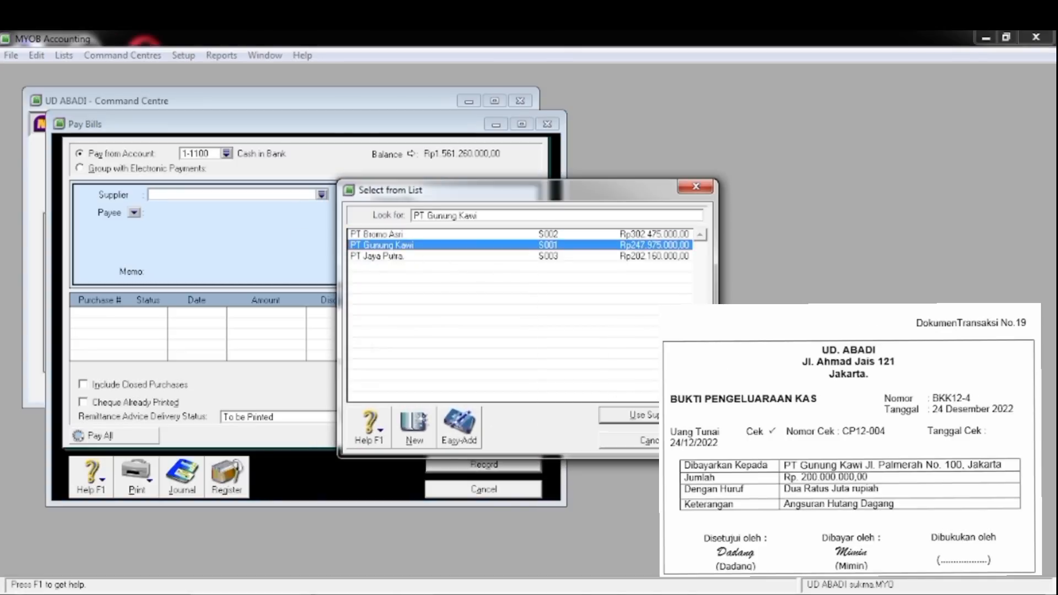
{"action": "key", "text": "Return"}
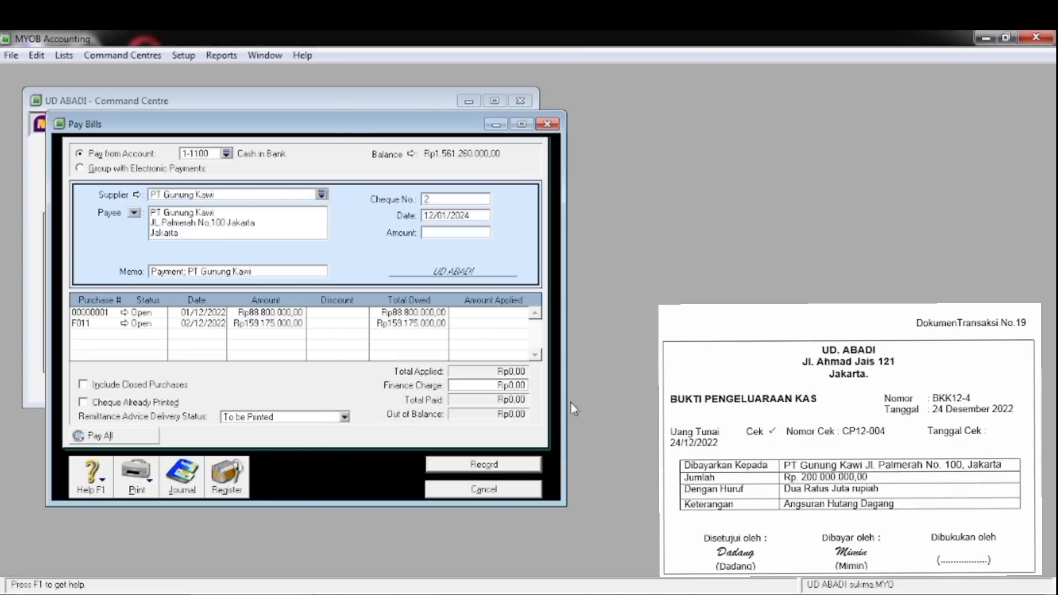
Fill in the PT Gunung Kawi payment with cheque number BKK12-4, date 24/12/2022 and amount Rp200.000.000
{"action": "left_click", "coordinate": [447, 200]}
{"action": "type", "text": "BKK12-4"}
{"action": "key", "text": "Tab"}
{"action": "type", "text": "24/12/20"}
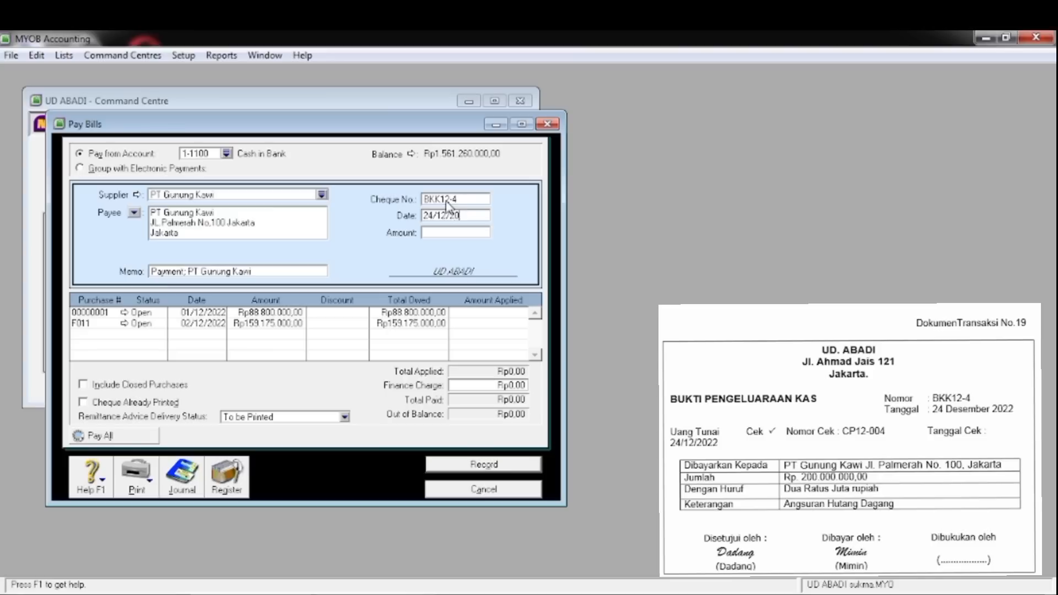
{"action": "type", "text": "22"}
{"action": "key", "text": "Tab"}
{"action": "type", "text": "200000000"}
{"action": "key", "text": "Tab"}
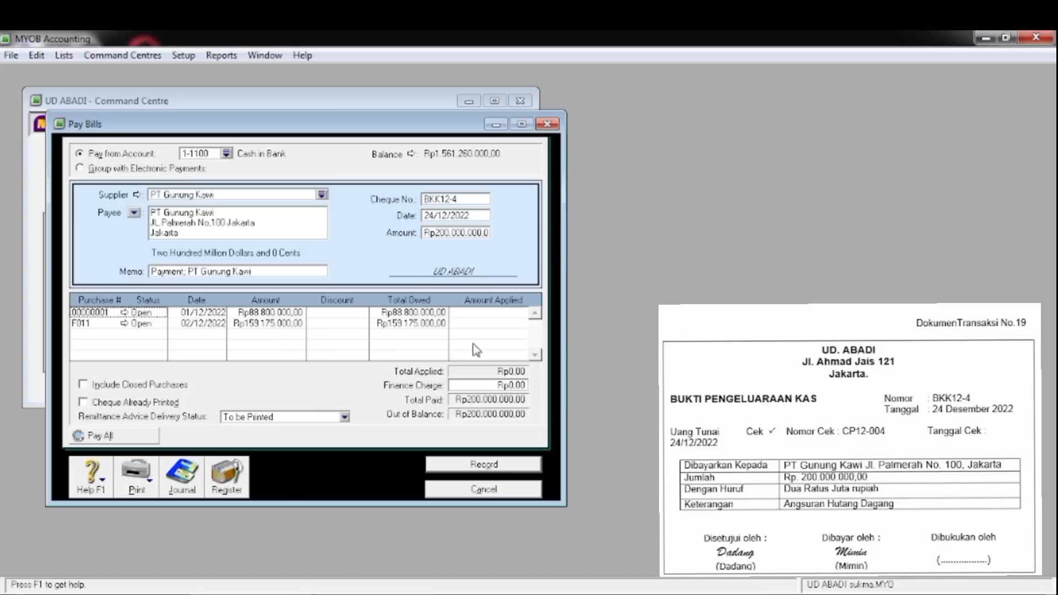
Apply Rp88.800.000 of cheque BKK12-4 to purchase 00000001 and the remaining Rp111.200.000 to purchase F011
{"action": "left_click", "coordinate": [483, 315]}
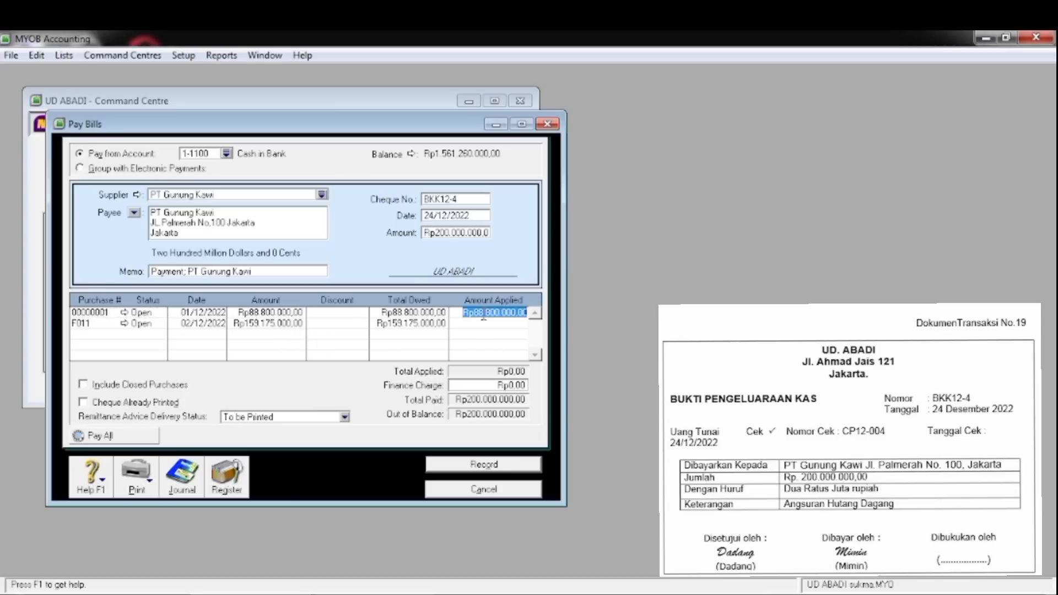
{"action": "key", "text": "Tab"}
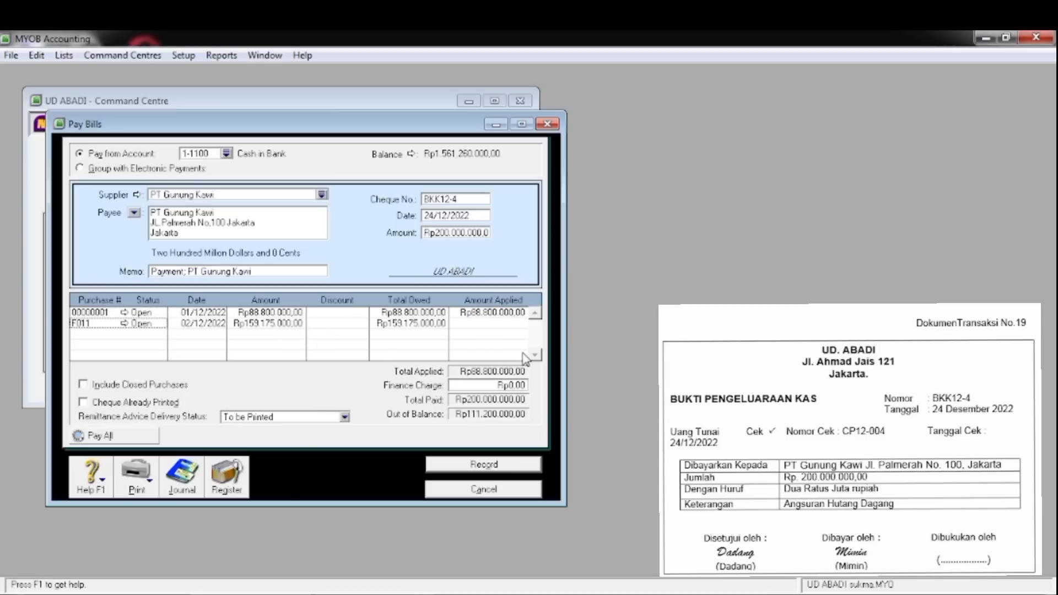
{"action": "left_click", "coordinate": [473, 327]}
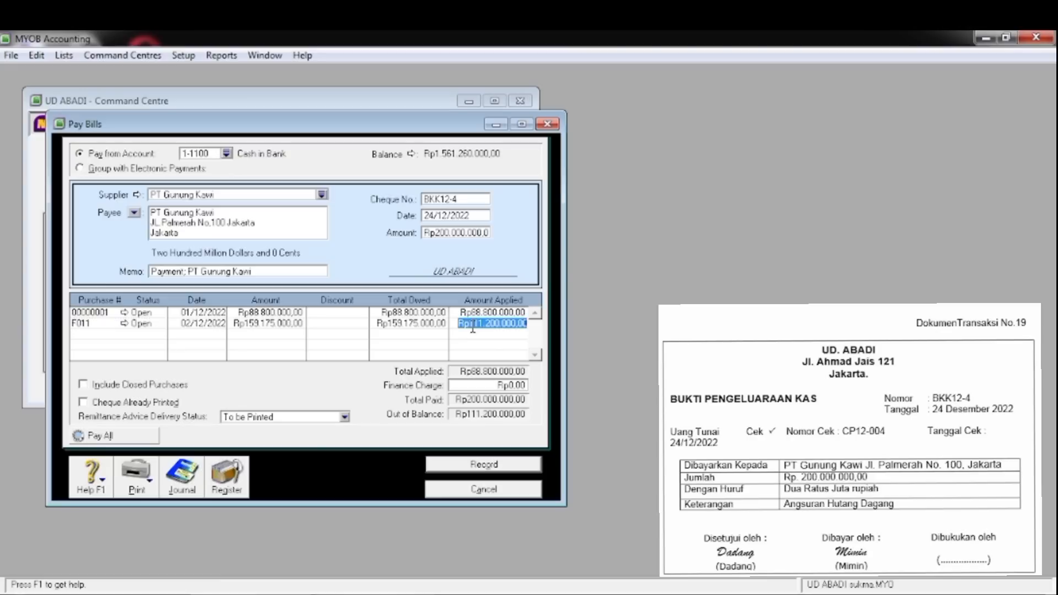
{"action": "key", "text": "Tab"}
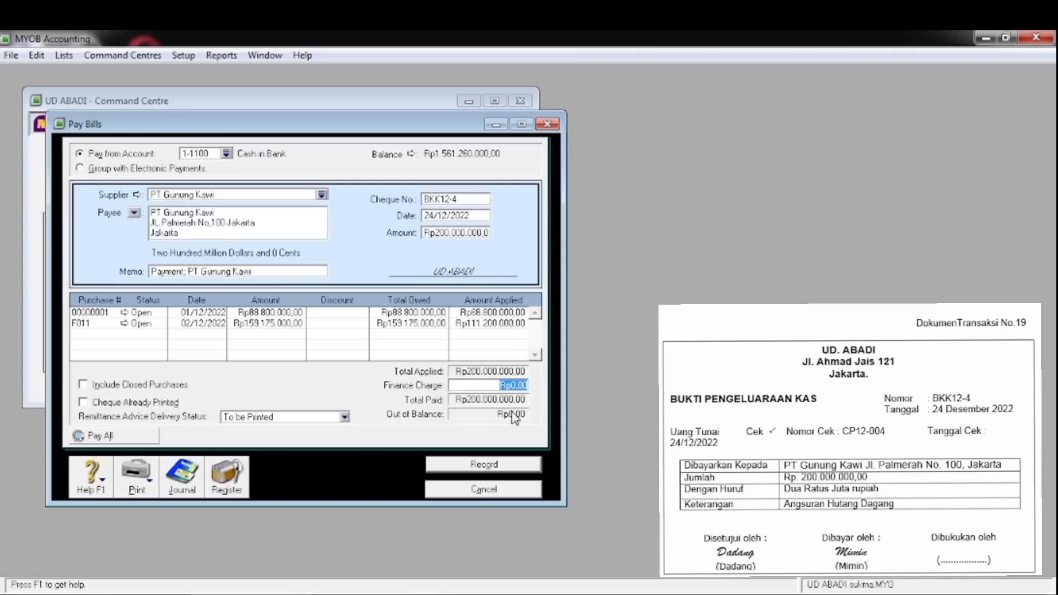
Check the journal recap of cheque BKK12-4, then record the PT Gunung Kawi payment and close Pay Bills
{"action": "key", "text": "ctrl+r"}
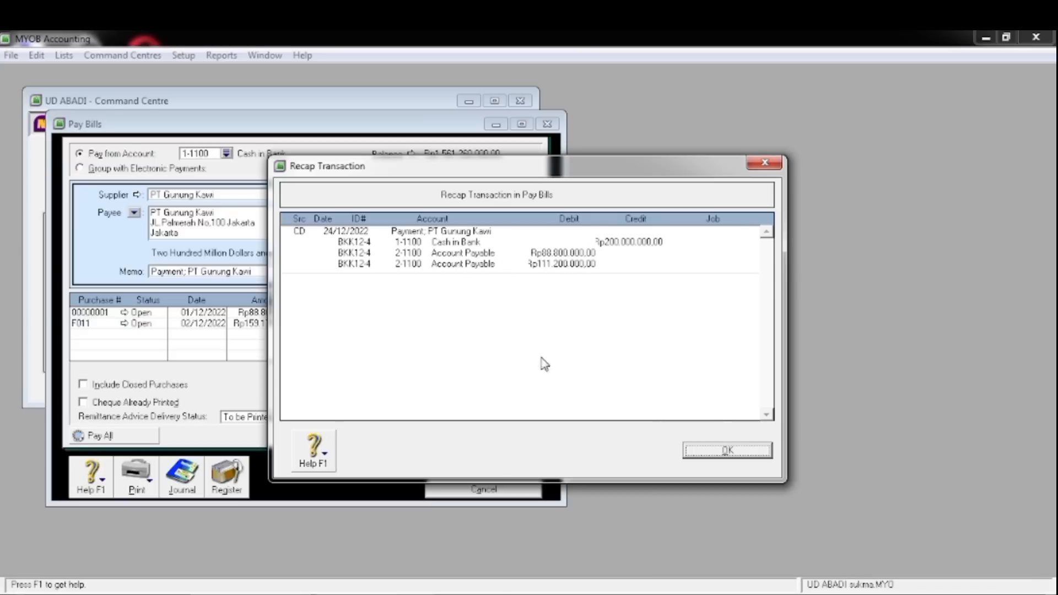
{"action": "left_click", "coordinate": [700, 455]}
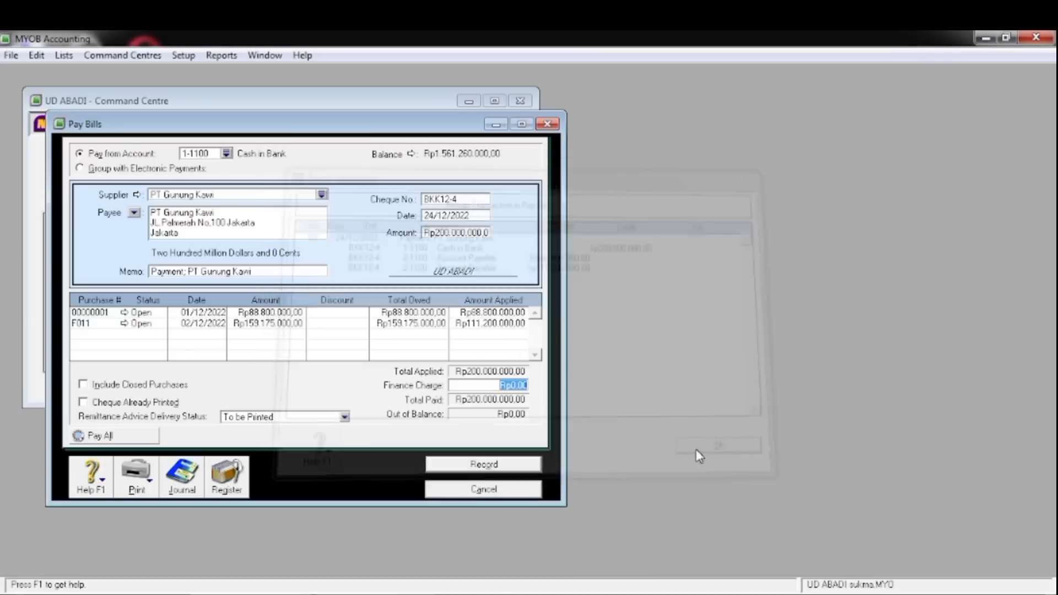
{"action": "left_click", "coordinate": [477, 473]}
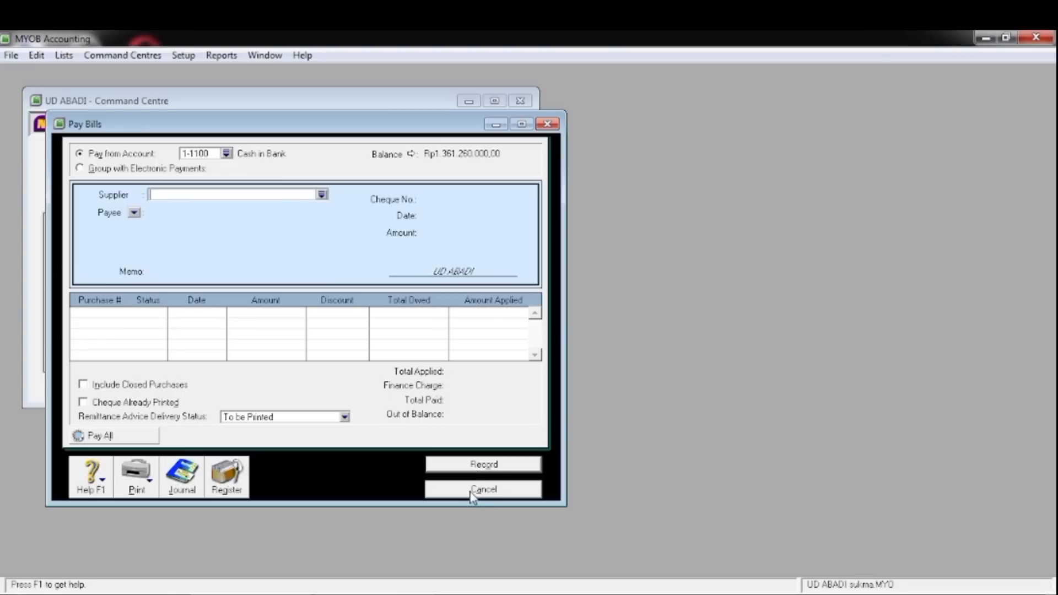
{"action": "left_click", "coordinate": [472, 490]}
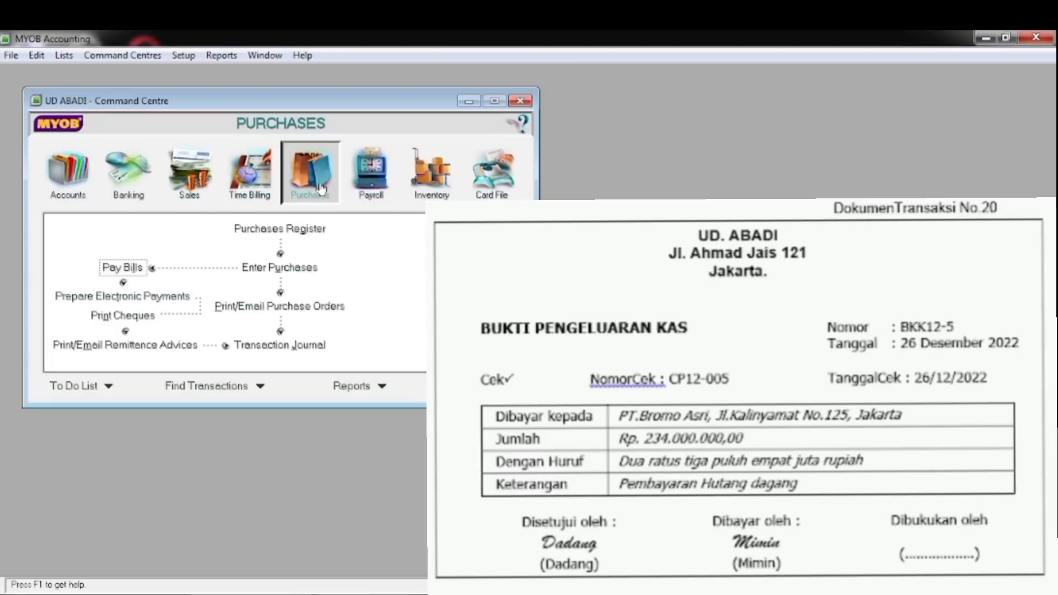
Start another supplier bill payment and choose PT Bromo Asri as the supplier
{"action": "left_click", "coordinate": [123, 269]}
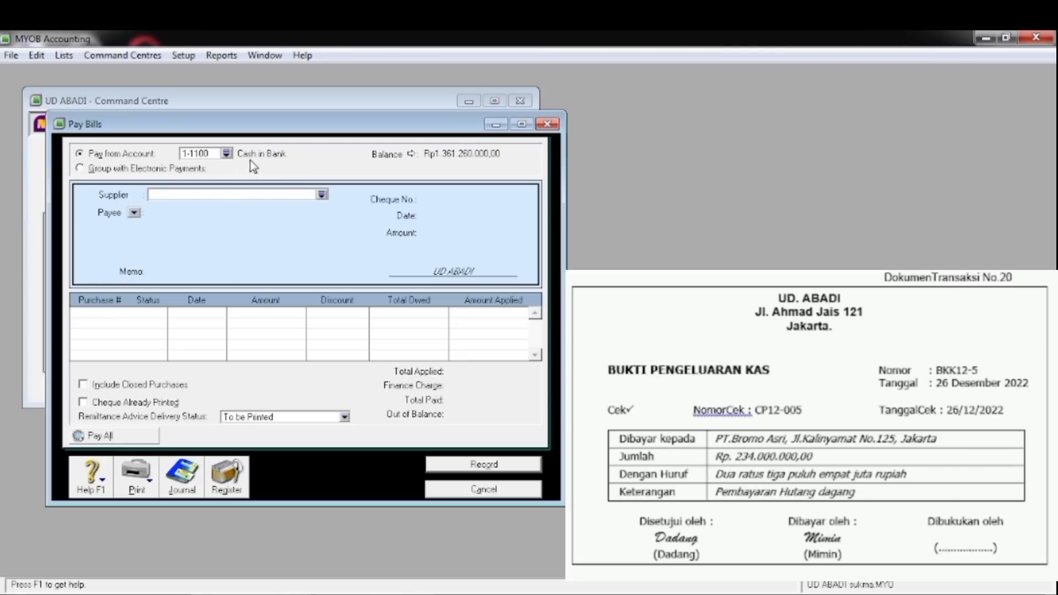
{"action": "left_click", "coordinate": [322, 195]}
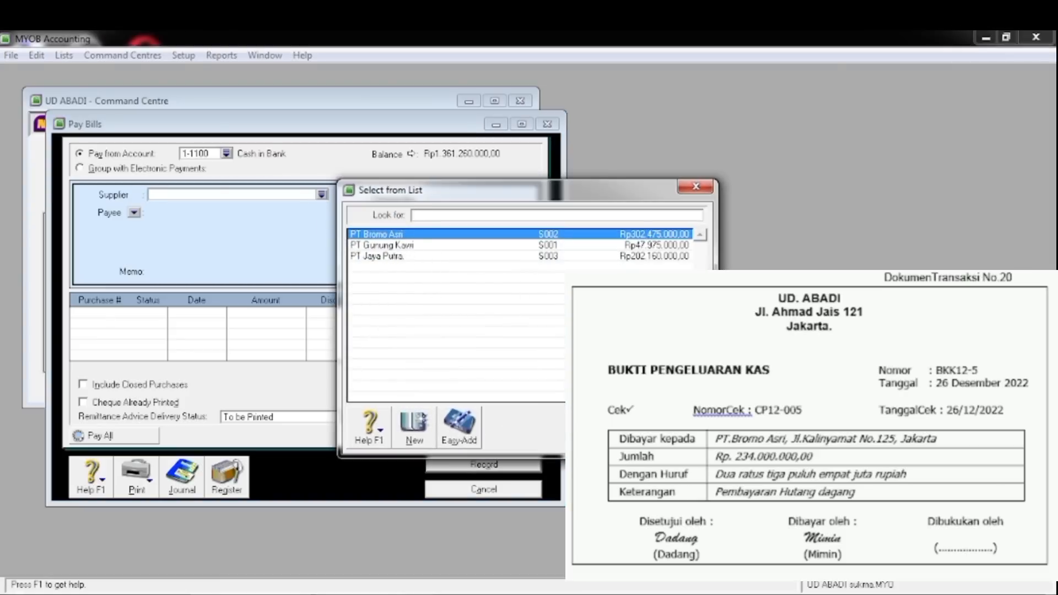
{"action": "key", "text": "Return"}
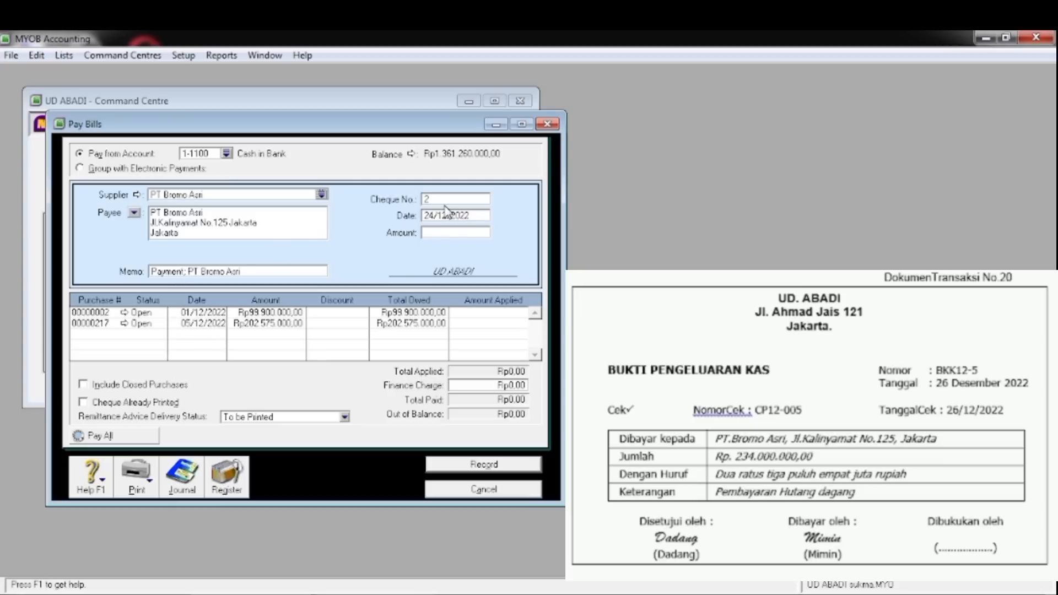
Fill in the PT Bromo Asri payment with cheque number BKK12-5, date 26/12/2022 and amount Rp234.000.000
{"action": "left_click", "coordinate": [446, 202]}
{"action": "type", "text": "BKK12-5"}
{"action": "key", "text": "Tab"}
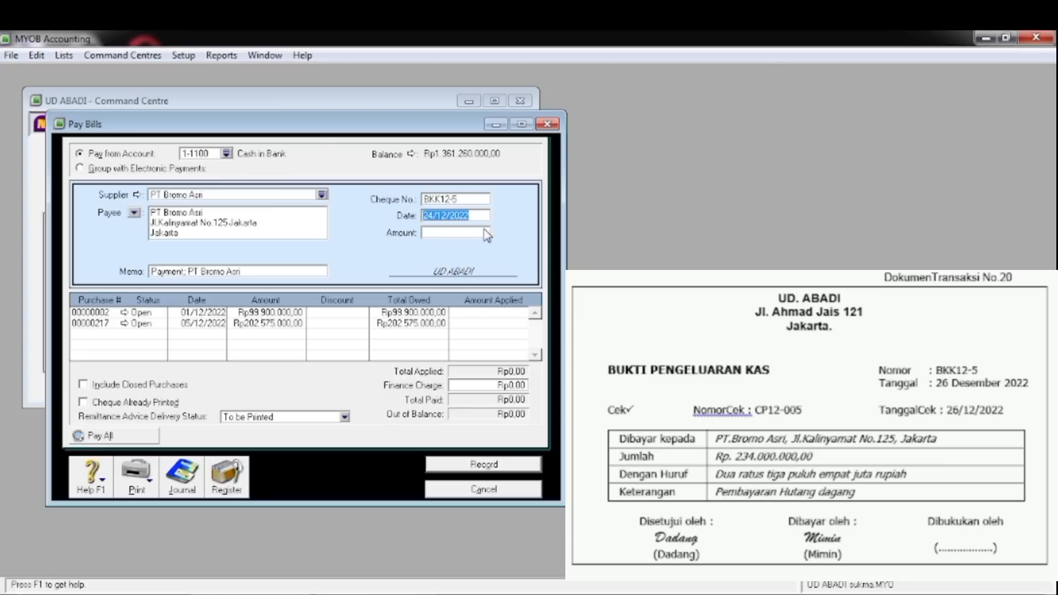
{"action": "left_click", "coordinate": [438, 215]}
{"action": "key", "text": "BackSpace"}
{"action": "type", "text": "6"}
{"action": "key", "text": "Tab"}
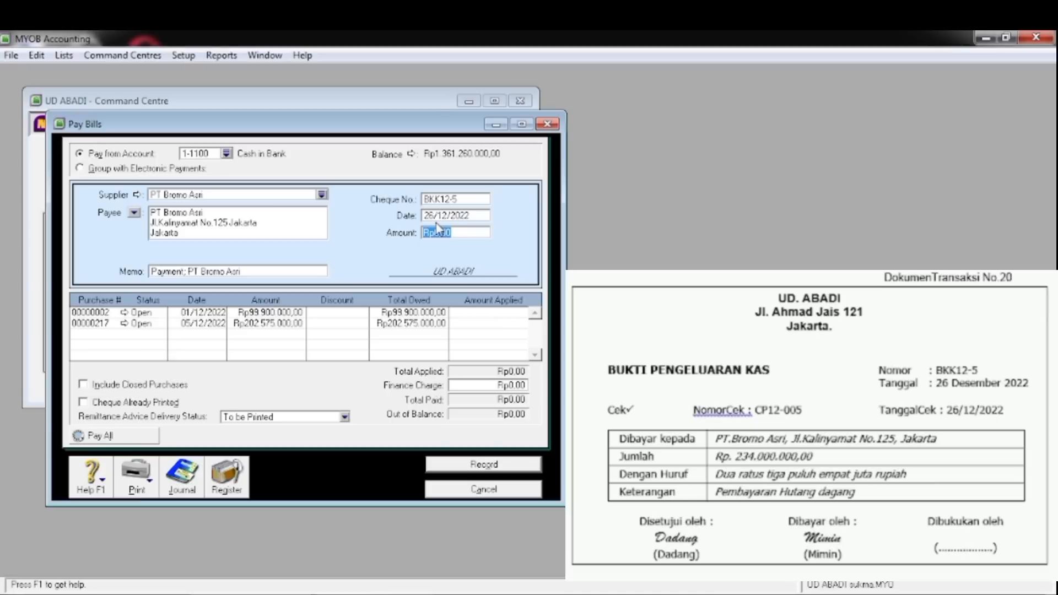
{"action": "type", "text": "2340000"}
{"action": "key", "text": "Tab"}
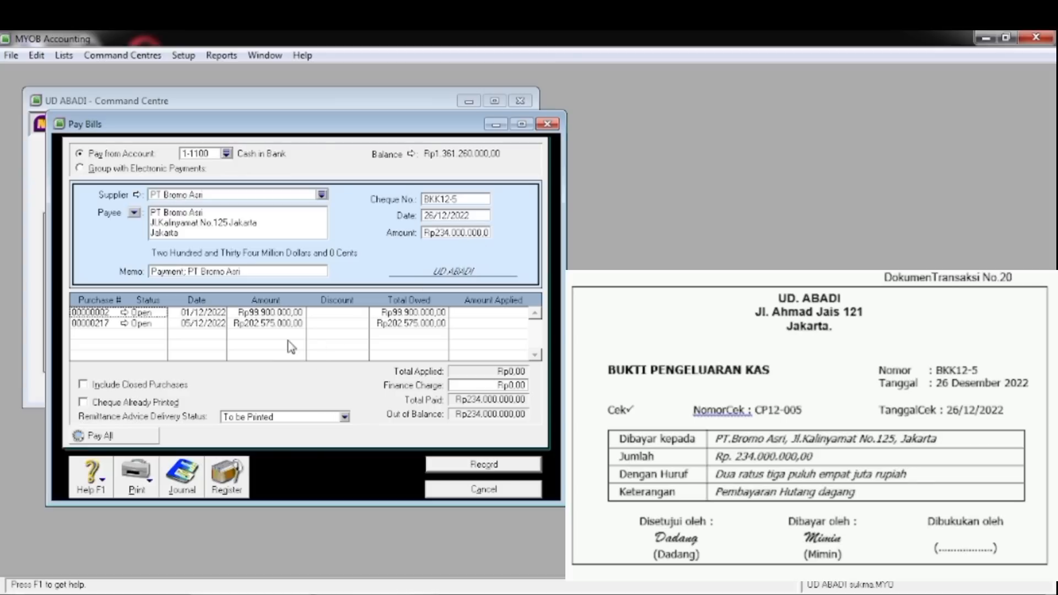
Apply Rp99.900.000 of cheque BKK12-5 to purchase 00000002 and the remaining Rp134.100.000 to purchase 00000217
{"action": "left_click", "coordinate": [467, 316]}
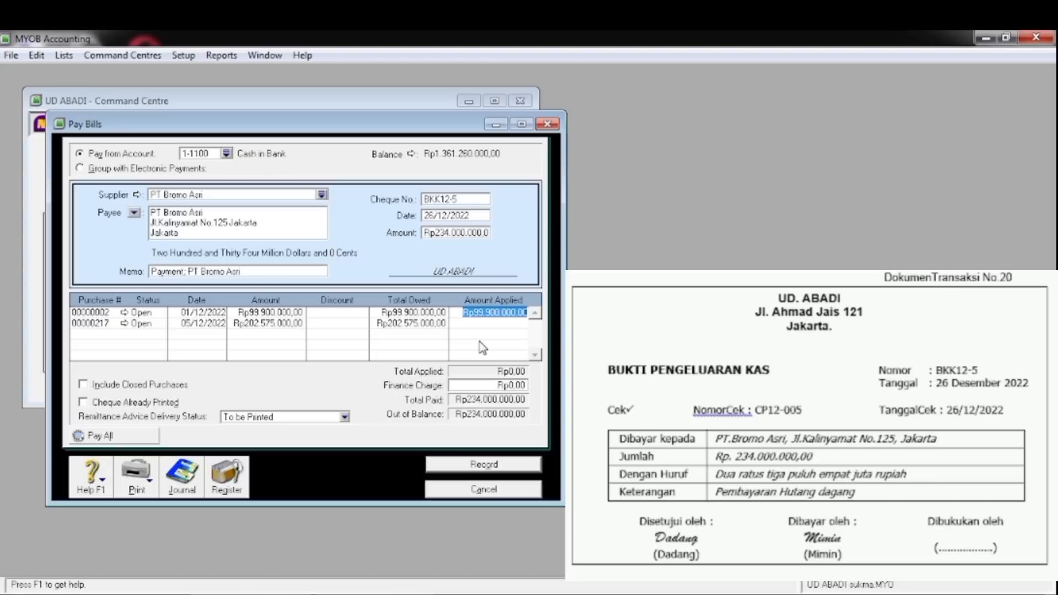
{"action": "key", "text": "Tab"}
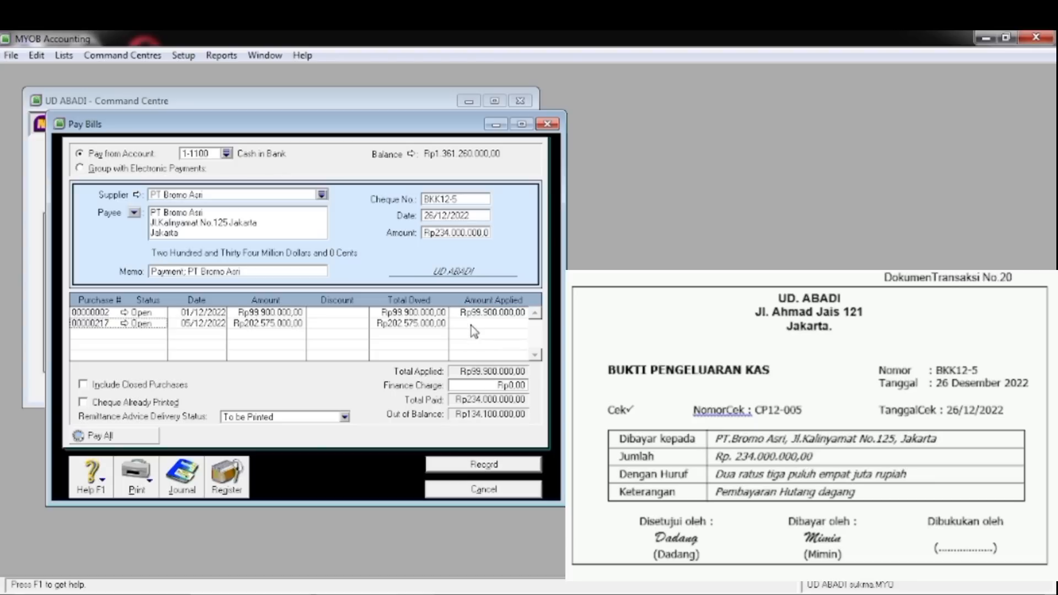
{"action": "left_click", "coordinate": [473, 324]}
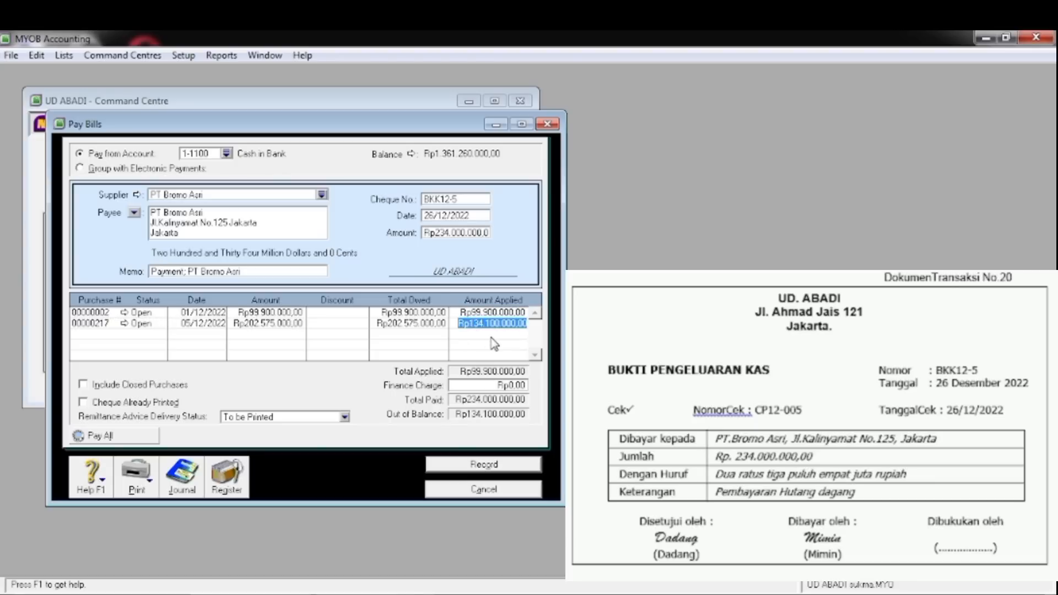
{"action": "key", "text": "Tab"}
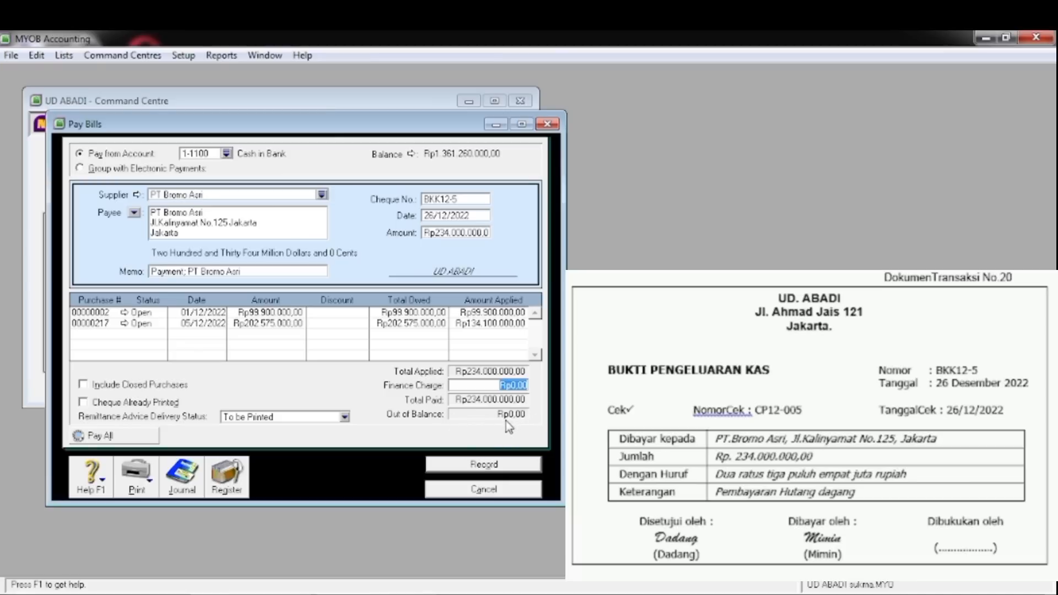
Check the journal recap of cheque BKK12-5, then record the PT Bromo Asri payment and close Pay Bills
{"action": "key", "text": "ctrl+r"}
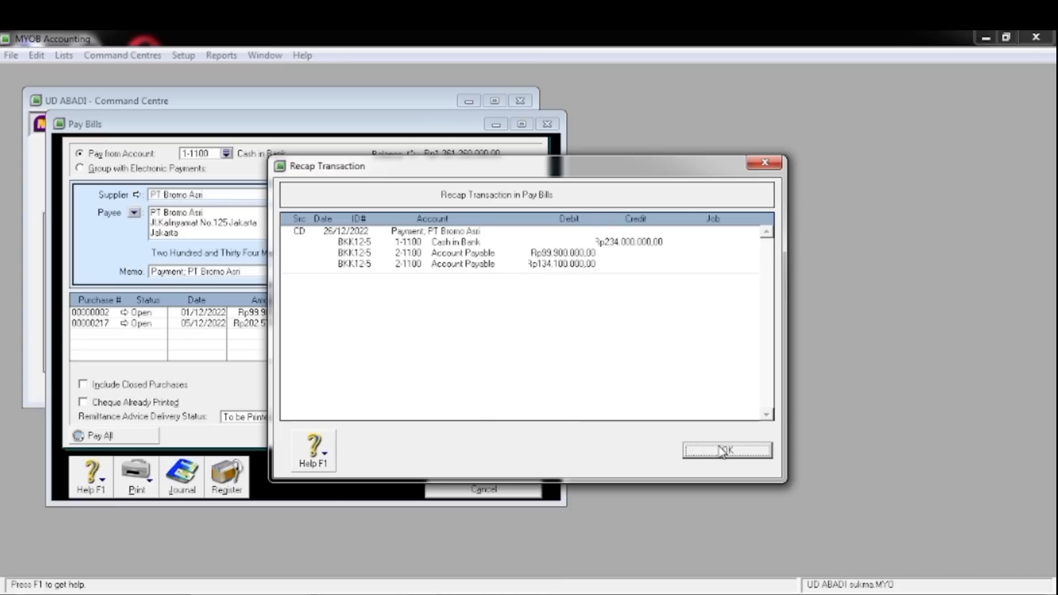
{"action": "left_click", "coordinate": [702, 452]}
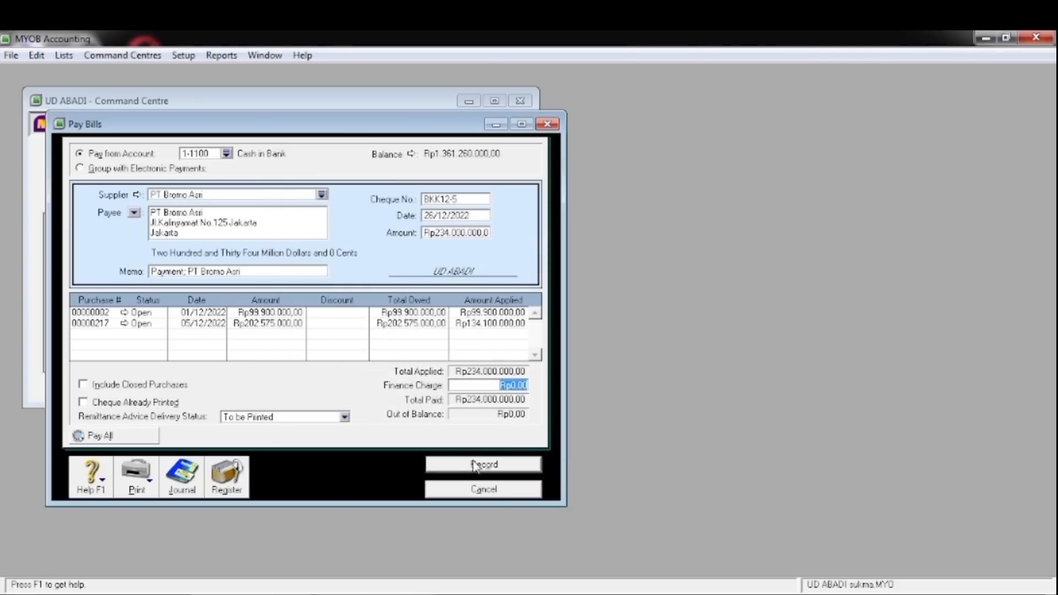
{"action": "left_click", "coordinate": [481, 467]}
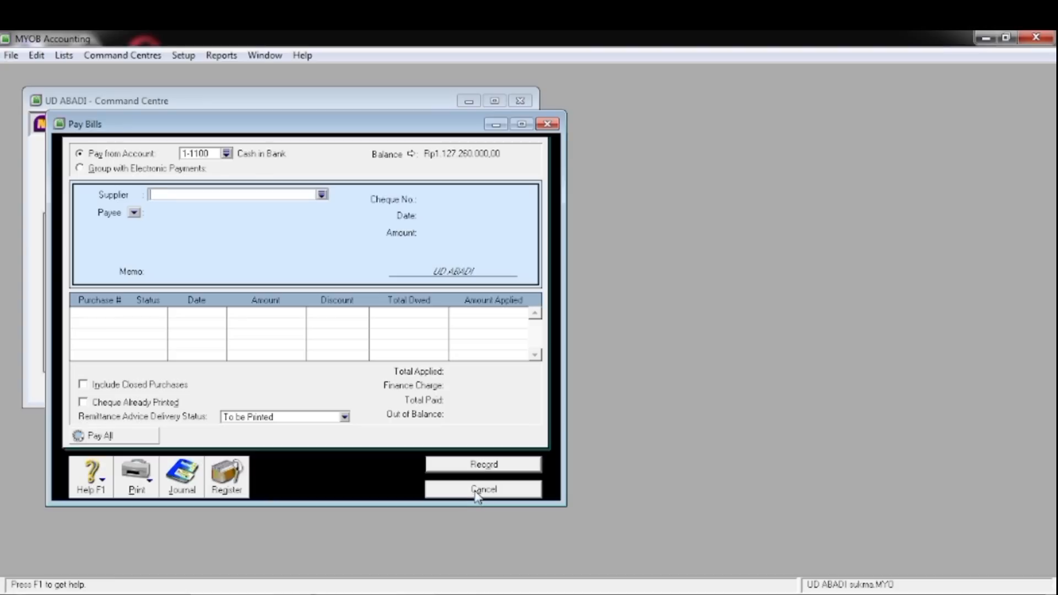
{"action": "left_click", "coordinate": [477, 494]}
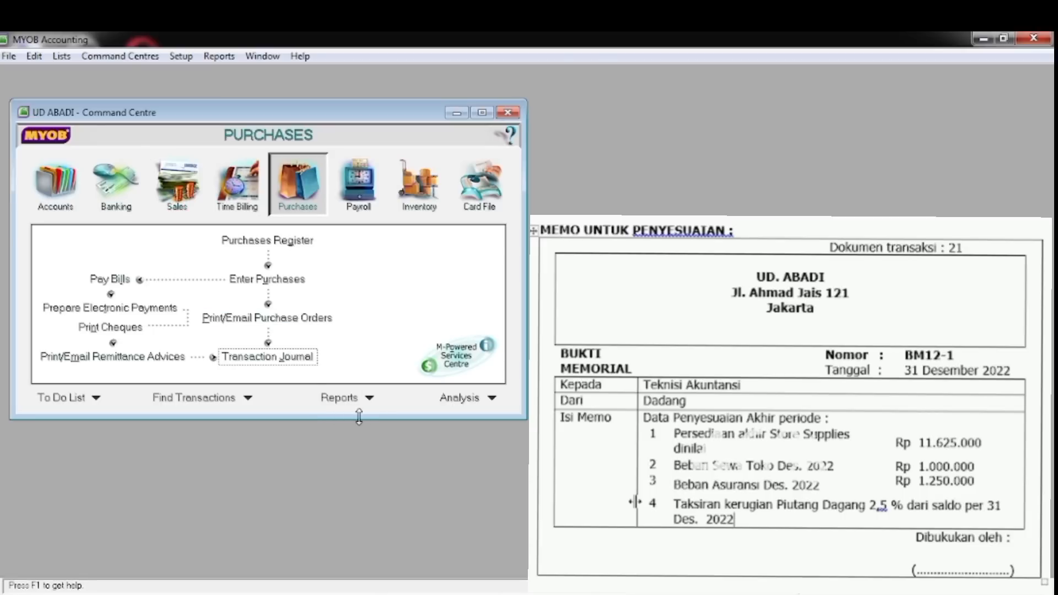
Display the December Trial Balance in a maximised report window and examine the Store Supplies transactions behind its balance
{"action": "left_click", "coordinate": [368, 399]}
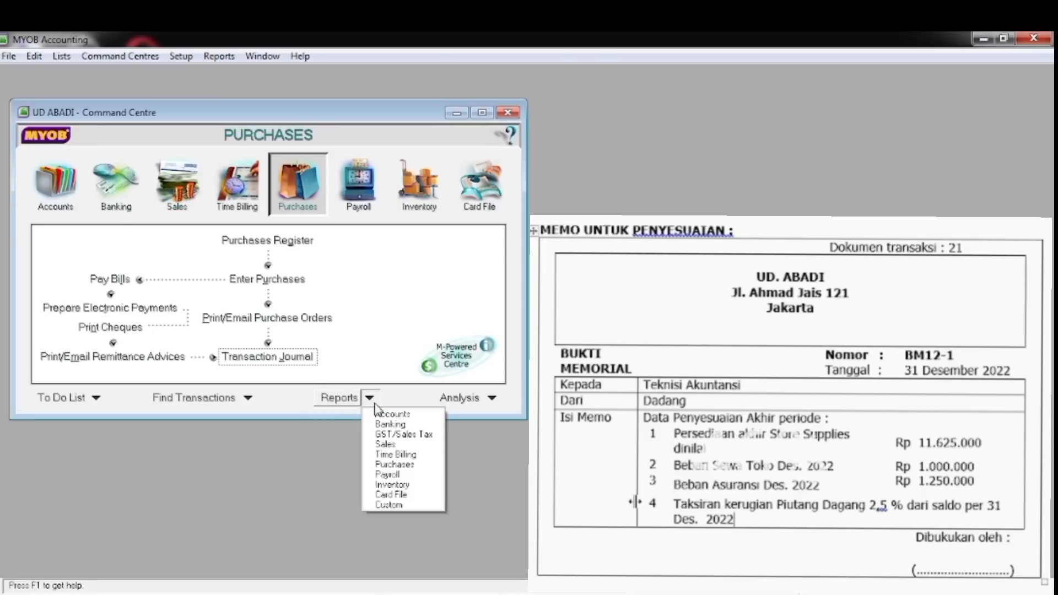
{"action": "left_click", "coordinate": [389, 416]}
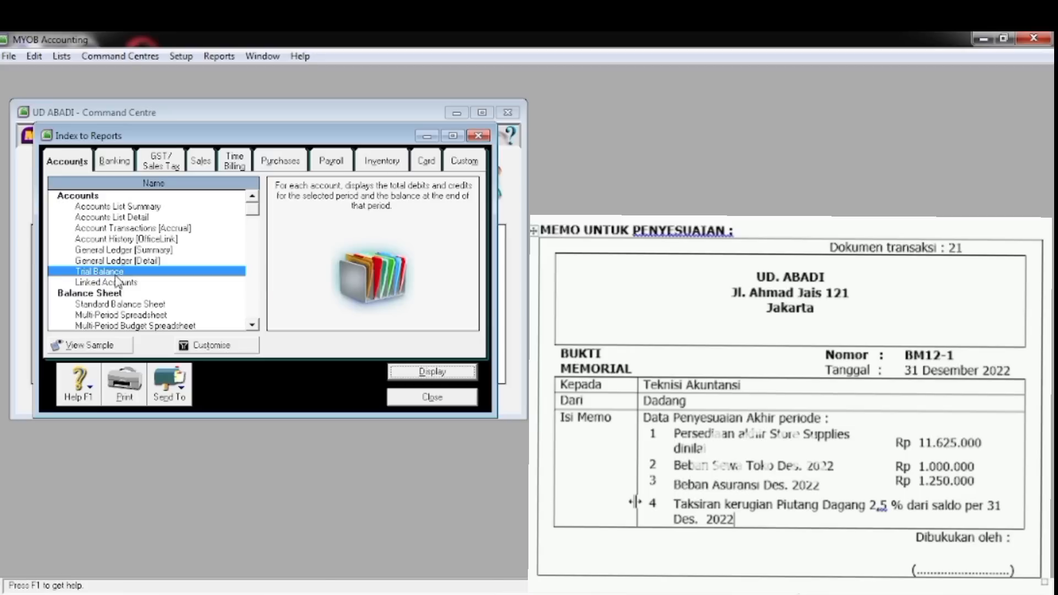
{"action": "left_click", "coordinate": [430, 380]}
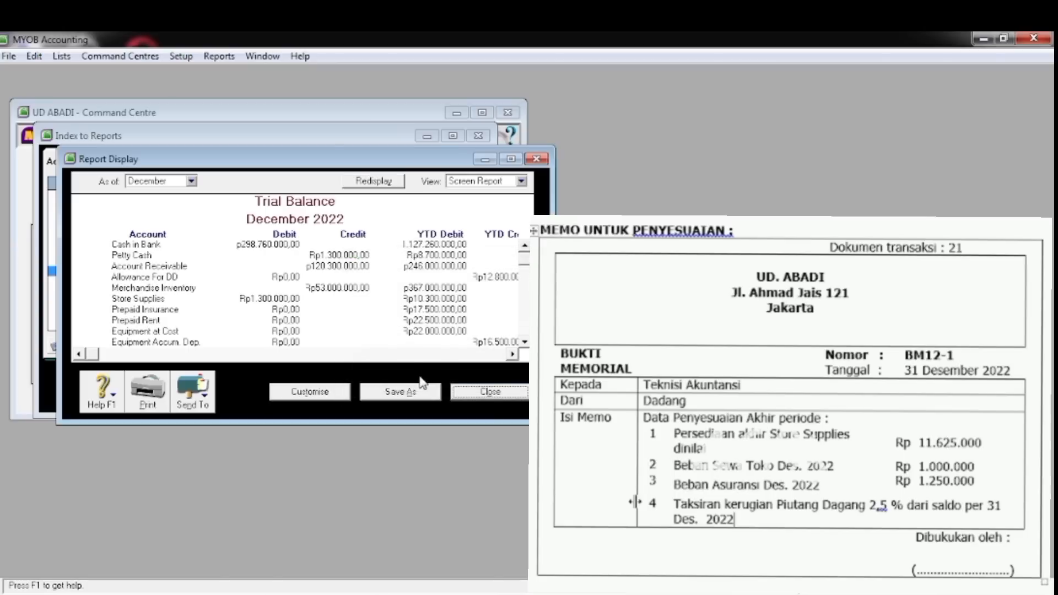
{"action": "left_click", "coordinate": [510, 160]}
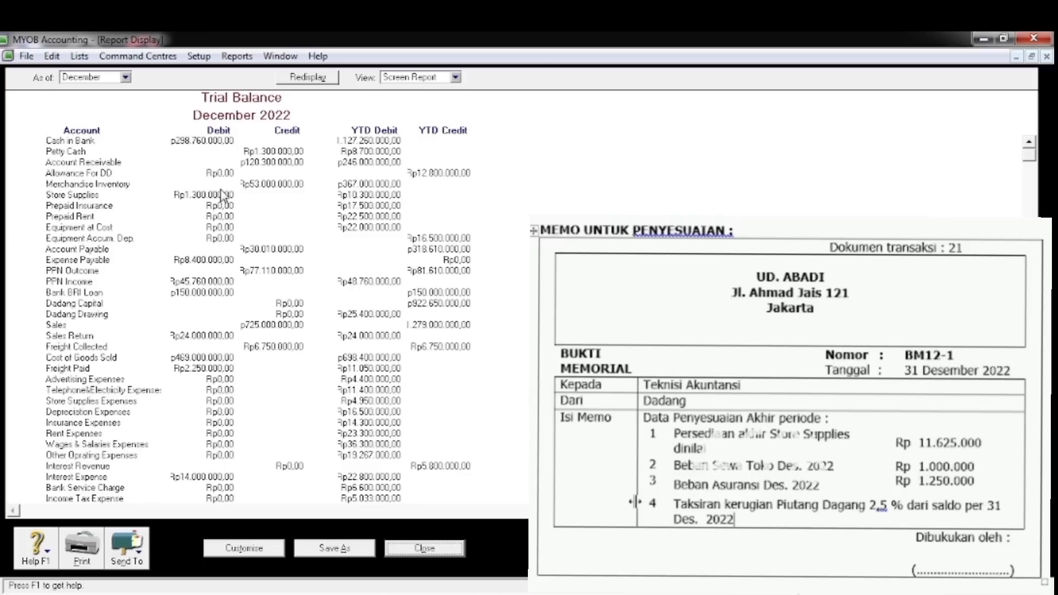
{"action": "left_click", "coordinate": [358, 194]}
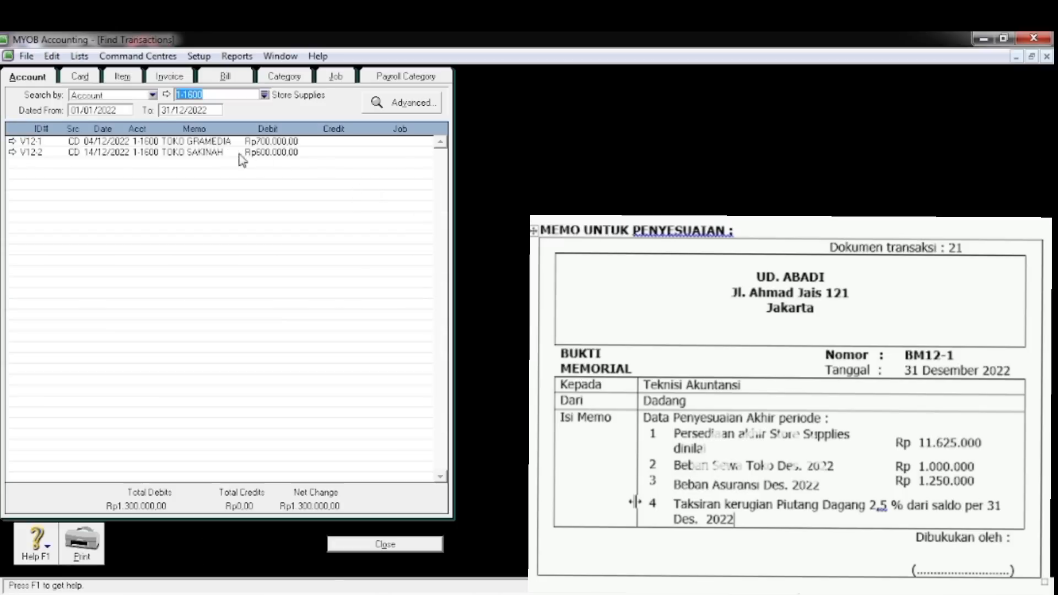
{"action": "left_click", "coordinate": [375, 543]}
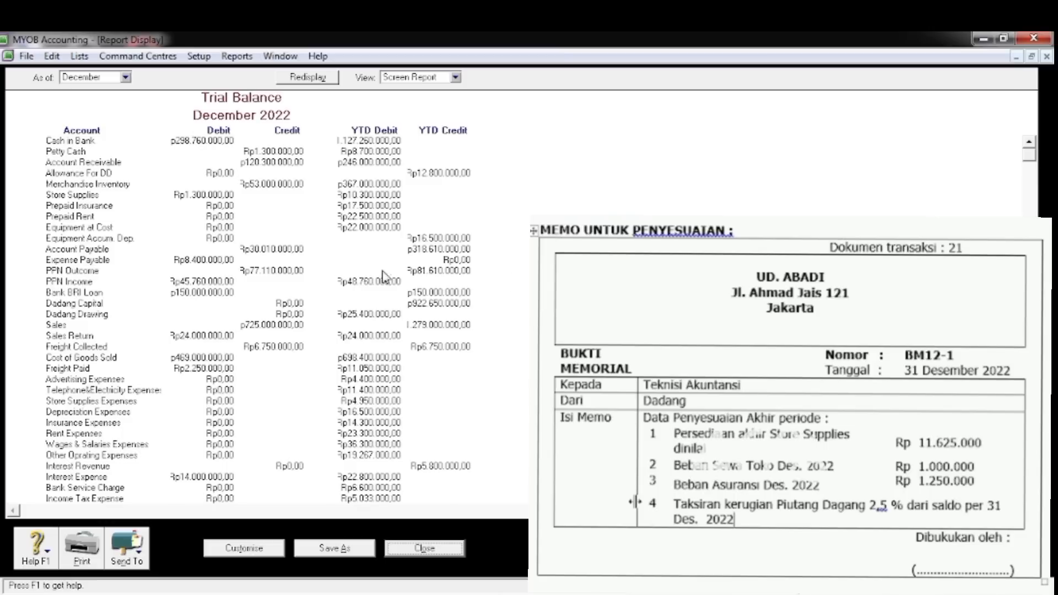
Minimise the Trial Balance report and the report index, then open a new general journal entry from Accounts
{"action": "left_click", "coordinate": [1016, 57]}
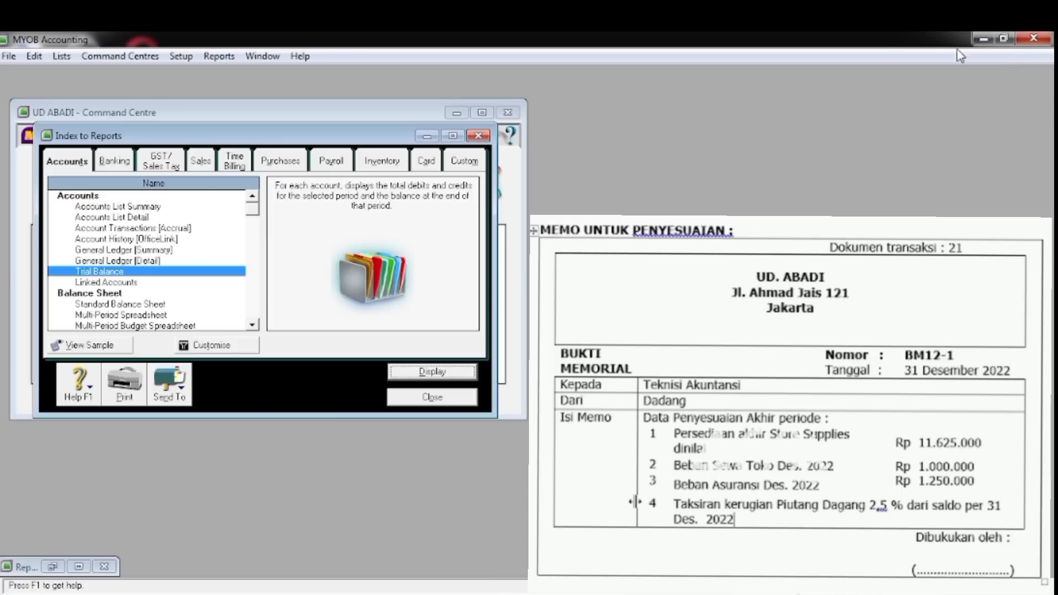
{"action": "left_click", "coordinate": [426, 136]}
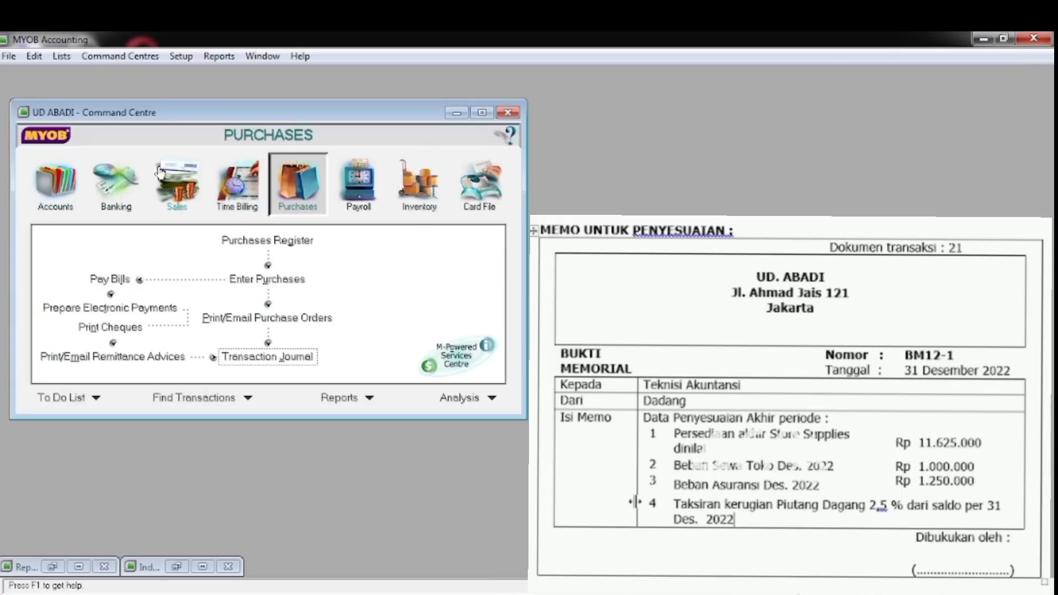
{"action": "left_click", "coordinate": [51, 194]}
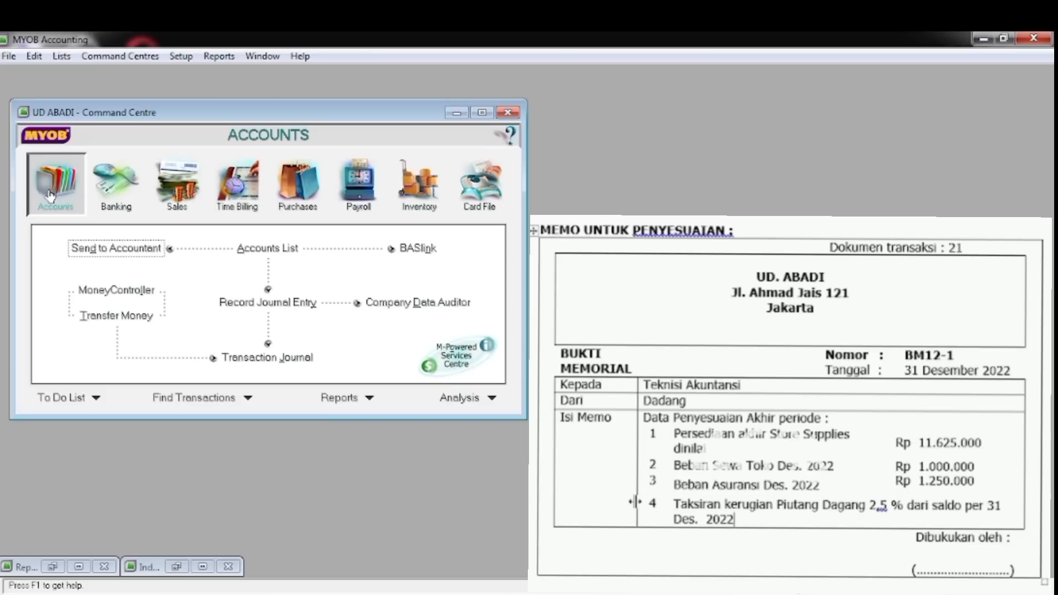
{"action": "left_click", "coordinate": [255, 304]}
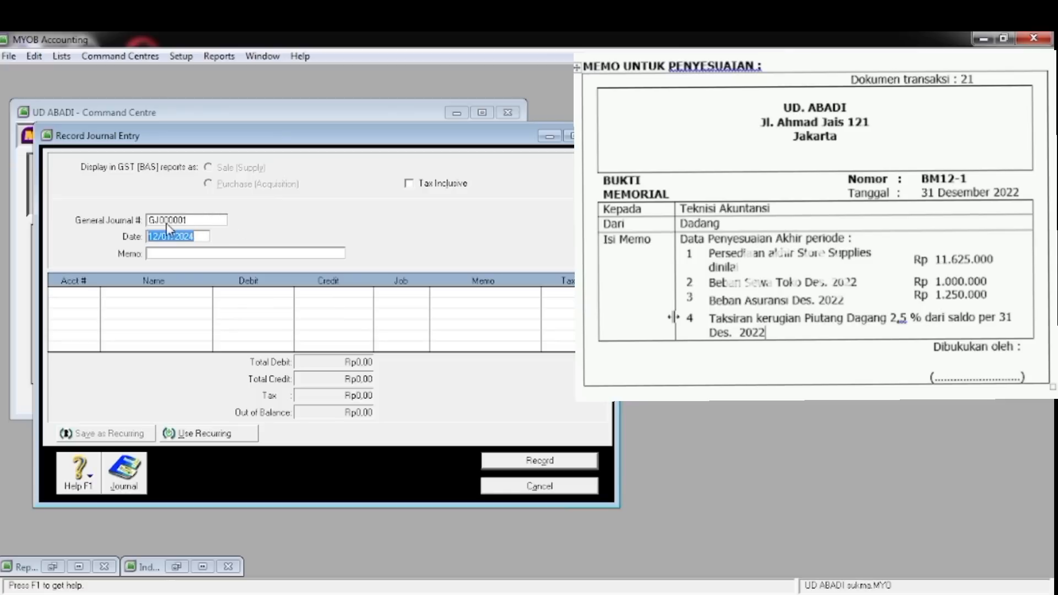
Fill in the journal header with number BM12-1, date 31/12/2022 and memo PERSEDIAAN AKHIR STORE SUPPLIES
{"action": "left_click", "coordinate": [165, 222]}
{"action": "type", "text": "BM12-1"}
{"action": "left_click", "coordinate": [177, 237]}
{"action": "key", "text": "BackSpace"}
{"action": "type", "text": "31/12/2022"}
{"action": "key", "text": "Tab"}
{"action": "type", "text": "PERSEDIAAN AKHIR"}
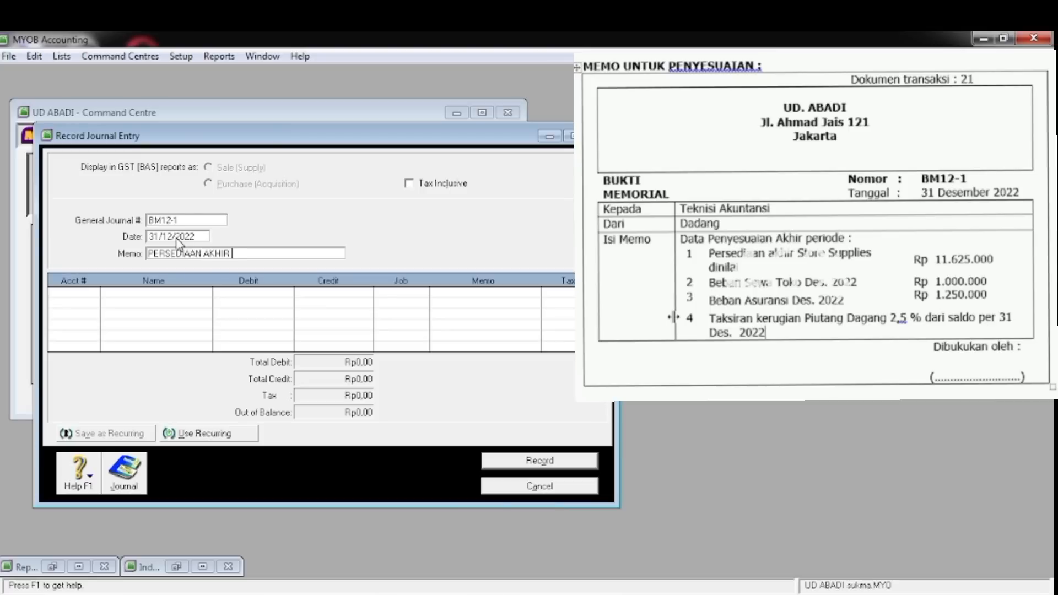
{"action": "type", "text": " STORE SUPPLIES"}
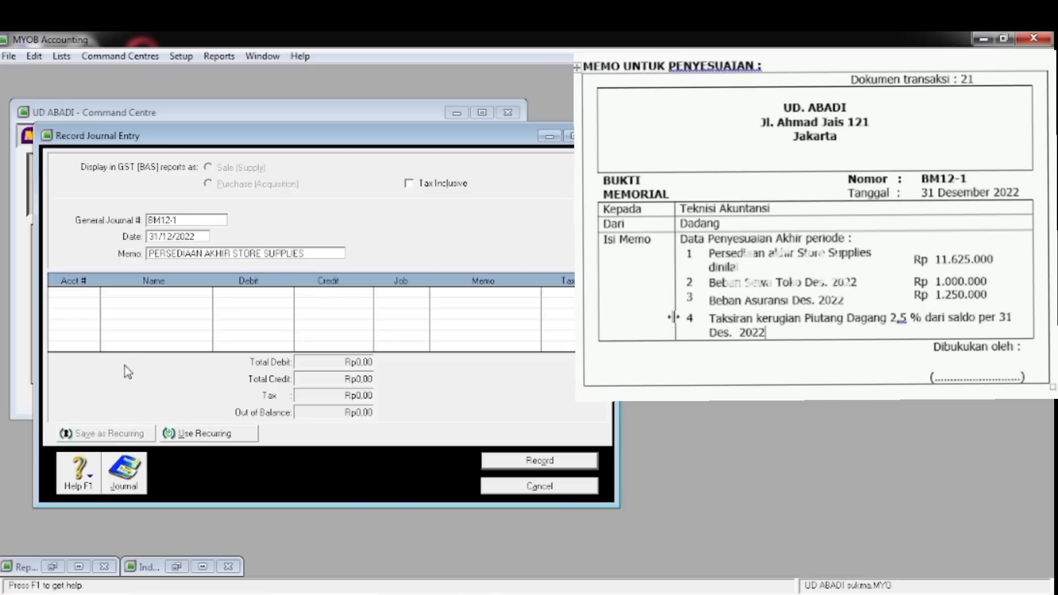
Debit account 1-1600 Store Supplies with Rp1.325.000 on the first journal line, consulting the December Trial Balance for the balance
{"action": "left_click", "coordinate": [83, 293]}
{"action": "left_click", "coordinate": [92, 293]}
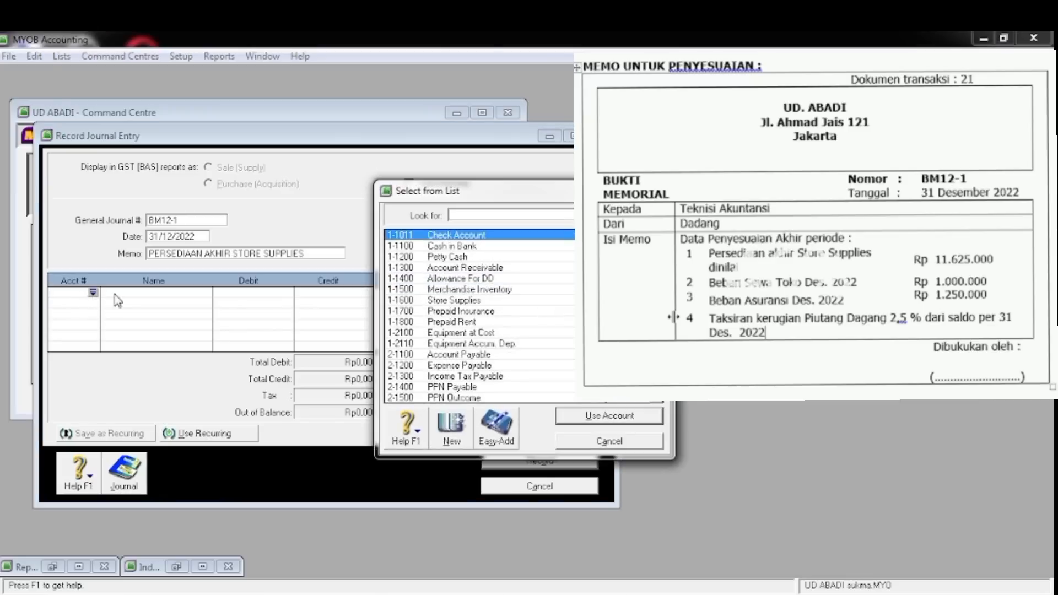
{"action": "left_click", "coordinate": [462, 303]}
{"action": "left_click", "coordinate": [592, 414]}
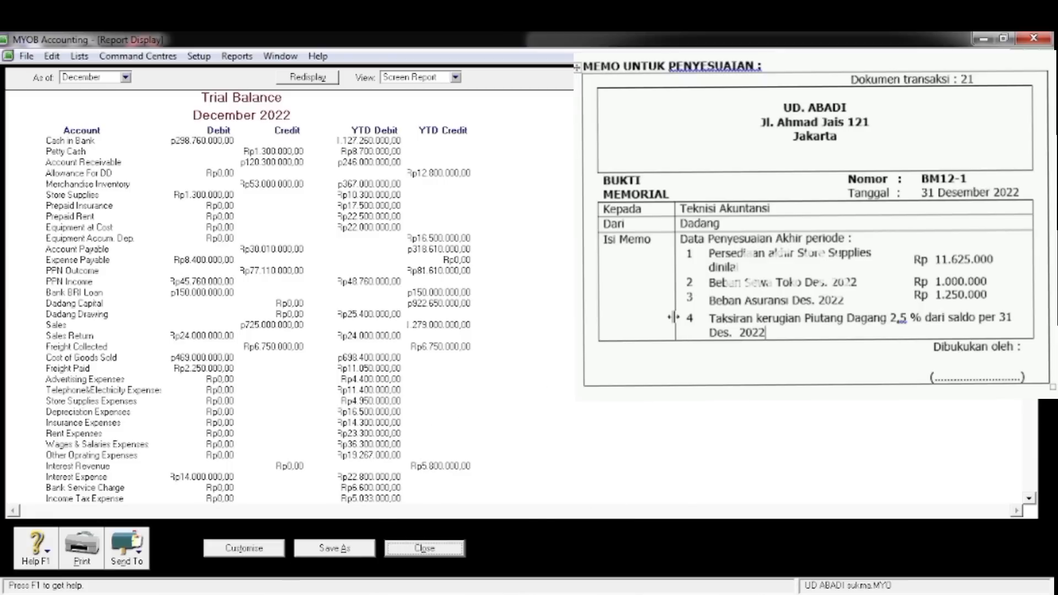
{"action": "left_click", "coordinate": [424, 547]}
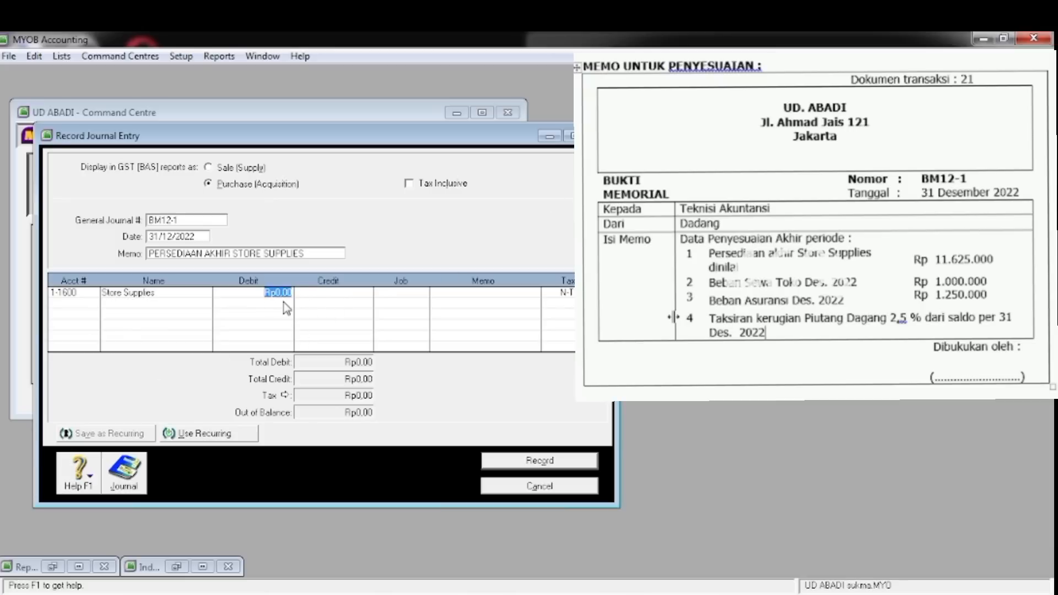
{"action": "type", "text": "1325000000"}
{"action": "key", "text": "Tab"}
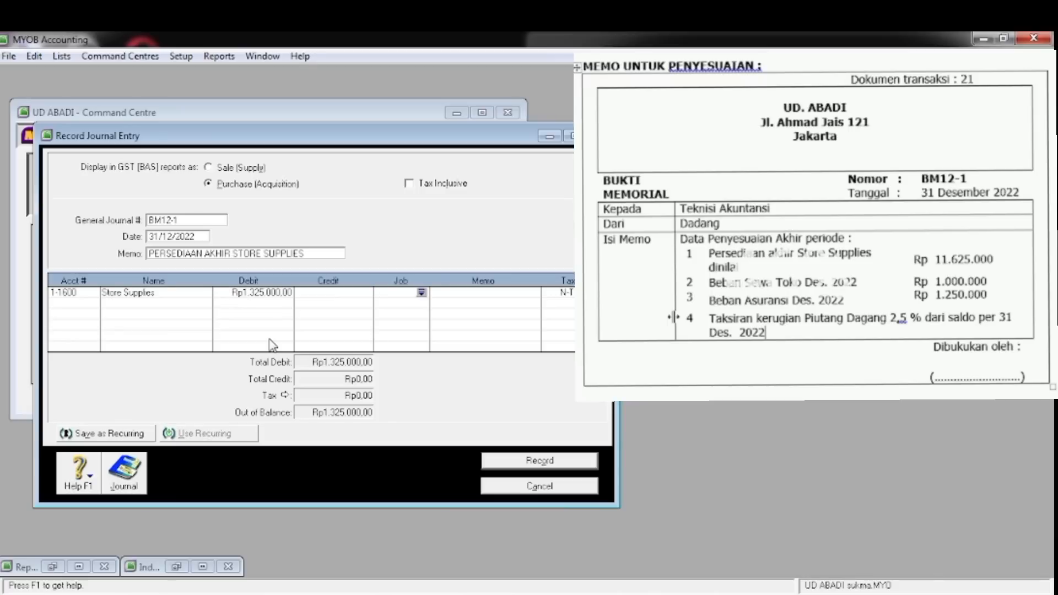
Credit account 6-1200 Store Supplies Expenses with Rp1.325.000 on the second journal line
{"action": "key", "text": "Tab"}
{"action": "key", "text": "Tab"}
{"action": "key", "text": "Tab"}
{"action": "key", "text": "Tab"}
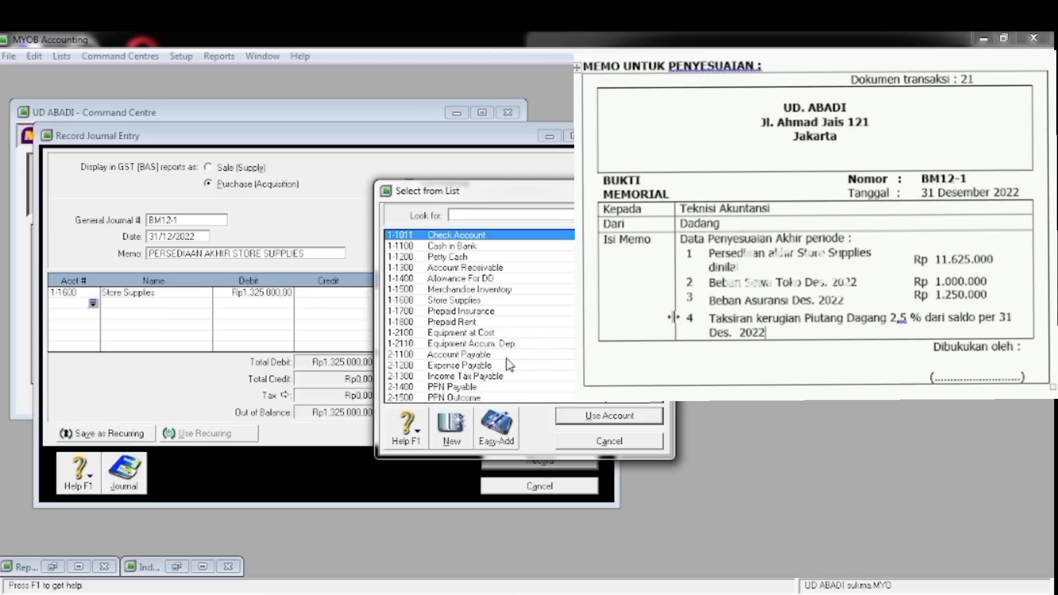
{"action": "type", "text": "6"}
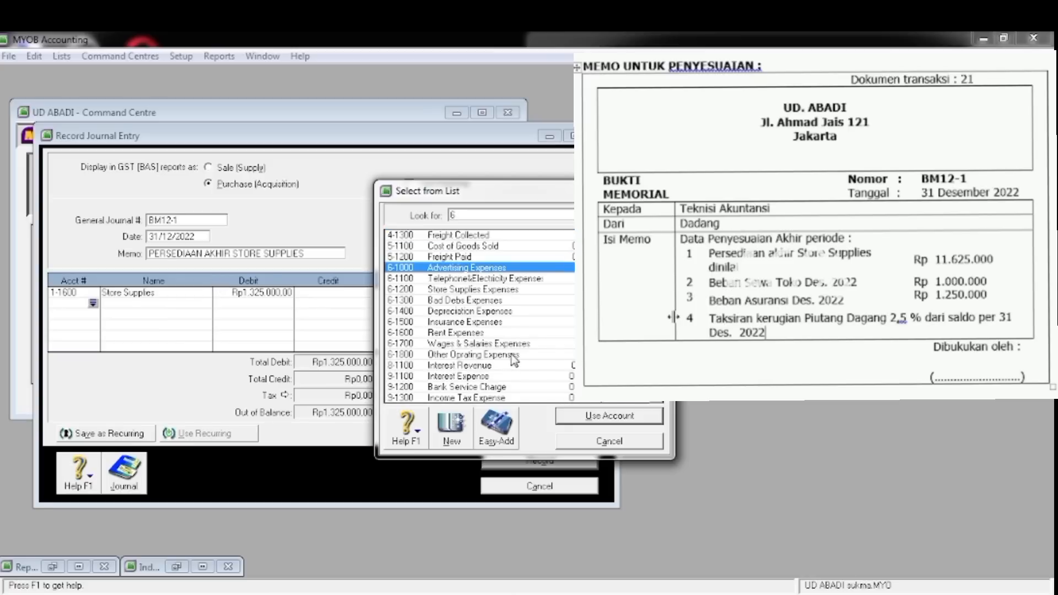
{"action": "type", "text": "-1200"}
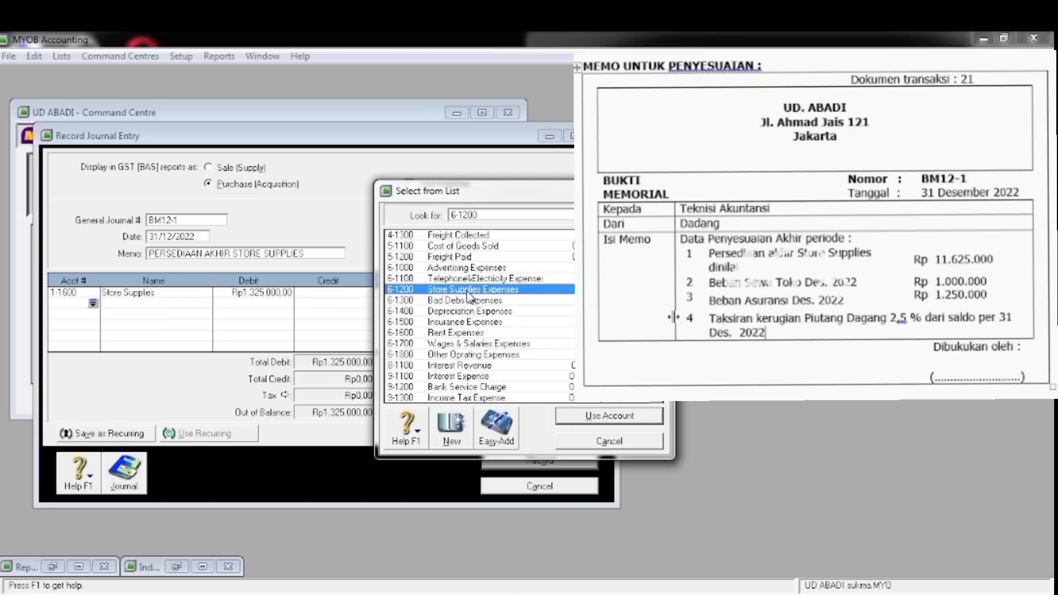
{"action": "left_click", "coordinate": [600, 422]}
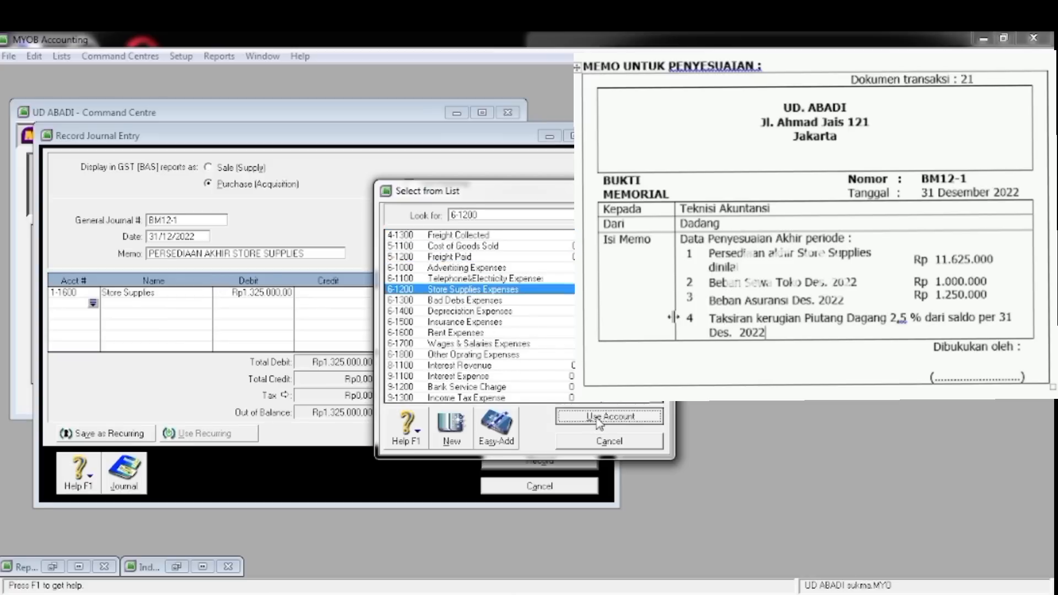
{"action": "key", "text": "Tab"}
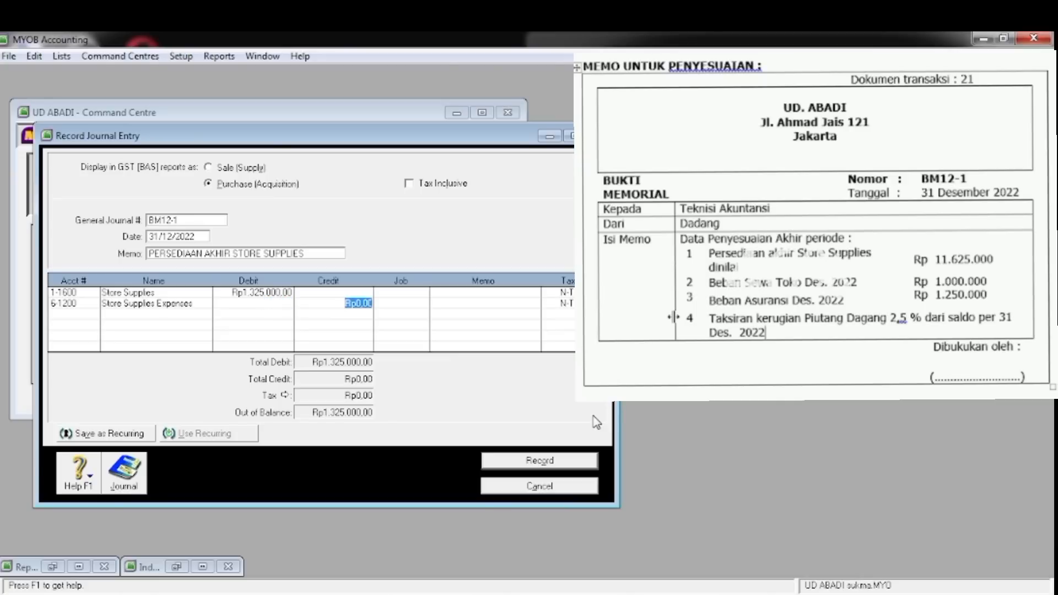
{"action": "type", "text": "1"}
{"action": "type", "text": "2"}
{"action": "type", "text": "35"}
{"action": "type", "text": "00"}
{"action": "type", "text": "0"}
{"action": "key", "text": "Tab"}
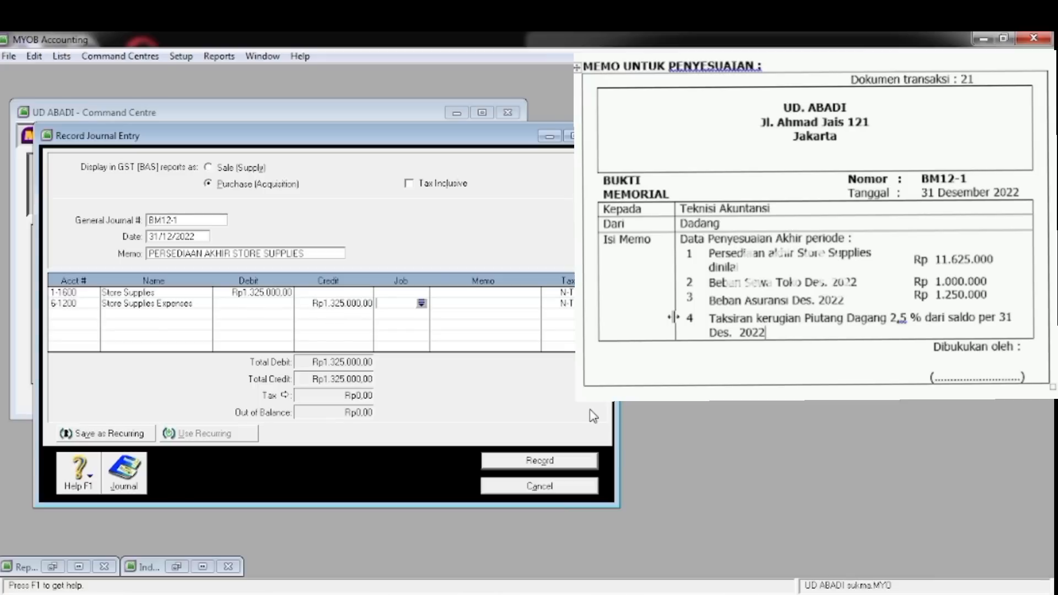
Check the transaction recap of the store supplies adjustment and record the journal entry
{"action": "key", "text": "ctrl+r"}
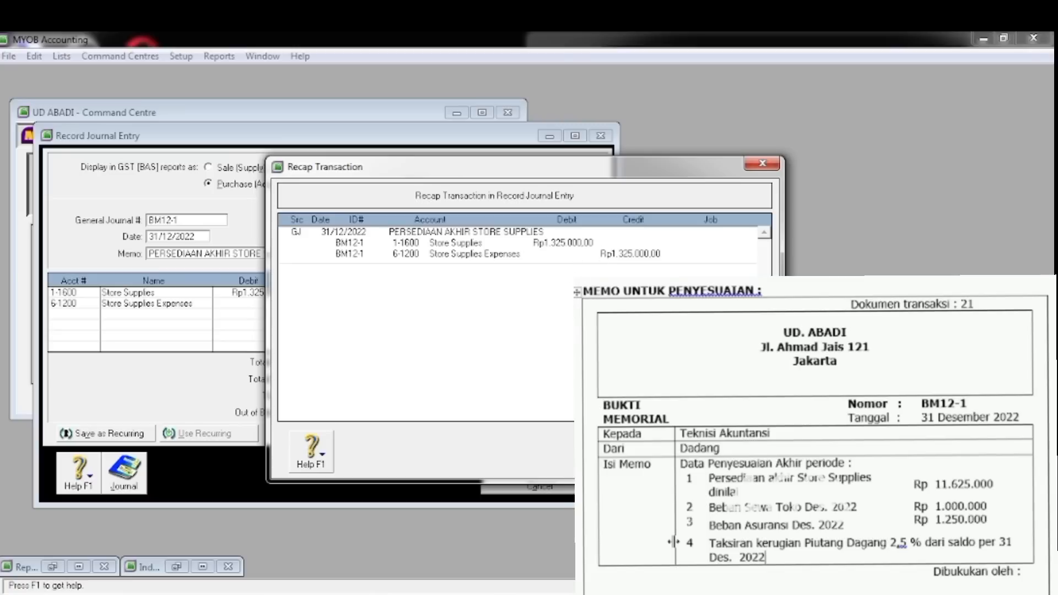
{"action": "key", "text": "Escape"}
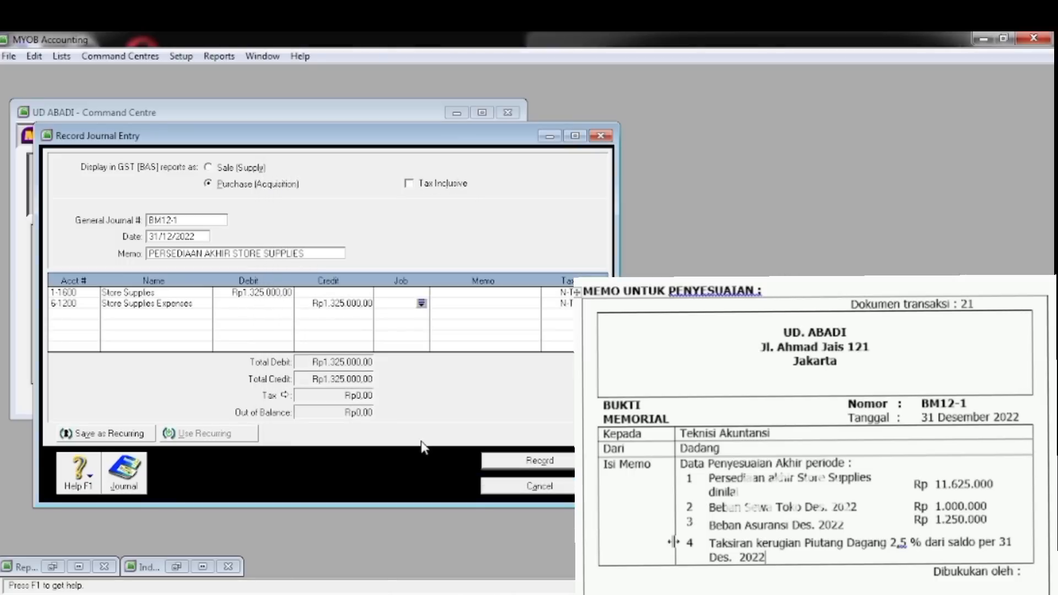
{"action": "left_click", "coordinate": [499, 466]}
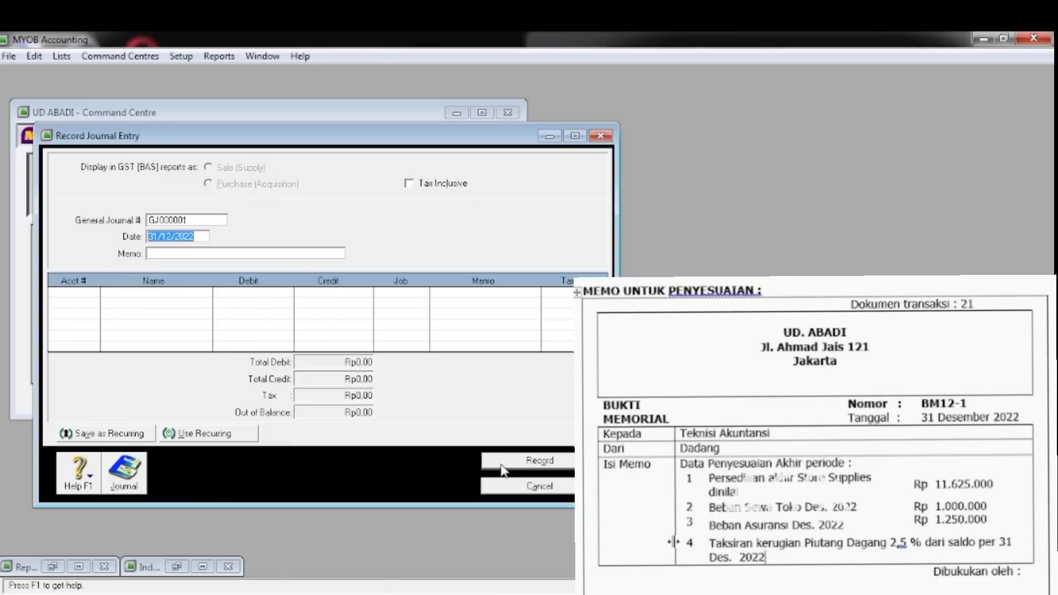
Start the rent adjustment entry with journal number BM12-1, date 31/12/2022 and memo SEWA TOKO DES
{"action": "left_click", "coordinate": [190, 221]}
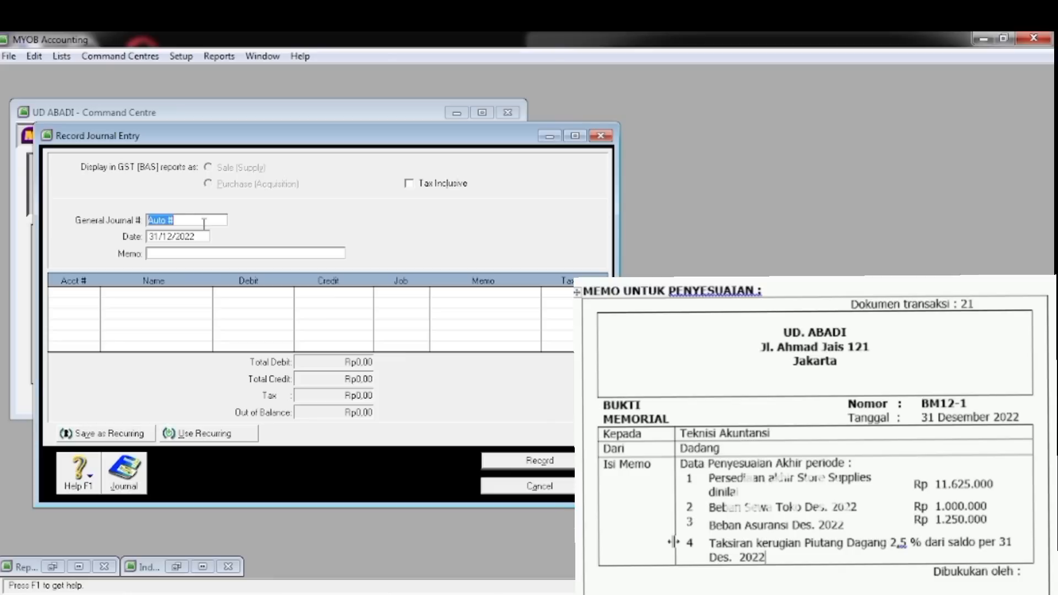
{"action": "type", "text": "BM12-1"}
{"action": "key", "text": "Tab"}
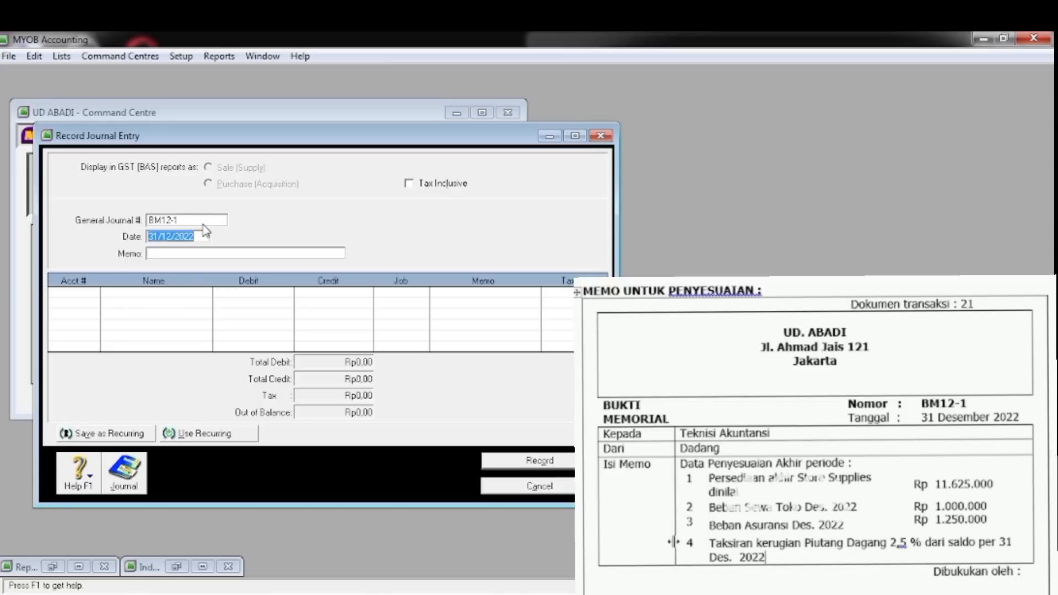
{"action": "key", "text": "Tab"}
{"action": "type", "text": "SEWA"}
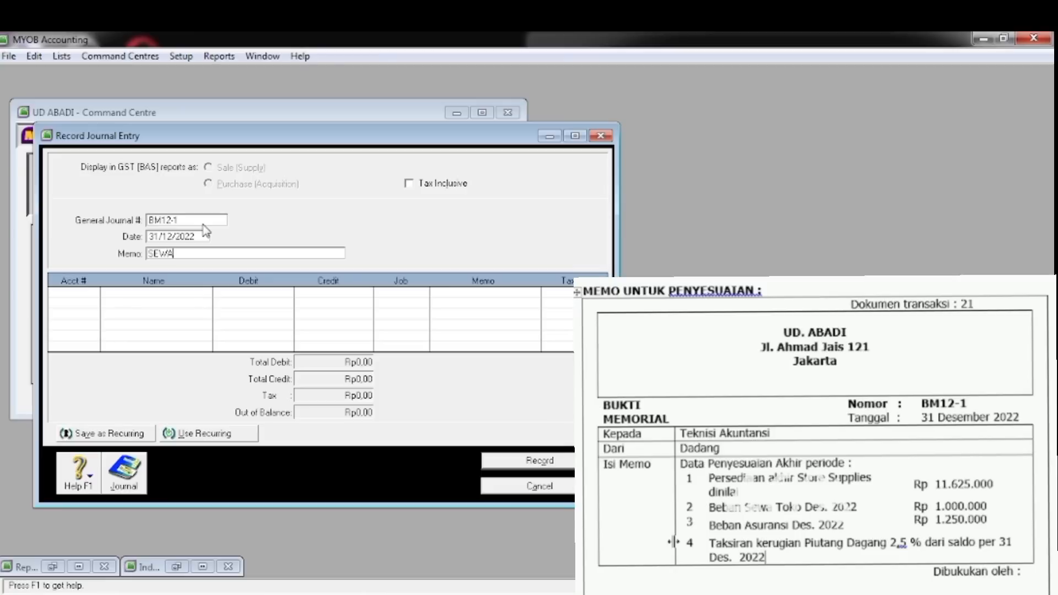
{"action": "type", "text": " TOKO DES"}
Debit account 6-1600 Rent Expenses with Rp1.000.000 on the first journal line
{"action": "key", "text": "Tab"}
{"action": "key", "text": "Tab"}
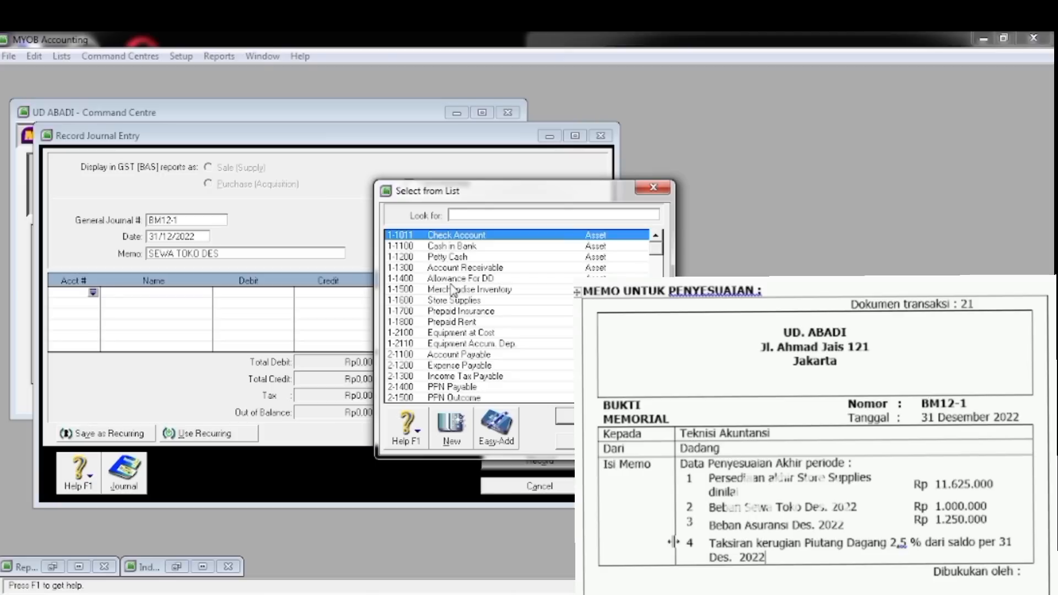
{"action": "type", "text": "6"}
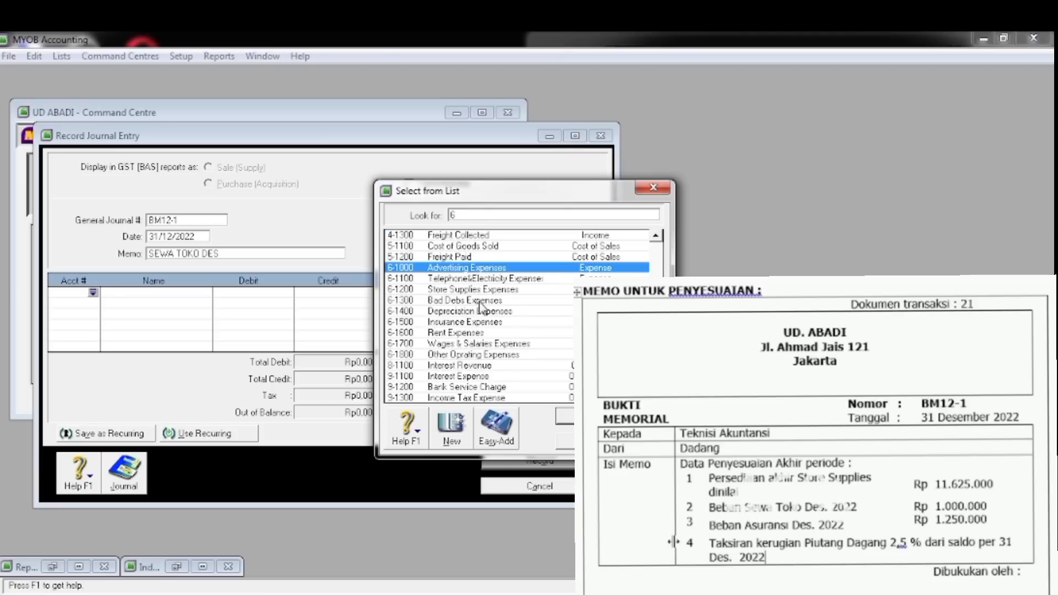
{"action": "type", "text": "-1600"}
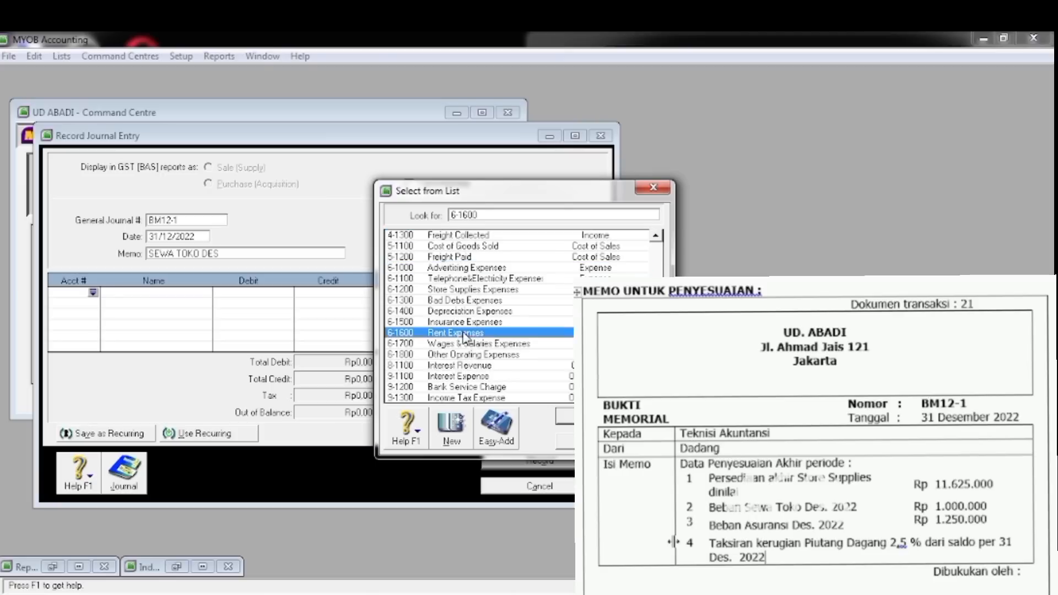
{"action": "key", "text": "Return"}
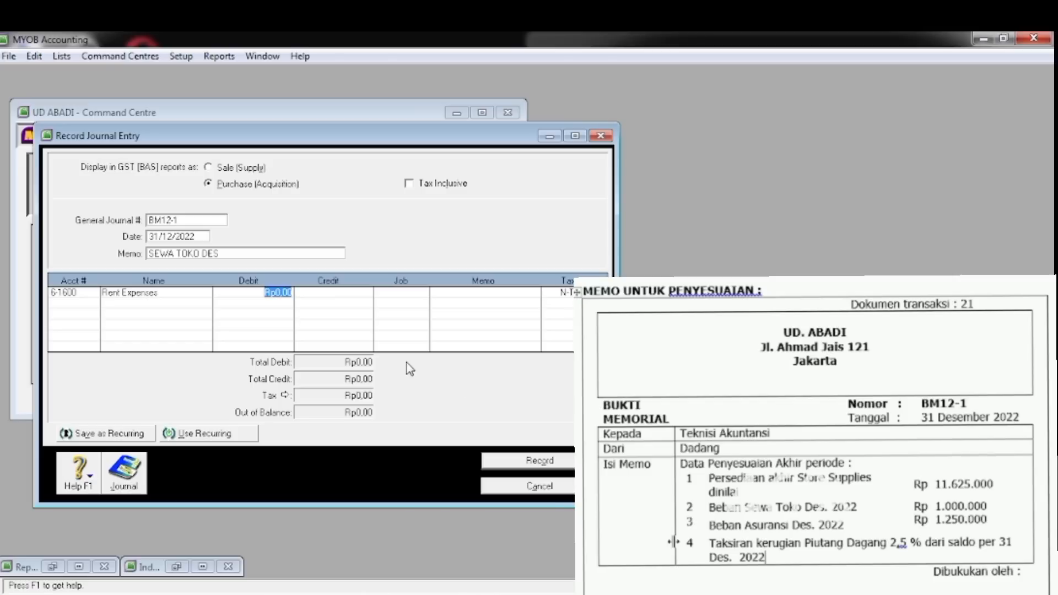
{"action": "type", "text": "1.000."}
{"action": "type", "text": "00"}
{"action": "type", "text": "0000"}
{"action": "key", "text": "Tab"}
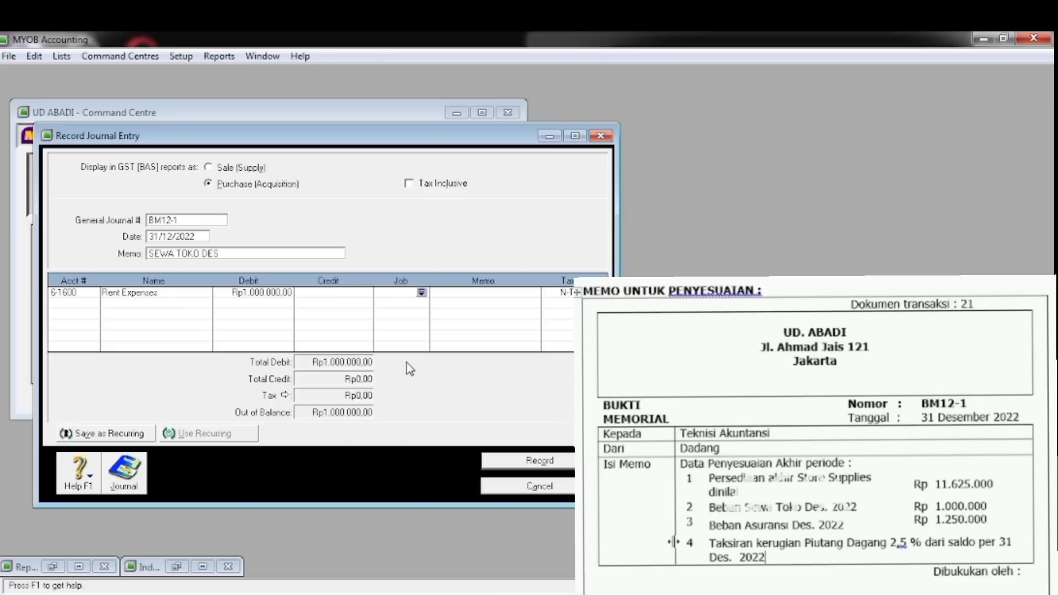
Credit account 1-1800 Prepaid Rent with Rp1.000.000 and record the rent adjustment entry
{"action": "key", "text": "Tab"}
{"action": "key", "text": "Tab"}
{"action": "key", "text": "Tab"}
{"action": "key", "text": "Tab"}
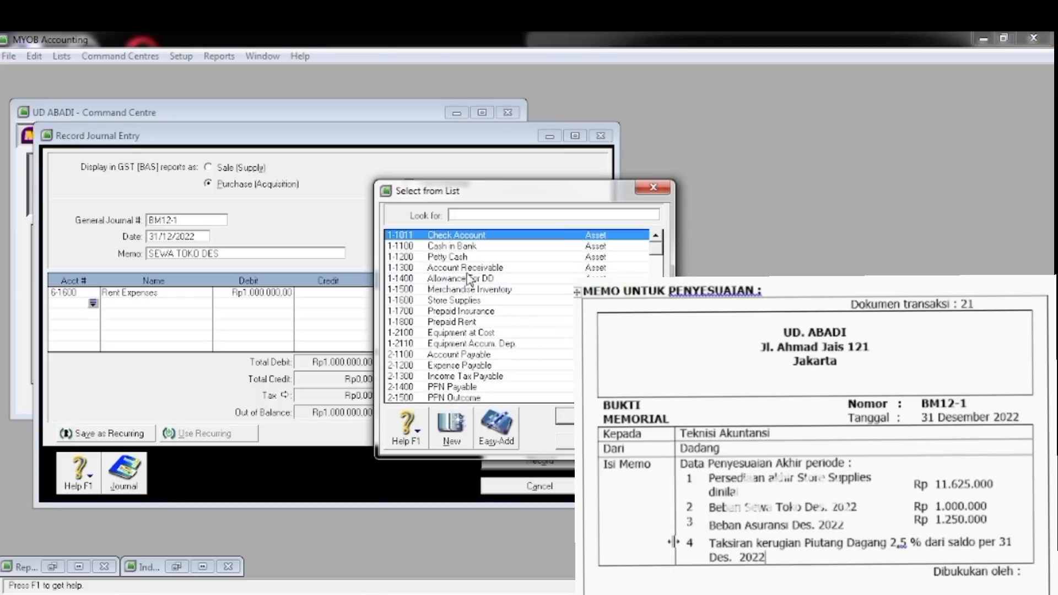
{"action": "left_click", "coordinate": [463, 323]}
{"action": "left_click", "coordinate": [564, 416]}
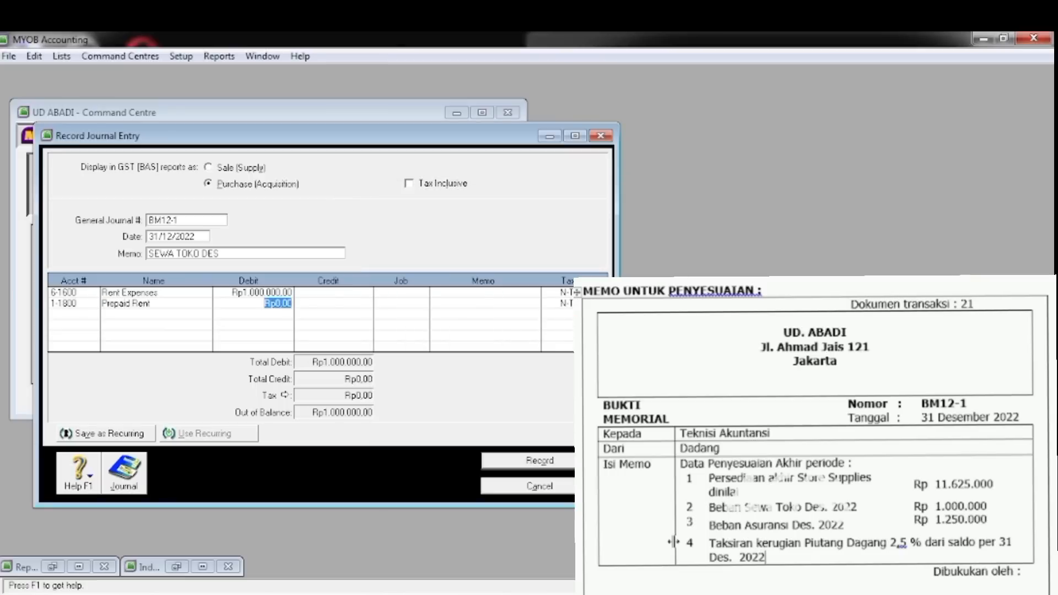
{"action": "key", "text": "Tab"}
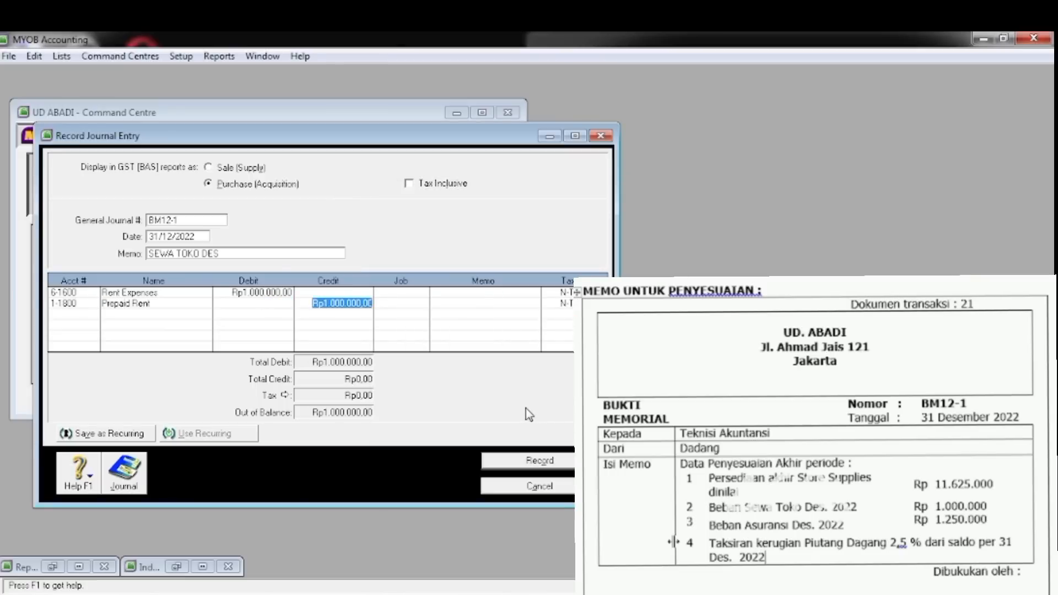
{"action": "key", "text": "Tab"}
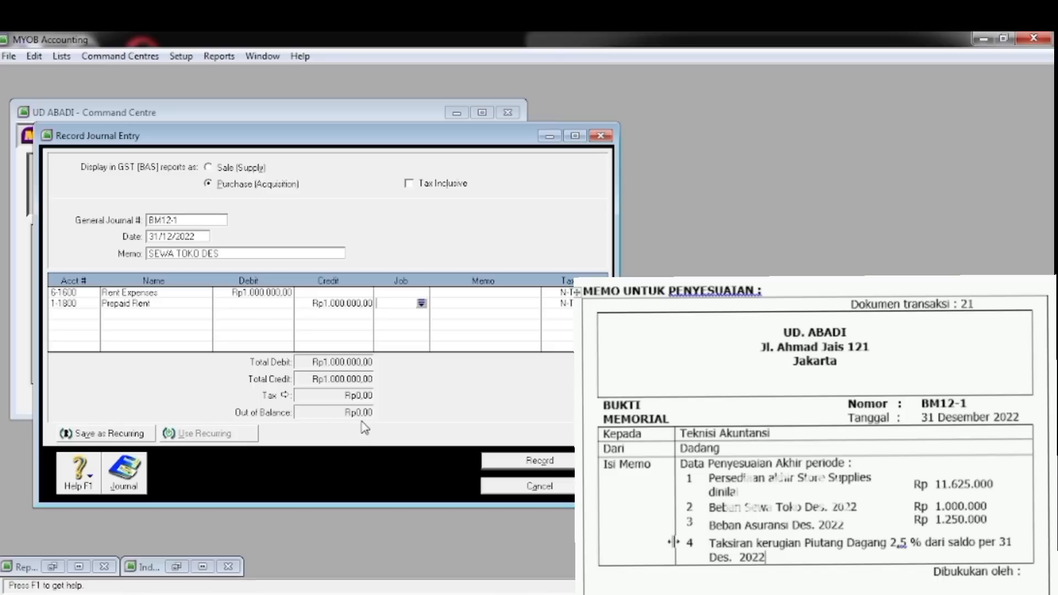
{"action": "left_click", "coordinate": [533, 459]}
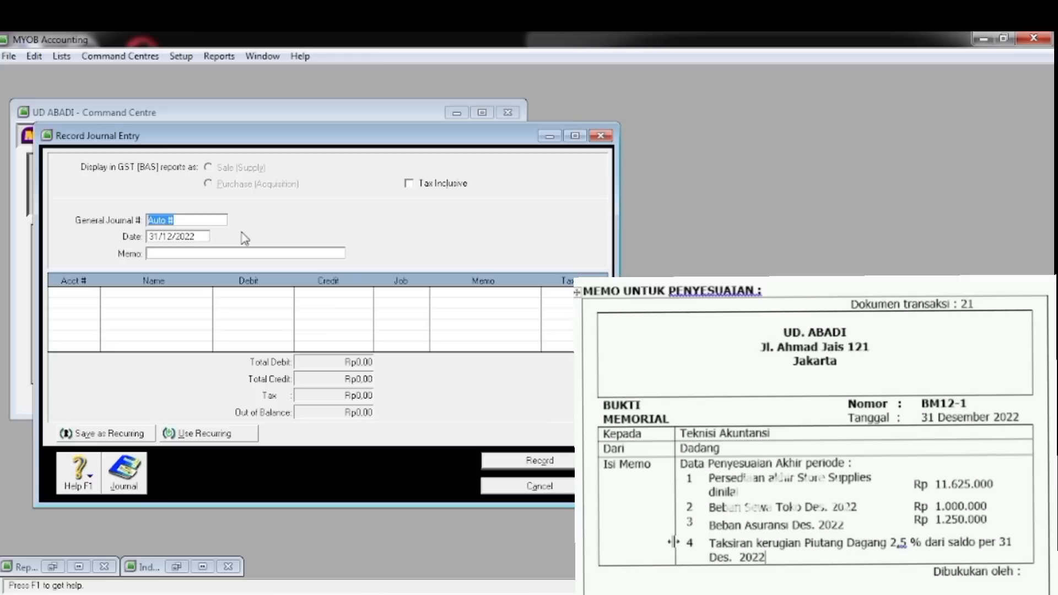
Start the insurance adjustment entry with journal number BM12-1, date 31/12/2022 and memo BEBAN ASURANSI DESEMBER
{"action": "type", "text": "BM12-1"}
{"action": "key", "text": "Tab"}
{"action": "key", "text": "Tab"}
{"action": "type", "text": "BEBAN AS"}
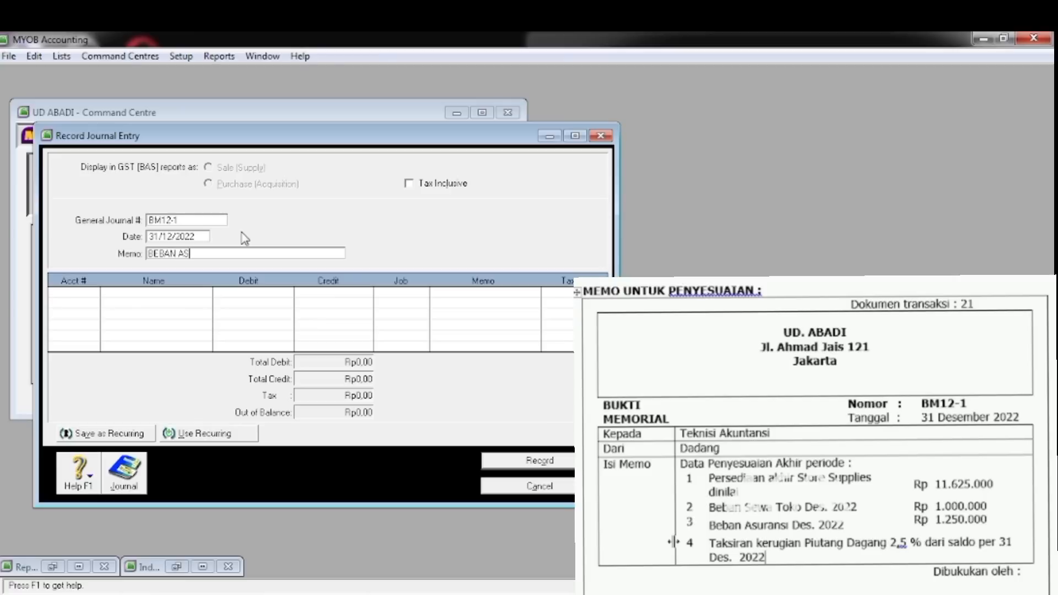
{"action": "type", "text": "URANSI DESEMBER"}
Debit account 6-1500 Insurance Expenses with Rp1.250.000 on the first journal line
{"action": "key", "text": "Tab"}
{"action": "key", "text": "Tab"}
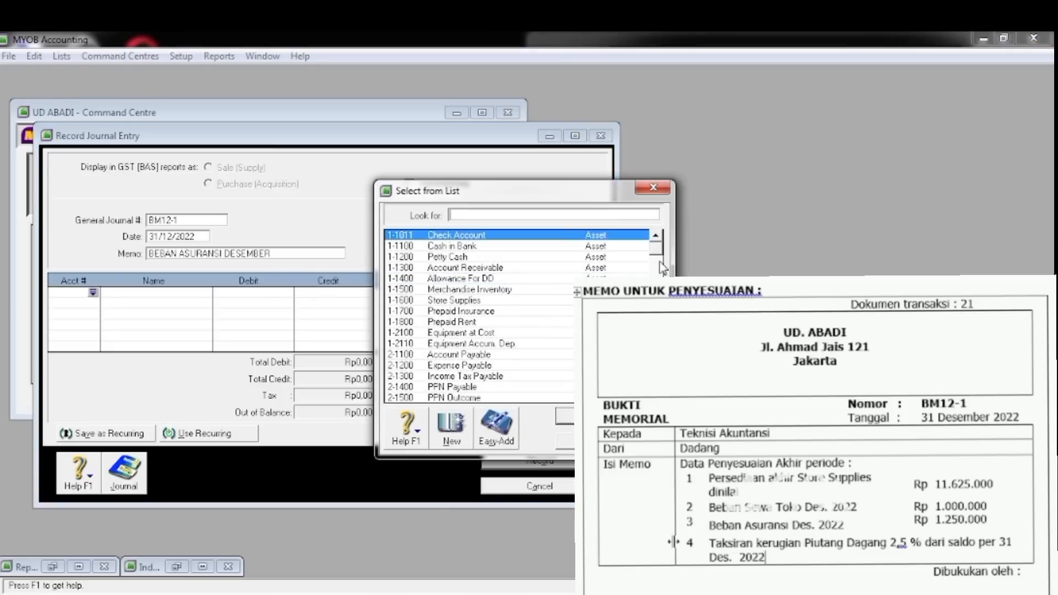
{"action": "type", "text": "6"}
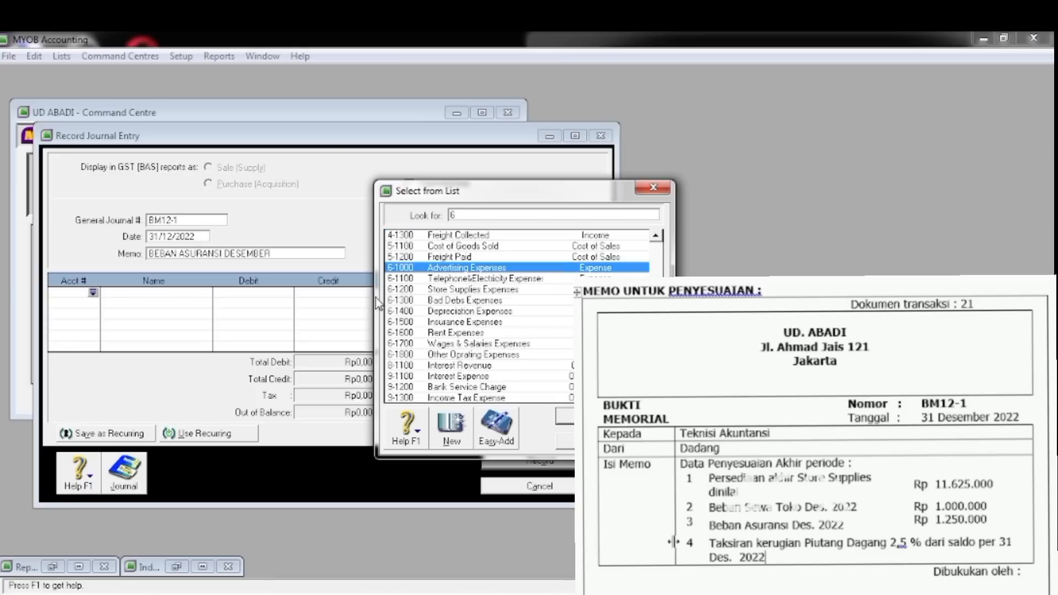
{"action": "left_click", "coordinate": [438, 322]}
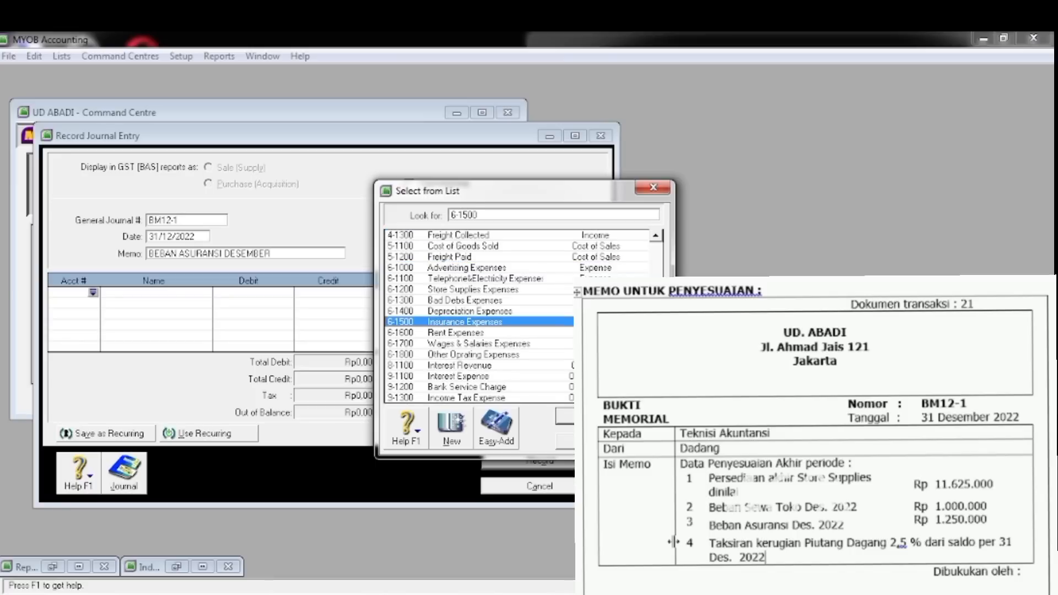
{"action": "left_click", "coordinate": [565, 416]}
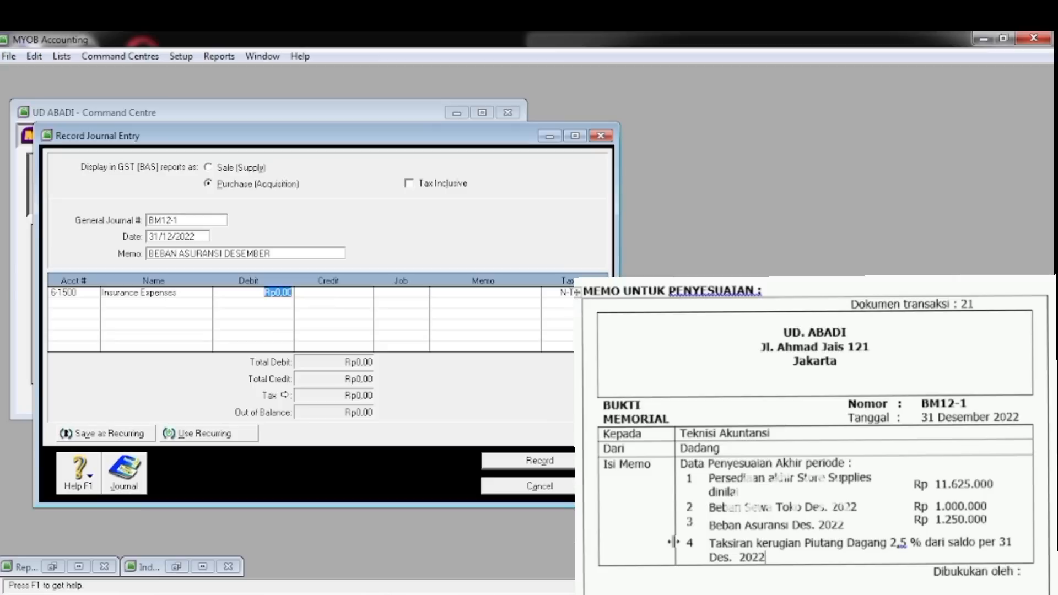
{"action": "type", "text": "1.250.000"}
{"action": "key", "text": "Tab"}
{"action": "key", "text": "Tab"}
{"action": "key", "text": "Tab"}
{"action": "key", "text": "Tab"}
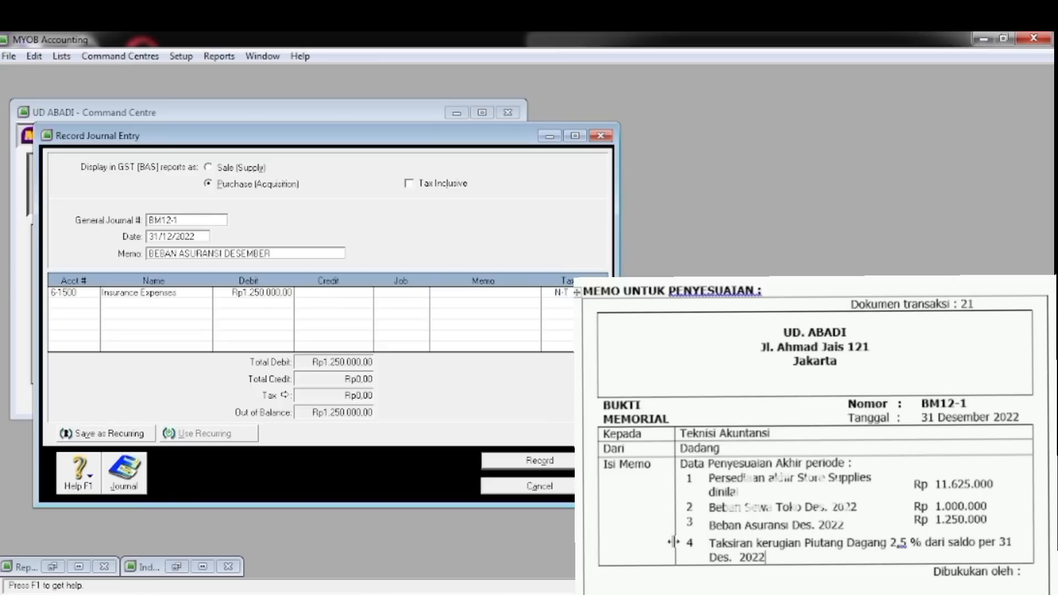
Credit account 1-1700 Prepaid Insurance with Rp1.250.000 and record the insurance adjustment entry
{"action": "key", "text": "Tab"}
{"action": "key", "text": "Tab"}
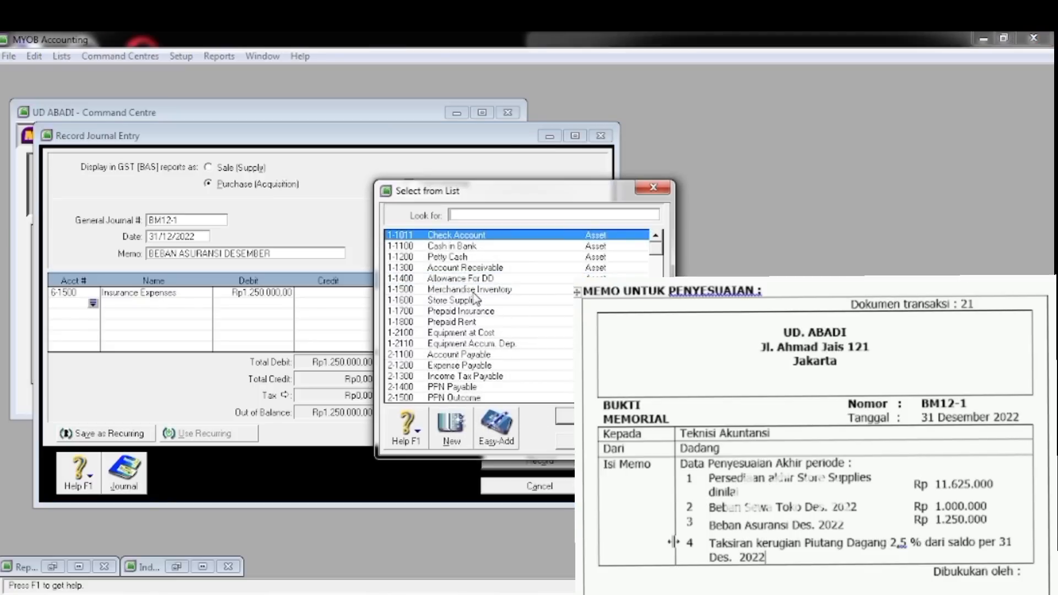
{"action": "left_click", "coordinate": [463, 312]}
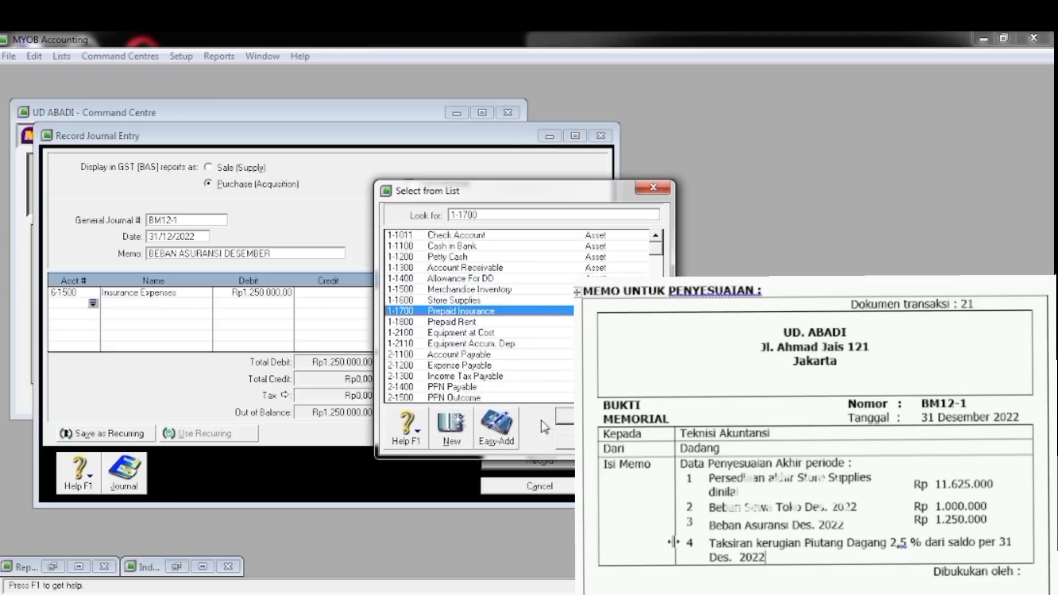
{"action": "left_click", "coordinate": [567, 417]}
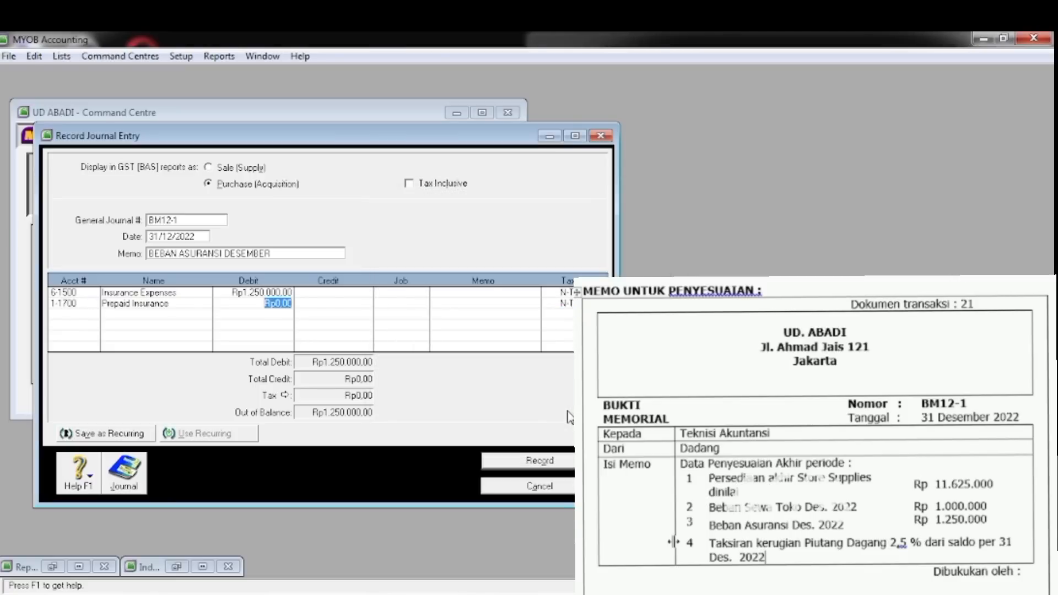
{"action": "key", "text": "Tab"}
{"action": "key", "text": "Tab"}
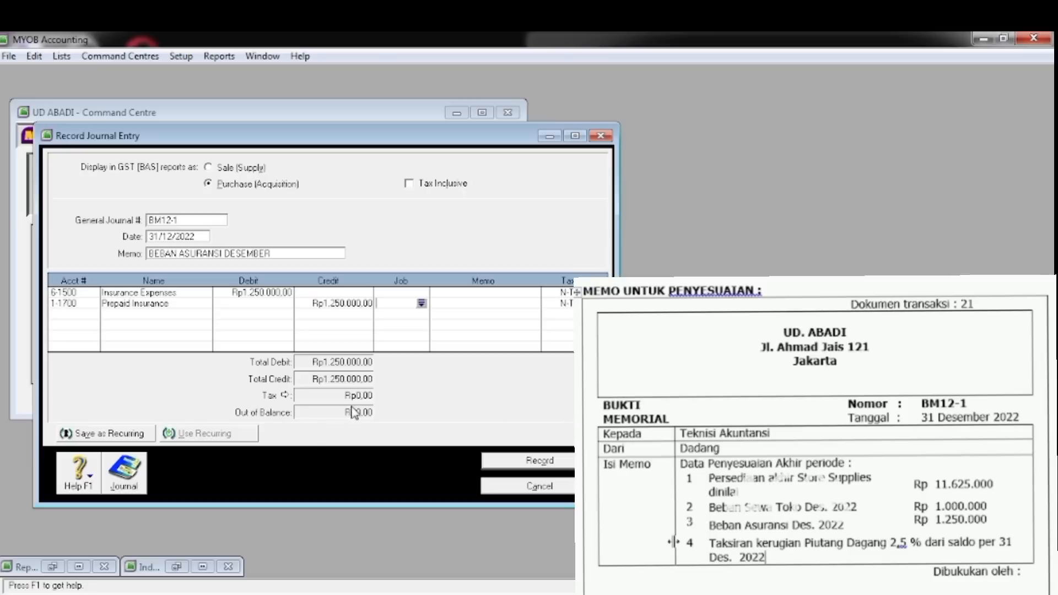
{"action": "left_click", "coordinate": [536, 463]}
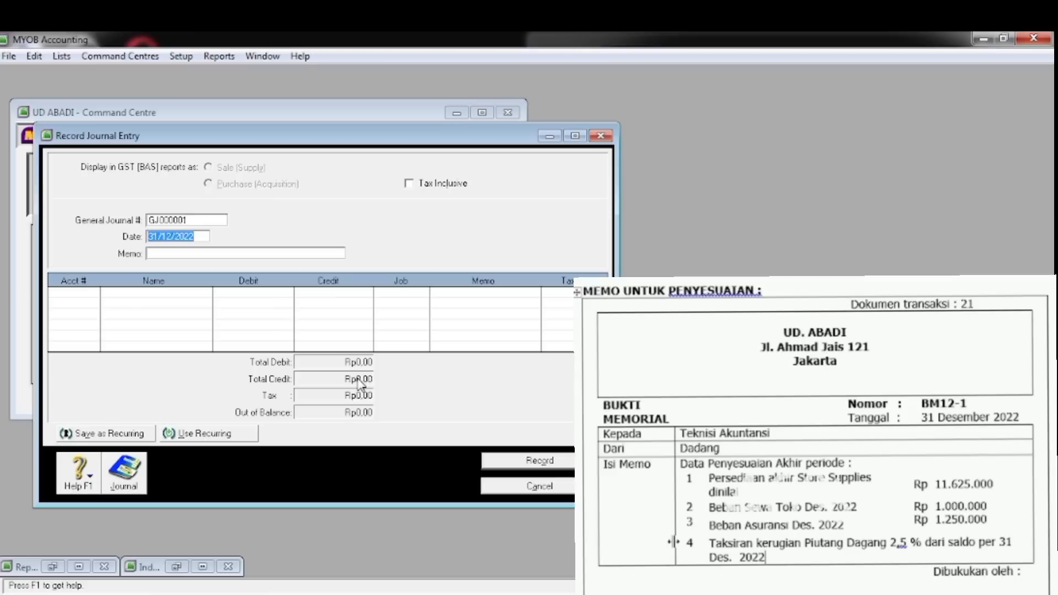
Start the doubtful receivables adjustment entry with journal number BM12-1 and memo TAKSIRAN KERUGIAN PIUTANG, keeping the date 31/12/2022
{"action": "left_click", "coordinate": [180, 222]}
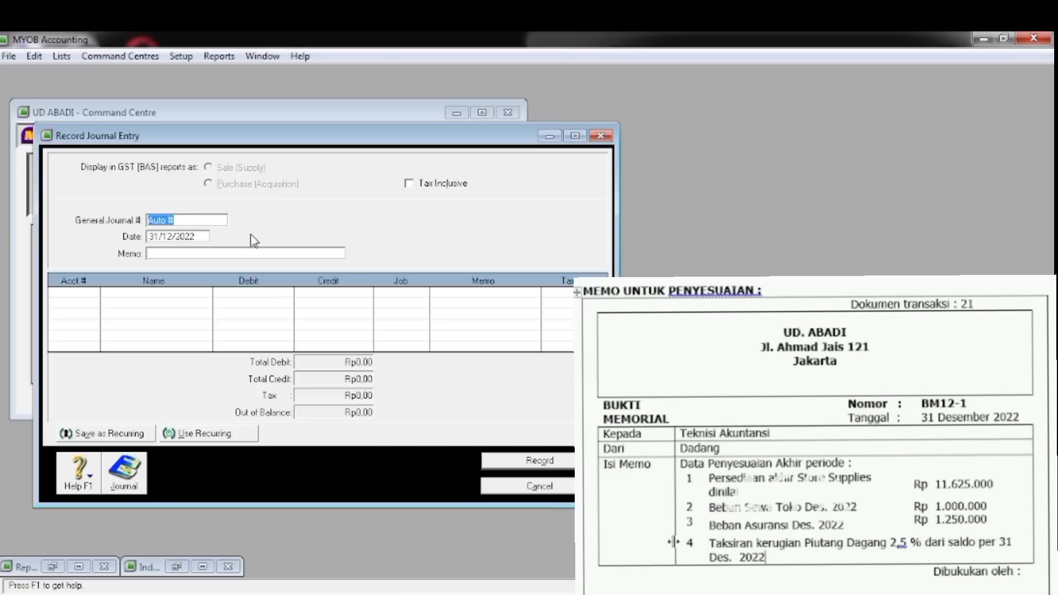
{"action": "type", "text": "BM12-1"}
{"action": "key", "text": "Tab"}
{"action": "key", "text": "Tab"}
{"action": "type", "text": "TAKSIRAN KERUG"}
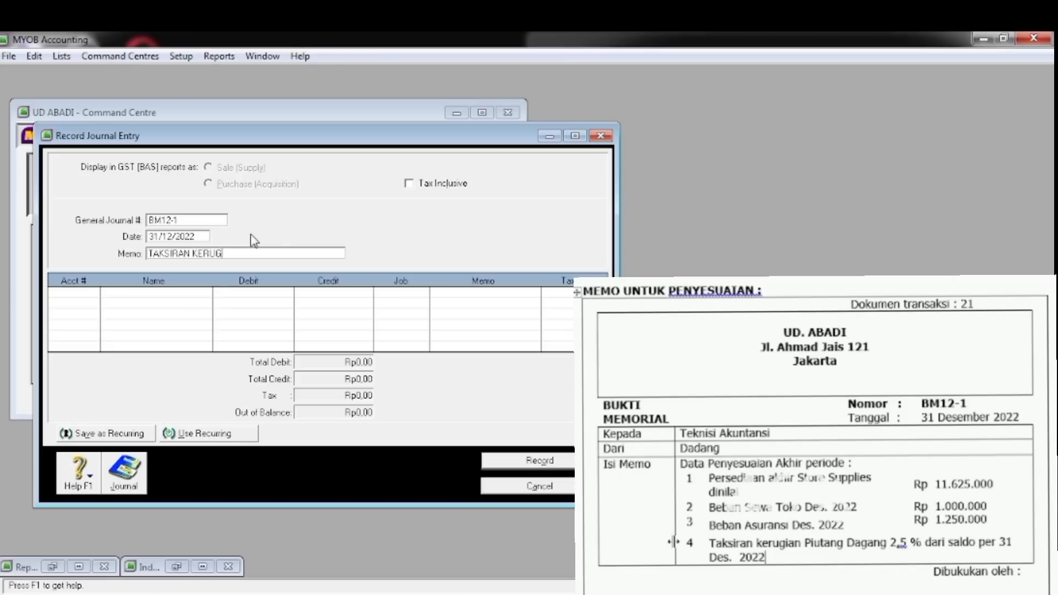
{"action": "type", "text": "IAN PIUTANG"}
Bring up the Trial Balance report and, in Excel sheet NS 31, calculate 2,5% of accounts receivable in G7 with =2,5%*D7
{"action": "left_click", "coordinate": [549, 136]}
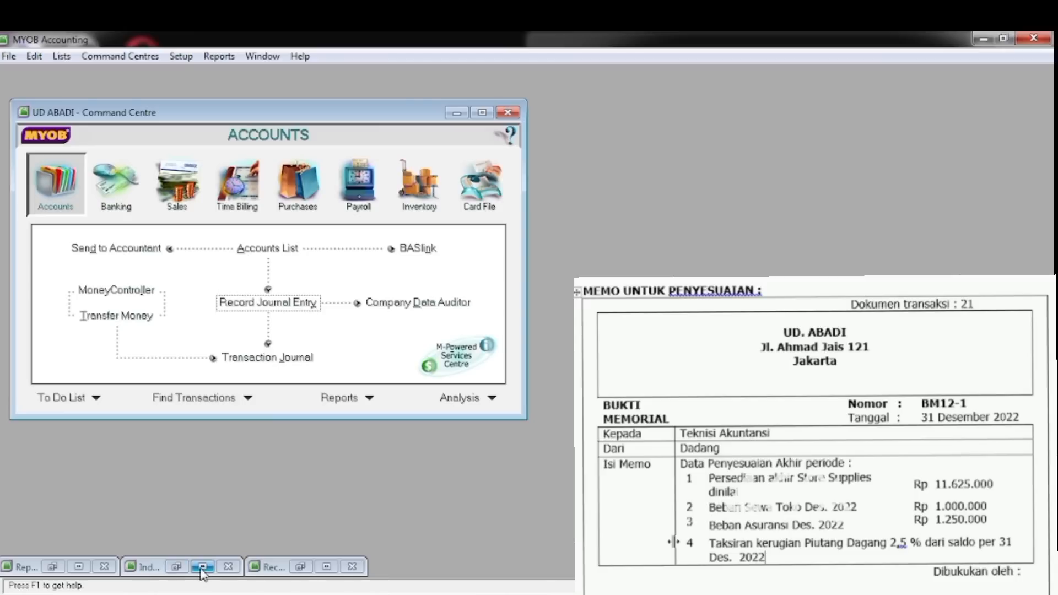
{"action": "left_click", "coordinate": [78, 567]}
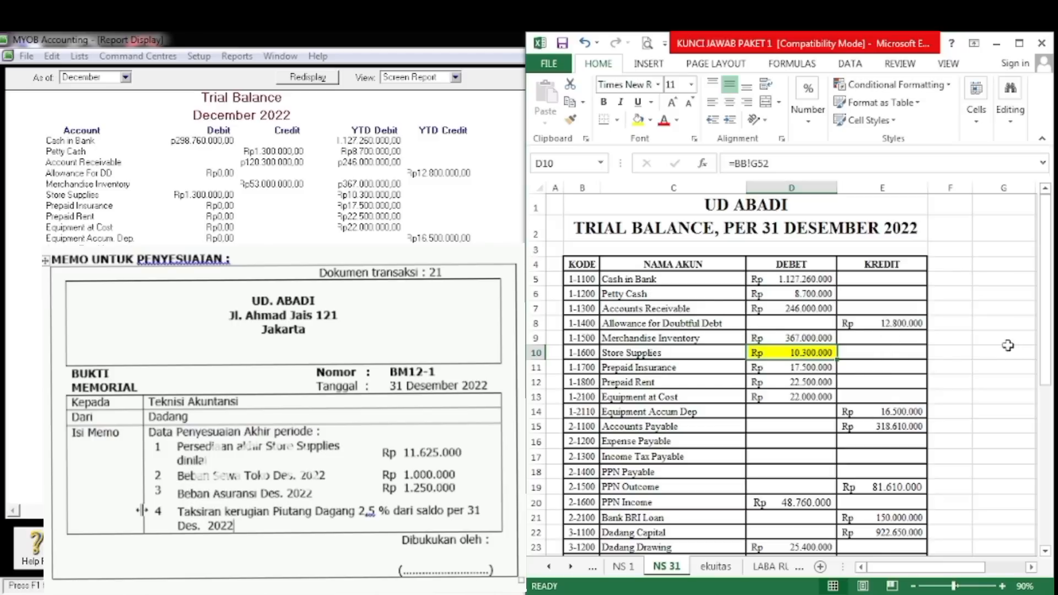
{"action": "left_click", "coordinate": [986, 307]}
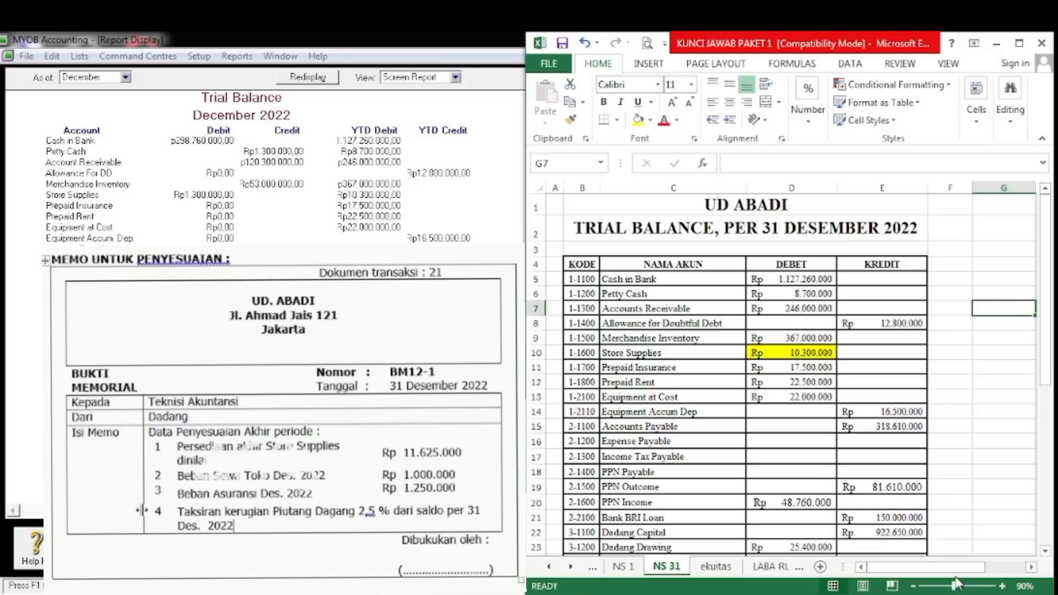
{"action": "type", "text": "=2,5"}
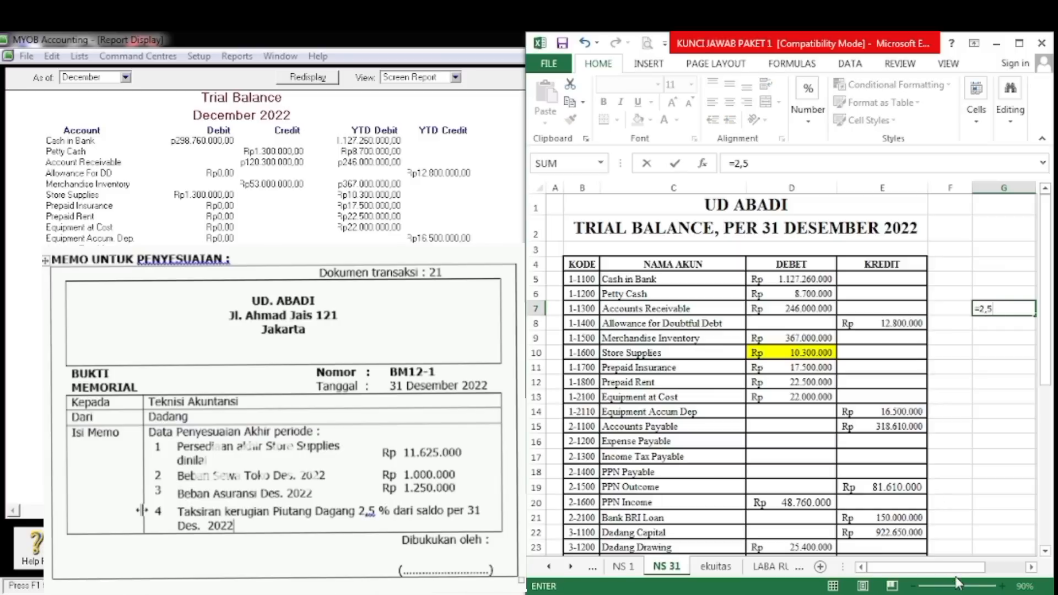
{"action": "type", "text": "%*"}
{"action": "left_click", "coordinate": [763, 312]}
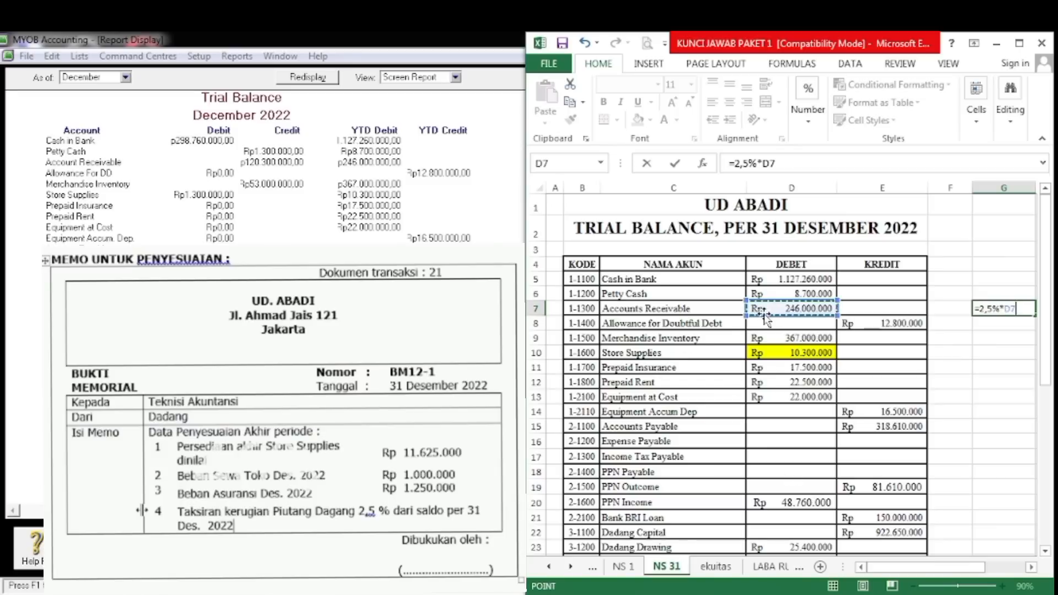
{"action": "key", "text": "ctrl+Return"}
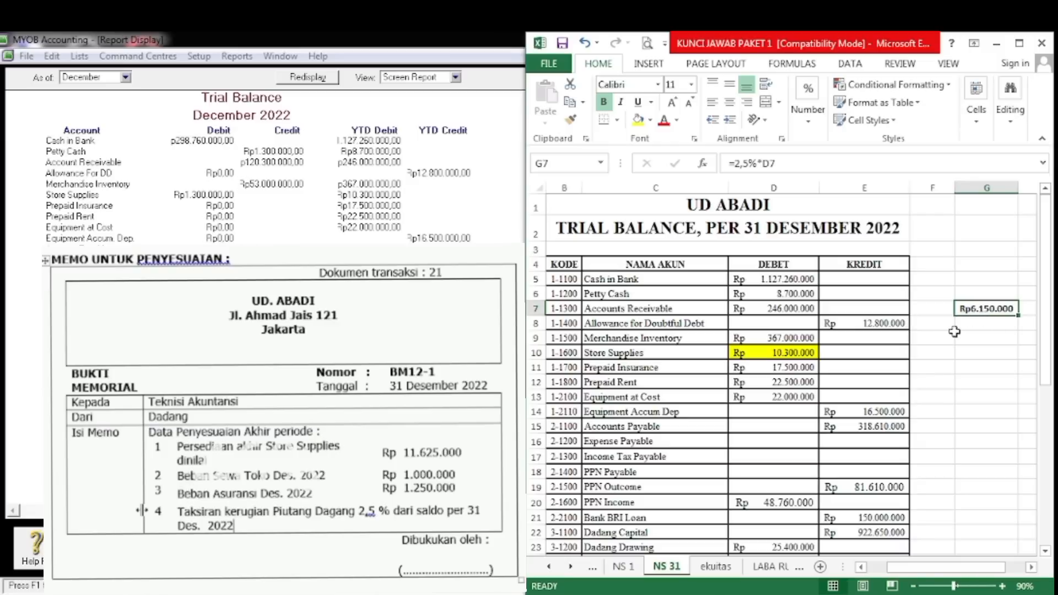
Calculate the allowance adjustment in cell G8 with =E8-G7 and fill the cell yellow
{"action": "left_click", "coordinate": [980, 329]}
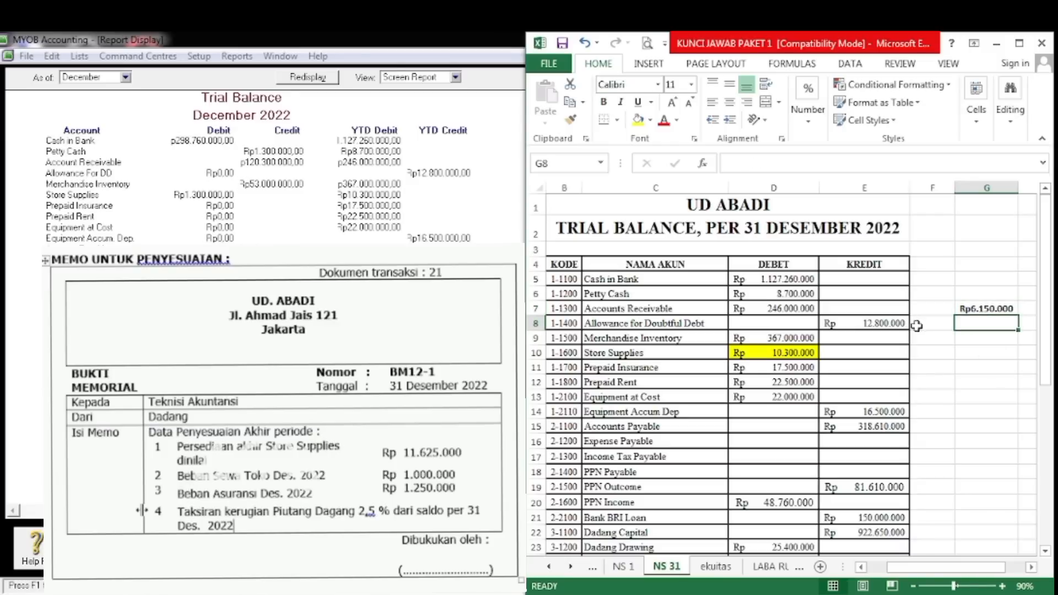
{"action": "type", "text": "="}
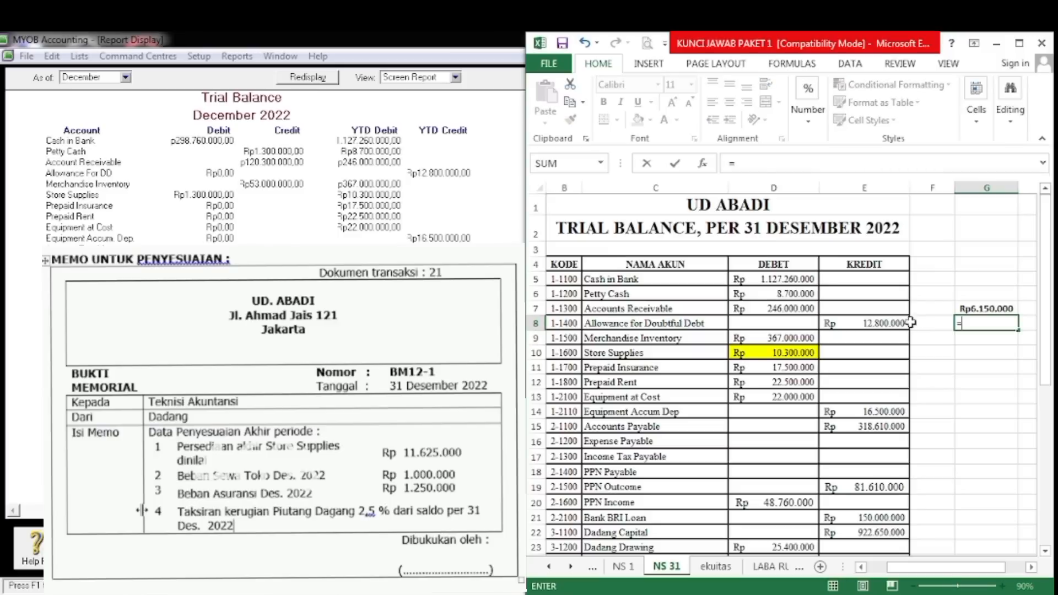
{"action": "left_click", "coordinate": [904, 323]}
{"action": "type", "text": "-"}
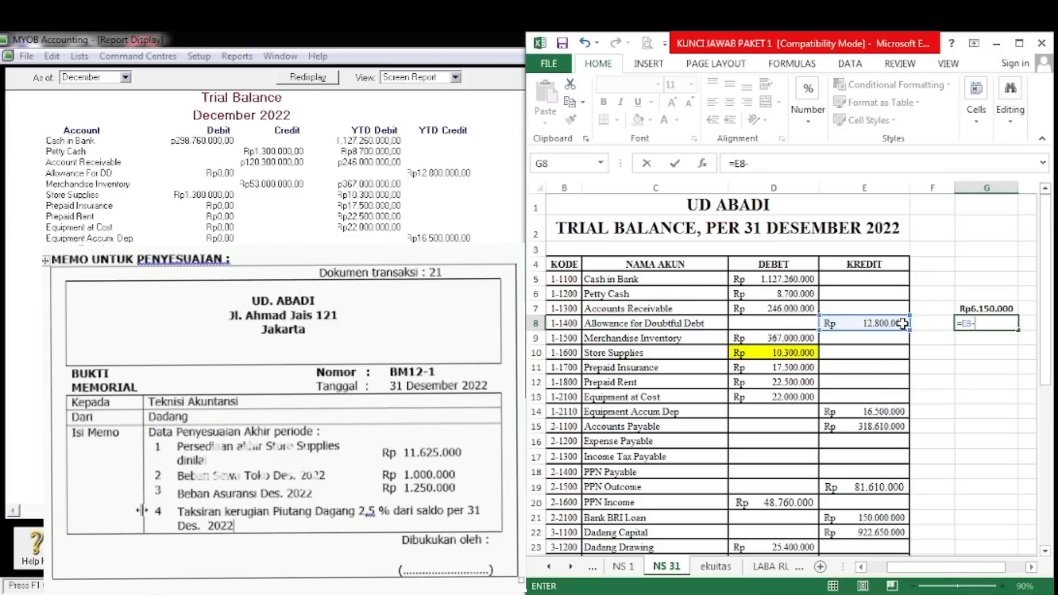
{"action": "left_click", "coordinate": [962, 309]}
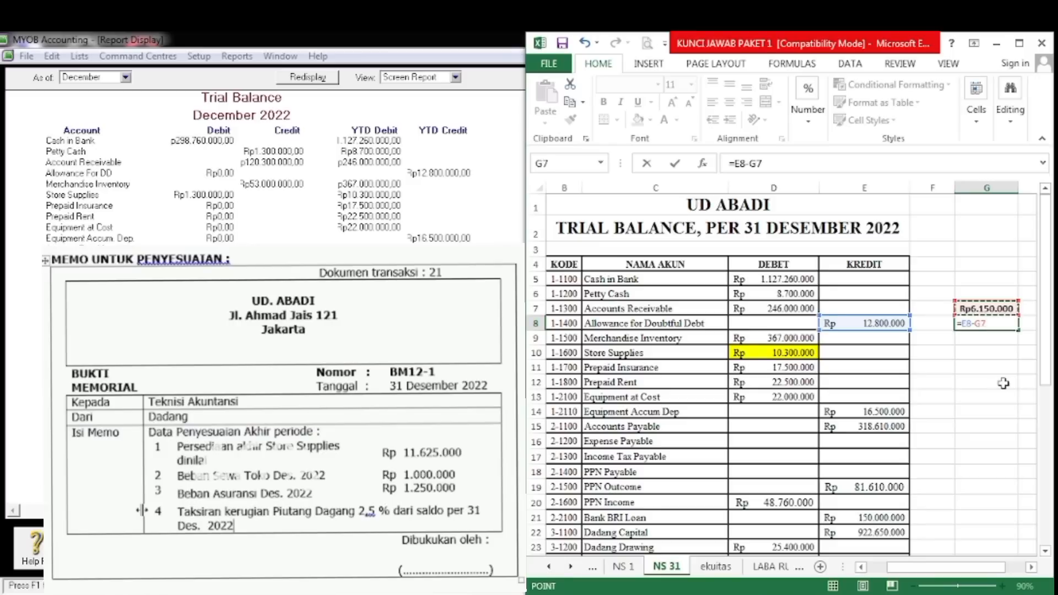
{"action": "key", "text": "Return"}
{"action": "left_click", "coordinate": [1007, 323]}
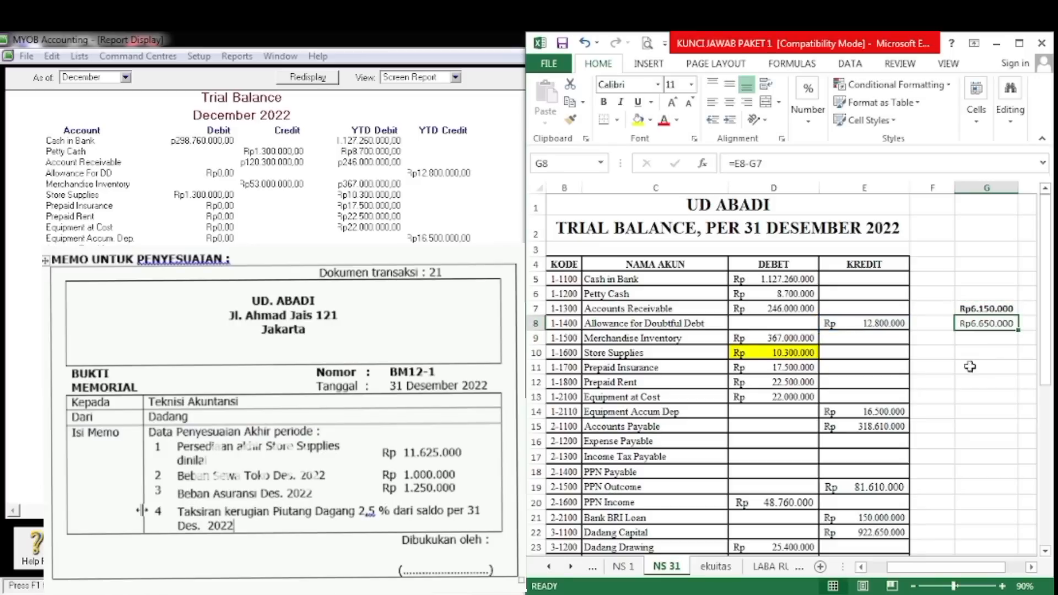
{"action": "left_click", "coordinate": [637, 120]}
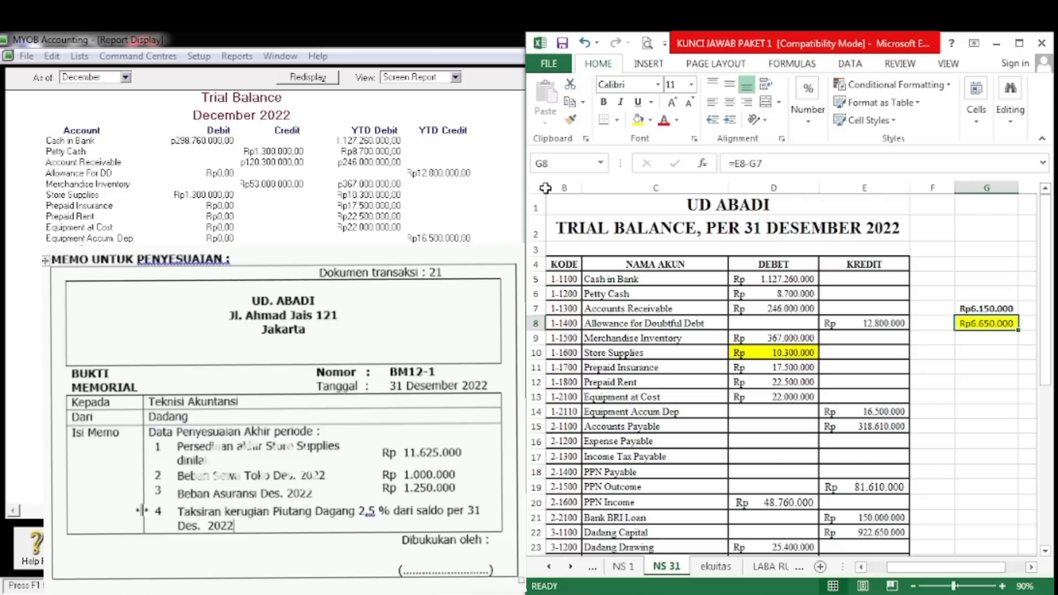
Return to the open MYOB journal entry and debit account 1-1400 Allowance For DD with Rp6.650.000 on the first line
{"action": "left_click", "coordinate": [996, 43]}
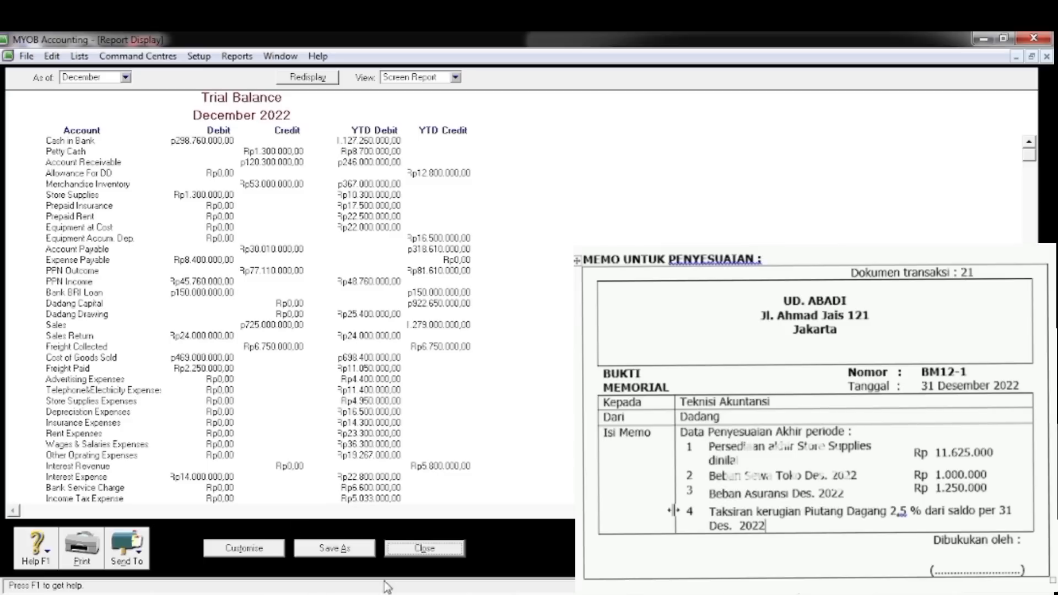
{"action": "left_click", "coordinate": [1016, 57]}
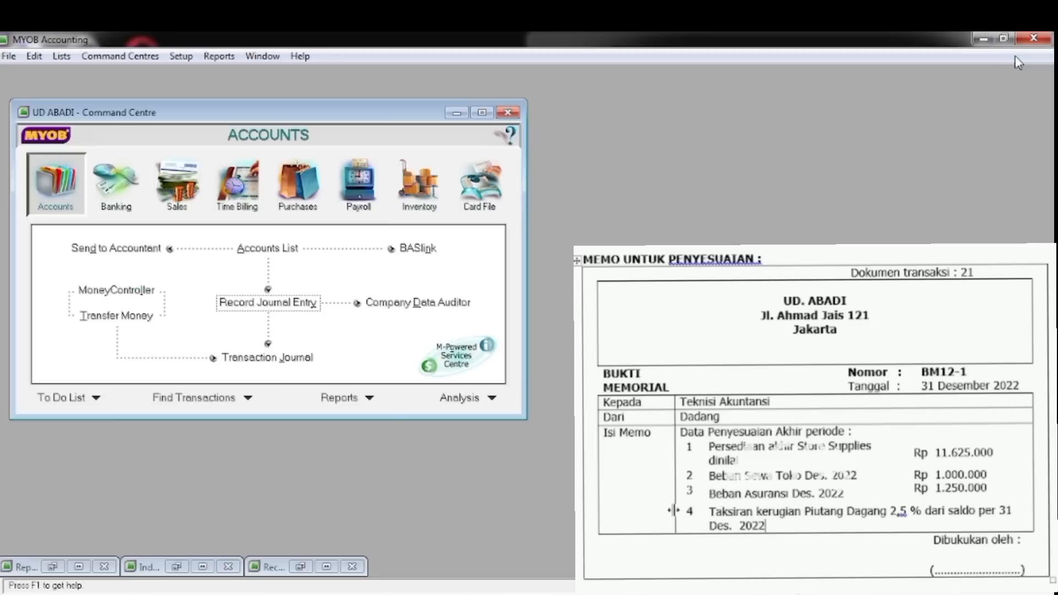
{"action": "left_click", "coordinate": [327, 567]}
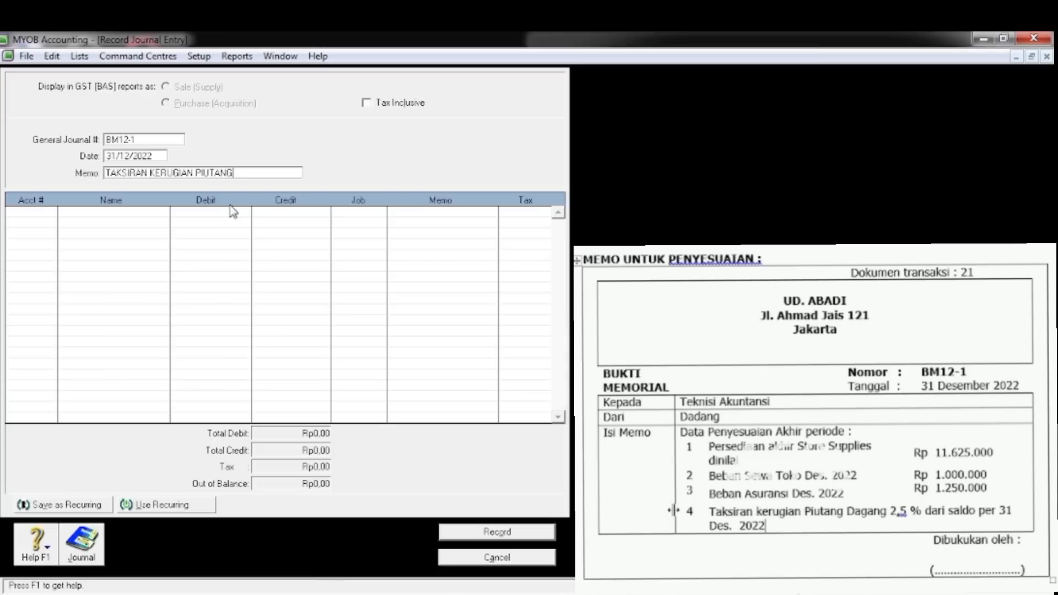
{"action": "left_click", "coordinate": [44, 211]}
{"action": "left_click", "coordinate": [50, 211]}
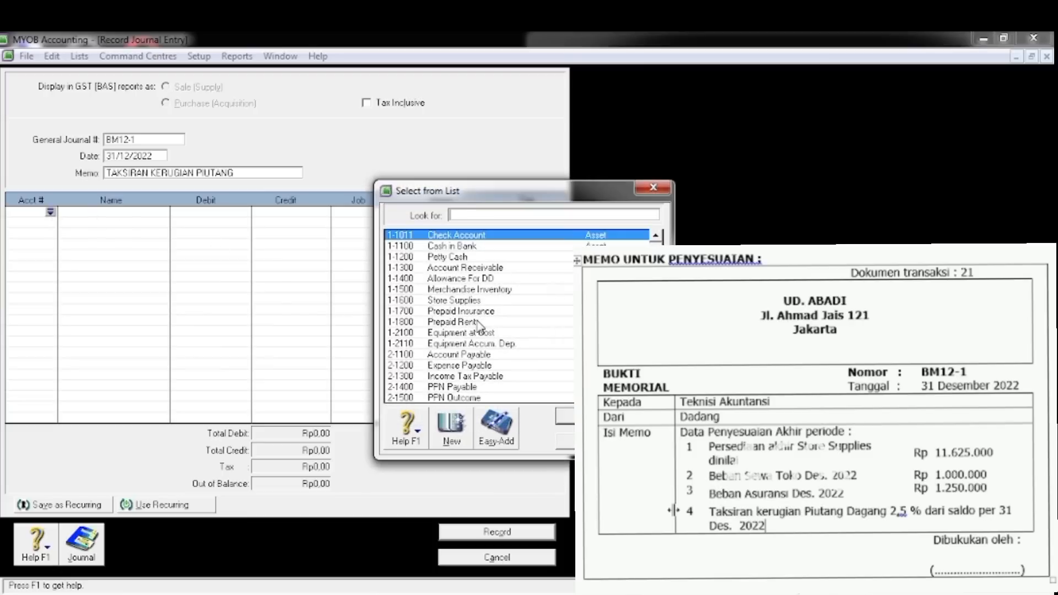
{"action": "type", "text": "1-1400"}
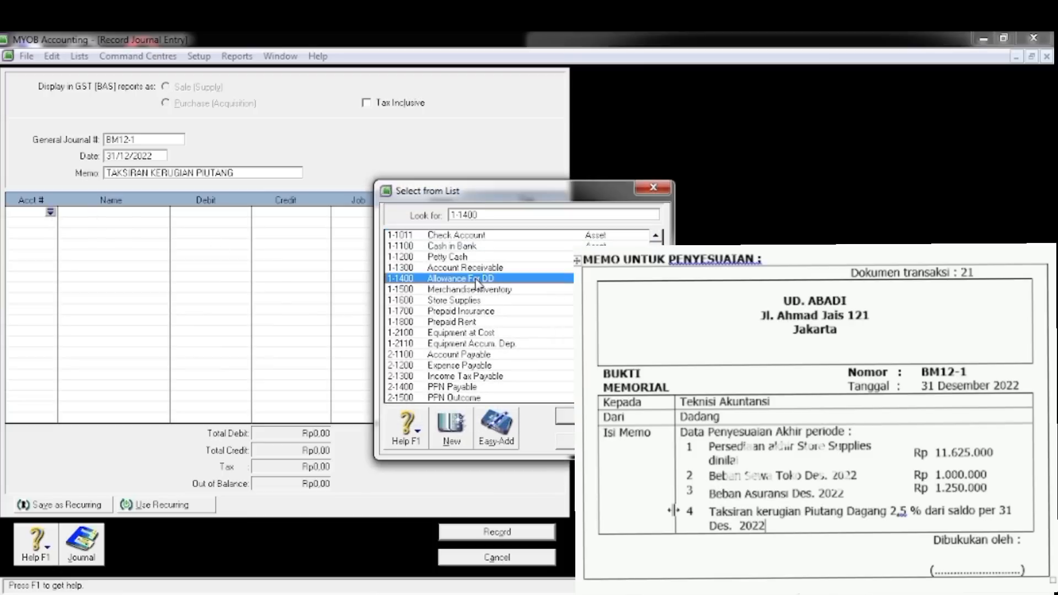
{"action": "left_click", "coordinate": [567, 424]}
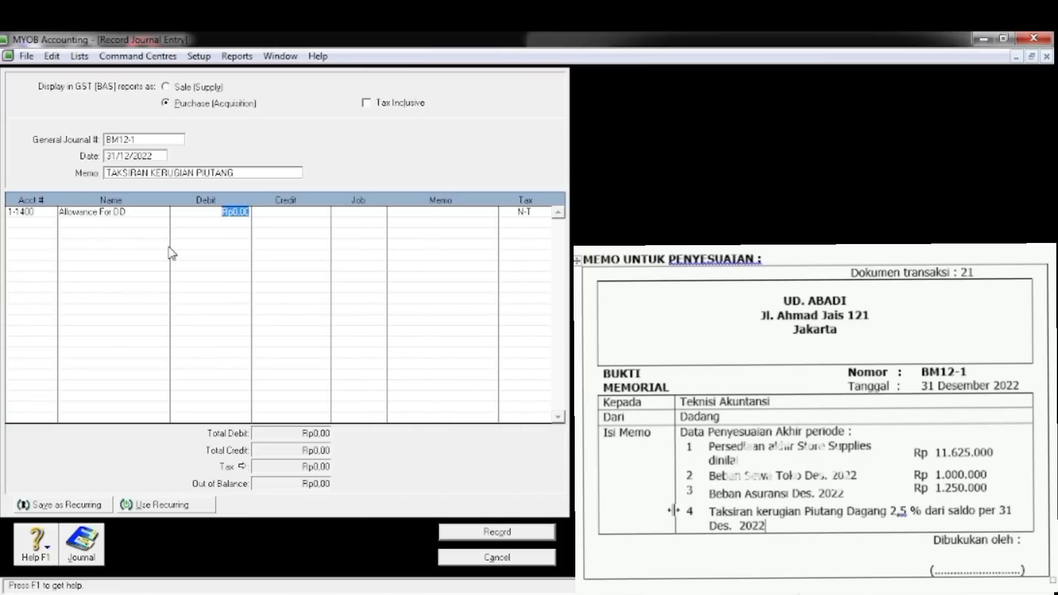
{"action": "type", "text": "665"}
{"action": "key", "text": "Tab"}
{"action": "key", "text": "Tab"}
{"action": "key", "text": "Tab"}
{"action": "key", "text": "Tab"}
{"action": "key", "text": "Tab"}
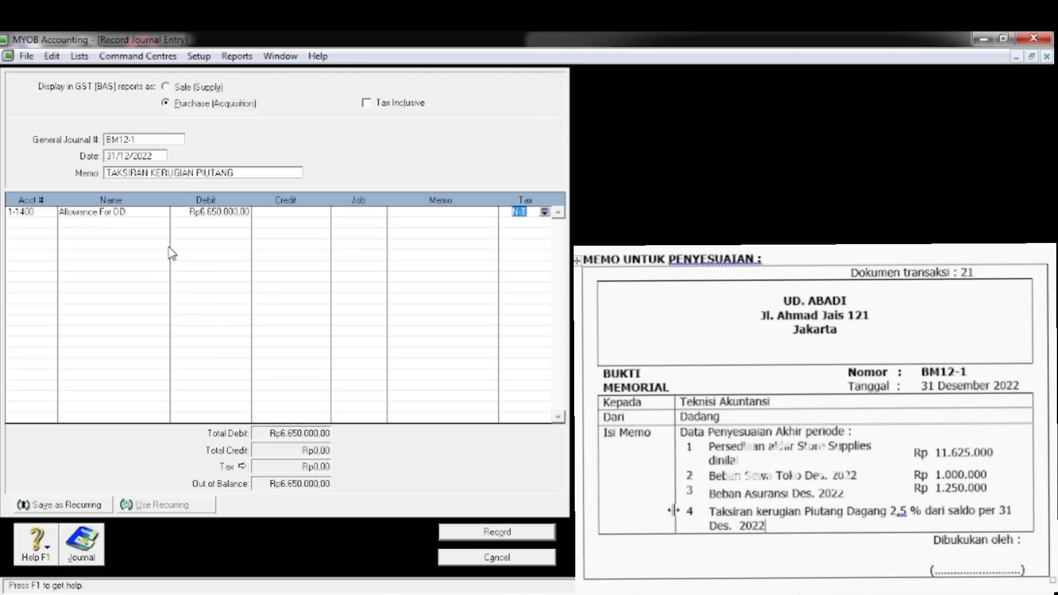
Credit account 6-1300 Bad Debs Expenses with Rp6.650.000 on the second line and record the doubtful receivables entry
{"action": "key", "text": "Return"}
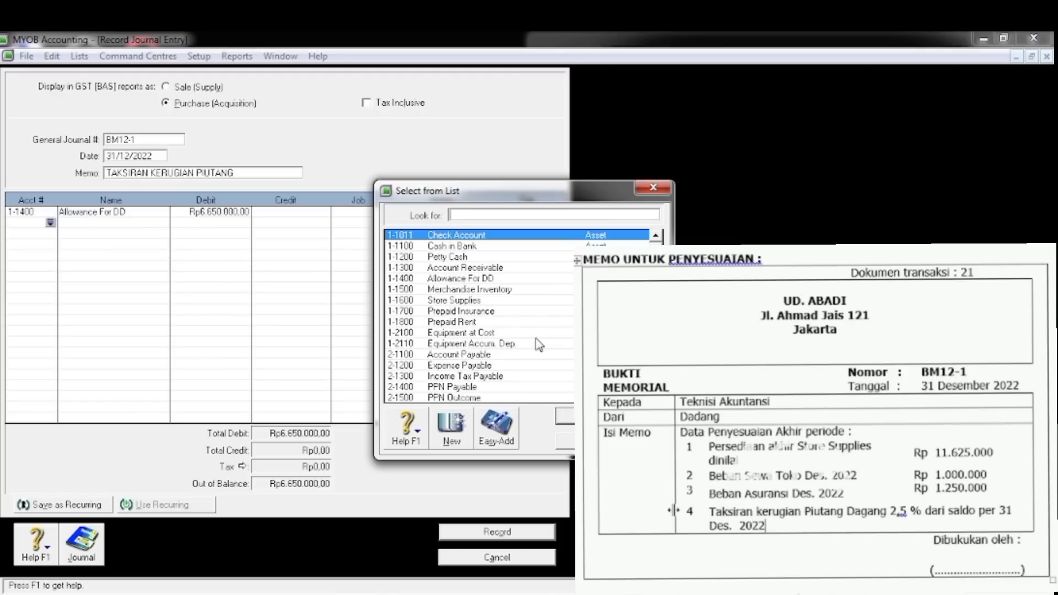
{"action": "type", "text": "6"}
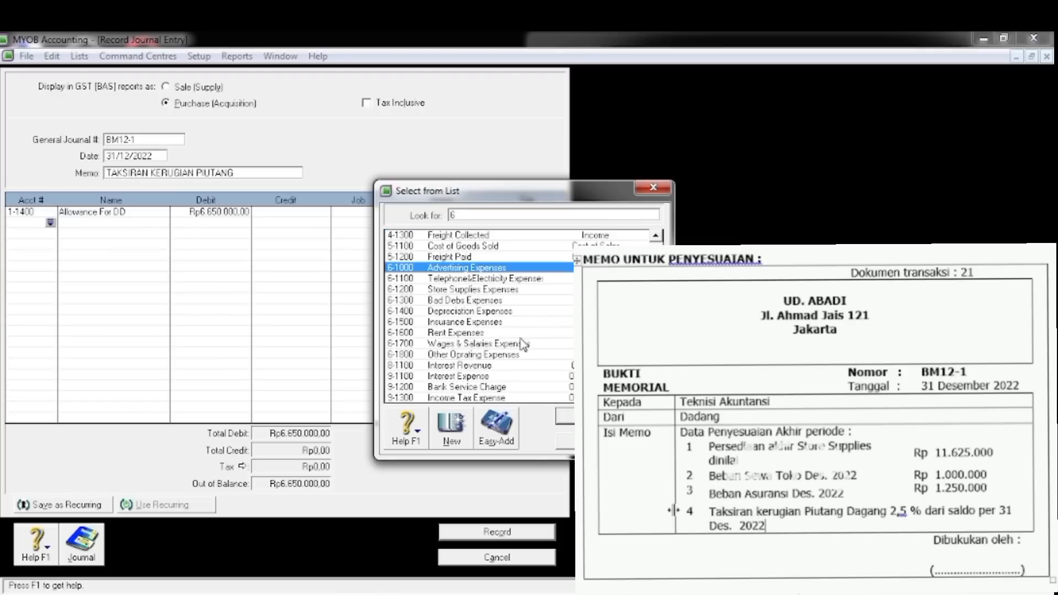
{"action": "type", "text": "-1300"}
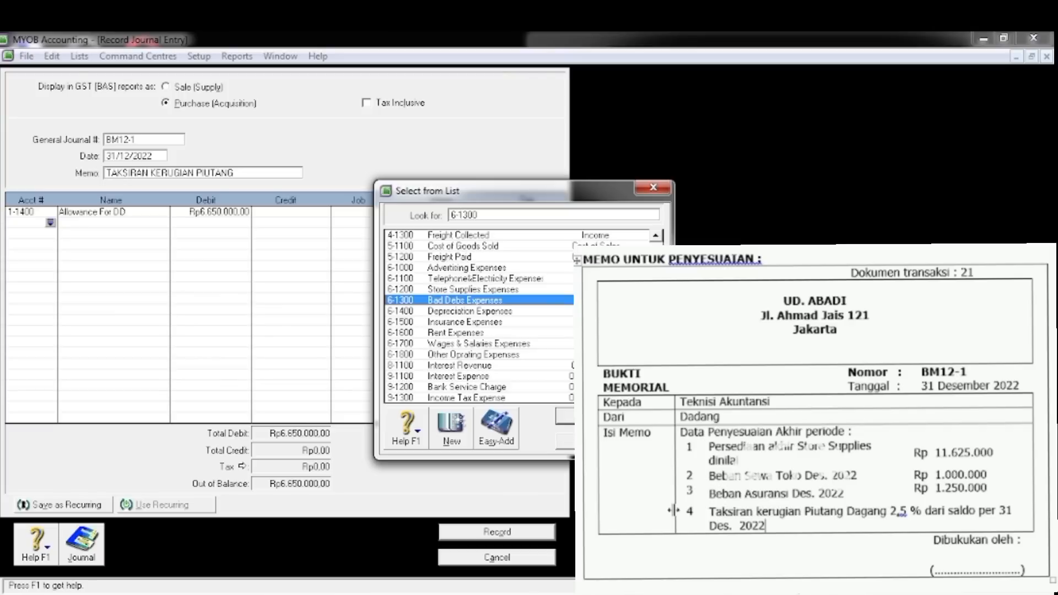
{"action": "left_click", "coordinate": [564, 416]}
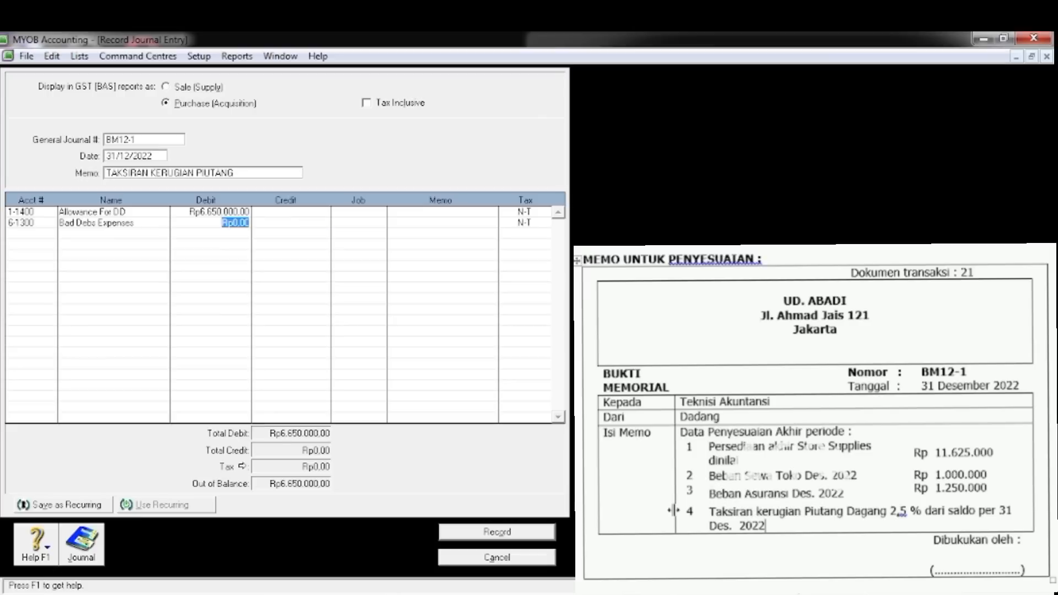
{"action": "key", "text": "Tab"}
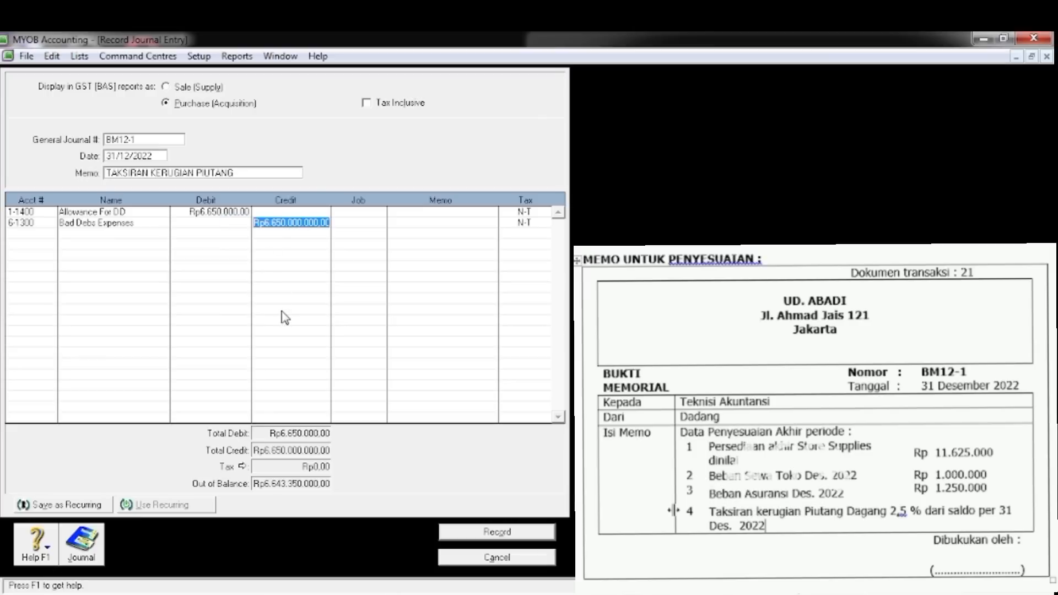
{"action": "type", "text": "6."}
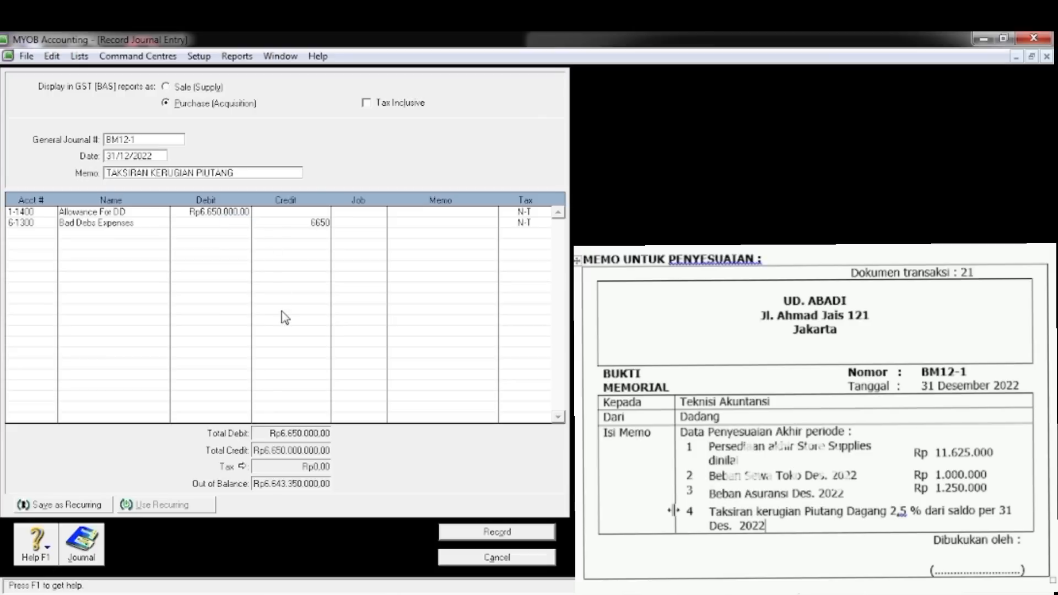
{"action": "type", "text": "650.000"}
{"action": "key", "text": "Tab"}
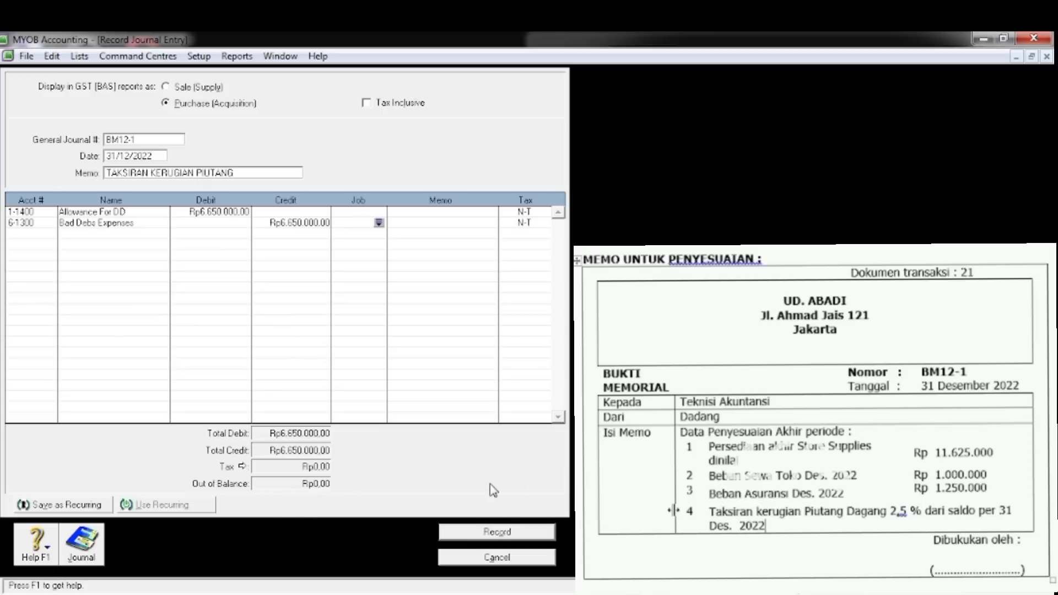
{"action": "left_click", "coordinate": [509, 531]}
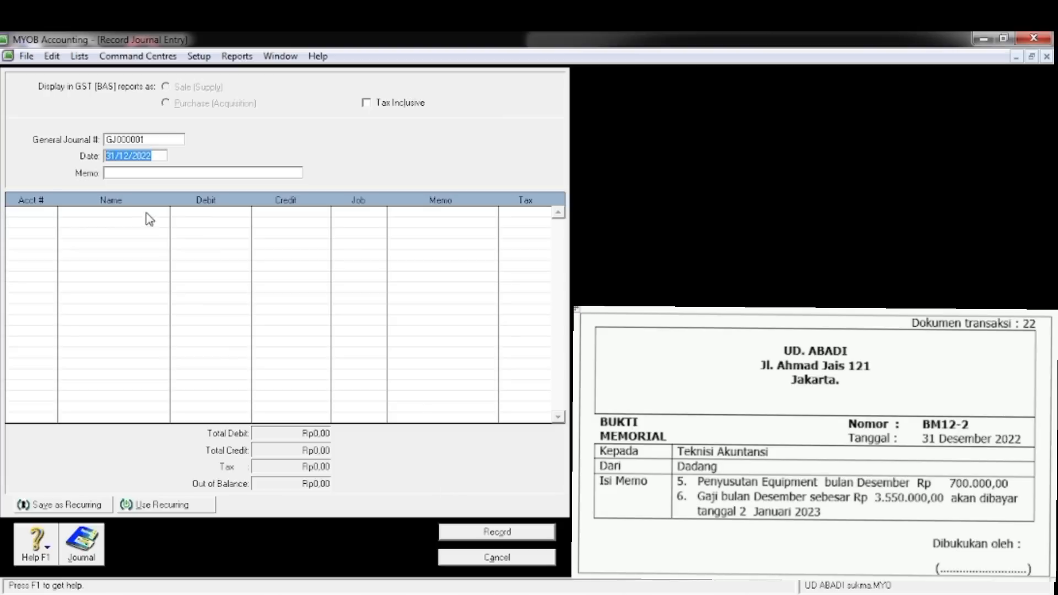
Start the equipment depreciation entry with journal number BM12-2 and memo PENYUSUTAN EQUIPMENT, keeping the date 31/12/2022
{"action": "left_click", "coordinate": [152, 140]}
{"action": "type", "text": "BM12-2"}
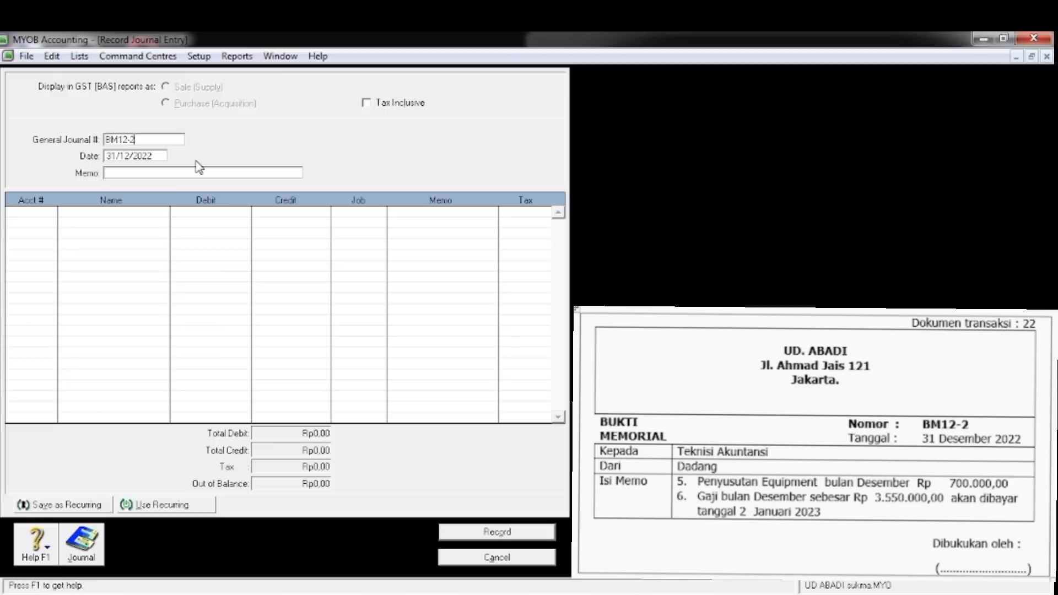
{"action": "key", "text": "Tab"}
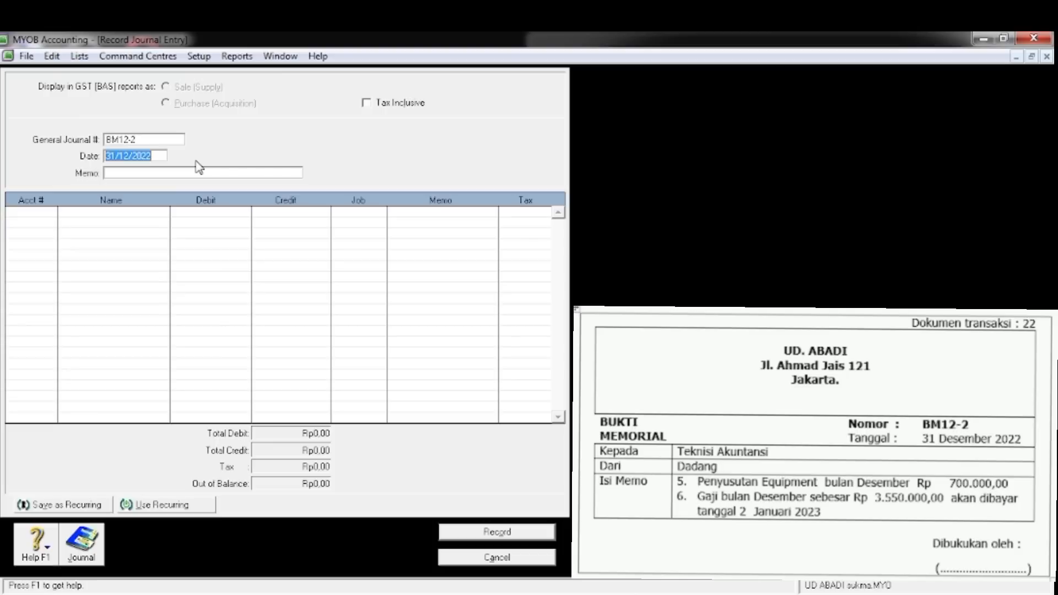
{"action": "key", "text": "Tab"}
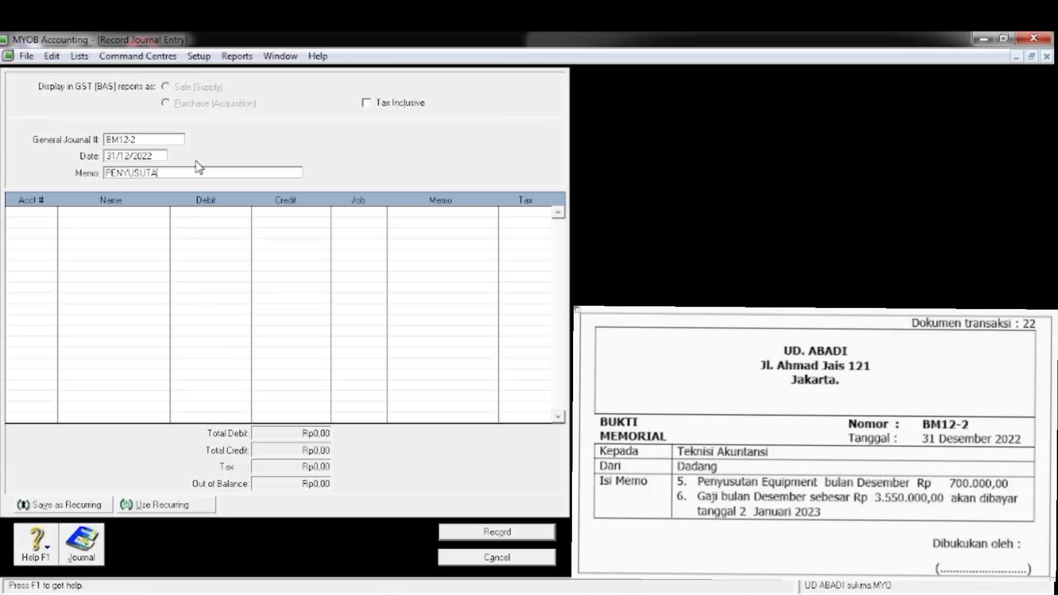
{"action": "type", "text": "QUIPMENT"}
{"action": "key", "text": "Tab"}
Debit account 6-1400 Depreciation Expenses with Rp700.000 on the first line of the entry
{"action": "key", "text": "Tab"}
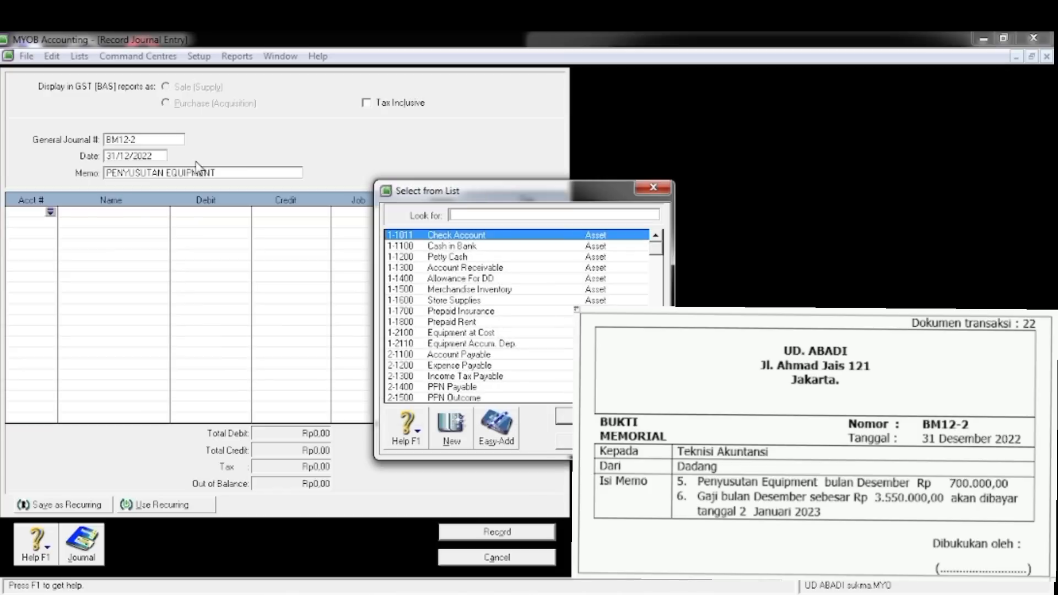
{"action": "type", "text": "6"}
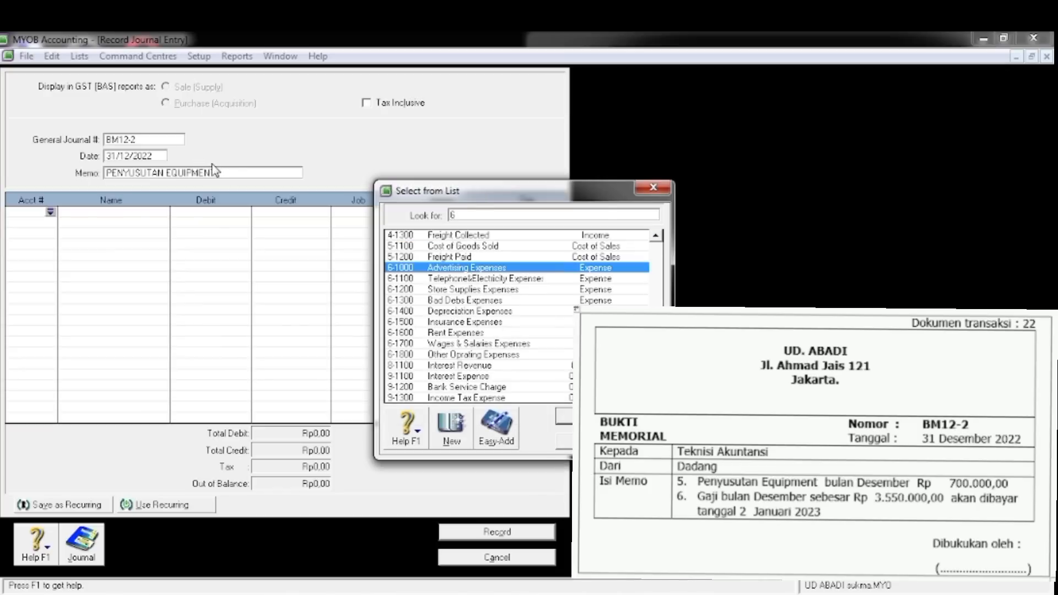
{"action": "left_click", "coordinate": [429, 312]}
{"action": "left_click", "coordinate": [564, 416]}
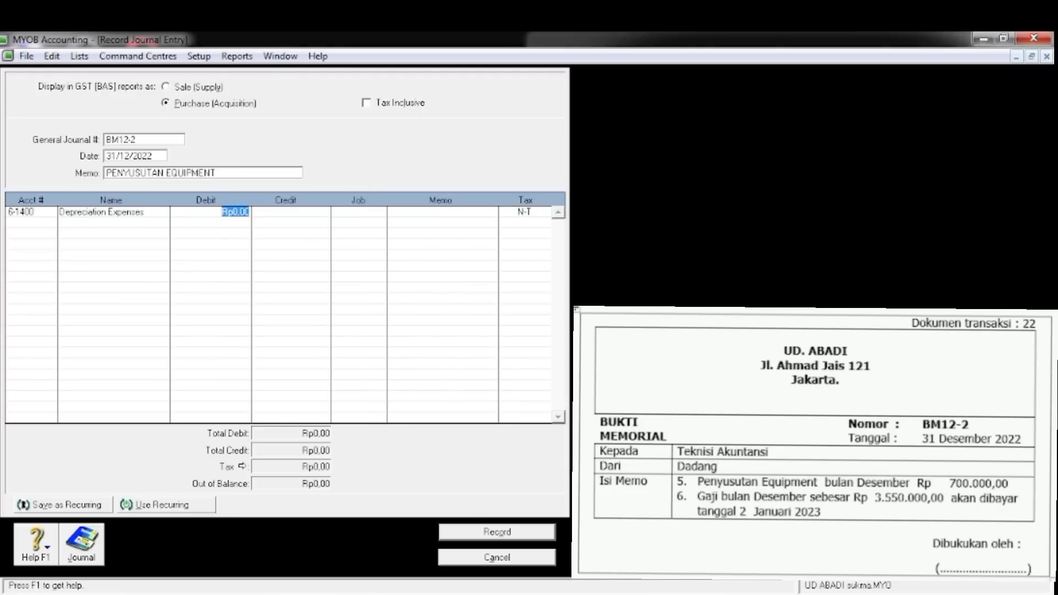
{"action": "type", "text": "700.000"}
{"action": "key", "text": "Tab"}
{"action": "key", "text": "Tab"}
{"action": "key", "text": "Tab"}
{"action": "key", "text": "Tab"}
Credit account 1-2110 Equipment Accum. Dep. with Rp700.000 on the second line and record the depreciation entry
{"action": "key", "text": "Tab"}
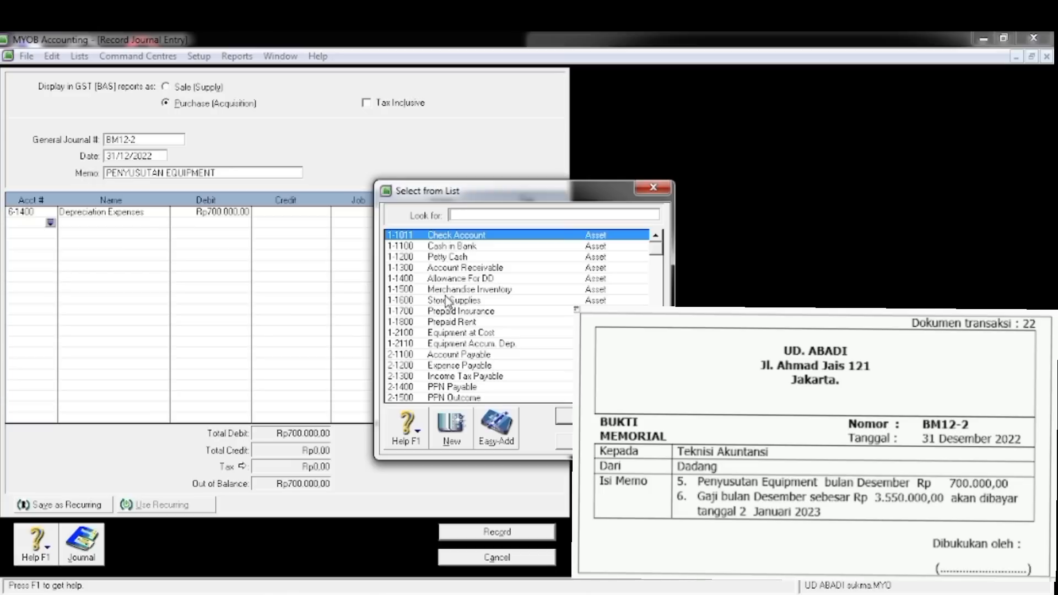
{"action": "left_click", "coordinate": [462, 345]}
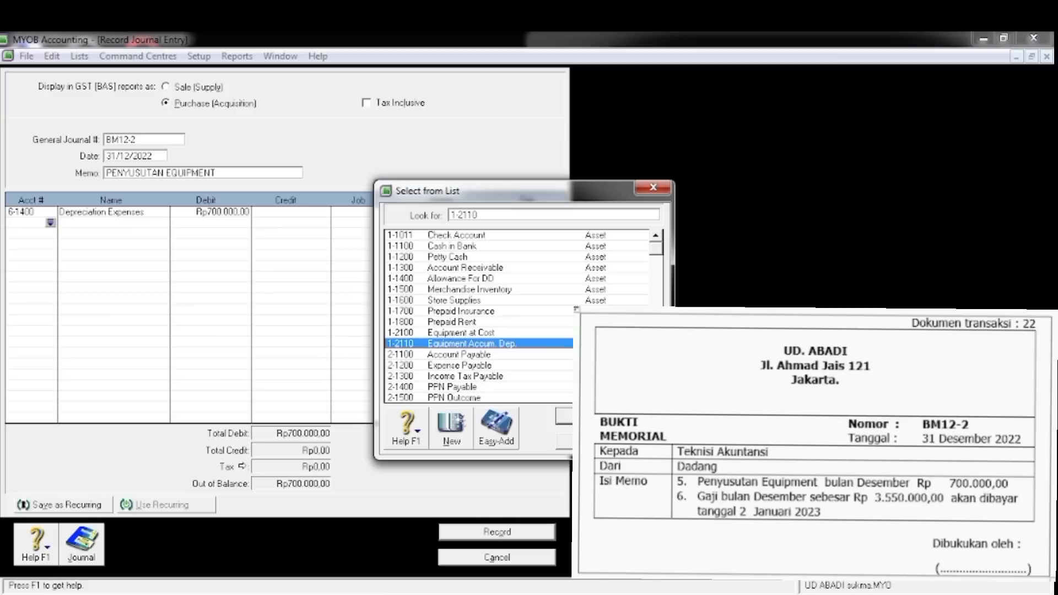
{"action": "left_click", "coordinate": [608, 416]}
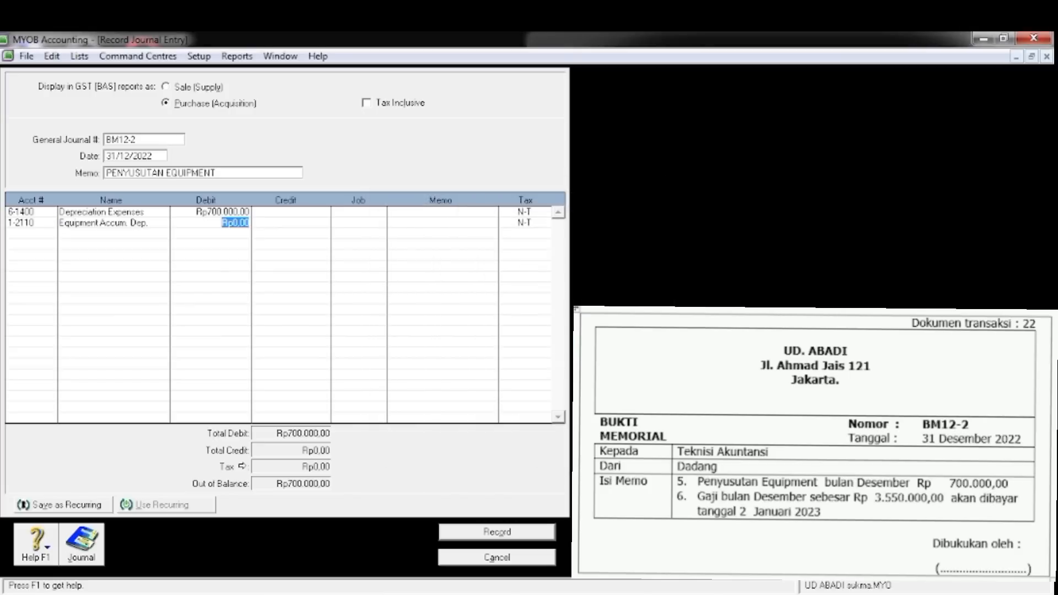
{"action": "key", "text": "Tab"}
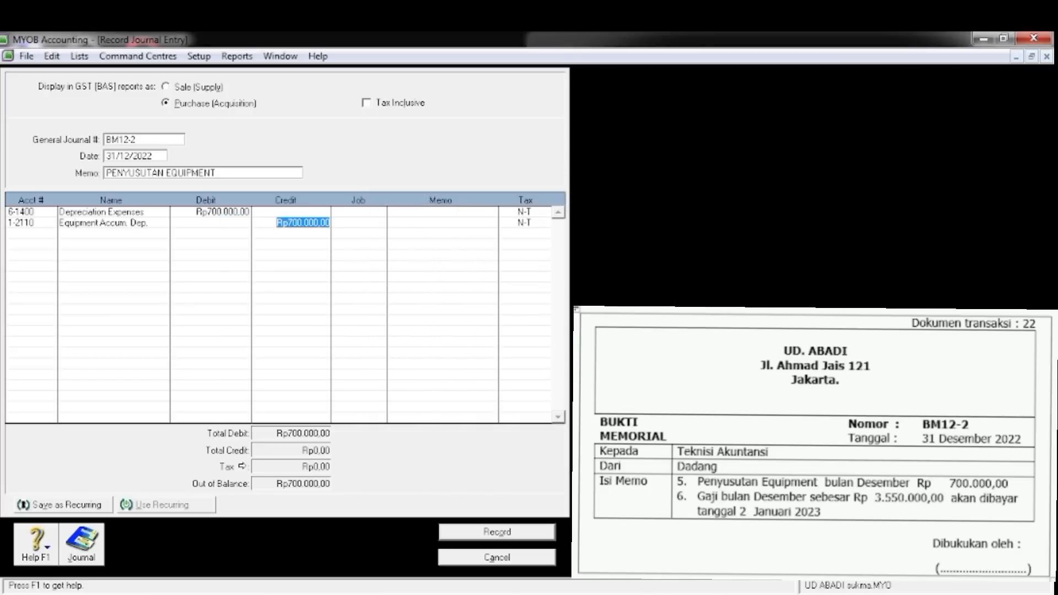
{"action": "key", "text": "Tab"}
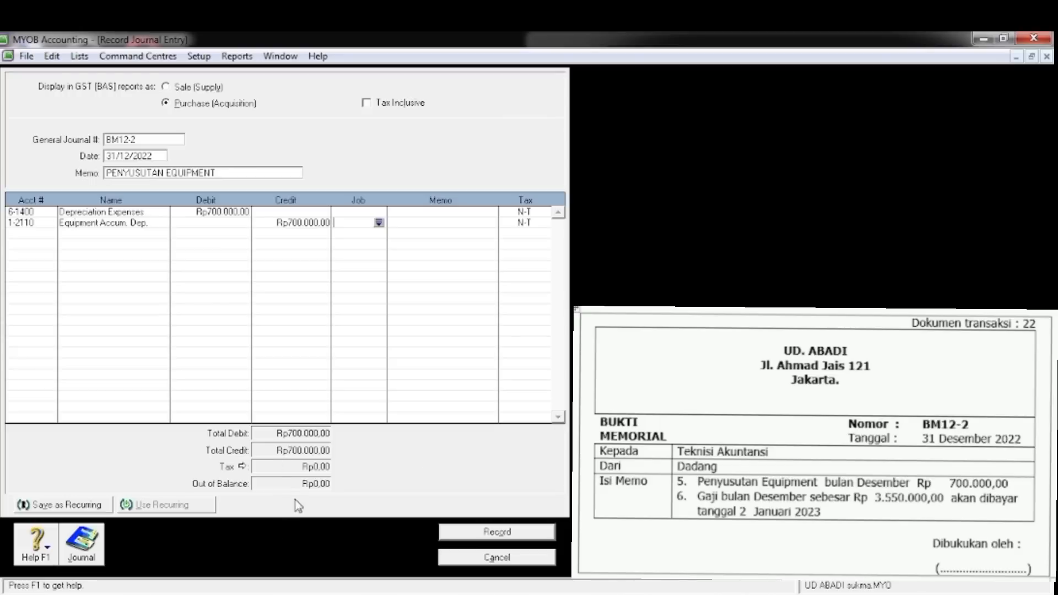
{"action": "left_click", "coordinate": [488, 532]}
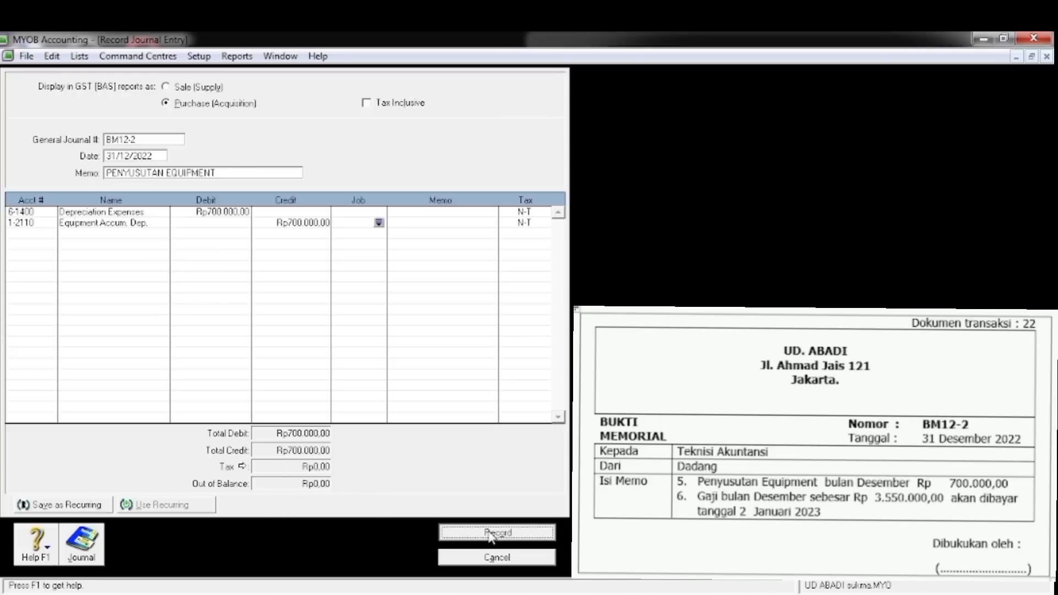
Start the accrued salaries entry with journal number BM12-2 and memo BEBAN GAJI BULAN DESEMBER, keeping the date 31/12/2022
{"action": "left_click", "coordinate": [148, 142]}
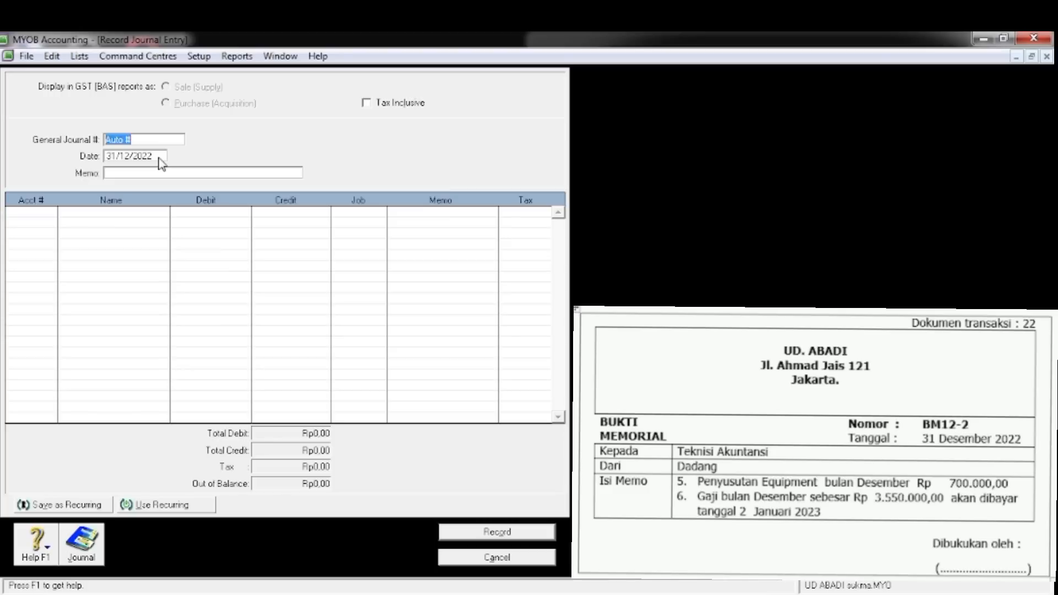
{"action": "type", "text": "BM12-2"}
{"action": "key", "text": "Tab"}
{"action": "key", "text": "Tab"}
{"action": "type", "text": "BEBAN GAJI BU"}
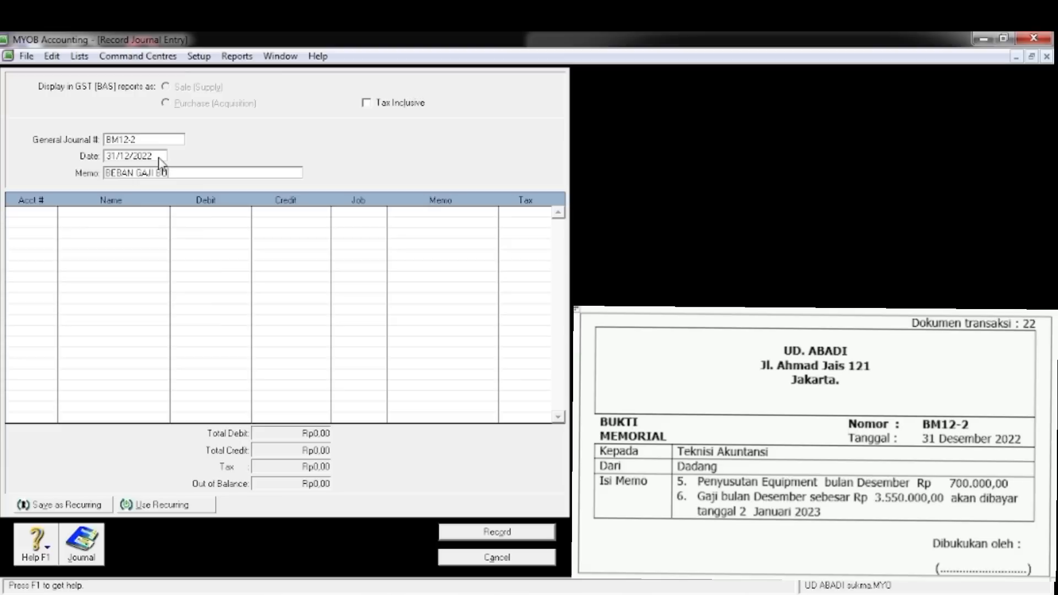
{"action": "type", "text": "LAN DESEMBER"}
{"action": "key", "text": "Tab"}
Debit account 6-1700 Wages & Salaries Expenses with Rp3.550.000 on the first line of the entry
{"action": "key", "text": "Tab"}
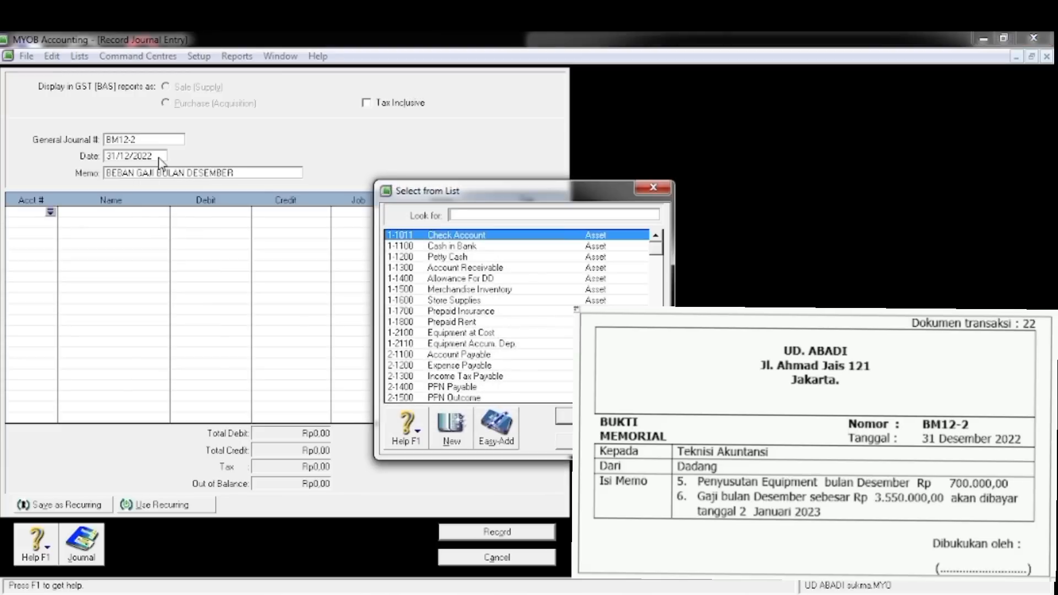
{"action": "type", "text": "6"}
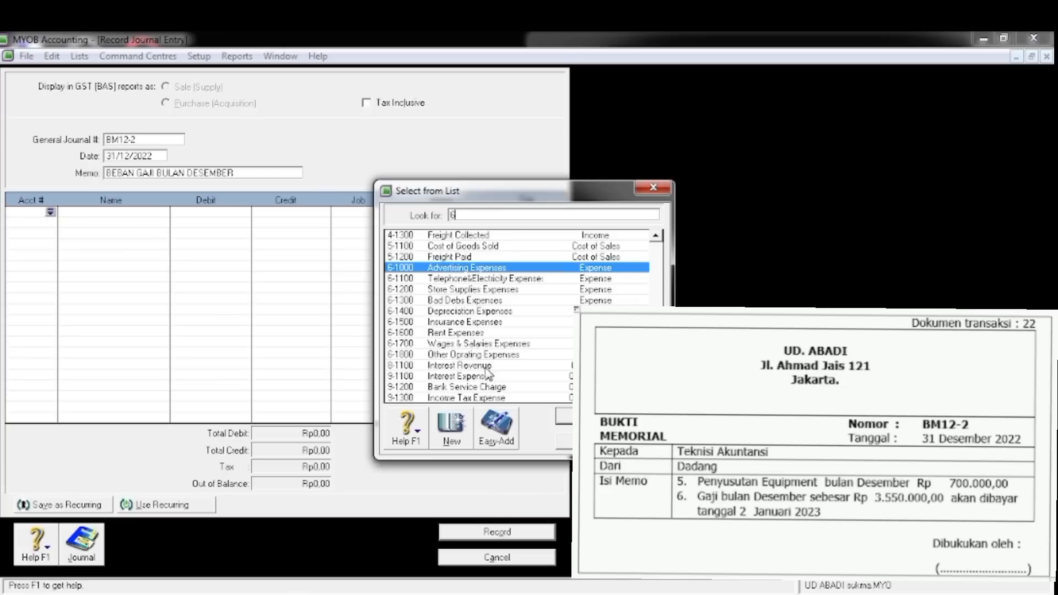
{"action": "type", "text": "-1700"}
{"action": "key", "text": "Return"}
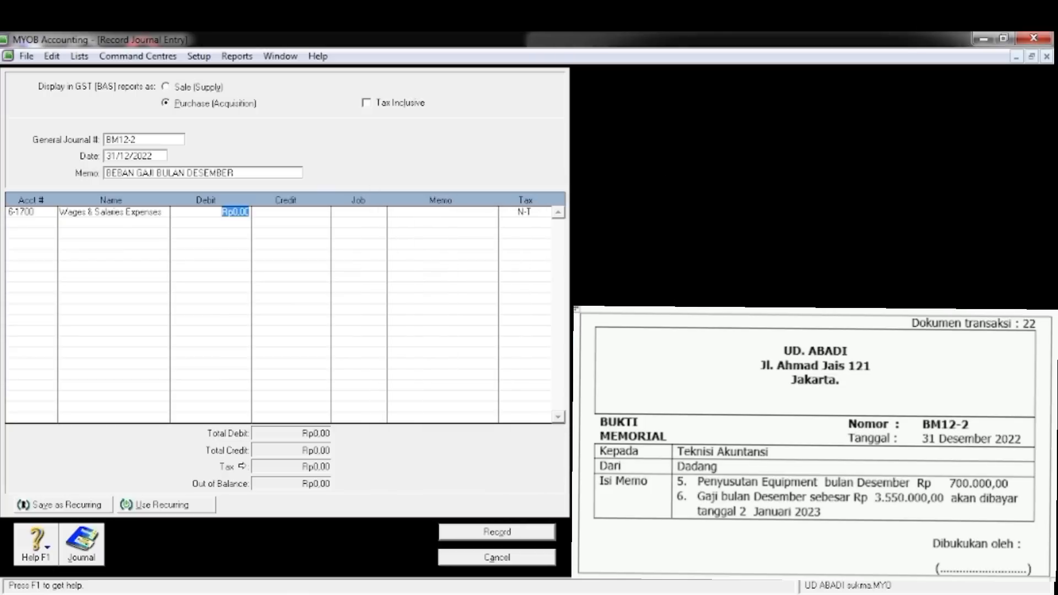
{"action": "type", "text": "3550000"}
{"action": "key", "text": "Tab"}
{"action": "key", "text": "Tab"}
{"action": "key", "text": "Tab"}
{"action": "key", "text": "Tab"}
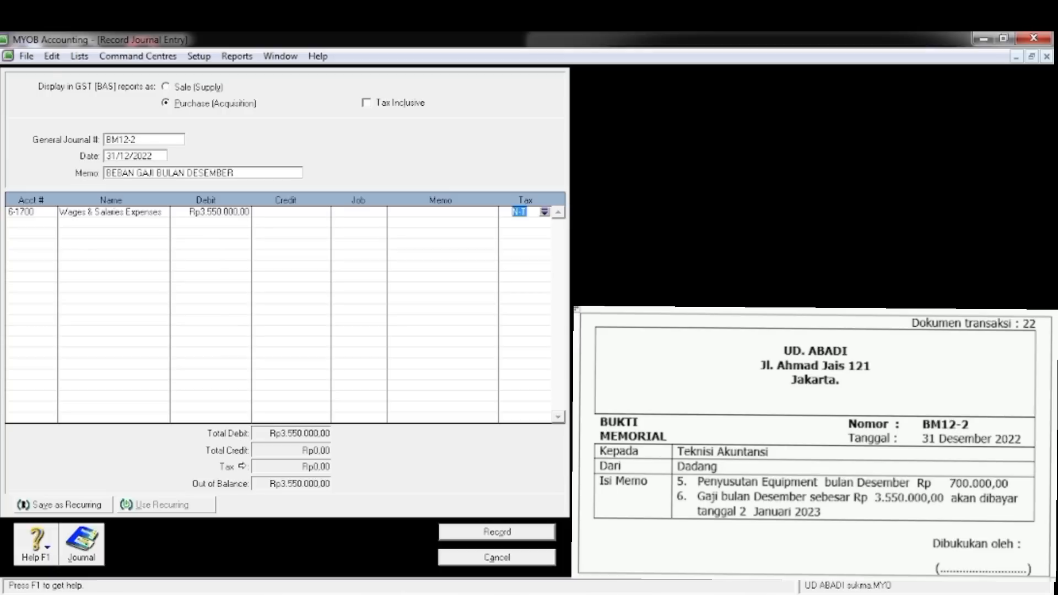
Credit account 2-1200 Expense Payable with Rp3.550.000 on the second line and record the salaries entry
{"action": "key", "text": "Tab"}
{"action": "key", "text": "Tab"}
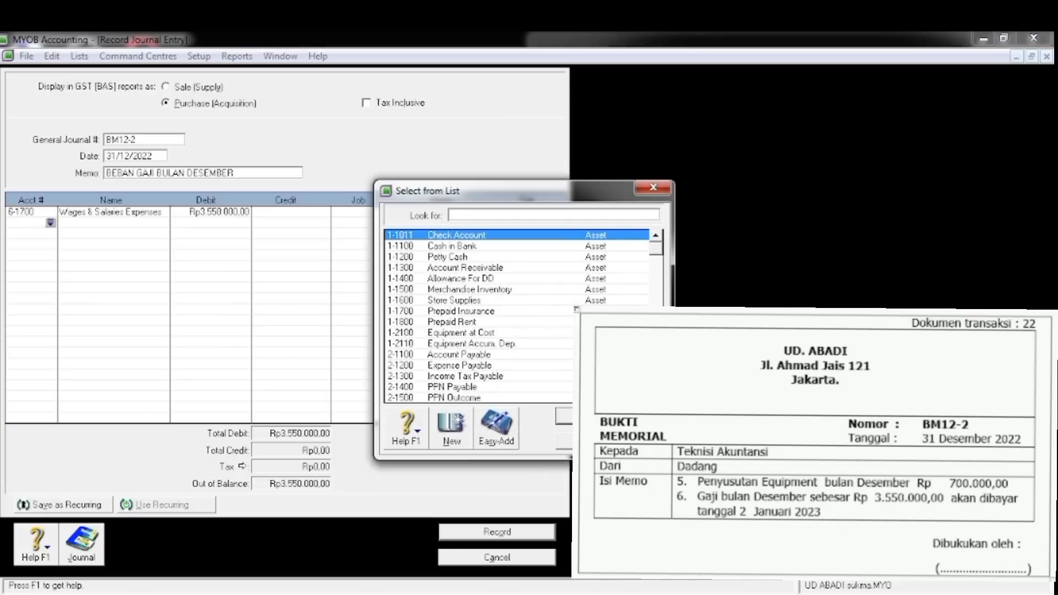
{"action": "type", "text": "2"}
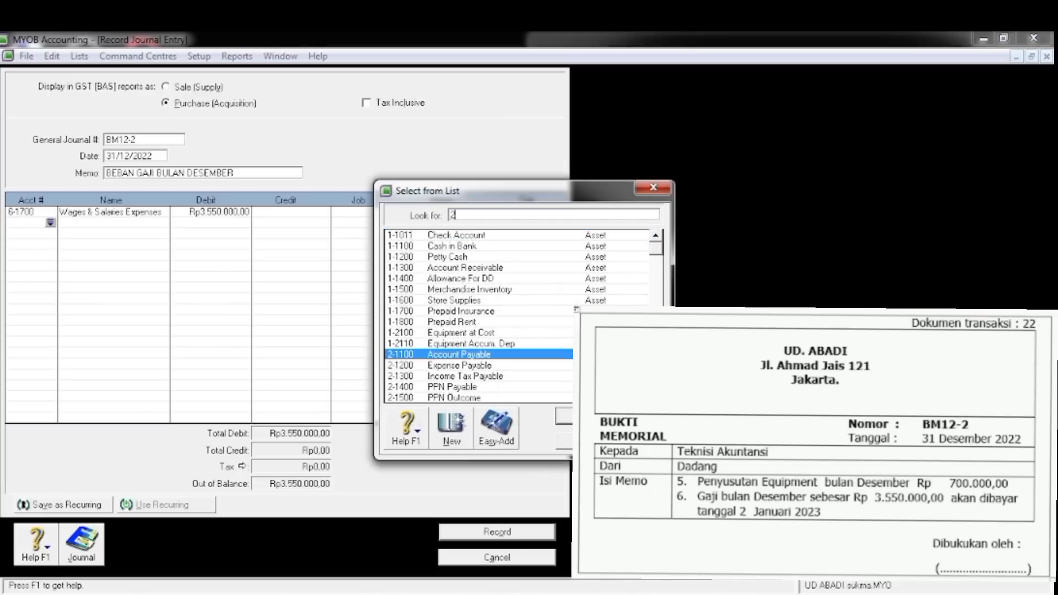
{"action": "type", "text": "-1200"}
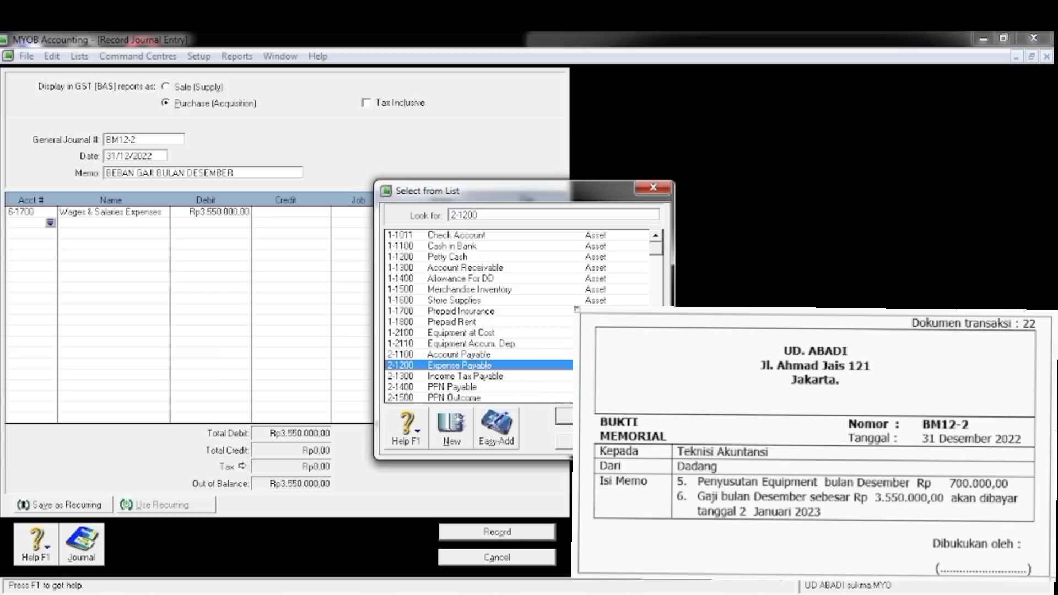
{"action": "key", "text": "Return"}
{"action": "key", "text": "Tab"}
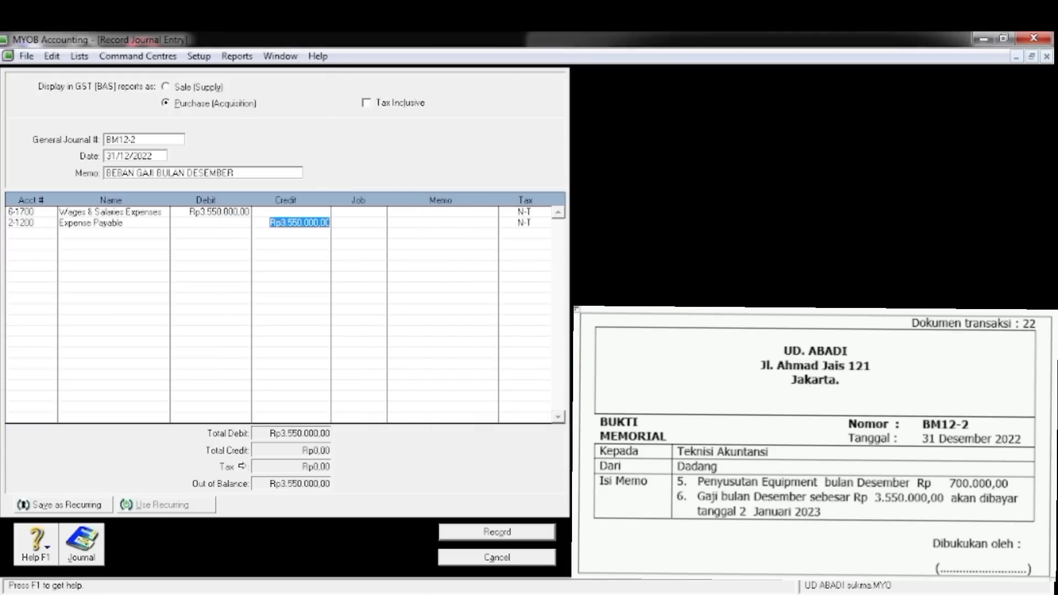
{"action": "key", "text": "Tab"}
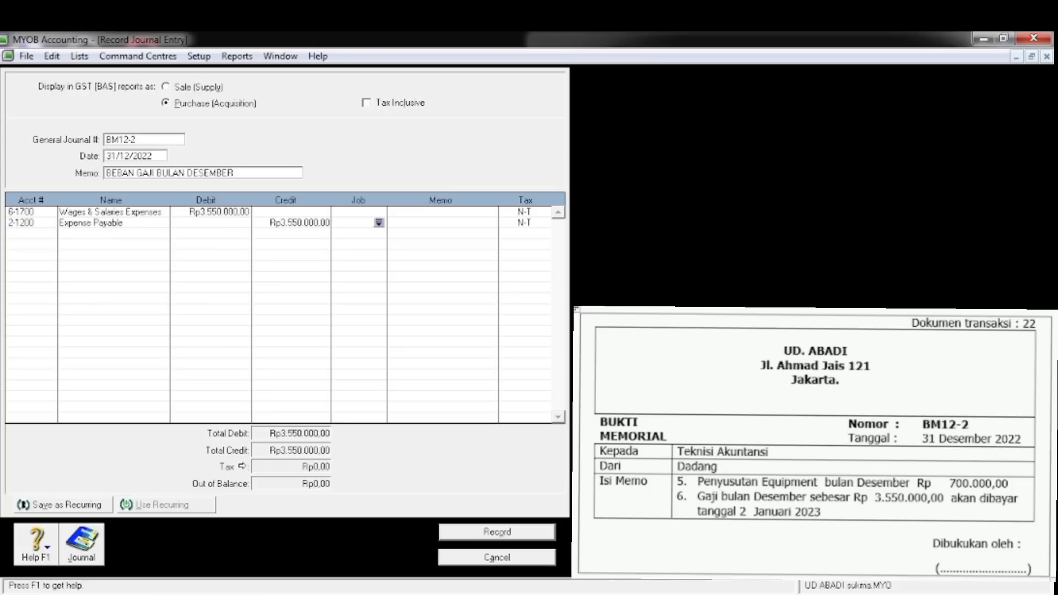
{"action": "left_click", "coordinate": [480, 534]}
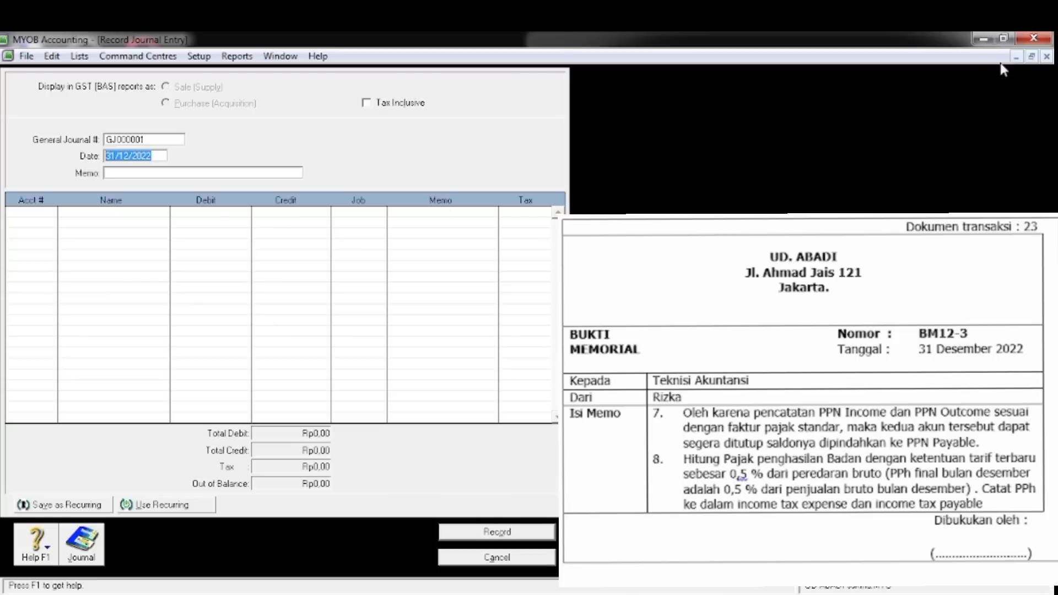
Minimize the blank journal entry and bring up the December 2022 Trial Balance report to examine the PPN account balances
{"action": "left_click", "coordinate": [1017, 57]}
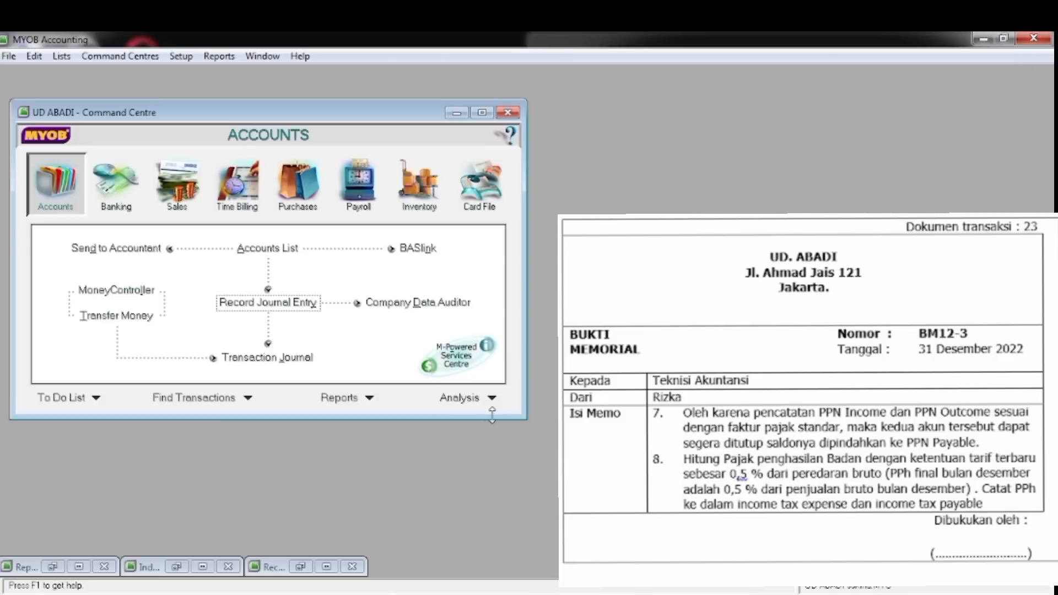
{"action": "left_click", "coordinate": [79, 568]}
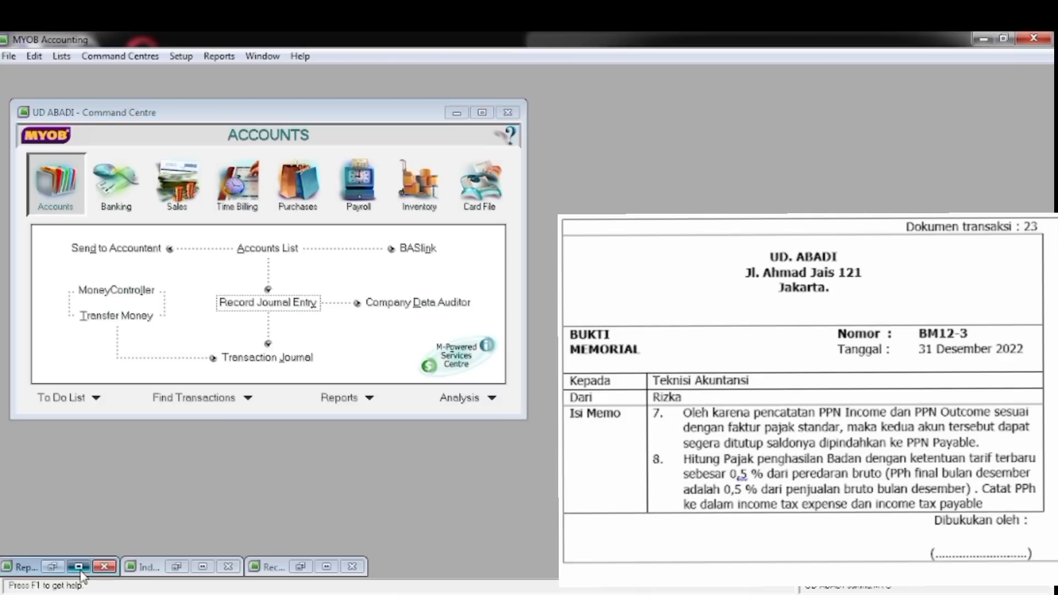
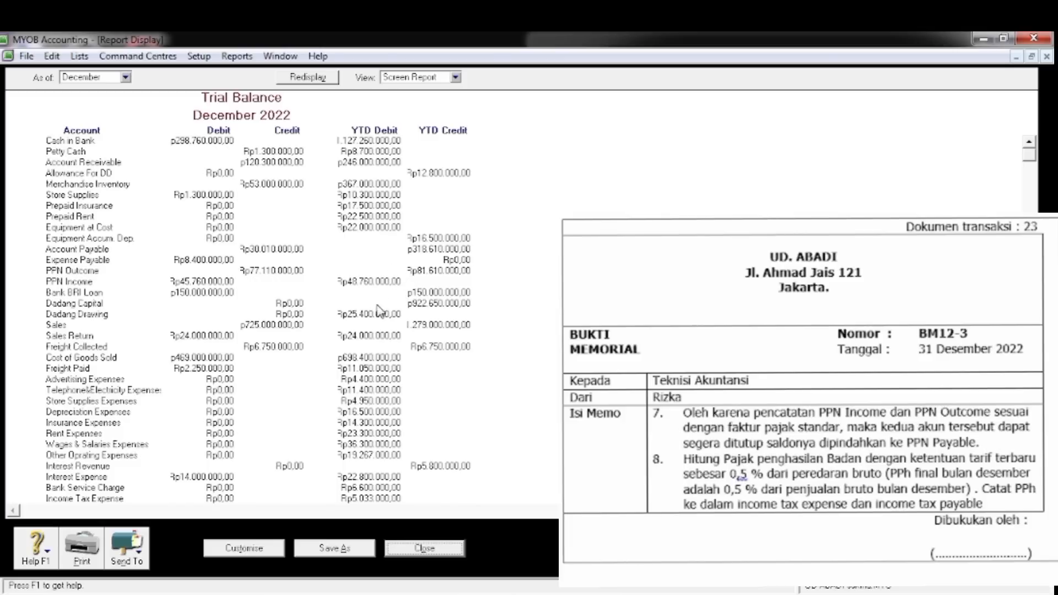
Return to the blank journal entry and give it journal number BM12-3 and memo PENUTUPAN PPN INCOME & PPN OUTCOME, keeping the date 31/12/2022
{"action": "left_click", "coordinate": [1016, 56]}
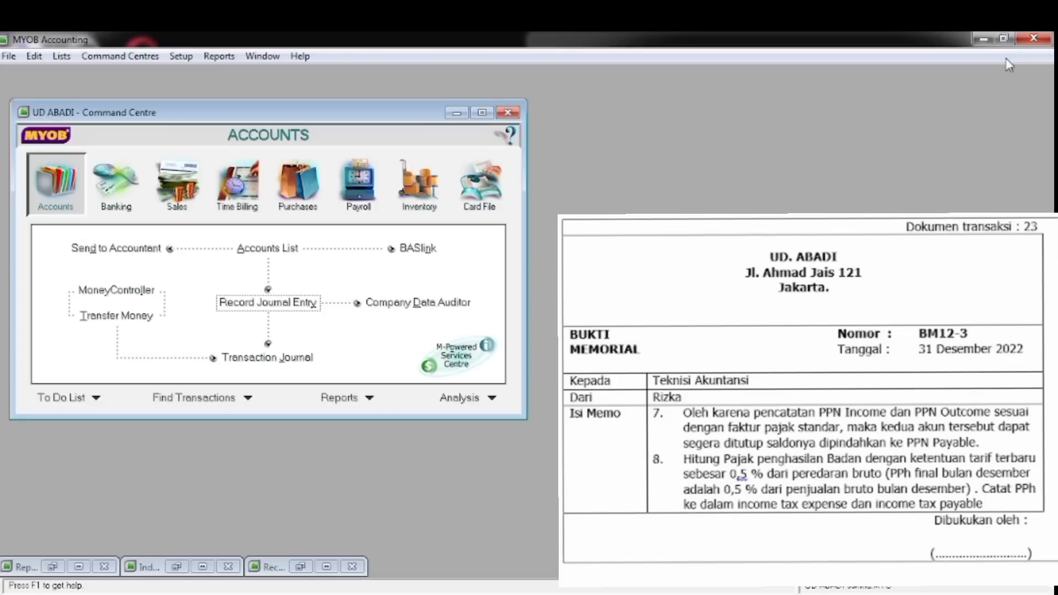
{"action": "left_click", "coordinate": [327, 567]}
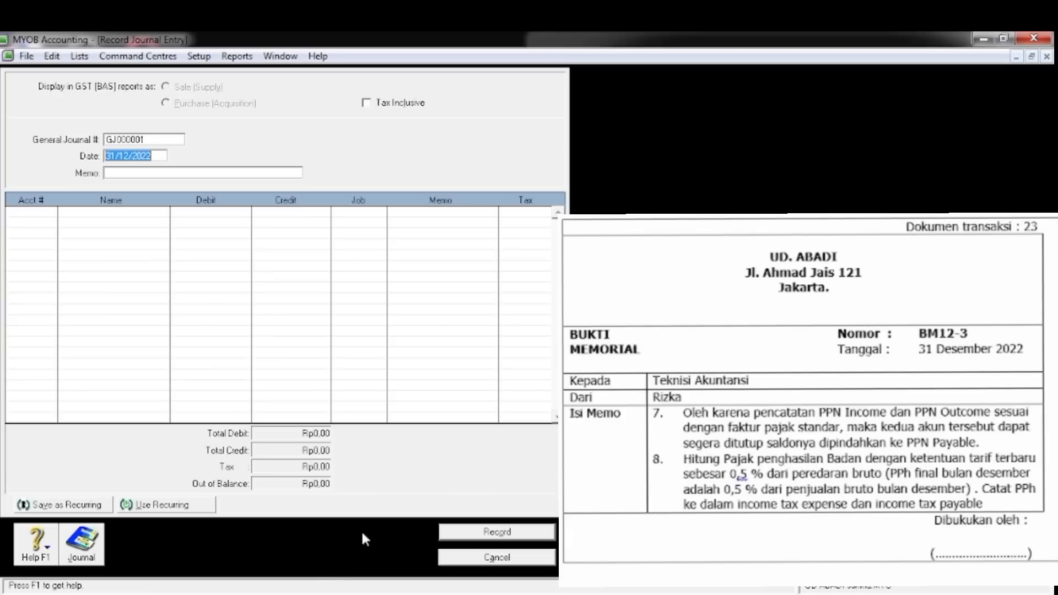
{"action": "left_click", "coordinate": [130, 140]}
{"action": "type", "text": "BM12-3"}
{"action": "key", "text": "Tab"}
{"action": "key", "text": "Tab"}
{"action": "type", "text": "PENUTUPAN "}
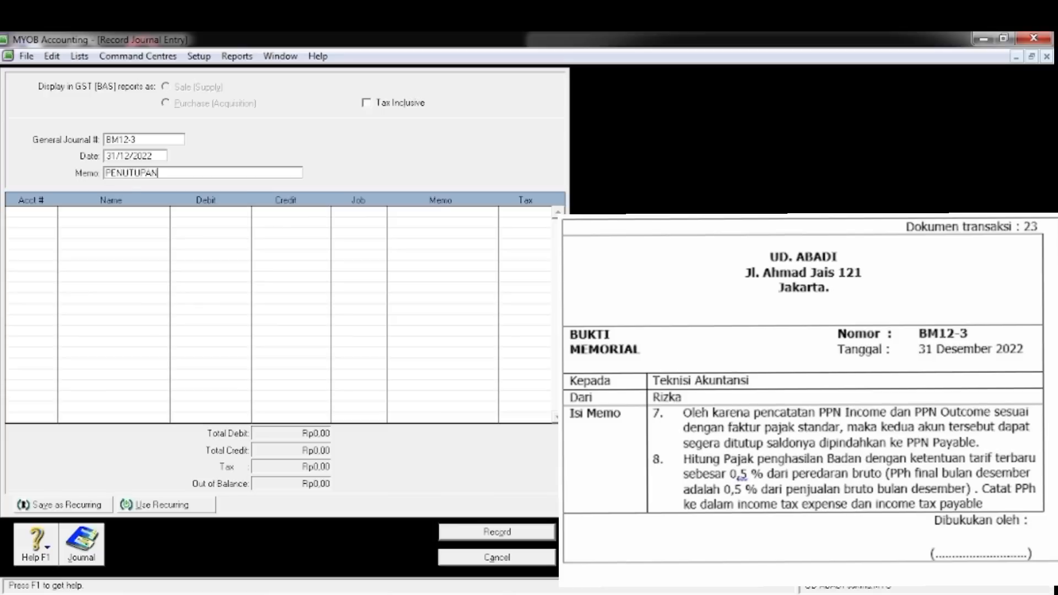
{"action": "type", "text": "PPN INCOME & PPN"}
{"action": "type", "text": "OUTCOME"}
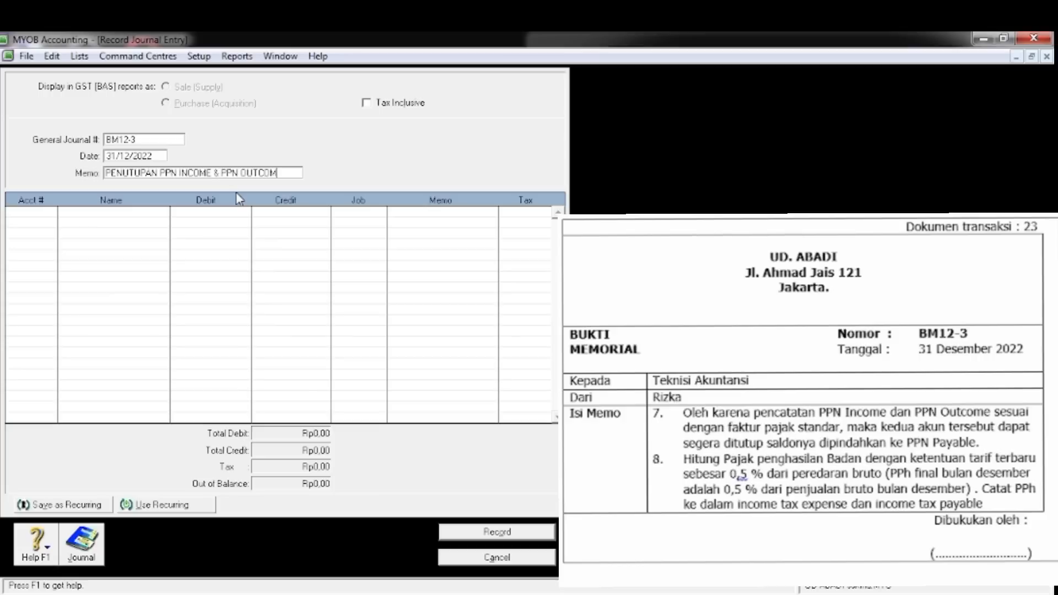
{"action": "key", "text": "Tab"}
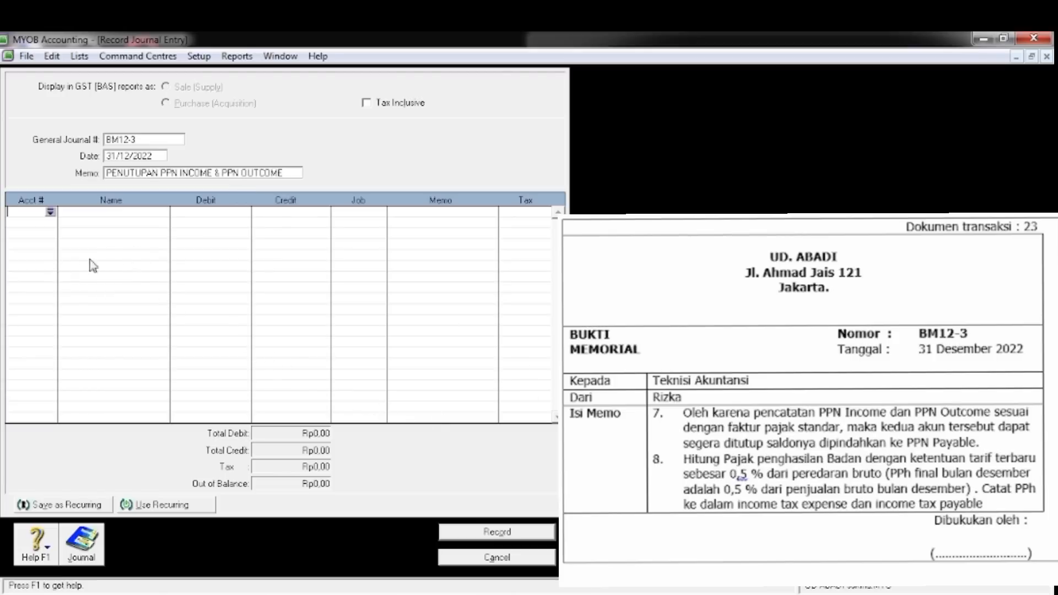
Debit account 2-1500 PPN Outcome with Rp81.610.000 on the first line of the entry
{"action": "left_click", "coordinate": [51, 213]}
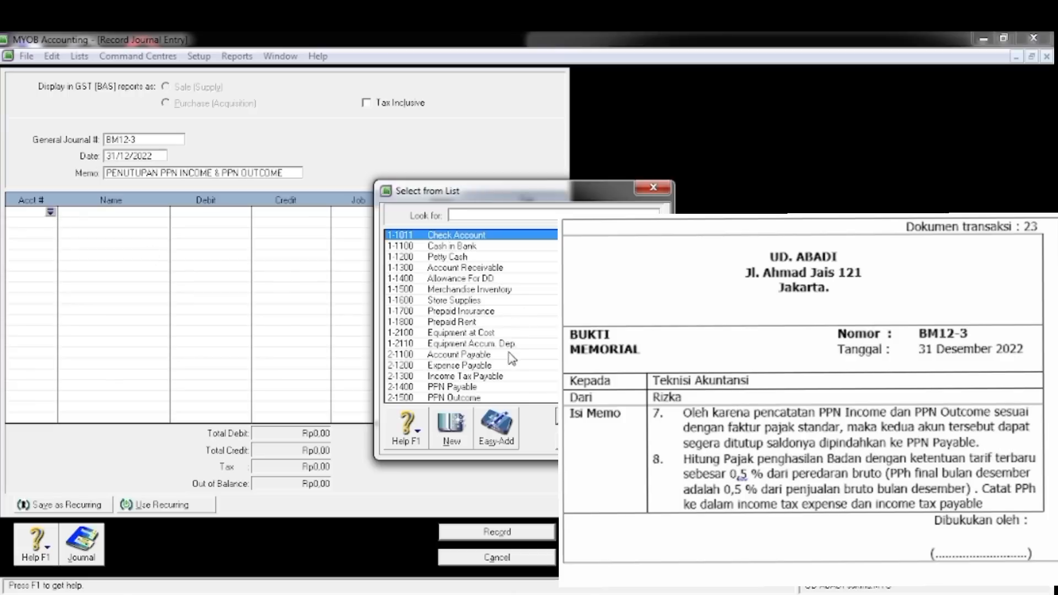
{"action": "left_click", "coordinate": [477, 397]}
{"action": "left_click", "coordinate": [590, 416]}
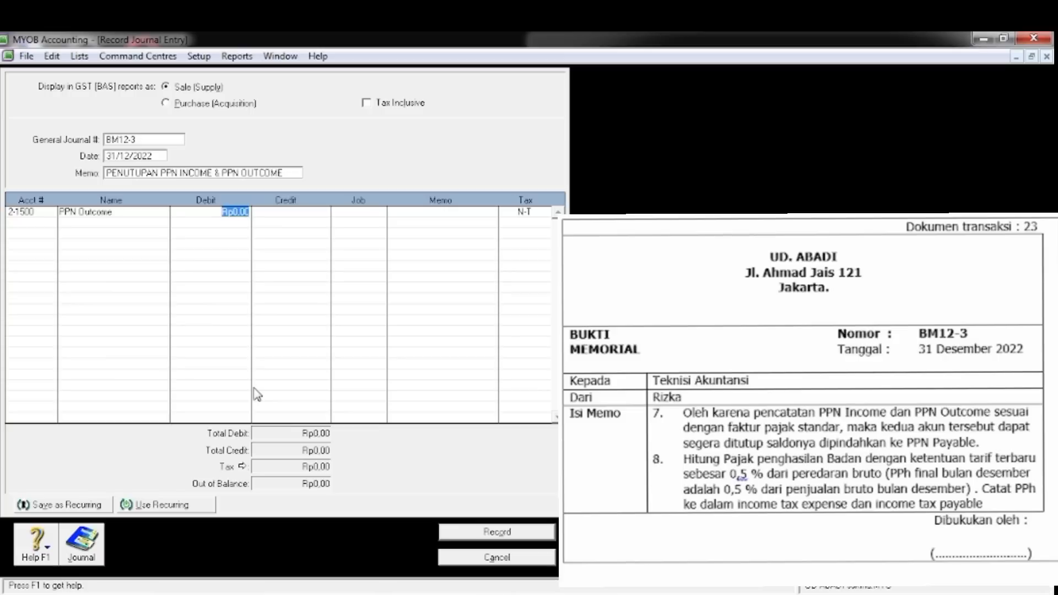
{"action": "type", "text": "81610000"}
{"action": "key", "text": "Tab"}
{"action": "key", "text": "Tab"}
{"action": "key", "text": "Tab"}
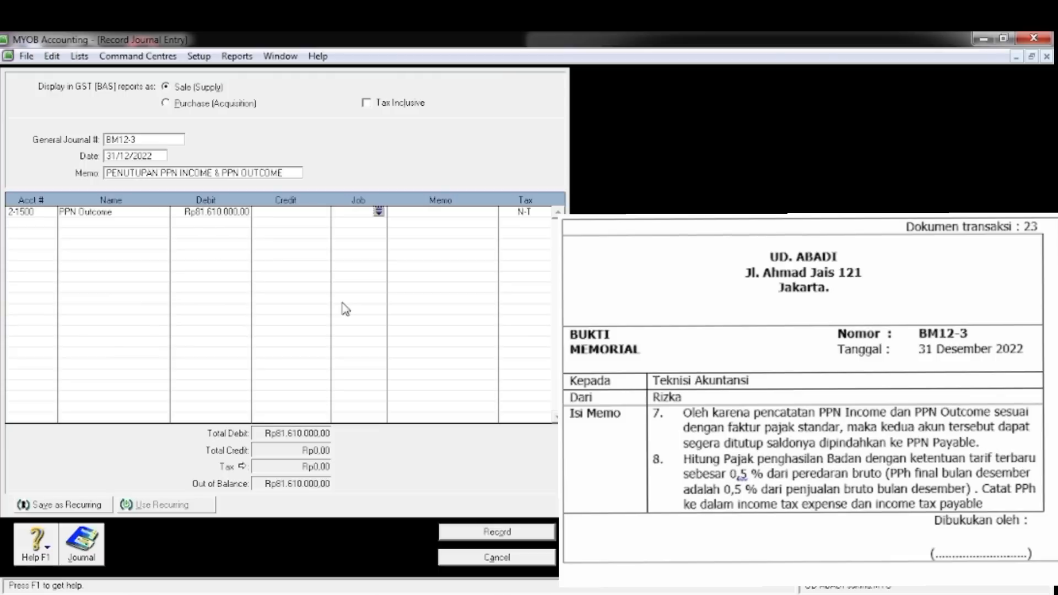
{"action": "key", "text": "Tab"}
Credit account 2-1600 PPN Income with Rp48.760.000 on the second line of the entry
{"action": "key", "text": "Tab"}
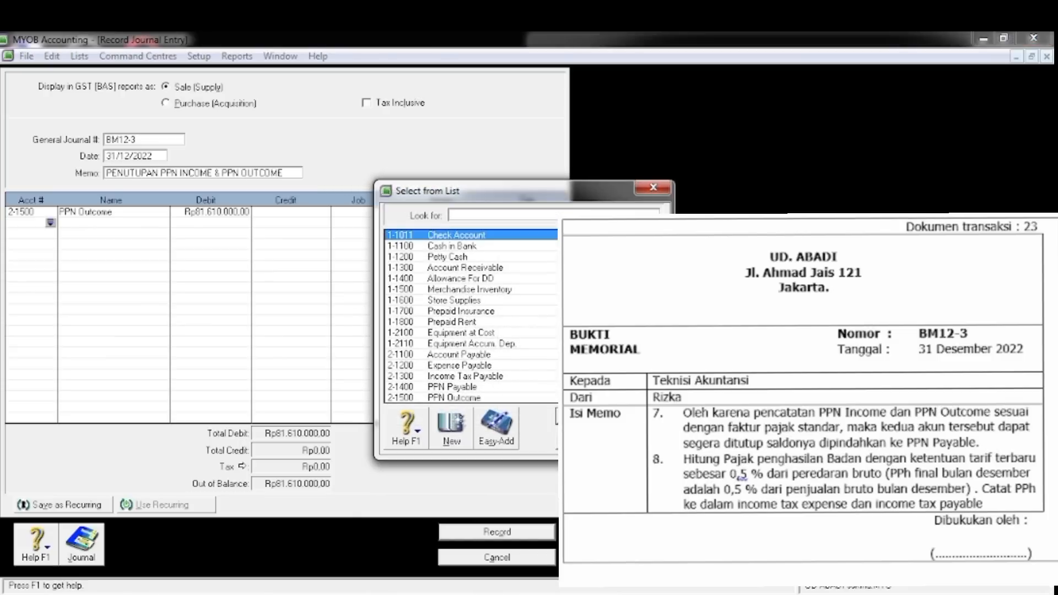
{"action": "scroll", "coordinate": [471, 315], "scroll_direction": "down", "scroll_amount": 1}
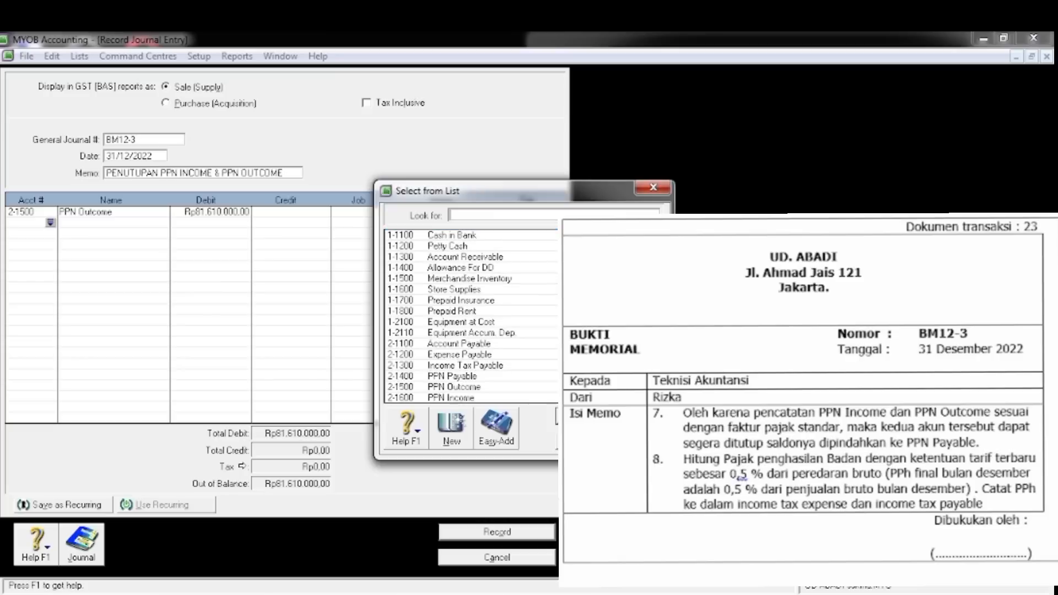
{"action": "left_click", "coordinate": [485, 398]}
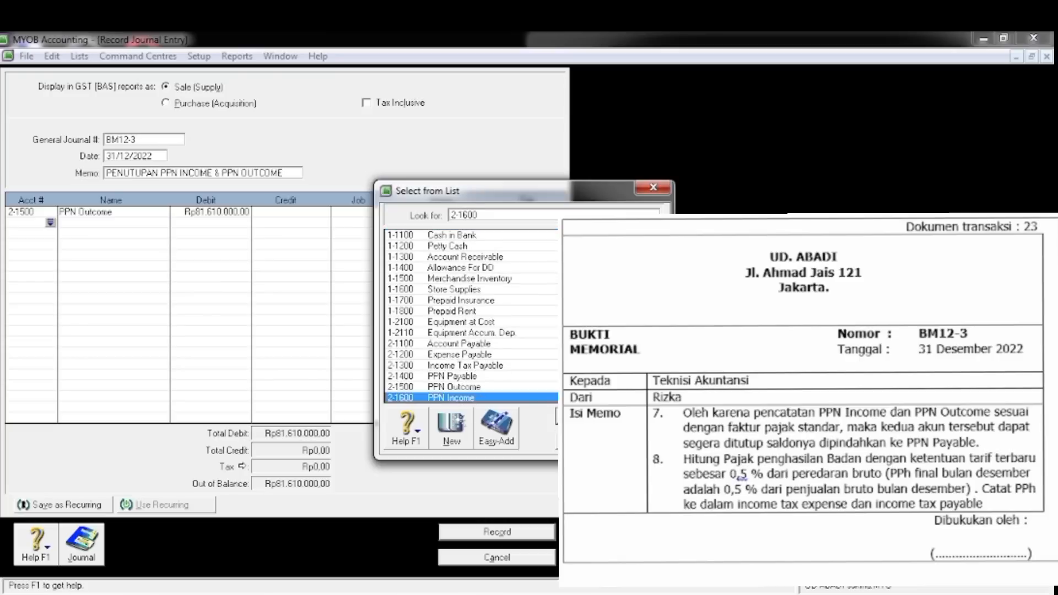
{"action": "key", "text": "Return"}
{"action": "key", "text": "Tab"}
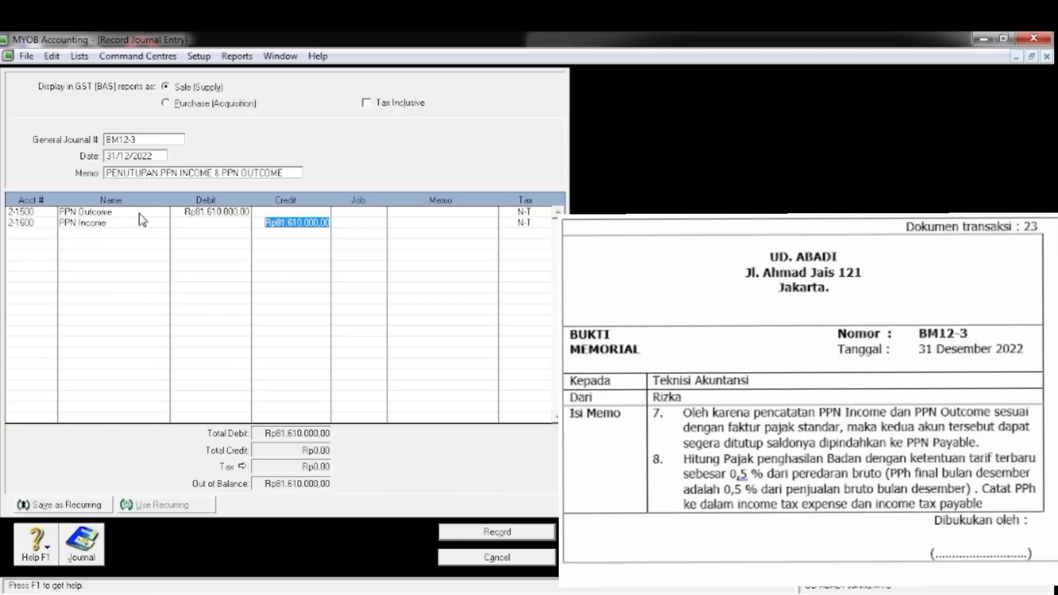
{"action": "key", "text": "BackSpace"}
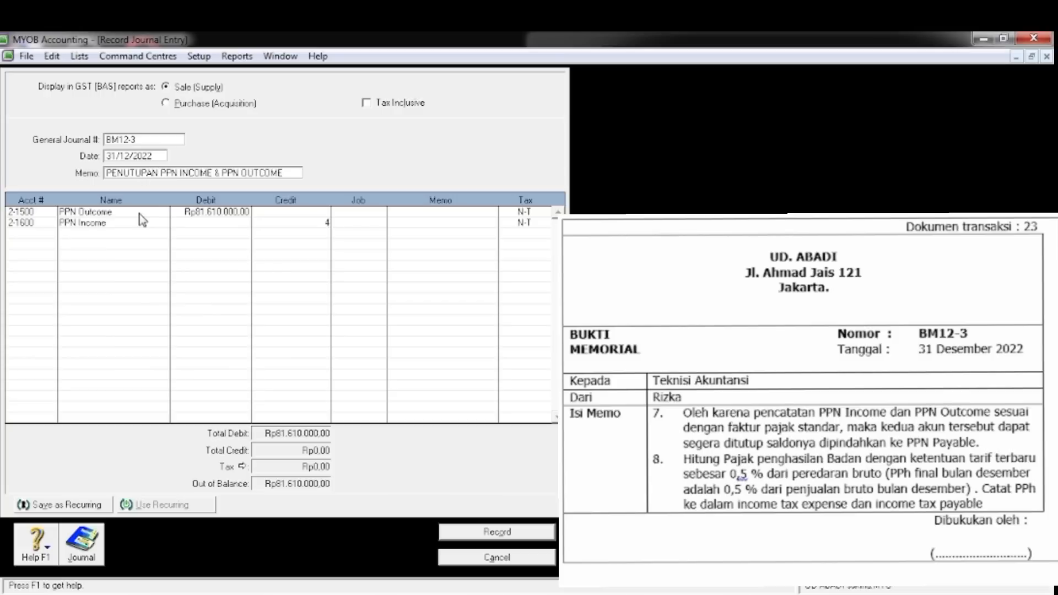
{"action": "type", "text": "48,760,000"}
{"action": "key", "text": "Tab"}
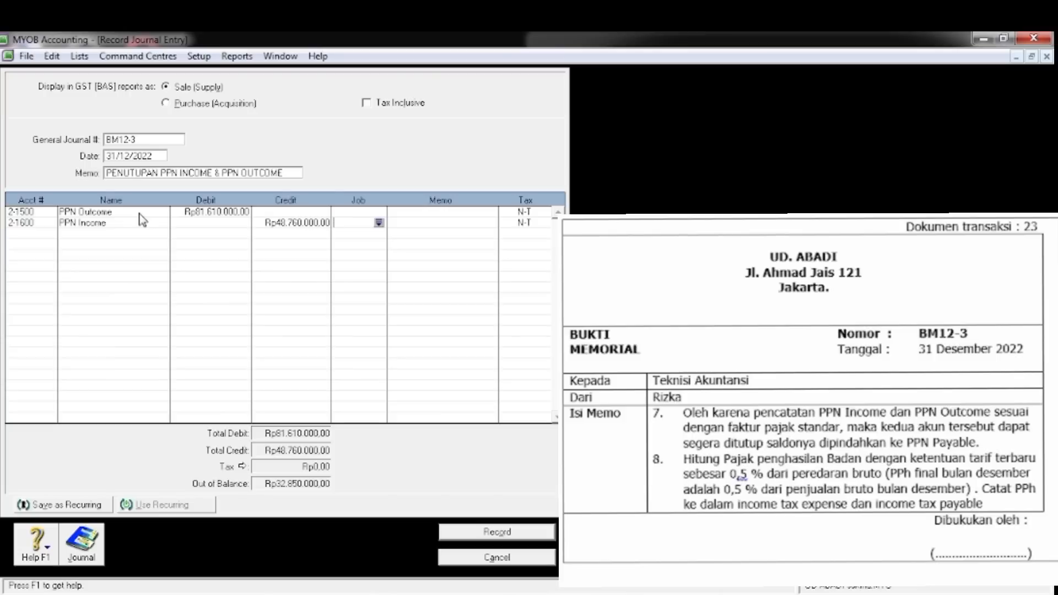
{"action": "key", "text": "Tab"}
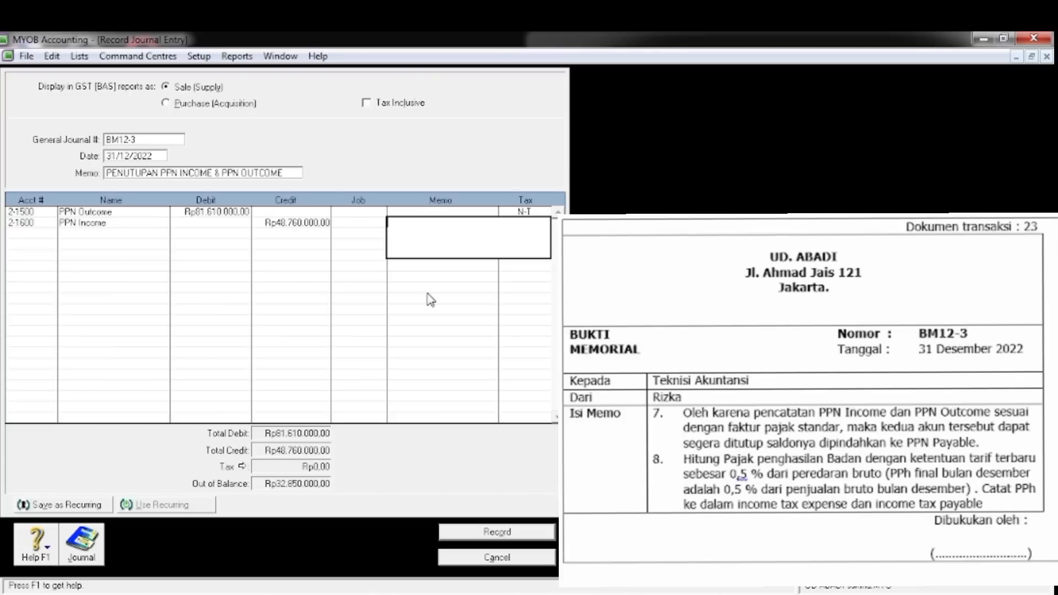
{"action": "key", "text": "Tab"}
{"action": "key", "text": "Tab"}
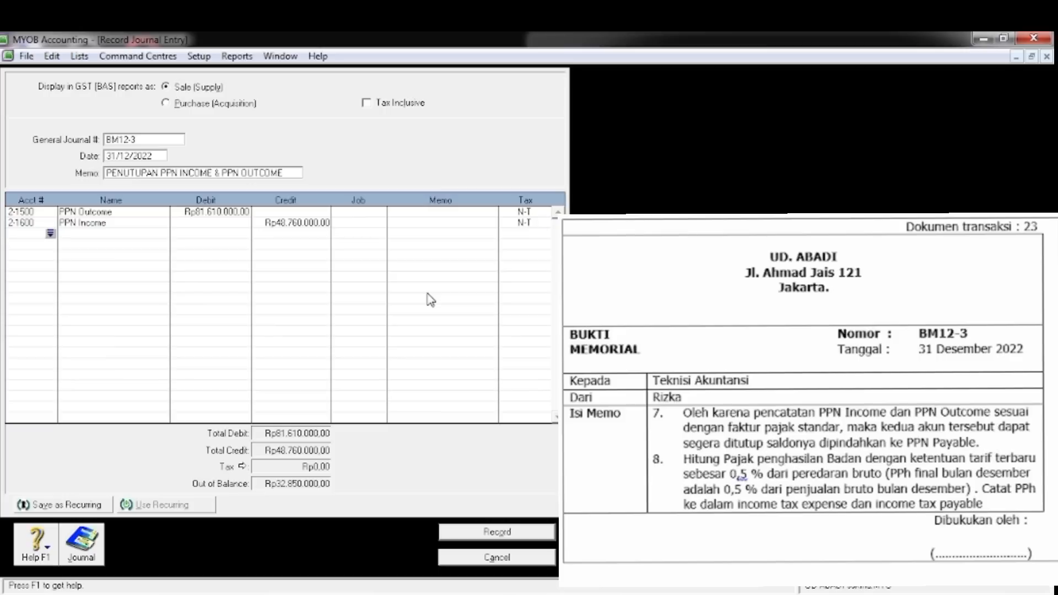
Credit account 2-1400 PPN Payable with the remaining Rp32.850.000 on the third line and record the PPN closing entry
{"action": "key", "text": "Tab"}
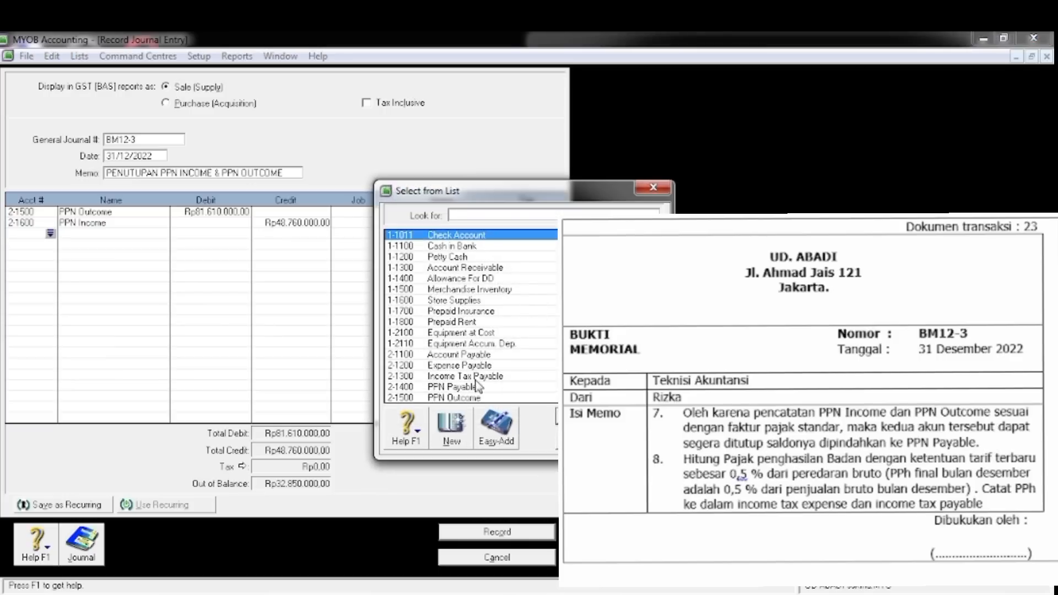
{"action": "left_click", "coordinate": [466, 388]}
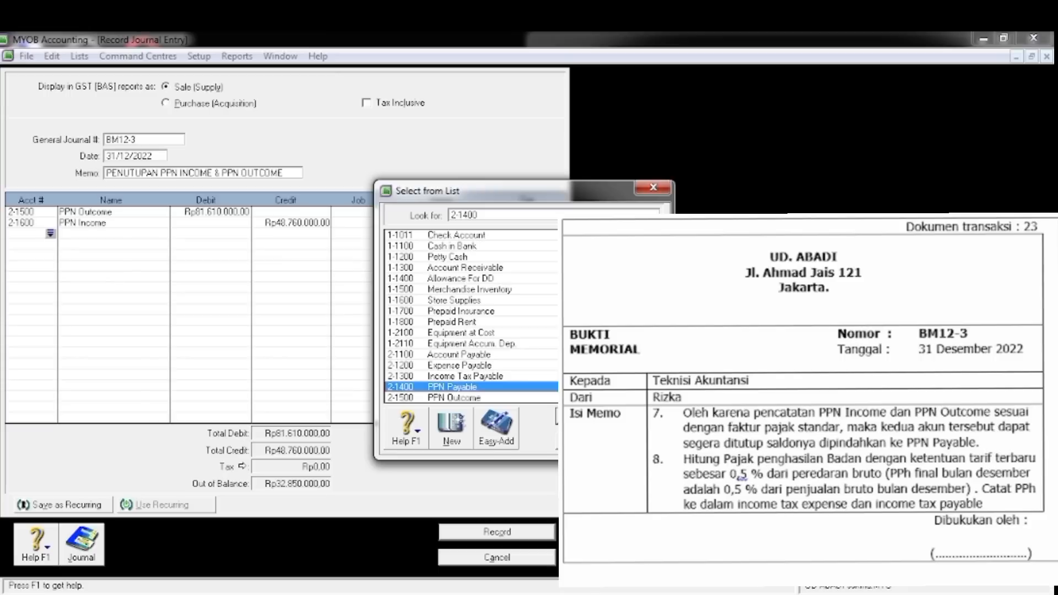
{"action": "key", "text": "Return"}
{"action": "key", "text": "Tab"}
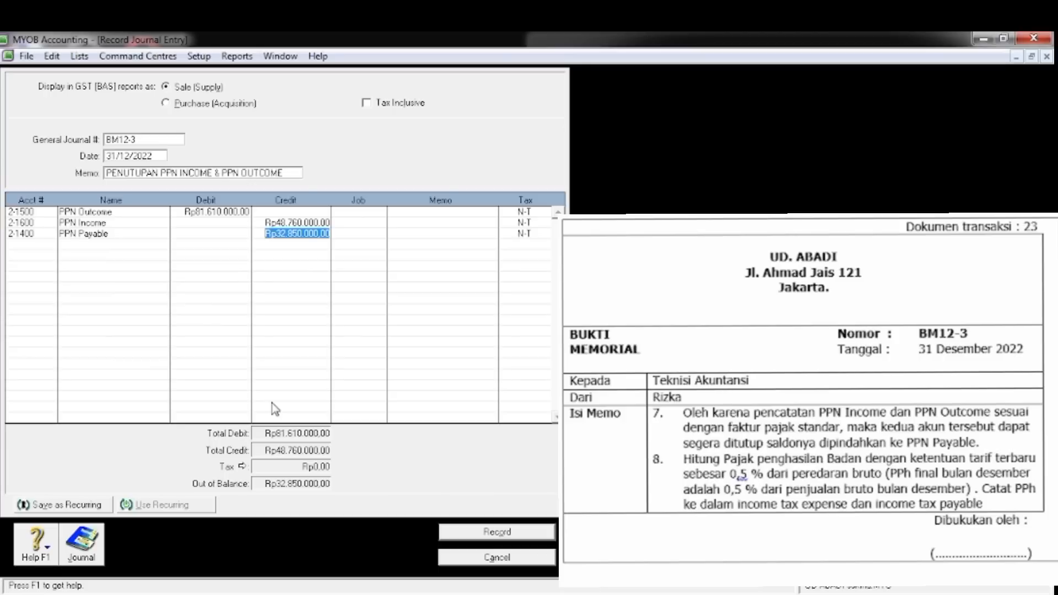
{"action": "key", "text": "Tab"}
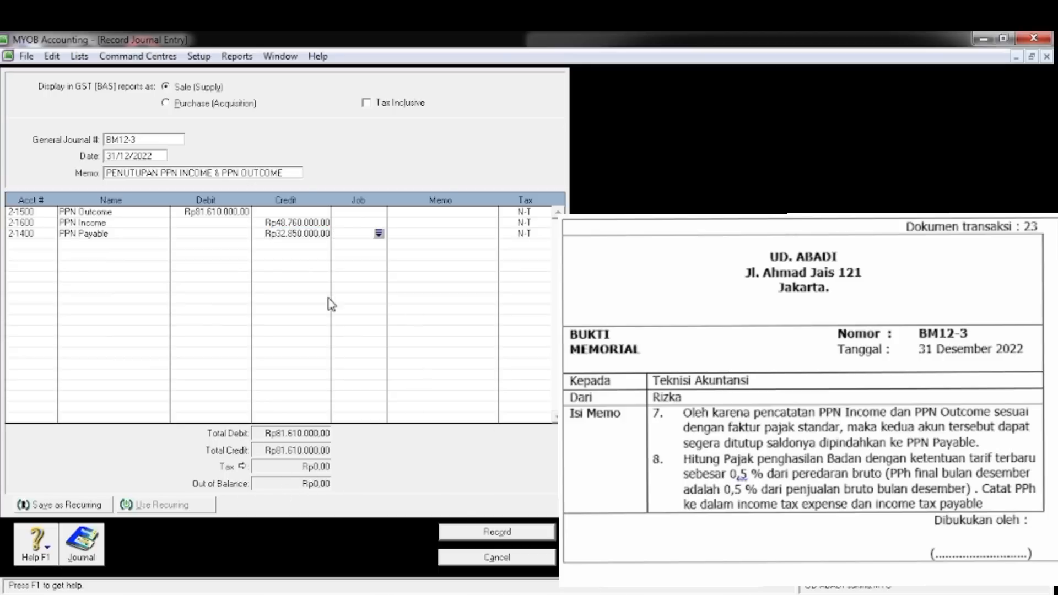
{"action": "left_click", "coordinate": [475, 534]}
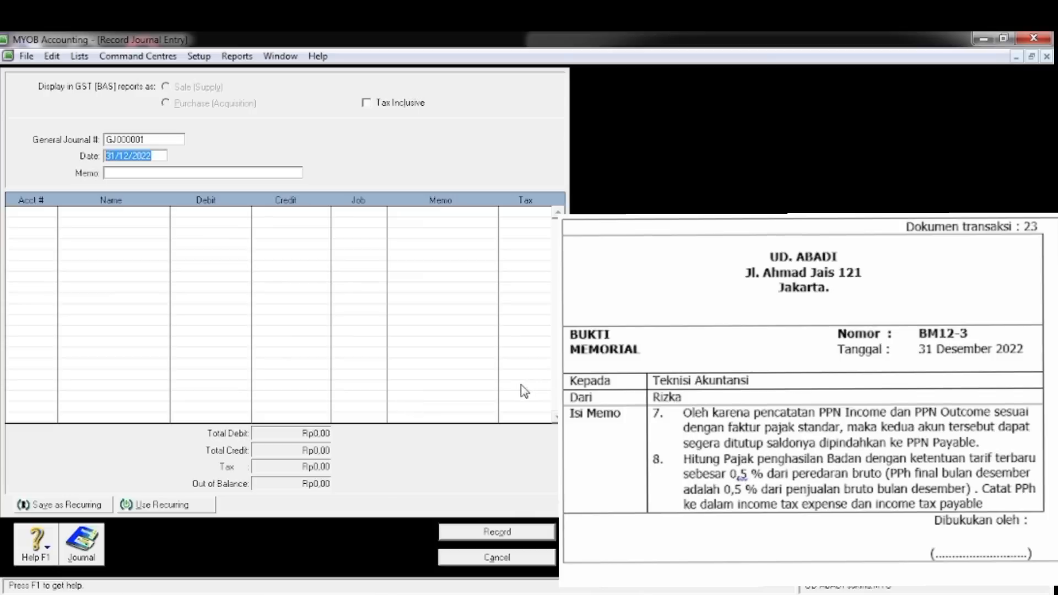
Bring up the December Trial Balance for the sales figure, switch to Excel and calculate the income tax in cell K8 with =0,5%*725000000
{"action": "left_click", "coordinate": [1015, 56]}
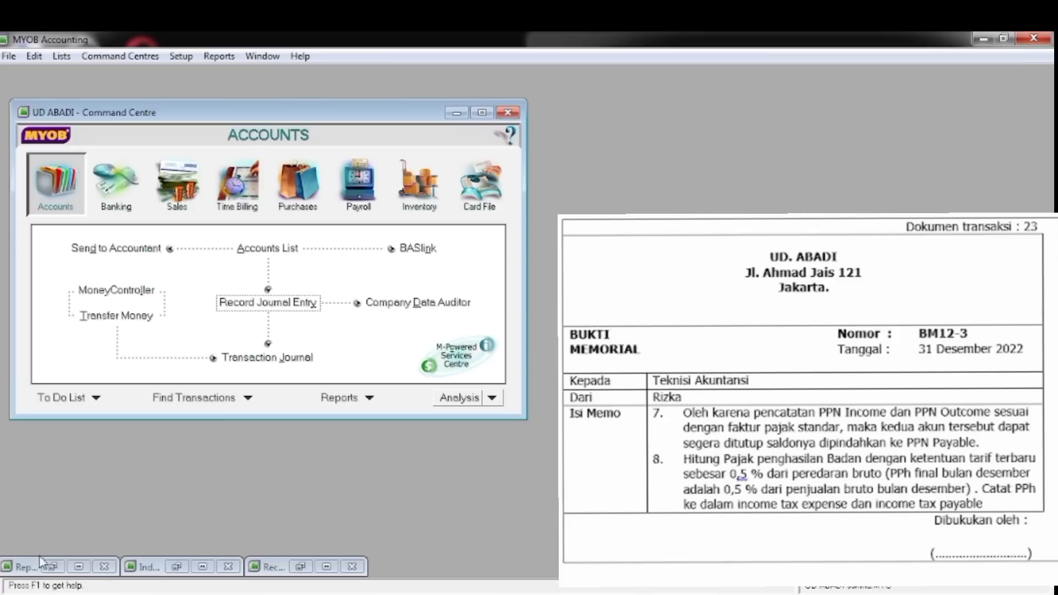
{"action": "left_click", "coordinate": [78, 567]}
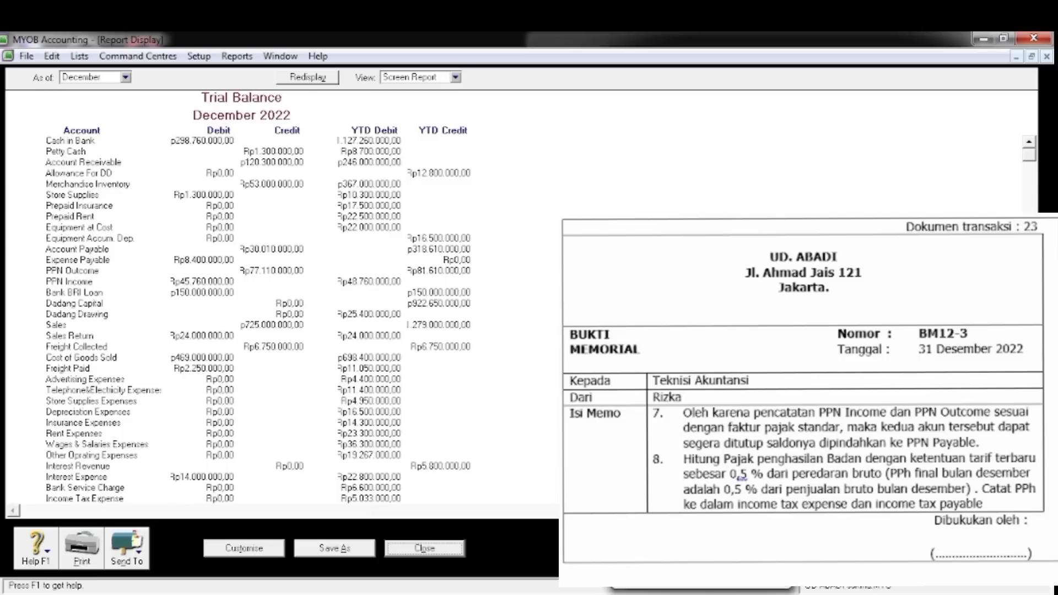
{"action": "left_click", "coordinate": [698, 591]}
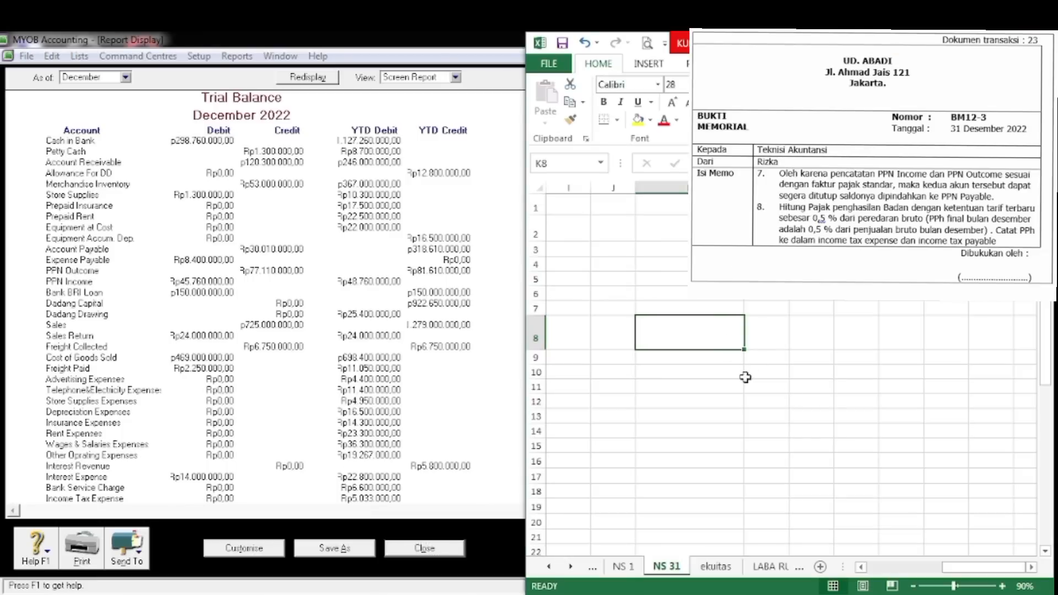
{"action": "type", "text": "="}
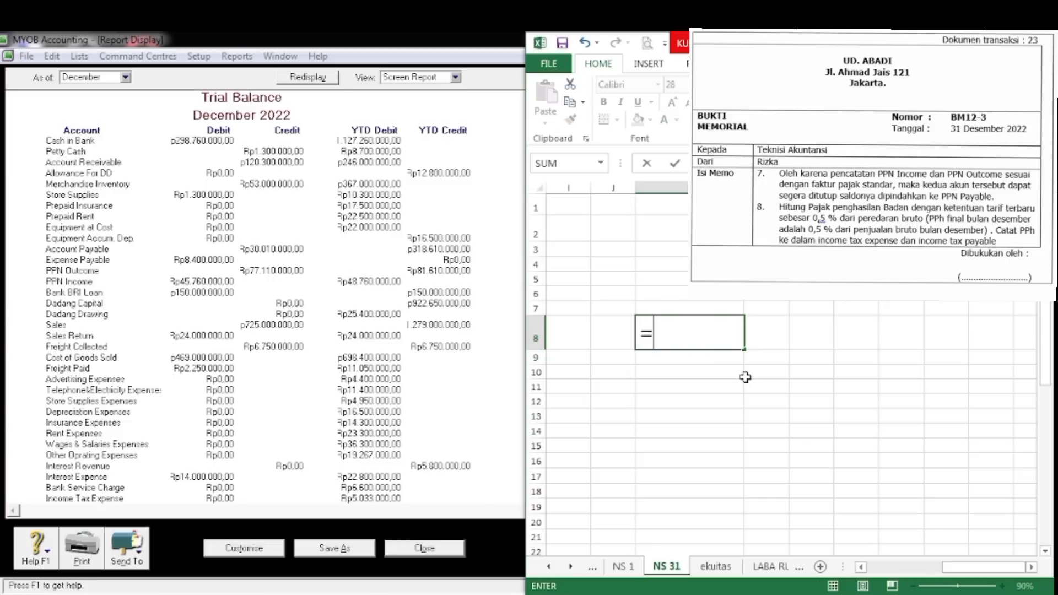
{"action": "type", "text": "0,5%"}
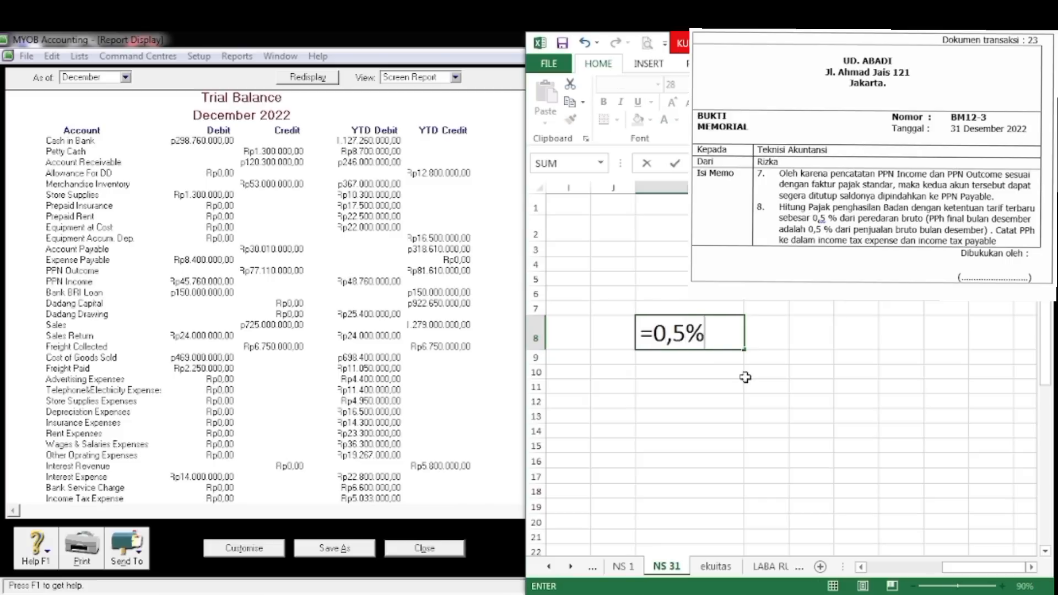
{"action": "type", "text": "*"}
{"action": "type", "text": "725"}
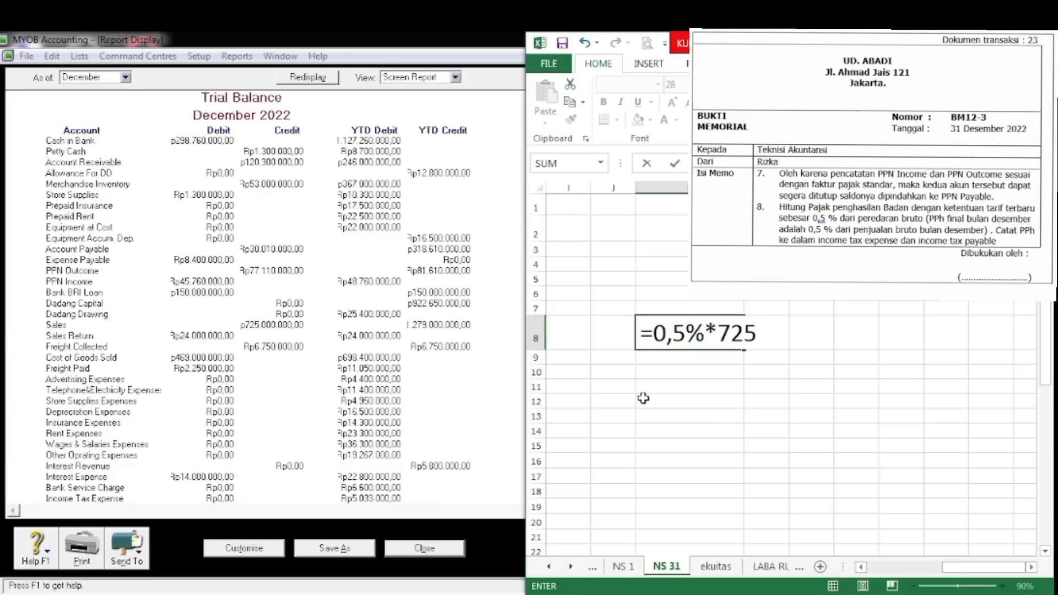
{"action": "type", "text": "000000"}
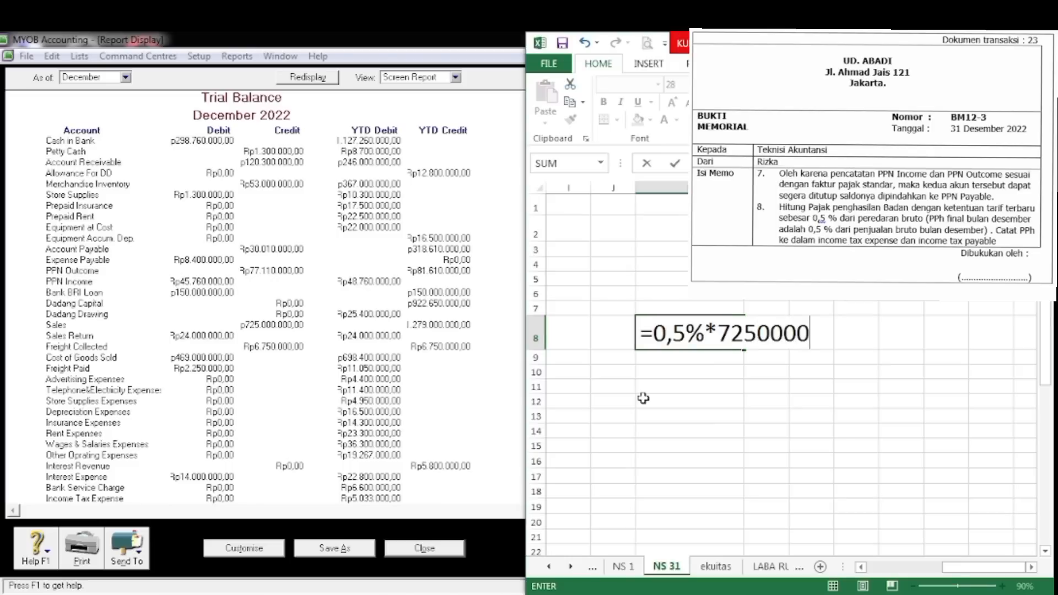
{"action": "key", "text": "Return"}
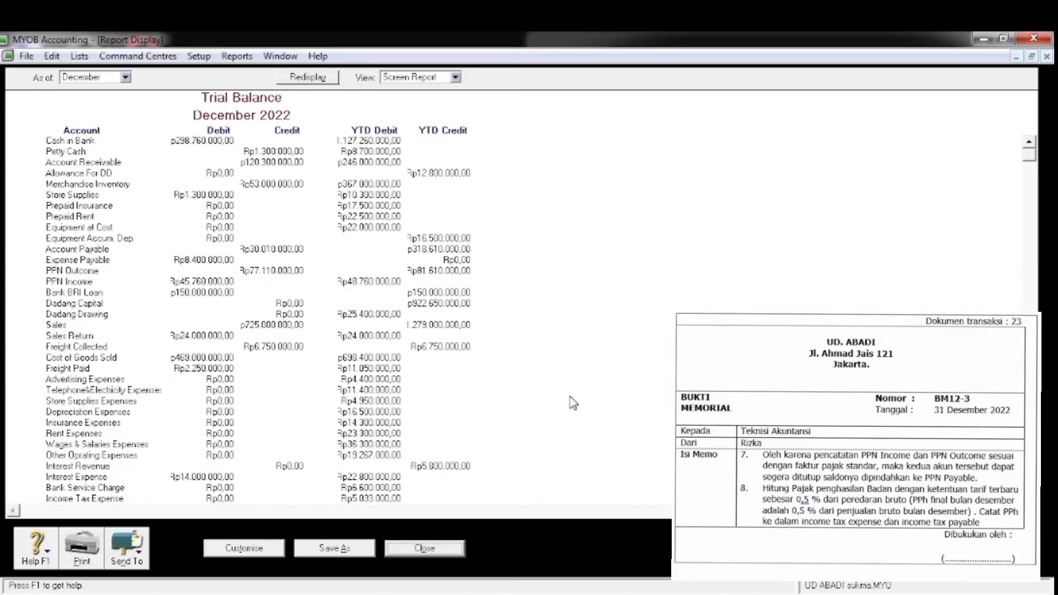
Return to the blank MYOB journal entry and set journal number BM12-3 and memo PENYESUAIAN PAJAK, keeping the date 31/12/2022
{"action": "left_click", "coordinate": [1016, 58]}
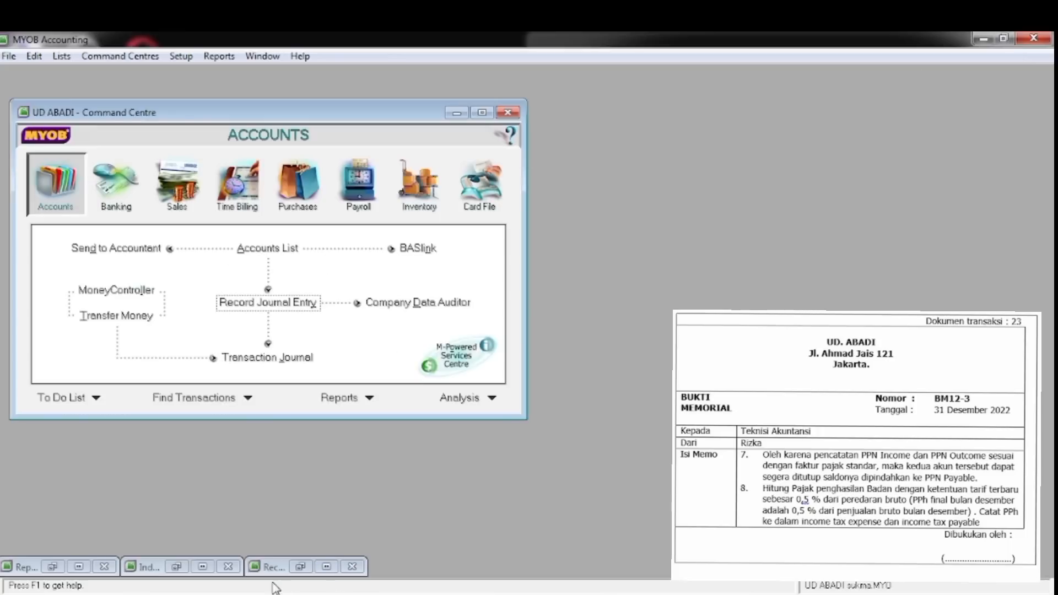
{"action": "left_click", "coordinate": [325, 569]}
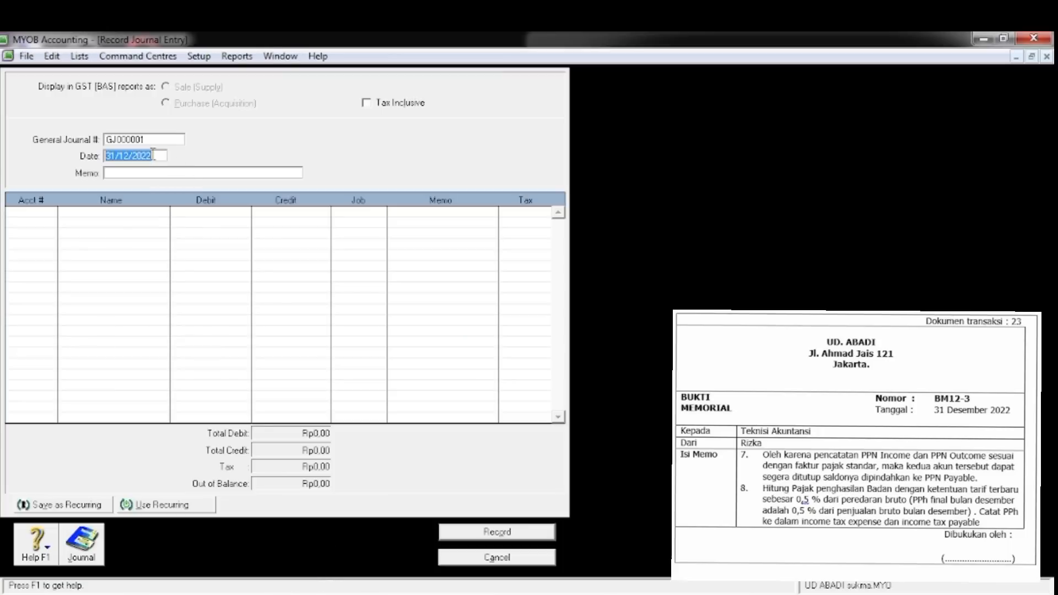
{"action": "left_click", "coordinate": [139, 141]}
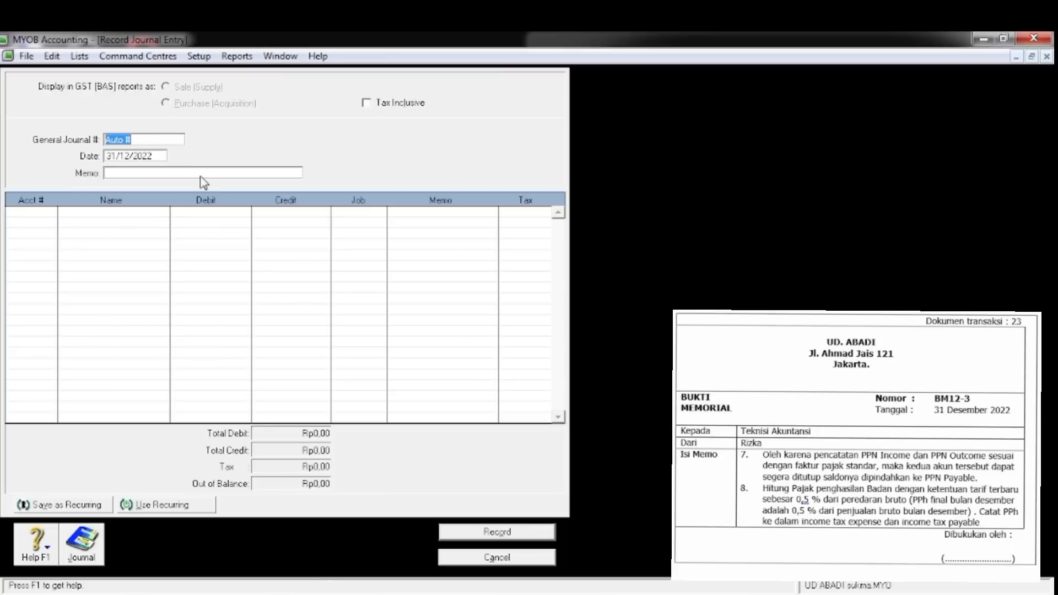
{"action": "type", "text": "BM12-3"}
{"action": "key", "text": "Tab"}
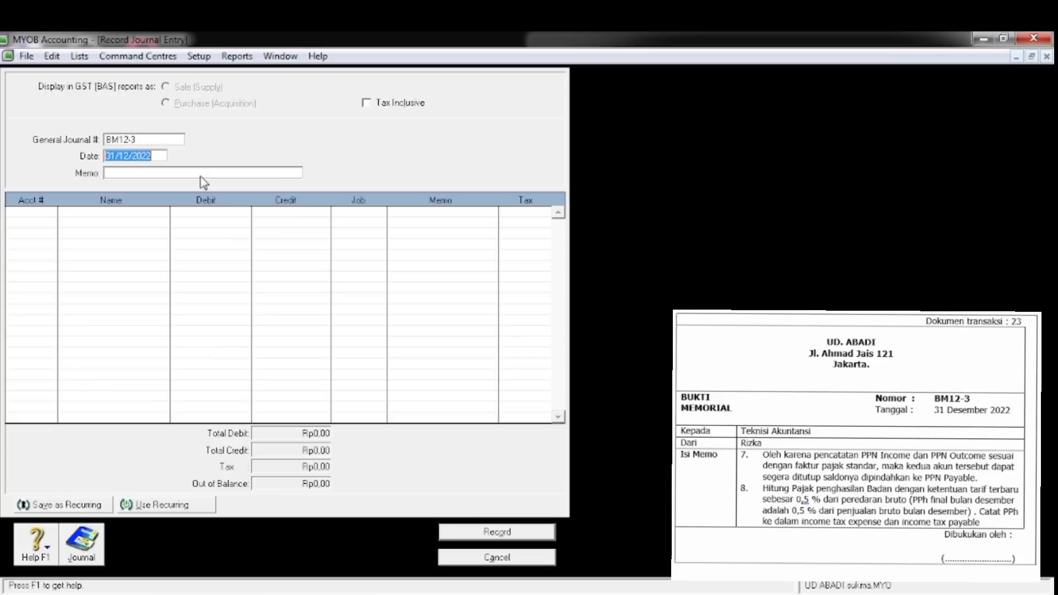
{"action": "left_click", "coordinate": [202, 174]}
{"action": "type", "text": "PENYESUAI"}
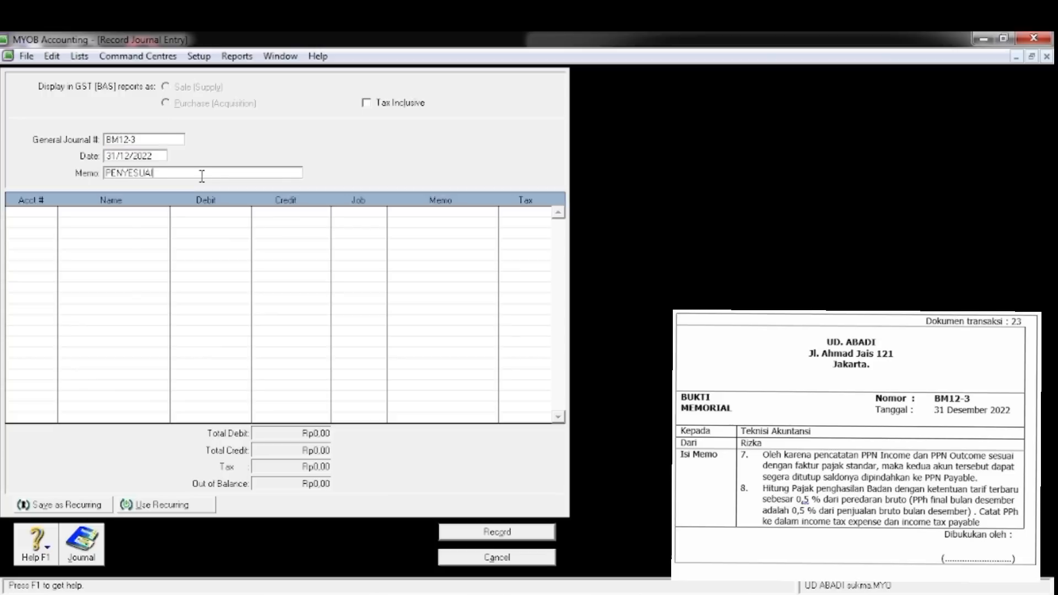
{"action": "type", "text": "AN PAJAK"}
{"action": "key", "text": "Tab"}
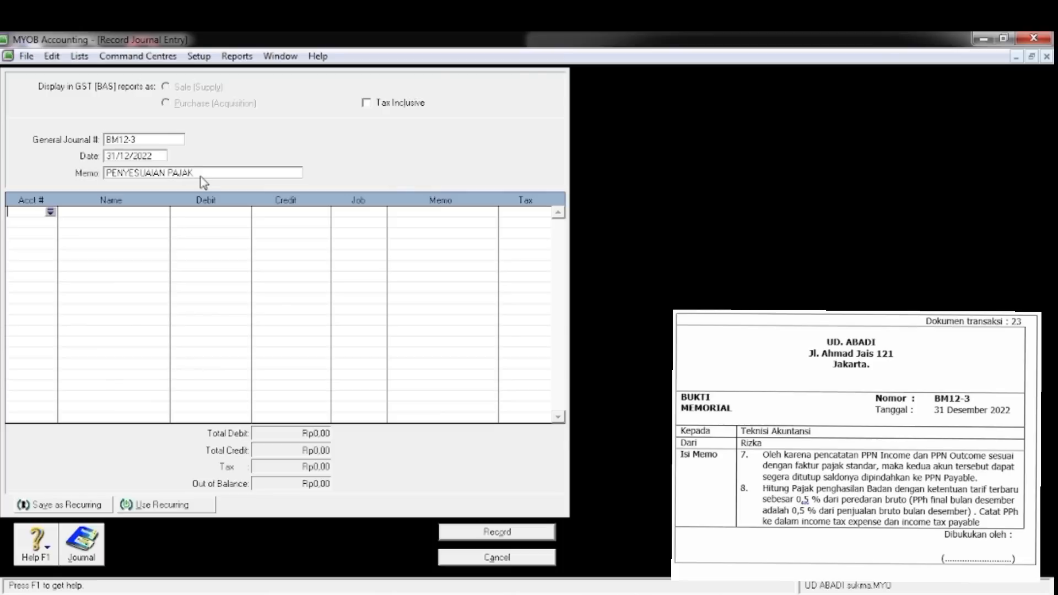
Debit account 9-1300 Income Tax Expense with Rp3.625.000 on the first line, checking the amount in cell K8 of the Excel workbook
{"action": "key", "text": "Tab"}
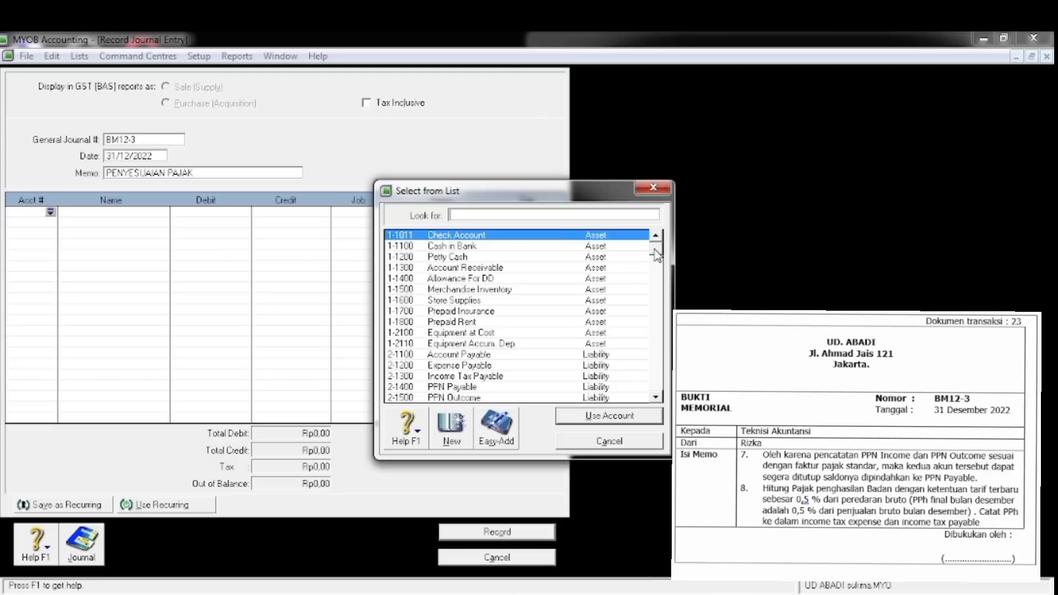
{"action": "type", "text": "8"}
{"action": "key", "text": "BackSpace"}
{"action": "type", "text": "9-1300"}
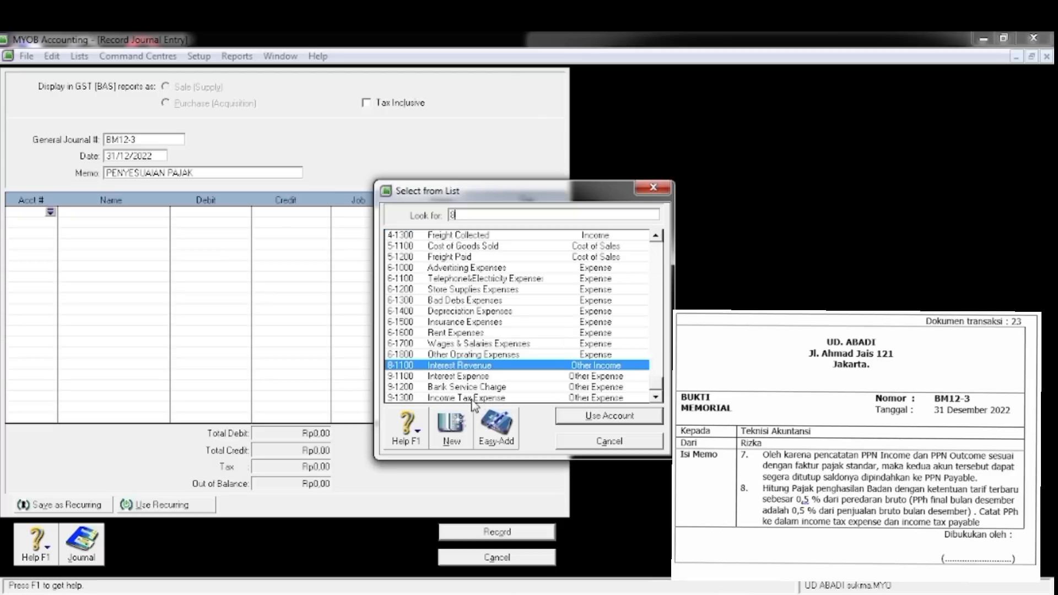
{"action": "left_click", "coordinate": [591, 419]}
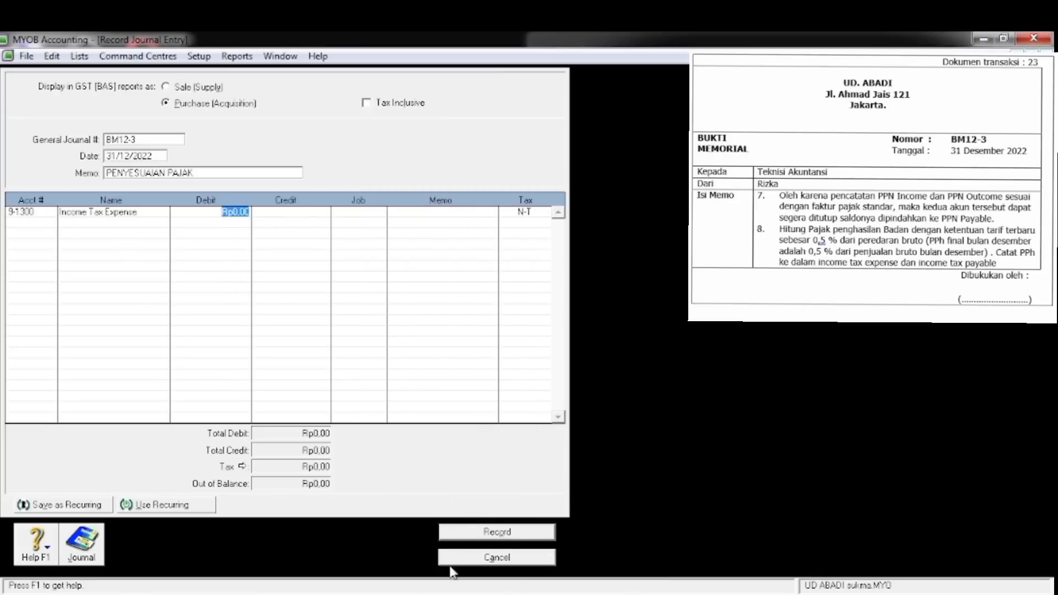
{"action": "left_click", "coordinate": [701, 594]}
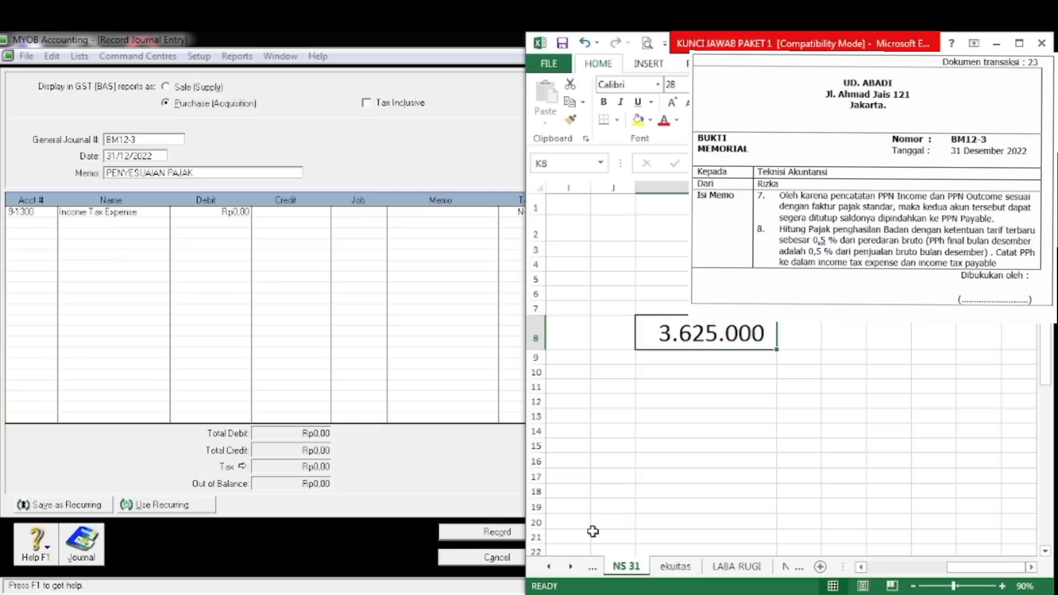
{"action": "left_click", "coordinate": [996, 43]}
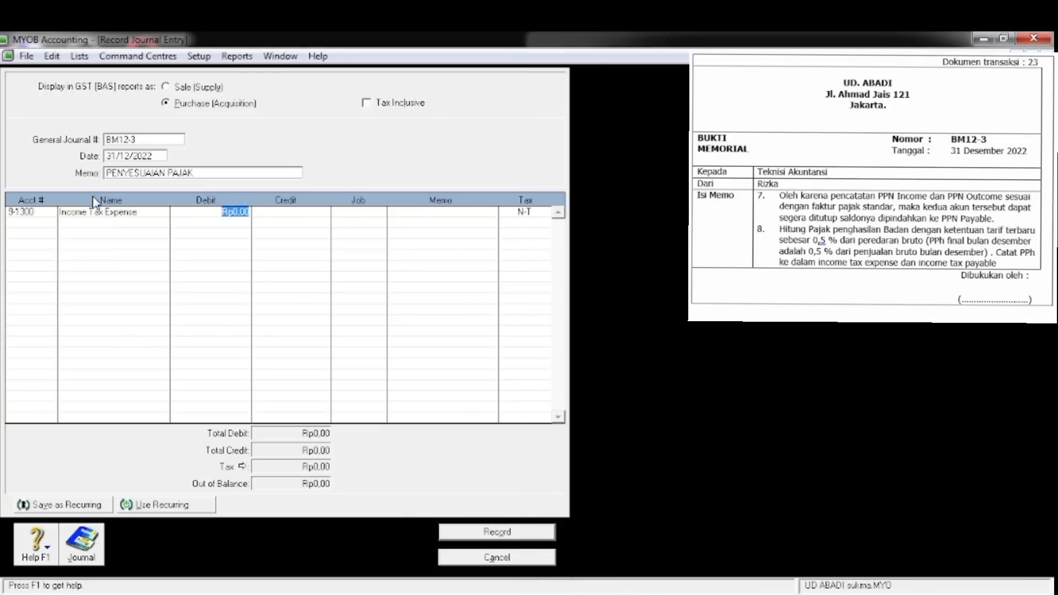
{"action": "type", "text": "3625000"}
{"action": "key", "text": "Tab"}
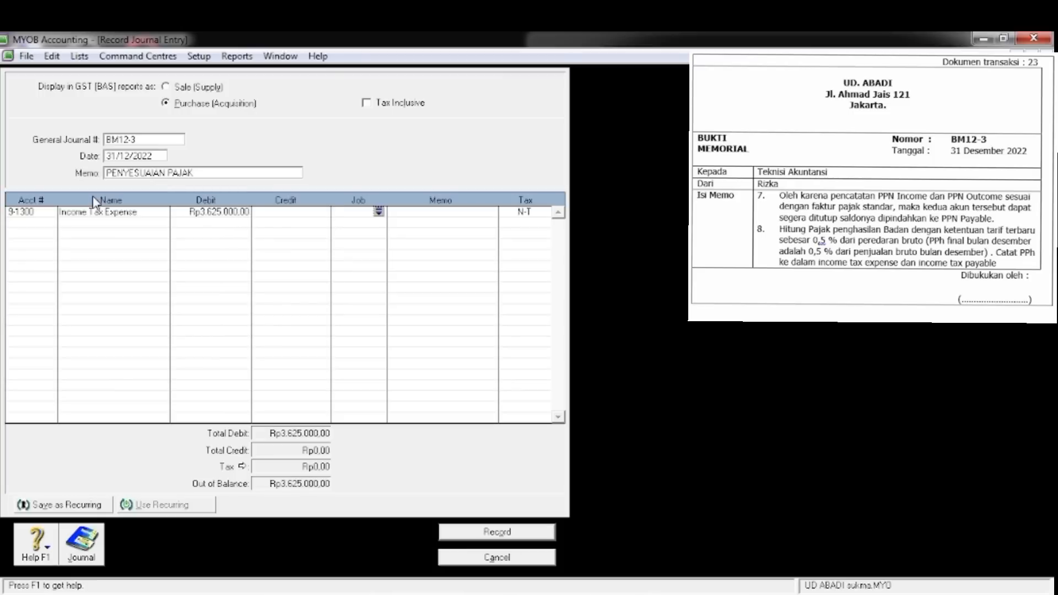
Credit account 2-1300 Income Tax Payable with Rp3.625.000 on the second line, record the entry and close the journal form
{"action": "key", "text": "Tab"}
{"action": "key", "text": "Tab"}
{"action": "key", "text": "Tab"}
{"action": "key", "text": "Tab"}
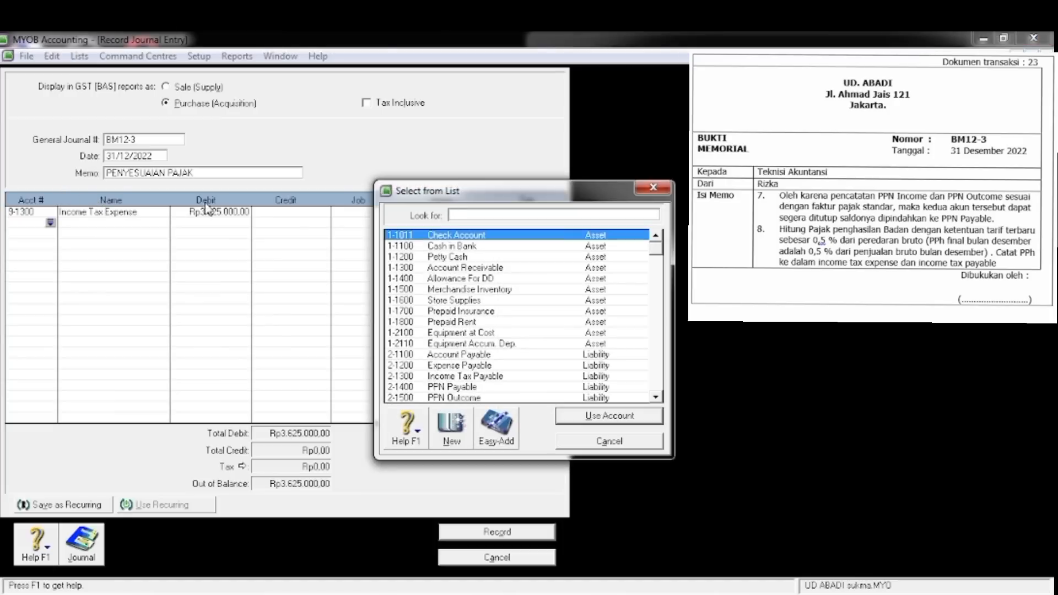
{"action": "type", "text": "2-1300"}
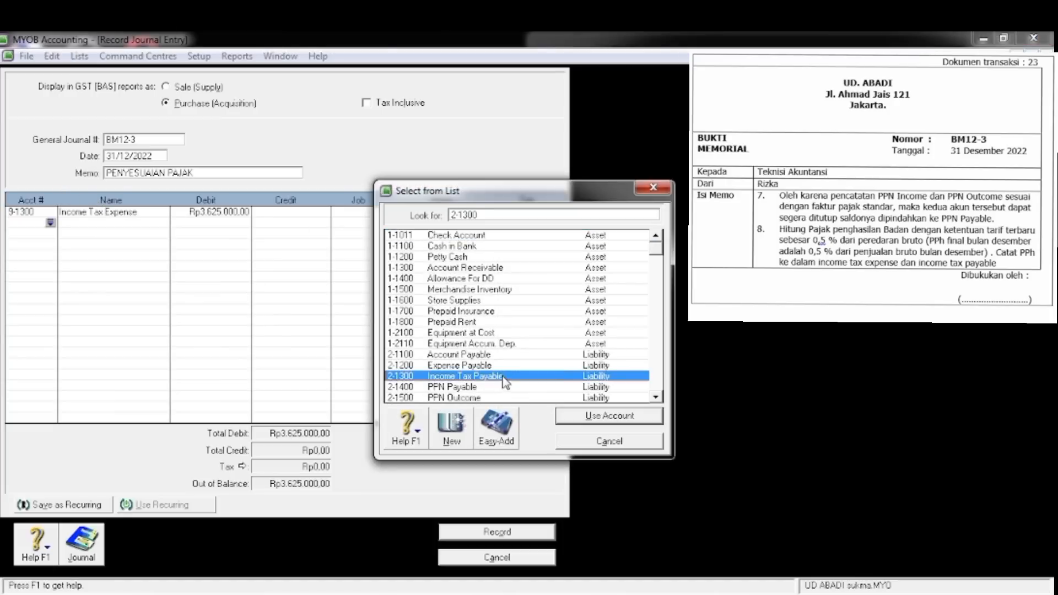
{"action": "left_click", "coordinate": [609, 416]}
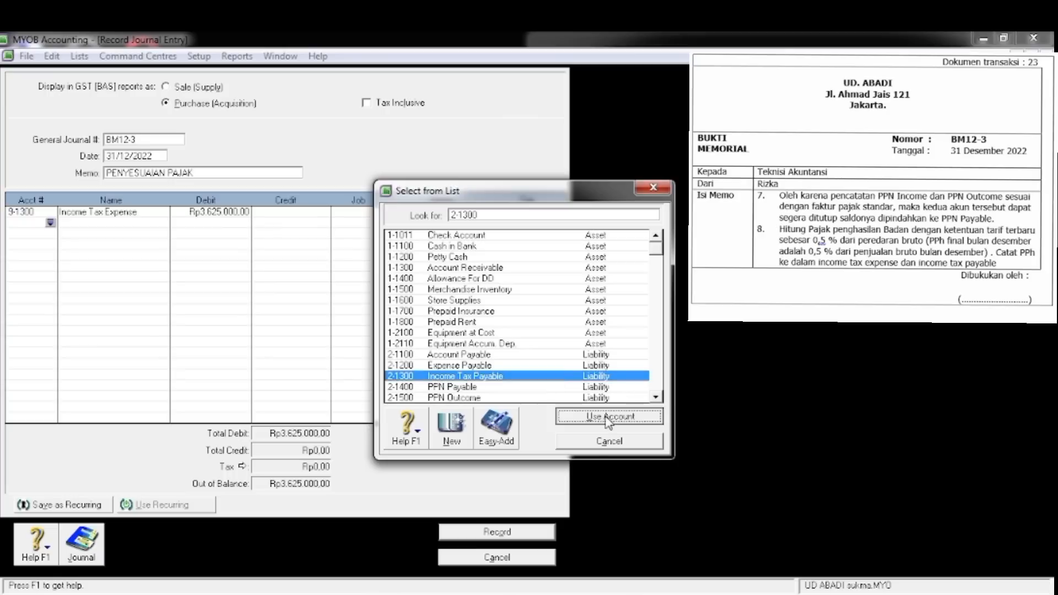
{"action": "key", "text": "Tab"}
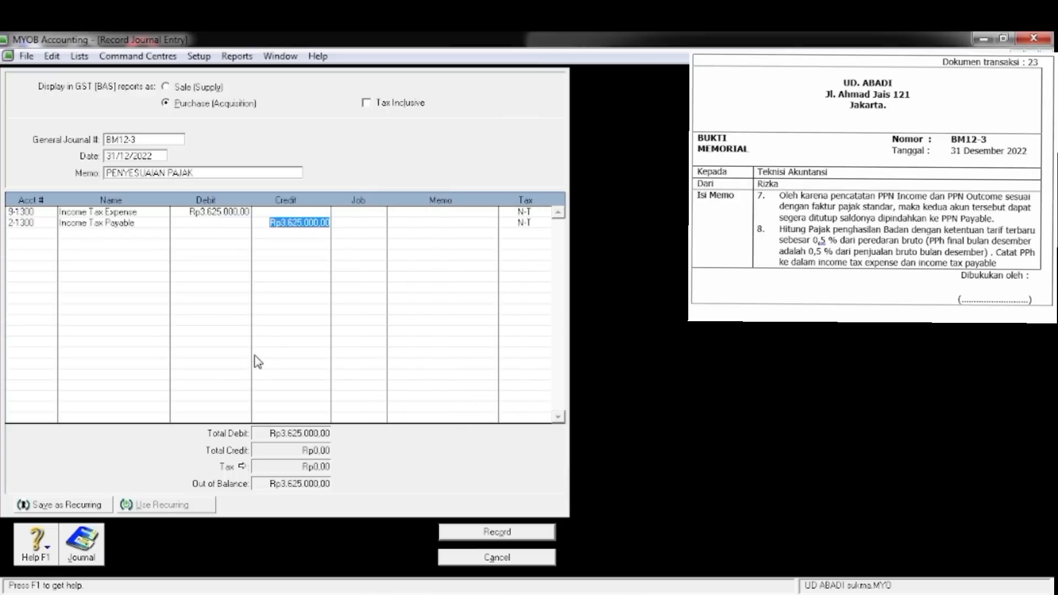
{"action": "key", "text": "Tab"}
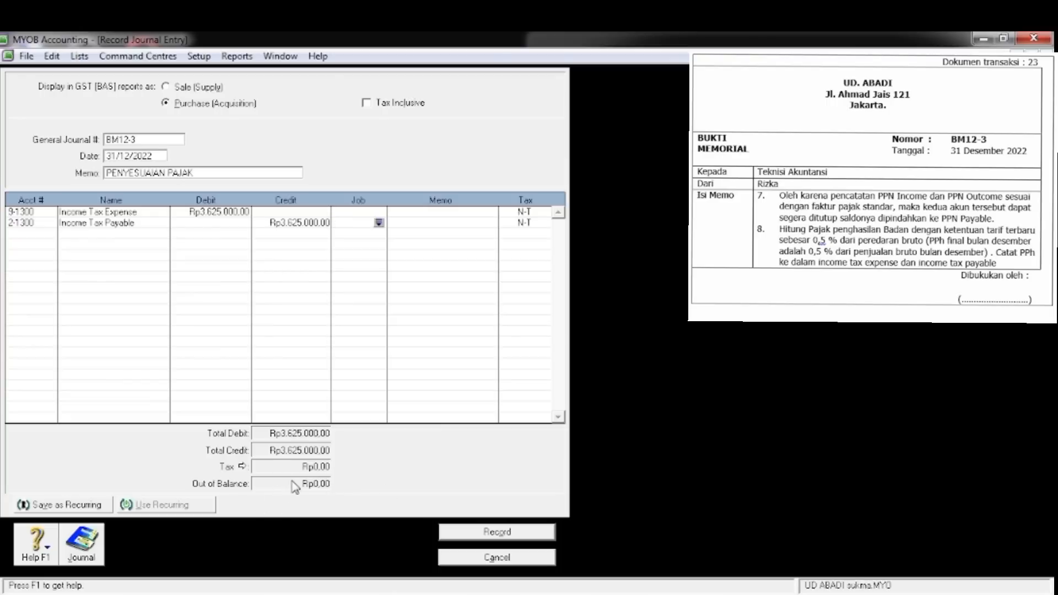
{"action": "left_click", "coordinate": [479, 530]}
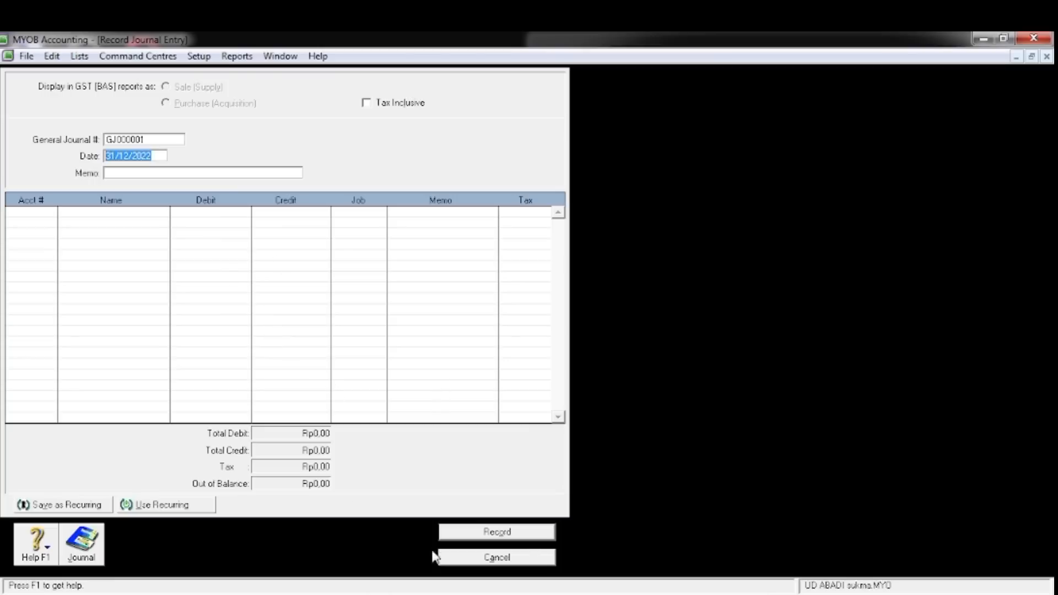
{"action": "left_click", "coordinate": [468, 559]}
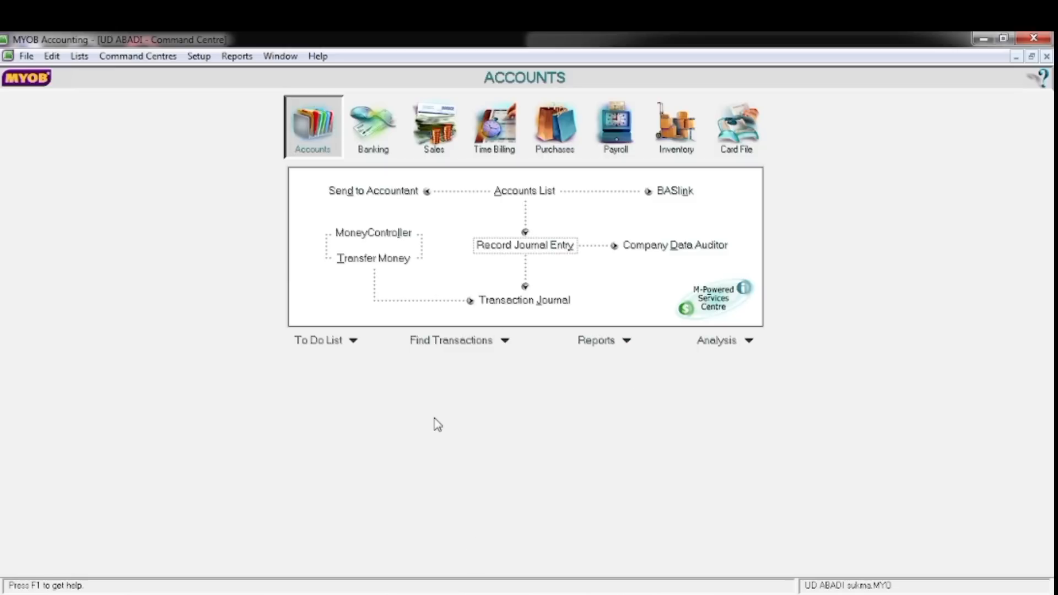